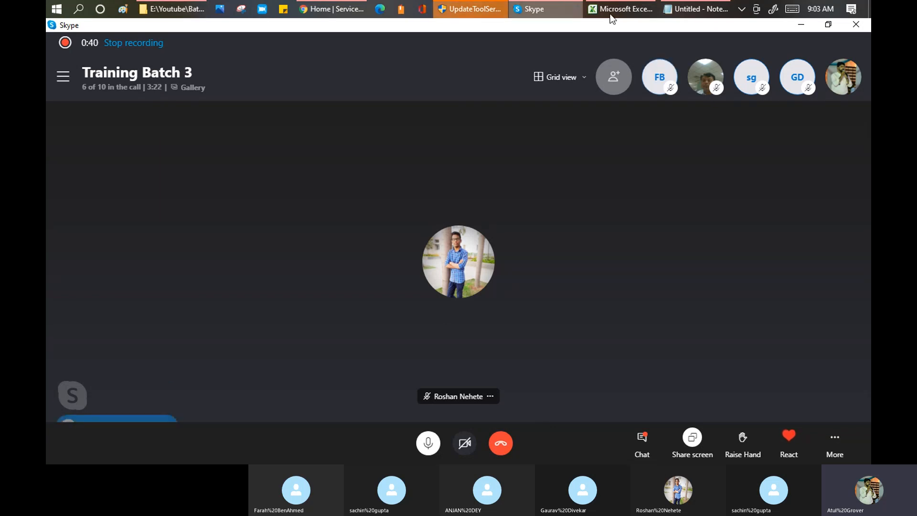
# Switch from the Skype call to the Excel training workbook's Attendance sheet.
pyautogui.moveTo(617, 14)
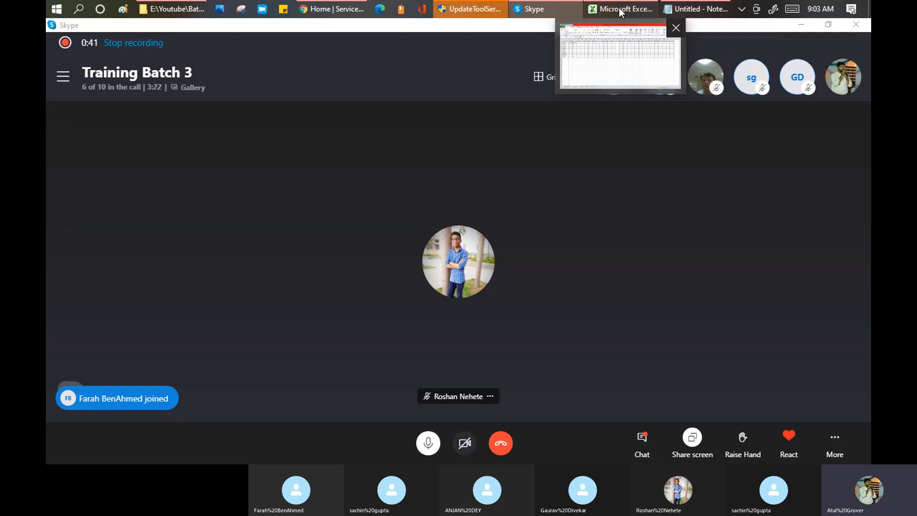
pyautogui.click(619, 9)
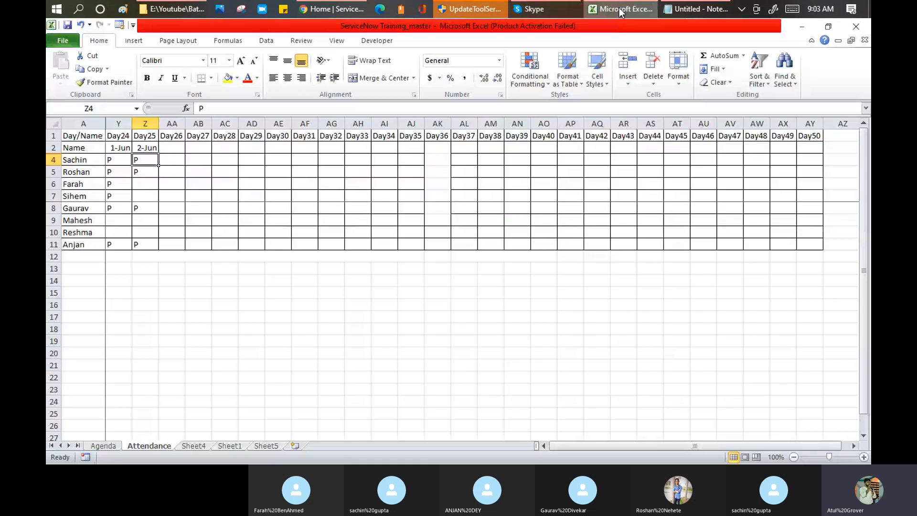
# Show the Agenda sheet and select the Introduction to Import Set/ Transform Map topic in A41.
pyautogui.click(110, 446)
pyautogui.click(694, 142)
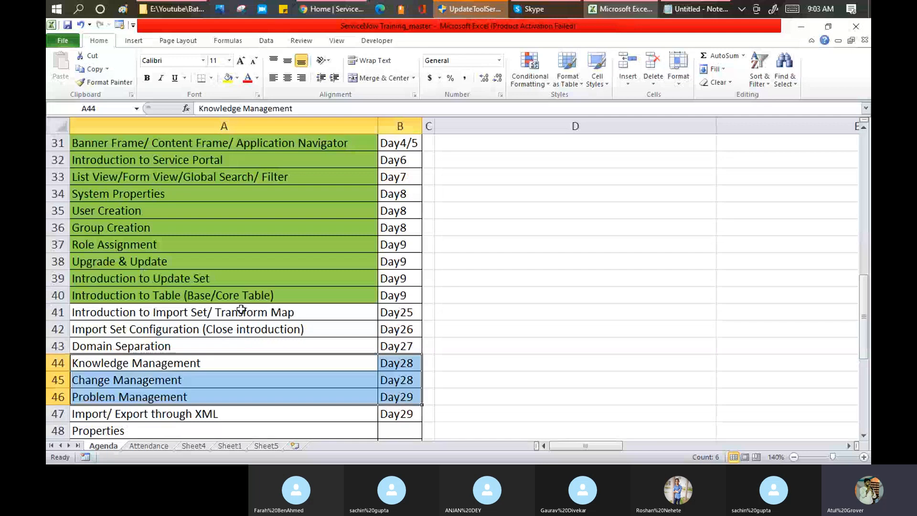
pyautogui.scroll(-3, 241, 309)
pyautogui.moveTo(211, 262); pyautogui.dragTo(206, 279)
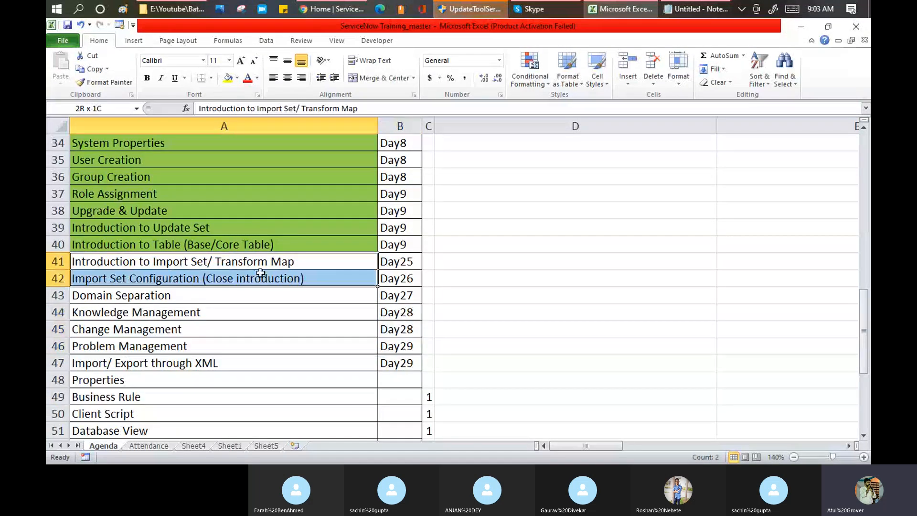
pyautogui.click(205, 263)
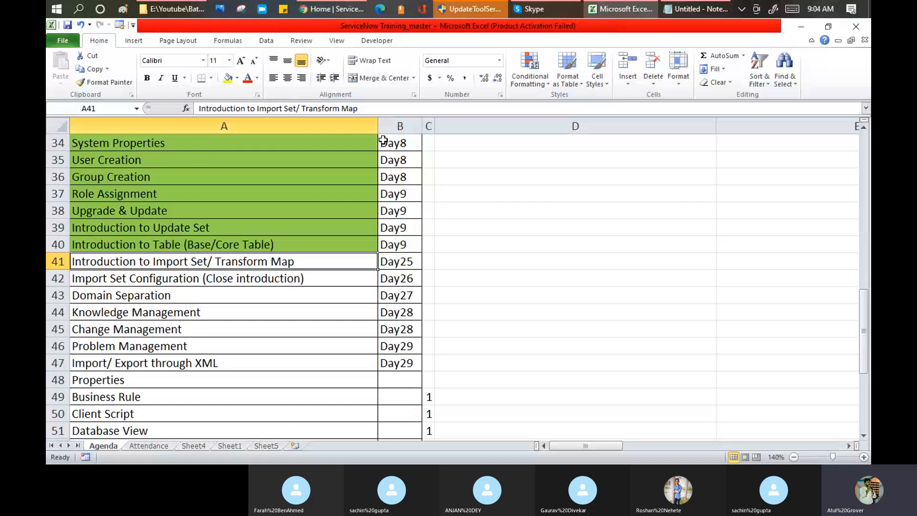
# Head a maximized Notepad note 'Import Set - Transform Map' with a blank line below.
pyautogui.click(692, 10)
pyautogui.write('Impo')
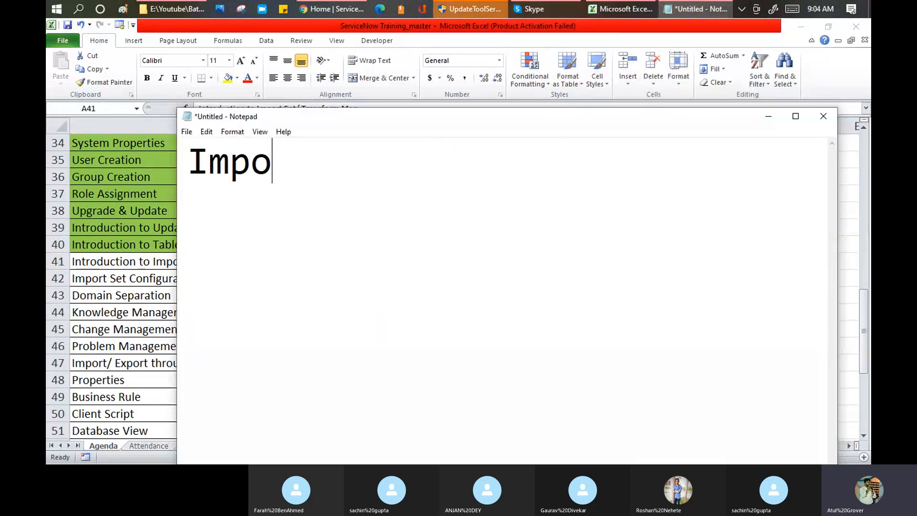
pyautogui.write('rt S')
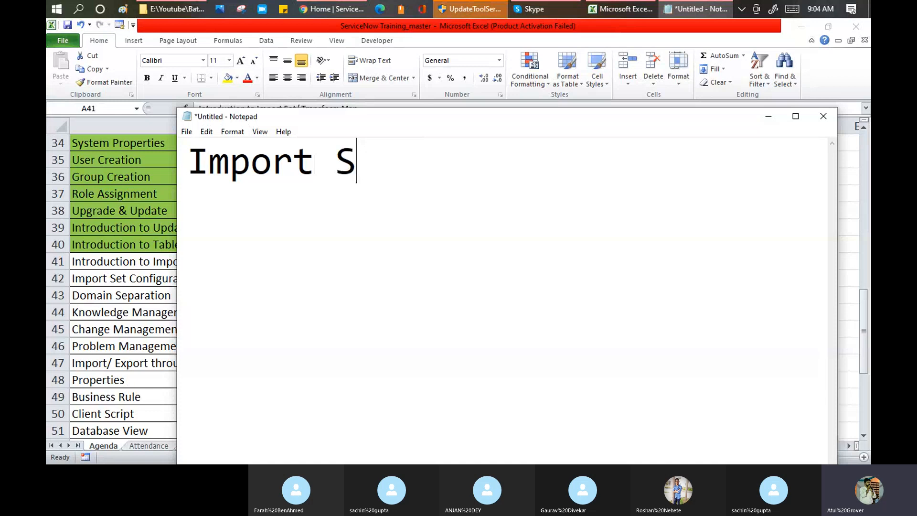
pyautogui.write('et - Transform Map')
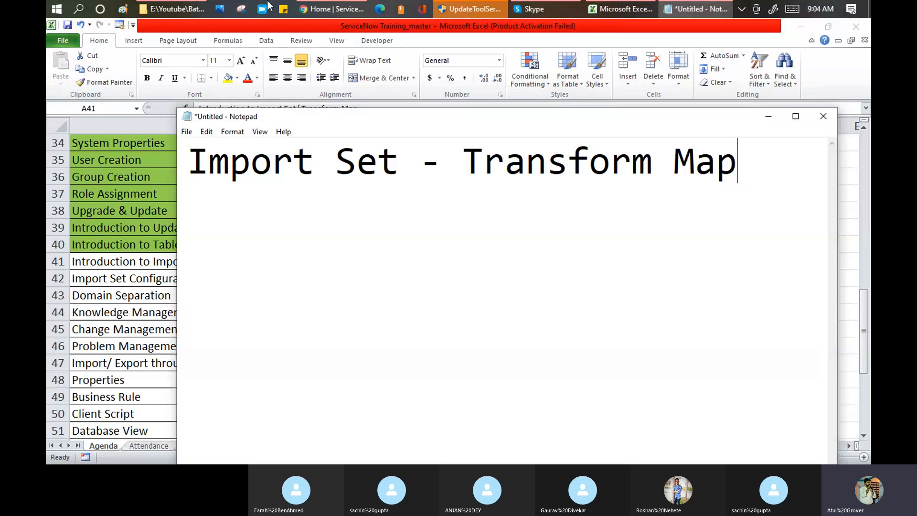
pyautogui.click(796, 116)
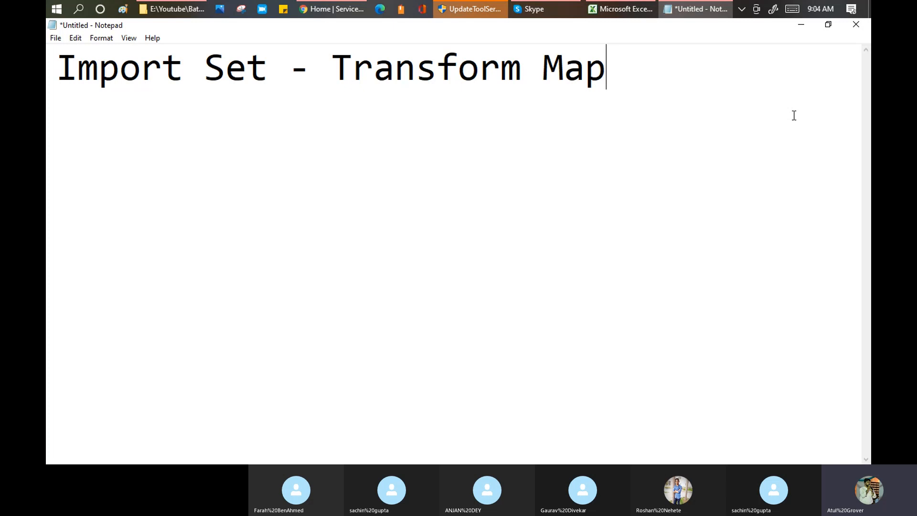
pyautogui.click(563, 12)
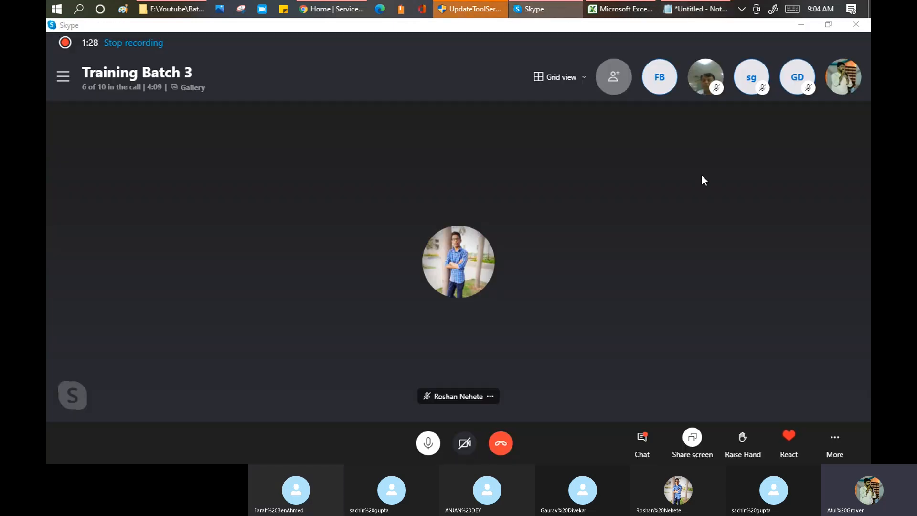
pyautogui.hotkey('alt', 'Tab')
pyautogui.press('Return')
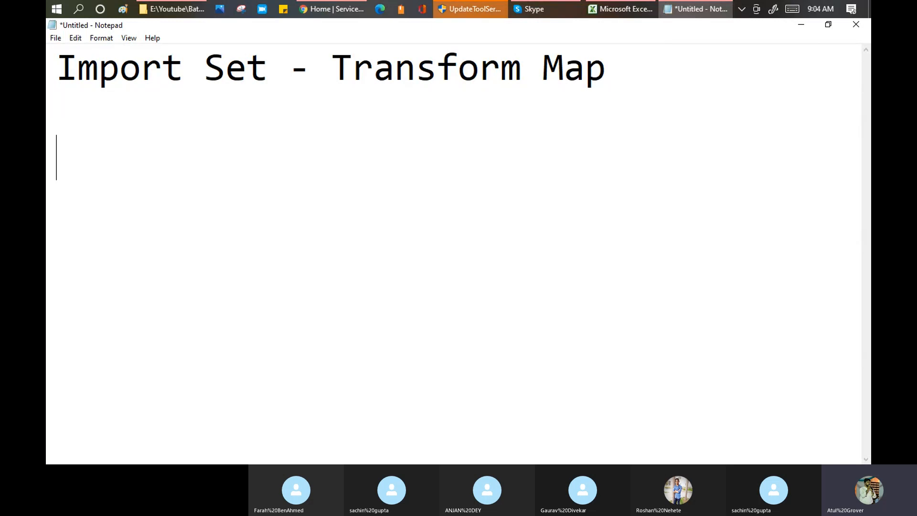
# Write the example 'Laptop ---> Mobile Phone 200 Songs', briefly highlighting 'Mobile' for emphasis.
pyautogui.write('Lap')
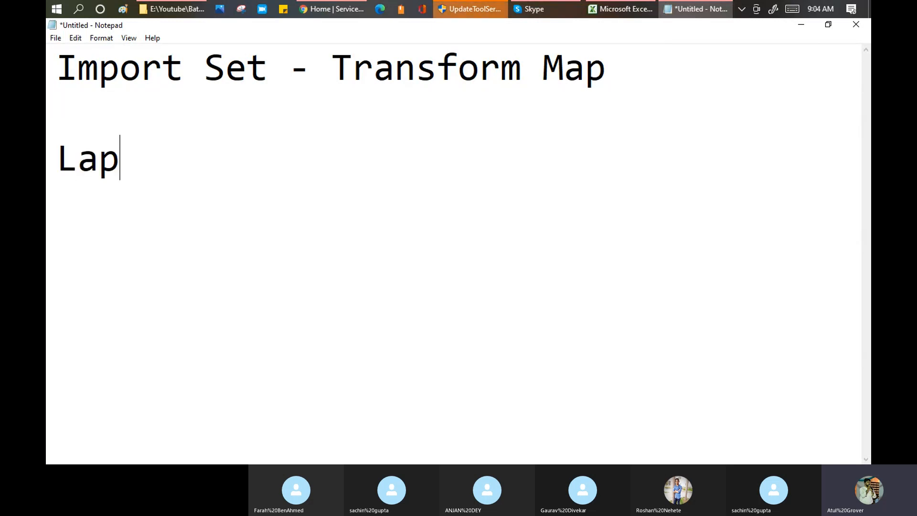
pyautogui.write('top --- >')
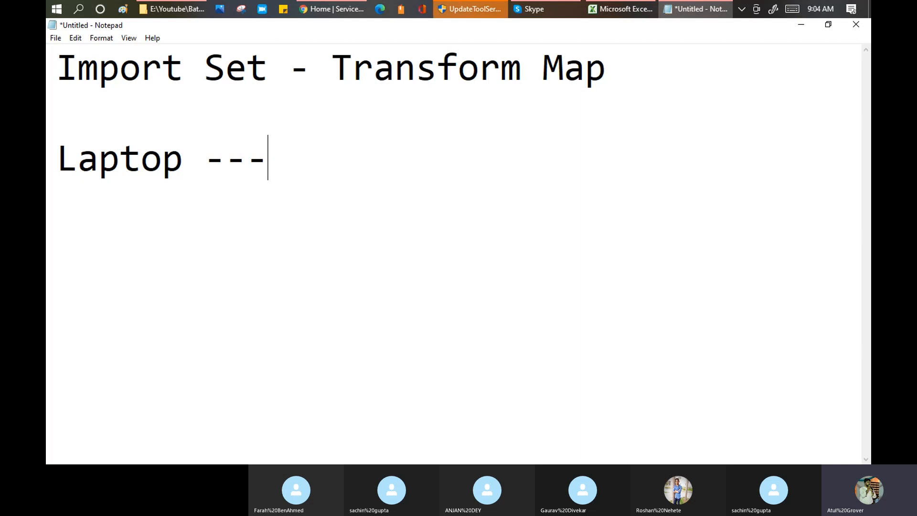
pyautogui.press('BackSpace')
pyautogui.press('BackSpace')
pyautogui.write('> Mob')
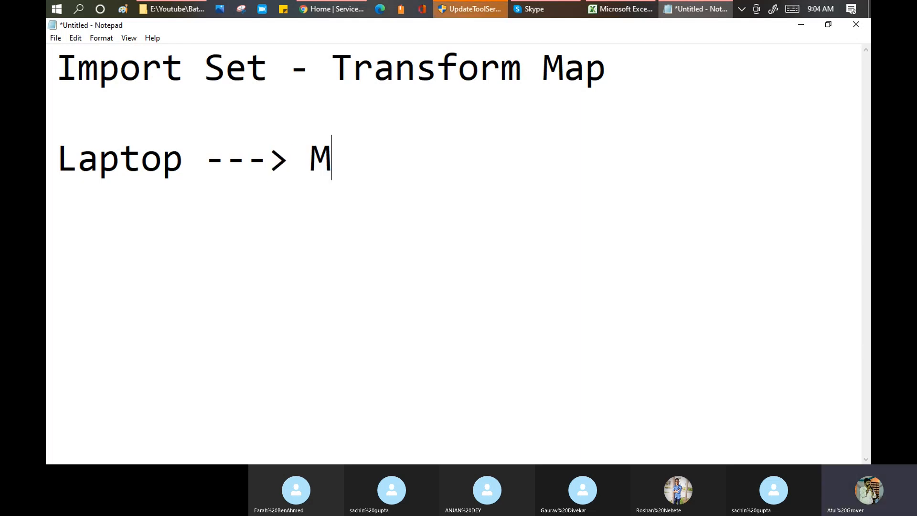
pyautogui.press('BackSpace')
pyautogui.write('obile Phone')
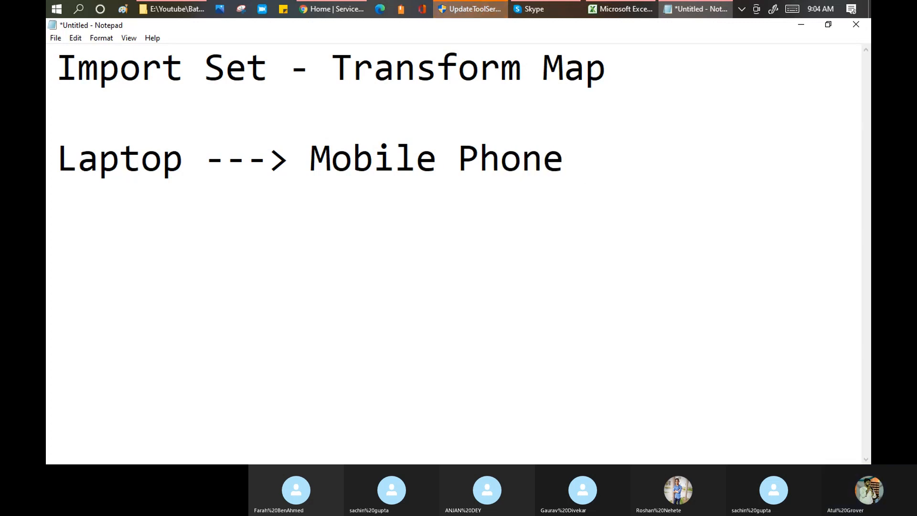
pyautogui.press('Return')
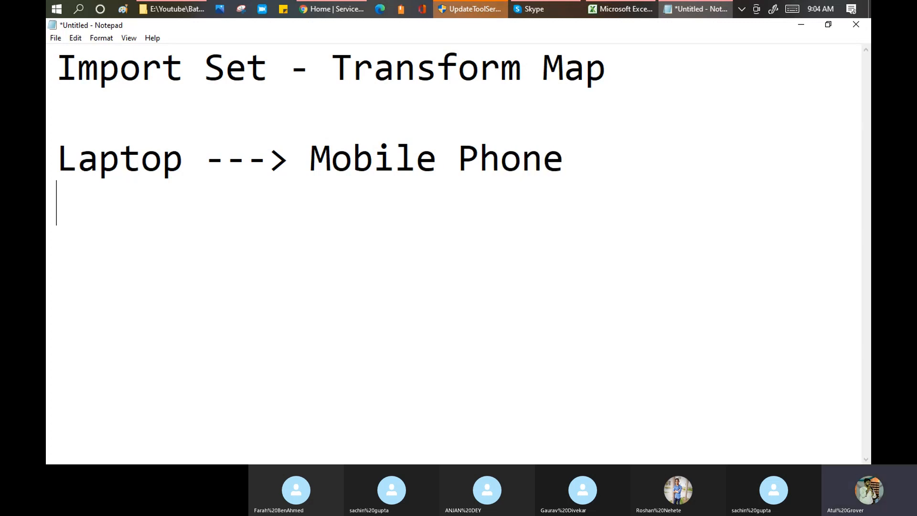
pyautogui.write('200 Songs')
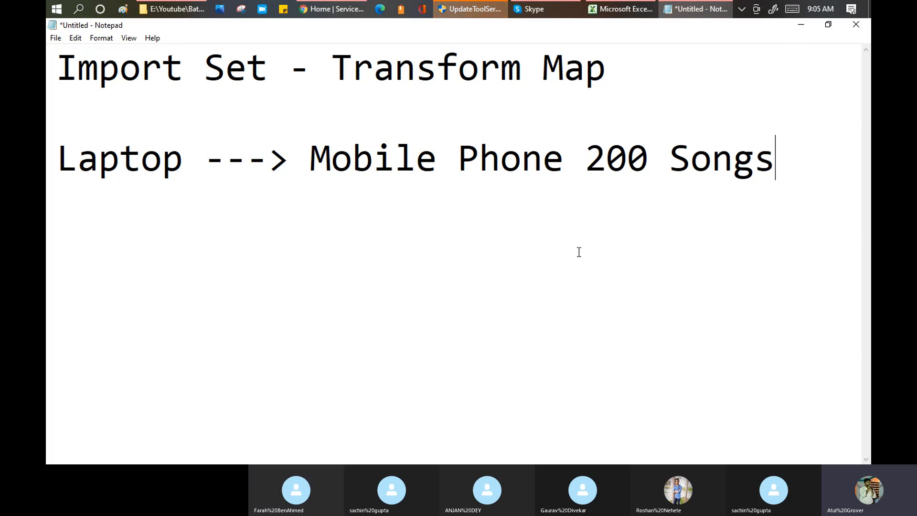
pyautogui.moveTo(436, 163); pyautogui.dragTo(290, 147)
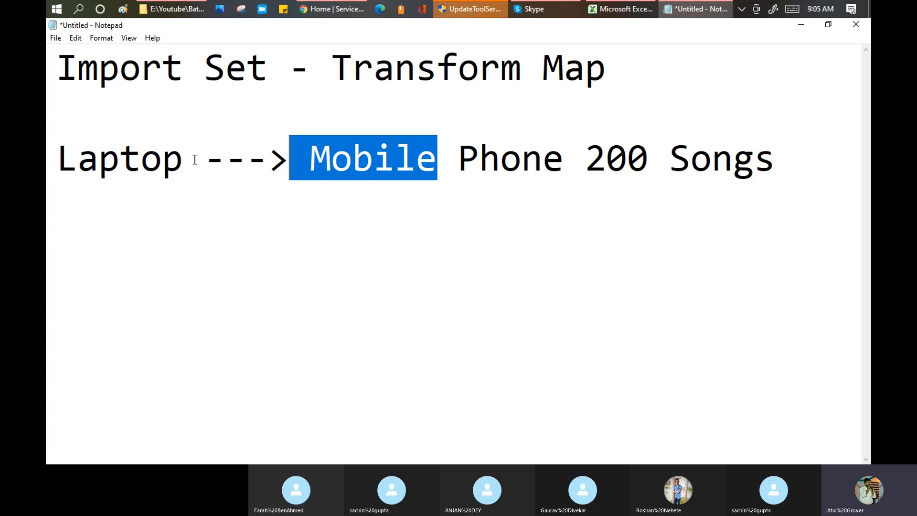
pyautogui.press('Right')
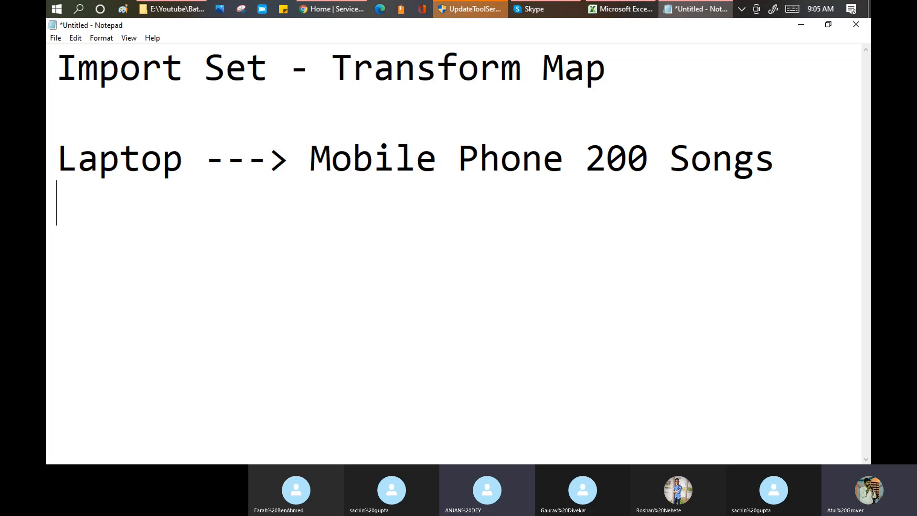
# Add numbered steps '1 Dir - music' and '2 Connect Mobile - Laptop Via USB'.
pyautogui.write('1 ')
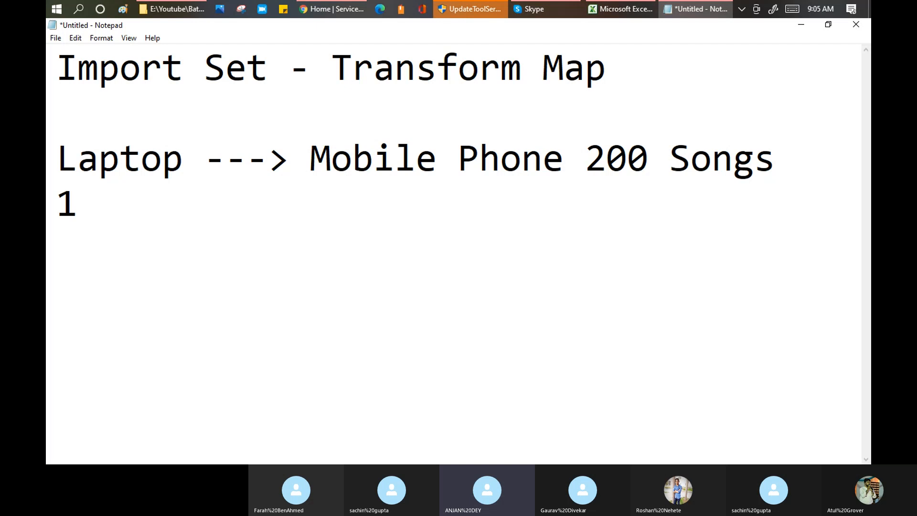
pyautogui.write('Dir - mucsi')
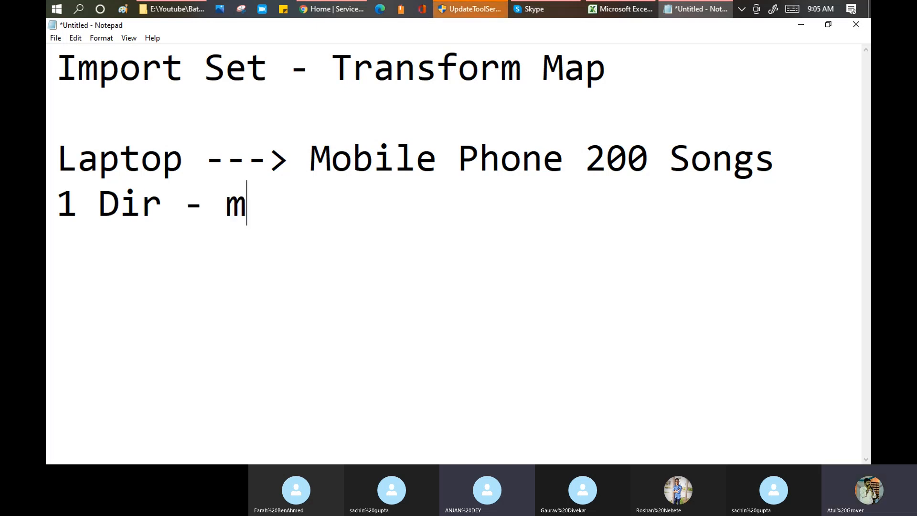
pyautogui.press('BackSpace')
pyautogui.press('BackSpace')
pyautogui.press('BackSpace')
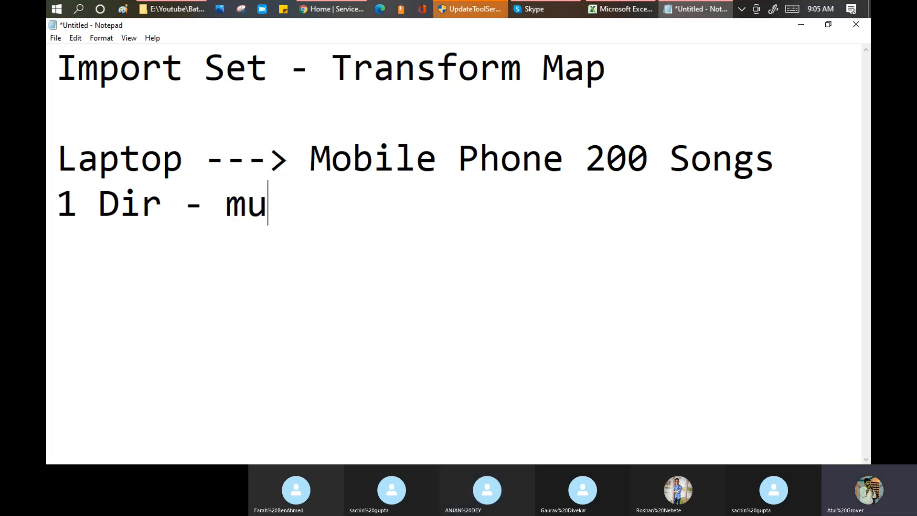
pyautogui.write('sic')
pyautogui.press('Return')
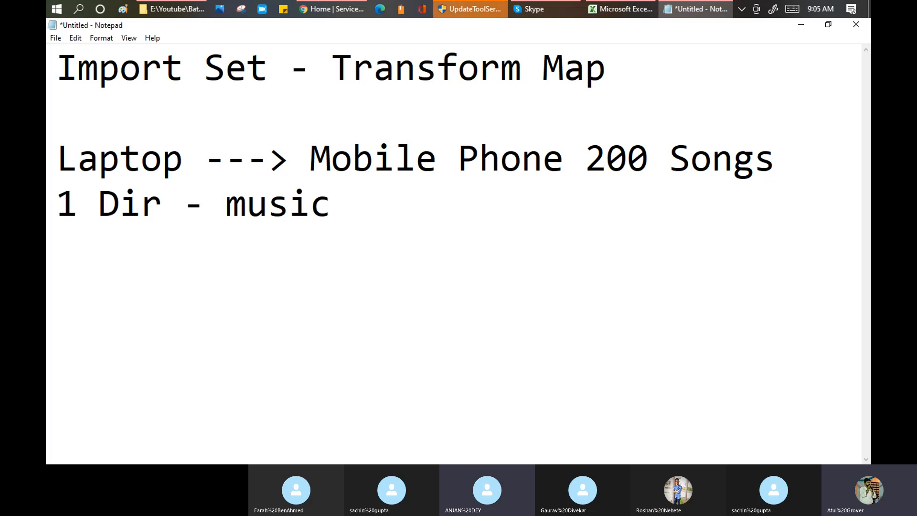
pyautogui.write('2 ')
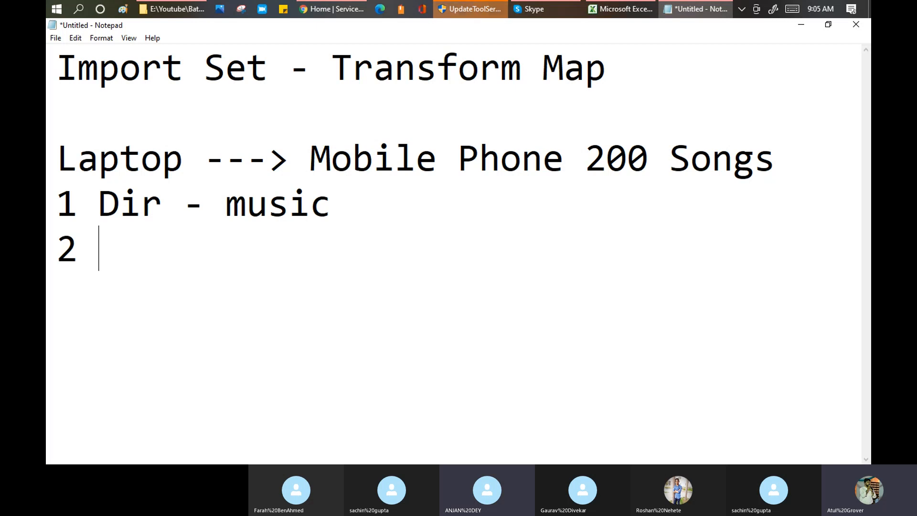
pyautogui.write('Con')
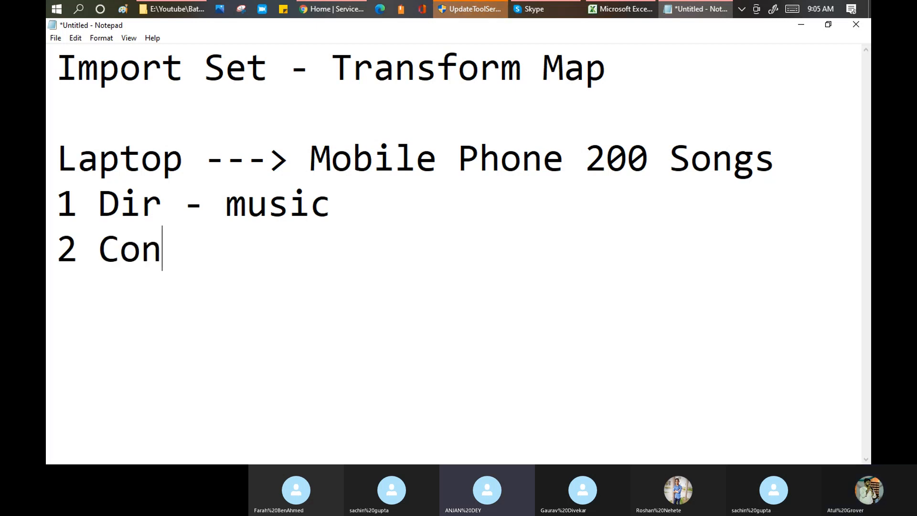
pyautogui.write('nect M')
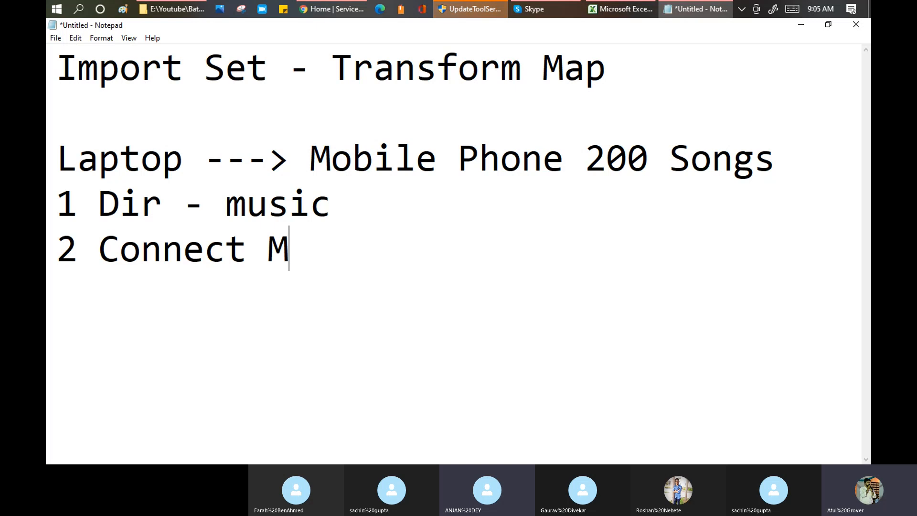
pyautogui.write('obile - Laptop')
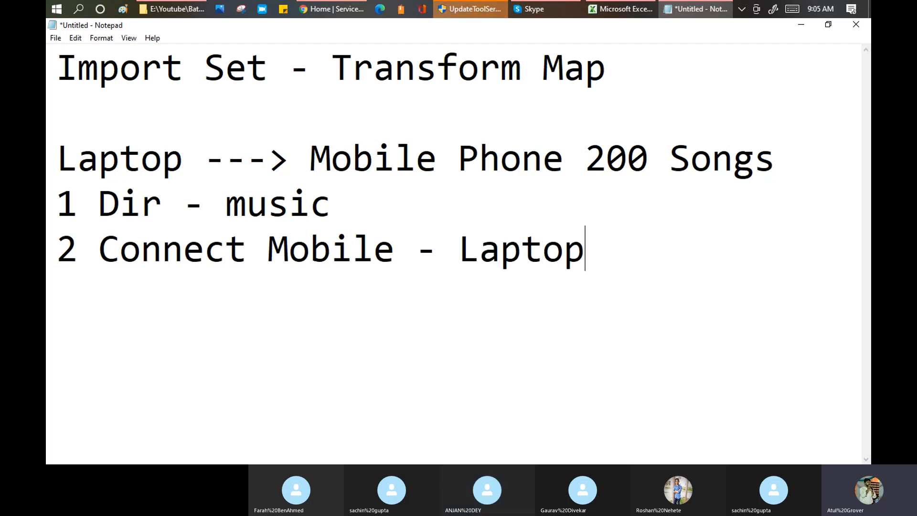
pyautogui.write(' Via USB')
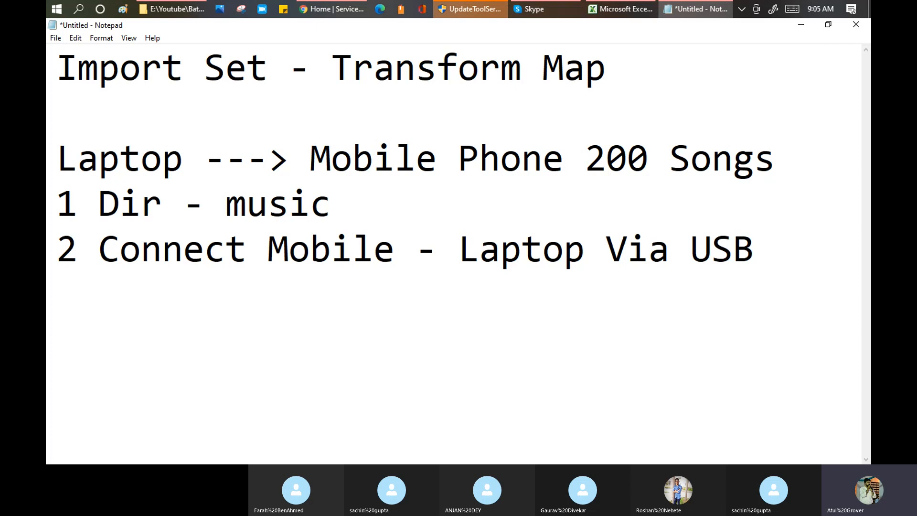
pyautogui.press('Return')
pyautogui.write('3')
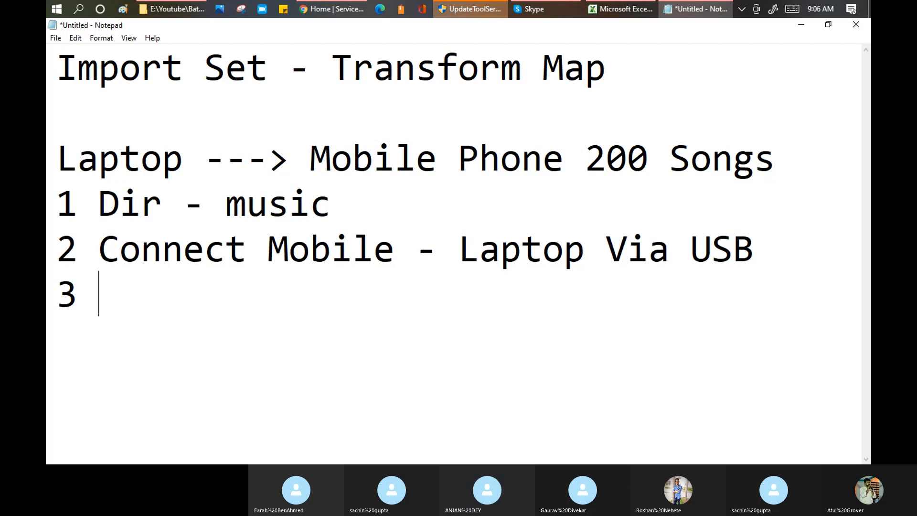
# Complete step 3 as 'Search for Dir.' and write step 4 'Transfer Laptop - Mobile'.
pyautogui.write('Searchfo')
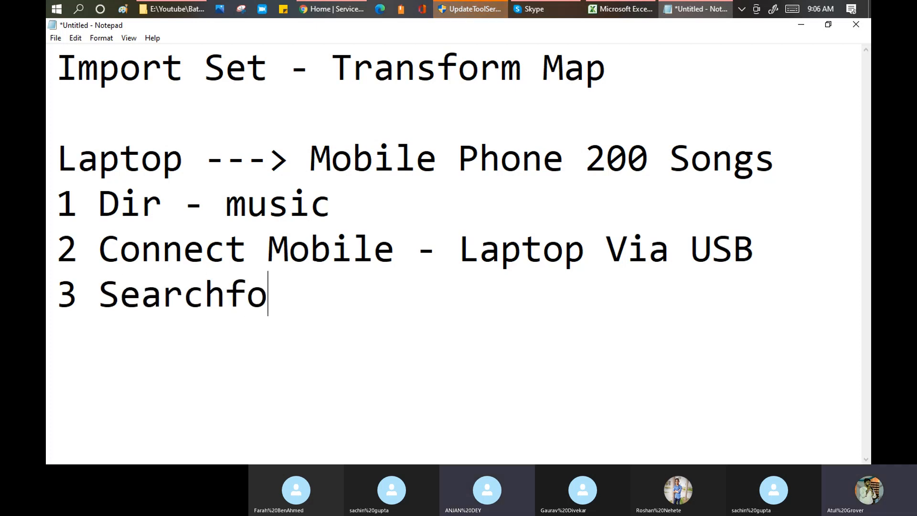
pyautogui.press('BackSpace')
pyautogui.press('BackSpace')
pyautogui.write('p')
pyautogui.press('BackSpace')
pyautogui.write('for ')
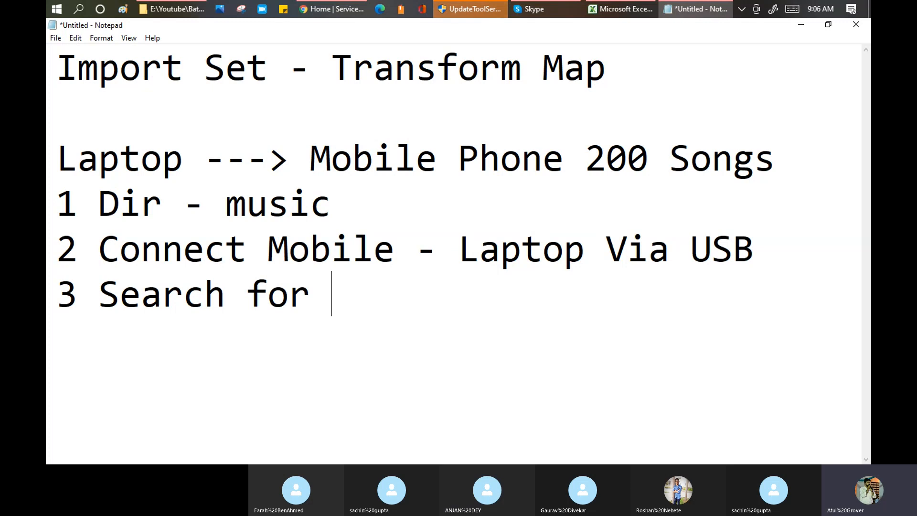
pyautogui.write('Dir. ')
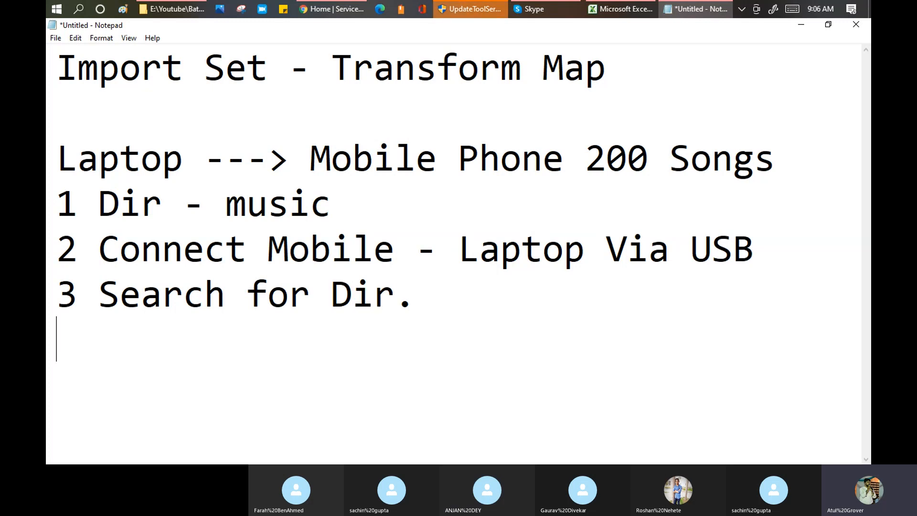
pyautogui.write('4')
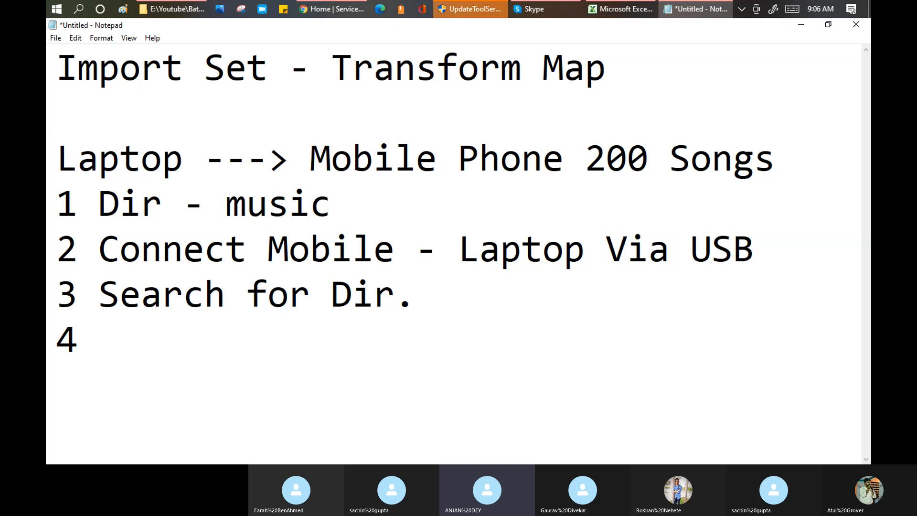
pyautogui.write('Transfer L')
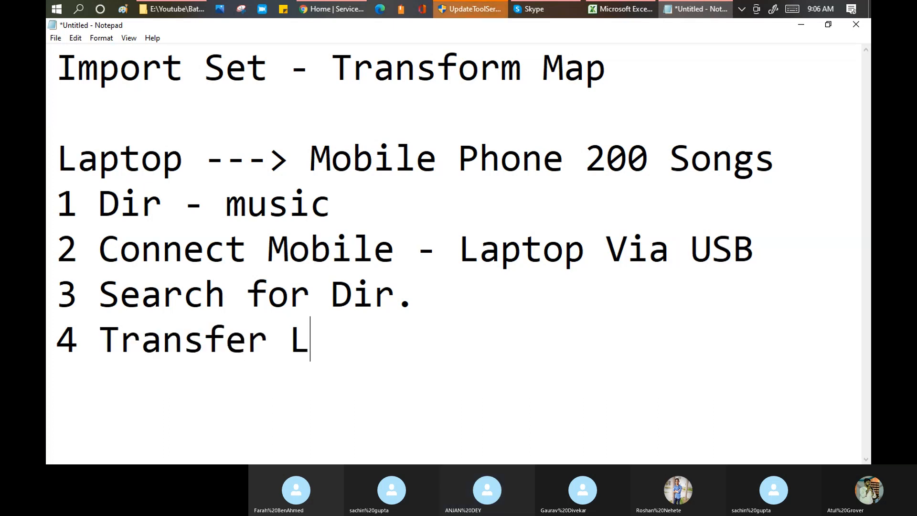
pyautogui.write('a')
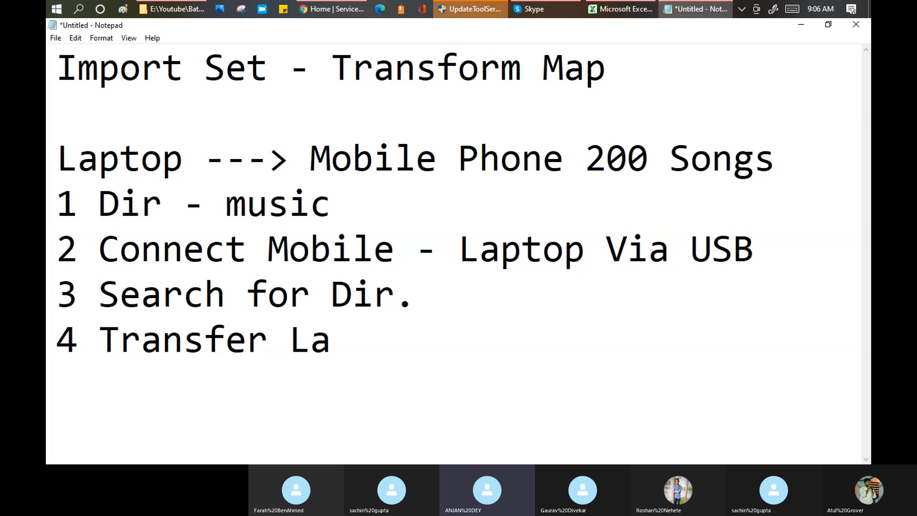
pyautogui.write('ptop - Mo')
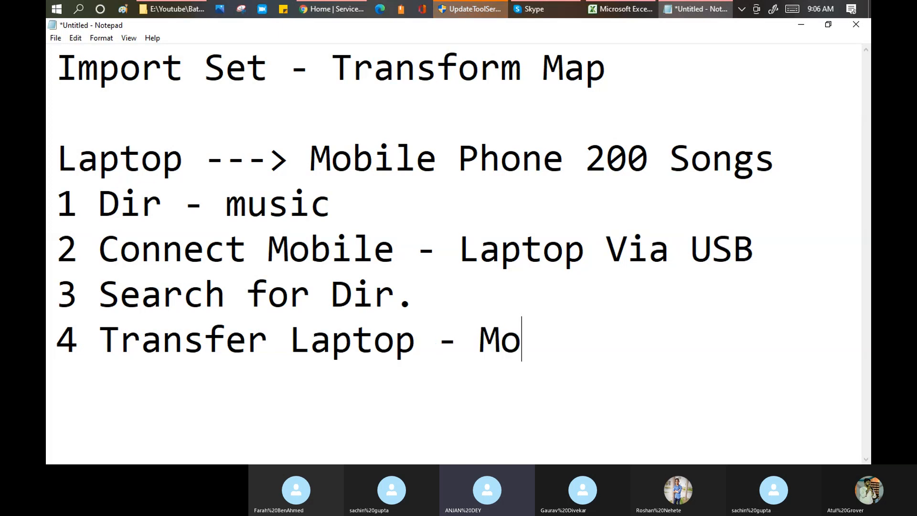
pyautogui.write('bile')
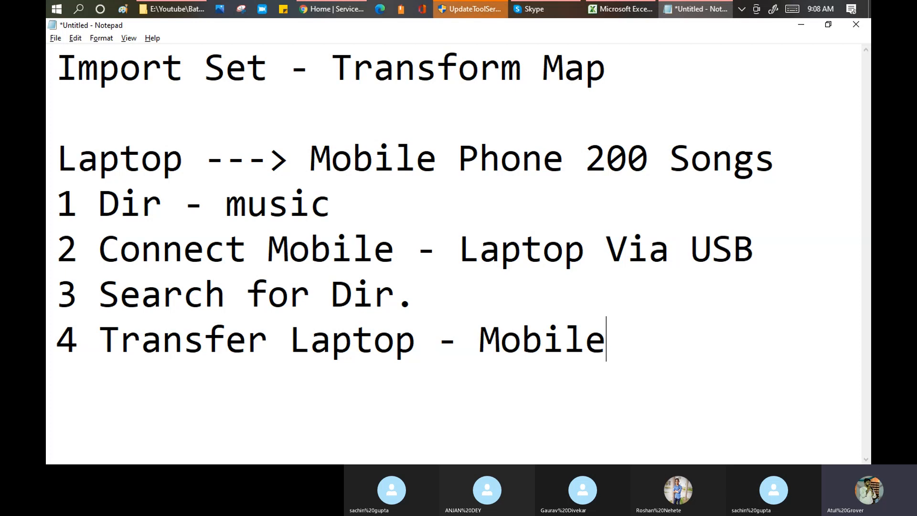
# Switch from Notepad to the Training Batch 3 Skype call.
pyautogui.hotkey('alt', 'Tab')
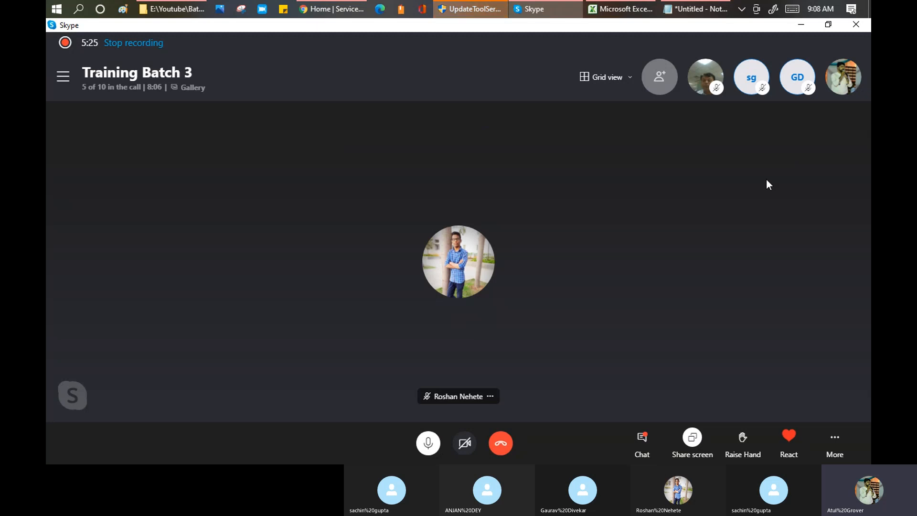
# Invite four more group members to the Training Batch 3 call from the Add To Call list.
pyautogui.click(671, 78)
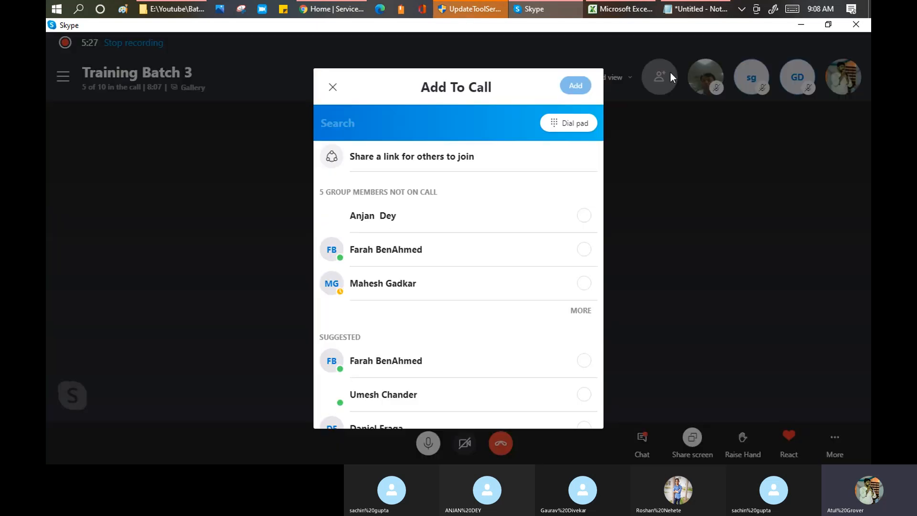
pyautogui.click(583, 253)
pyautogui.click(584, 335)
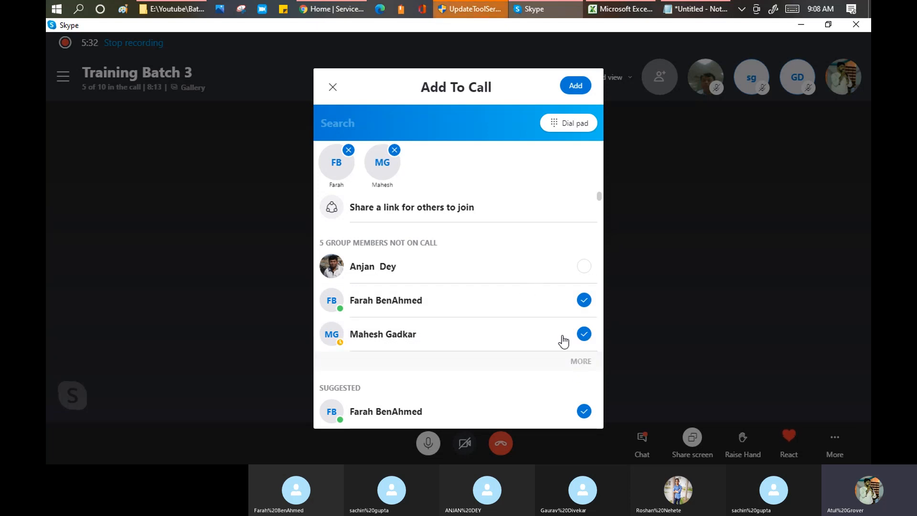
pyautogui.click(584, 334)
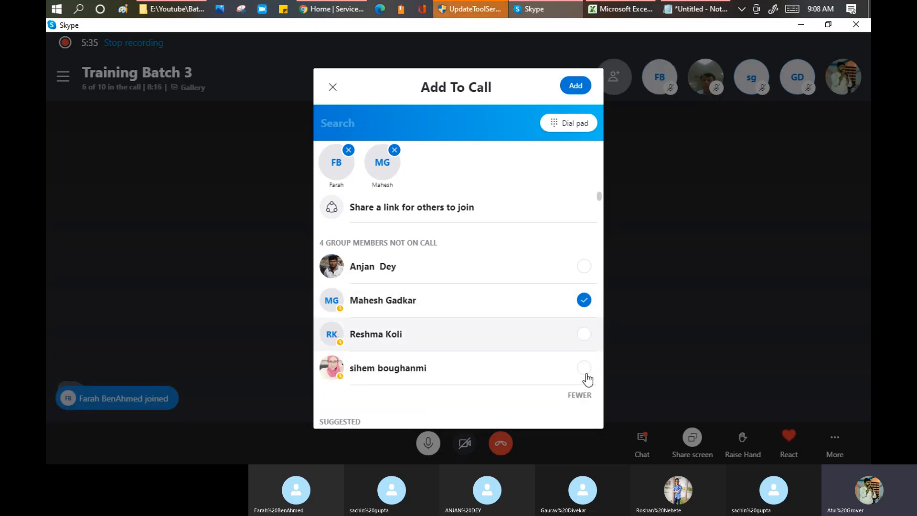
pyautogui.click(585, 370)
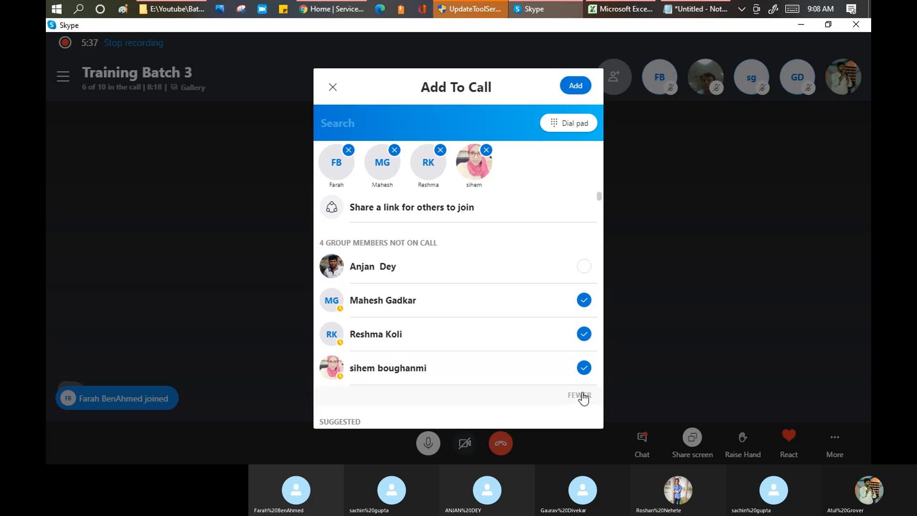
pyautogui.click(575, 86)
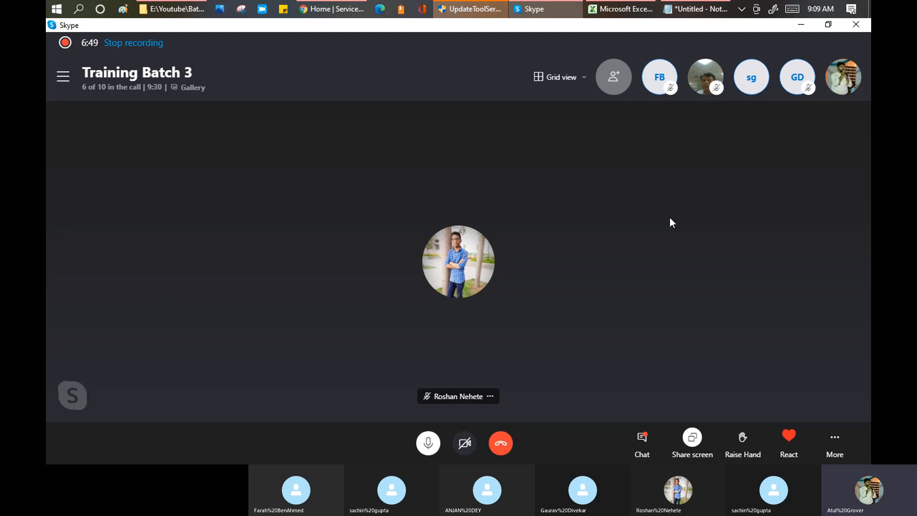
# Back in Notepad, add the line '--> To bring any data in SNOW' under the title.
pyautogui.hotkey('alt', 'Tab')
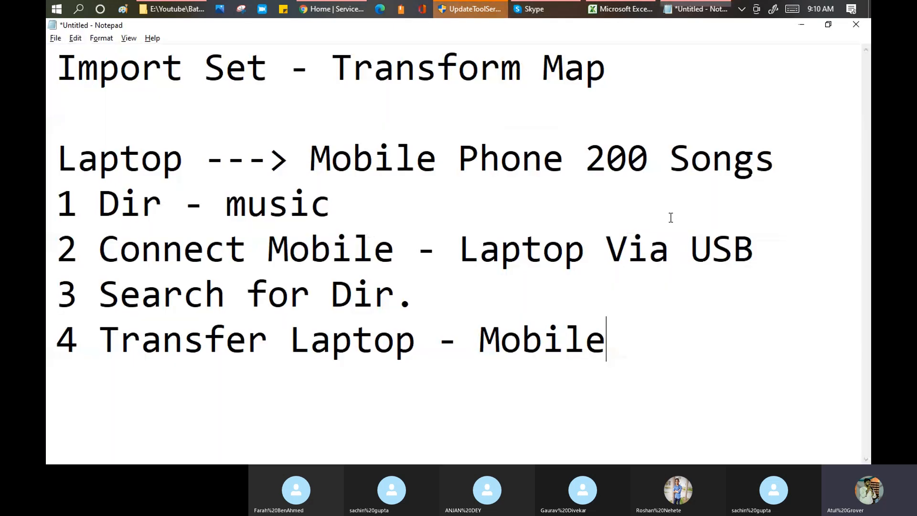
pyautogui.hotkey('ctrl', 'Home')
pyautogui.hotkey('shift', 'Right')
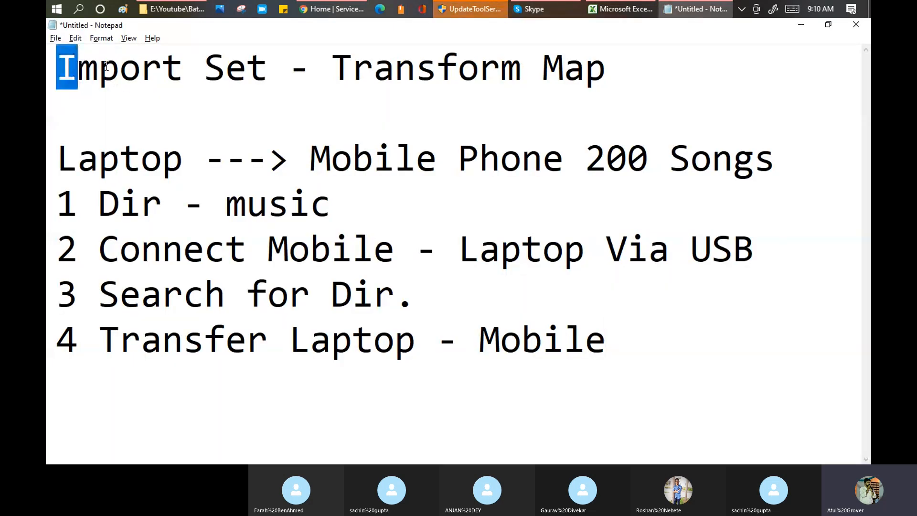
pyautogui.keyDown('shift'); pyautogui.click(610, 76); pyautogui.keyUp('shift')
pyautogui.click(626, 72)
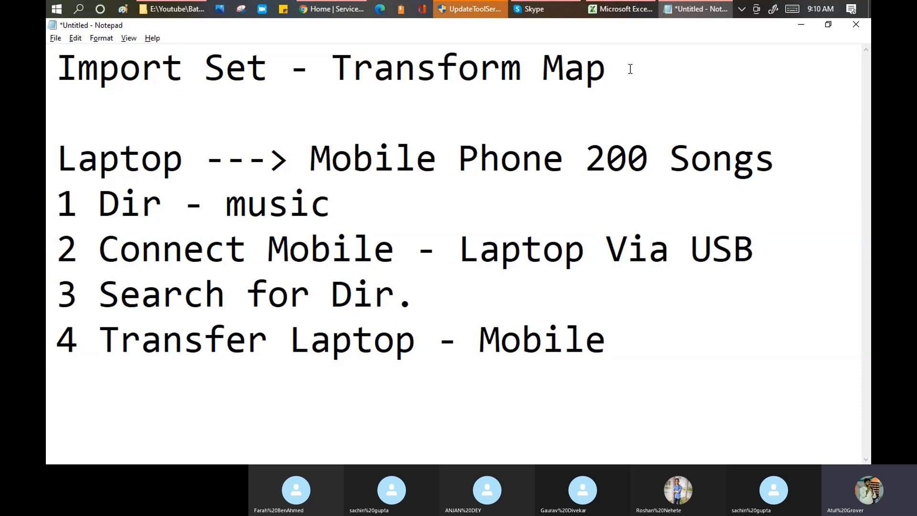
pyautogui.press('Return')
pyautogui.write('--')
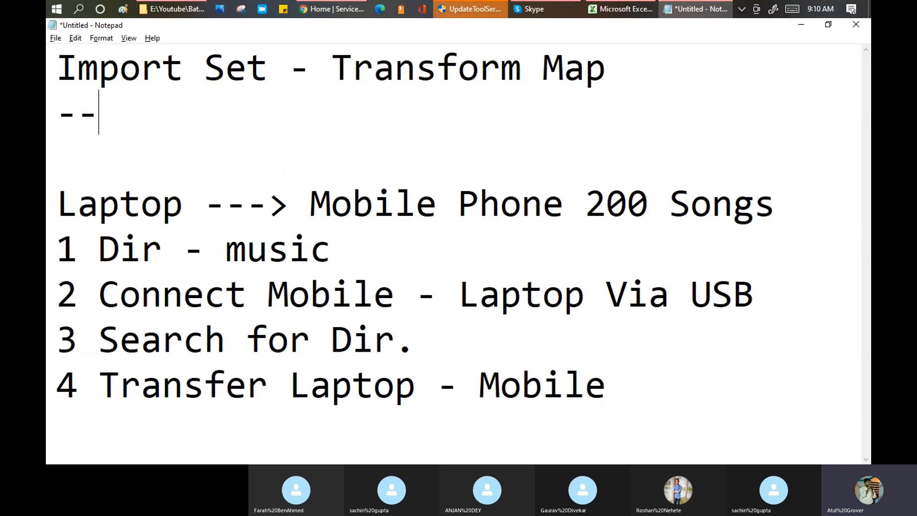
pyautogui.write('> To bring any ')
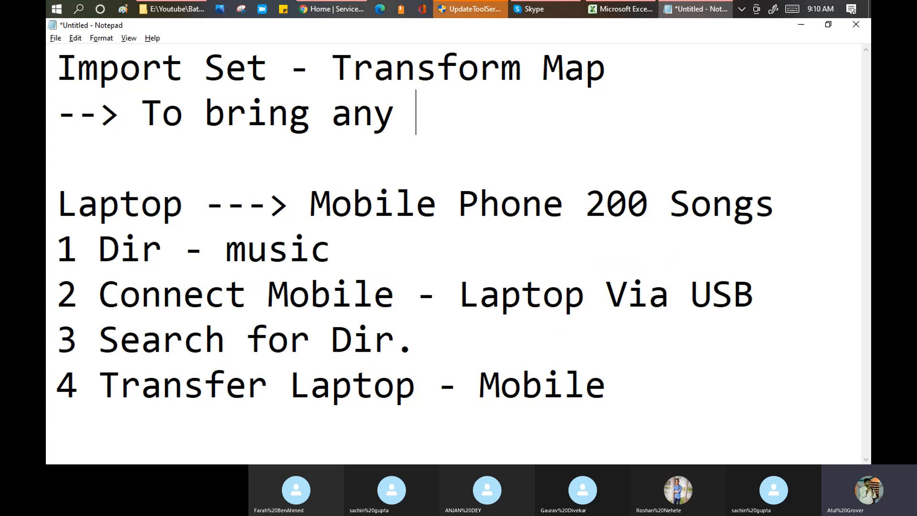
pyautogui.write('data in SNOW')
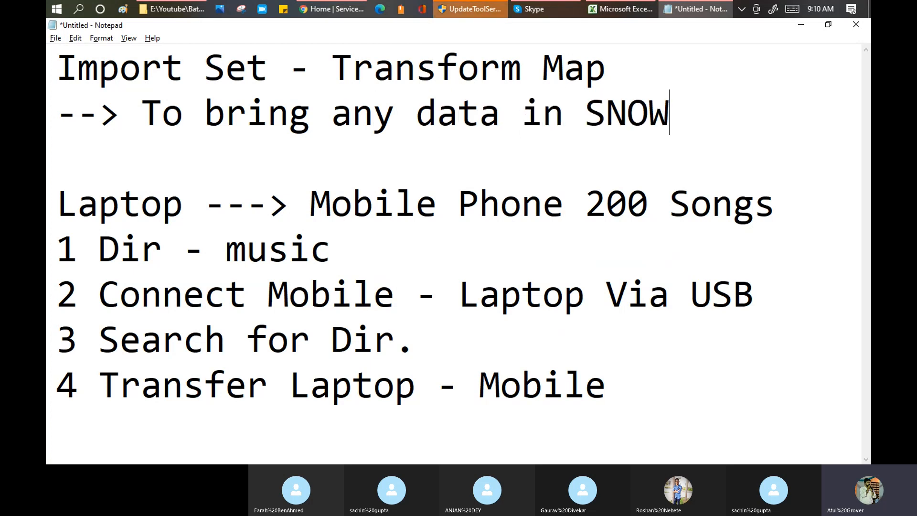
# List indented routes 'Via excel', 'Via XML' and 'VIA JASOn ..CSV' beneath it.
pyautogui.press('Return')
pyautogui.press('Tab')
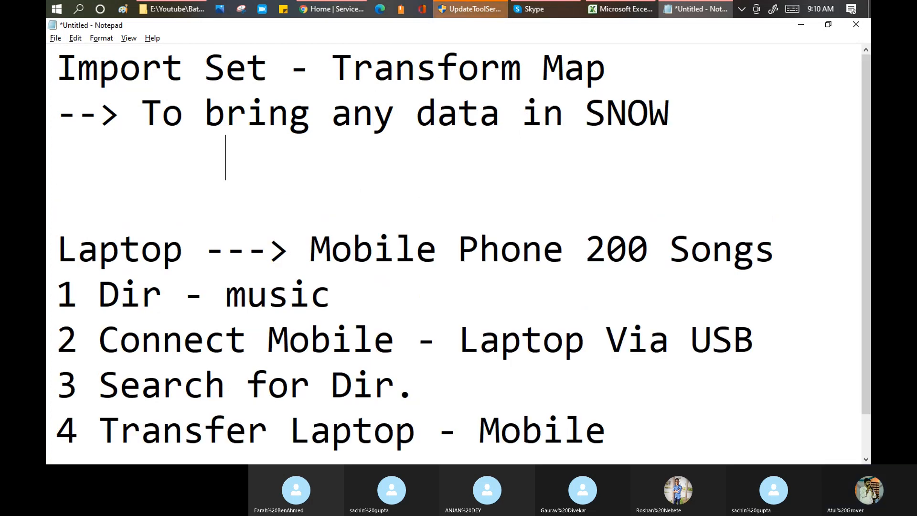
pyautogui.write('Via X')
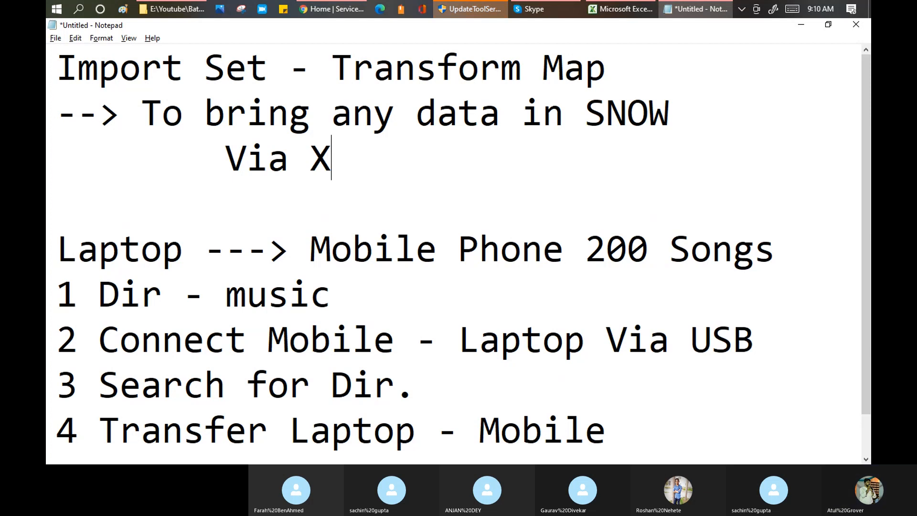
pyautogui.write('M')
pyautogui.press('BackSpace')
pyautogui.press('BackSpace')
pyautogui.write('exce')
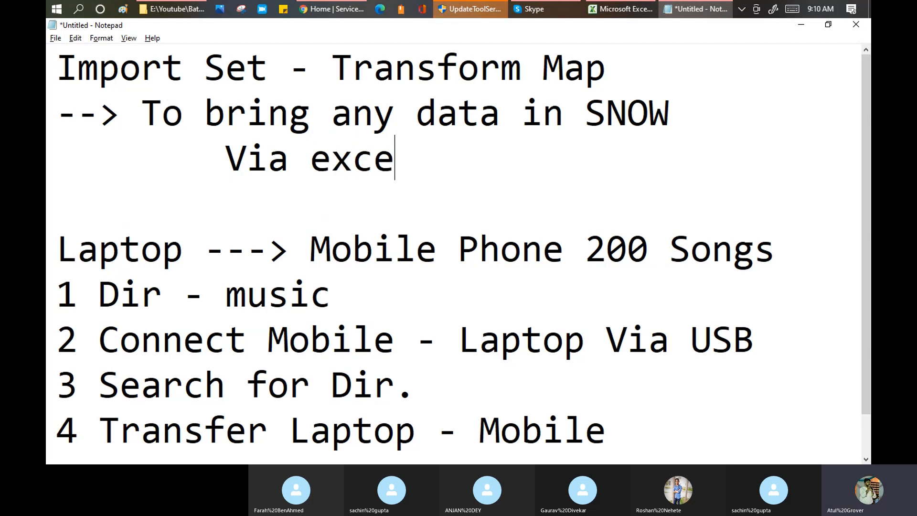
pyautogui.write('l')
pyautogui.press('Return')
pyautogui.press('Tab')
pyautogui.write('Via ')
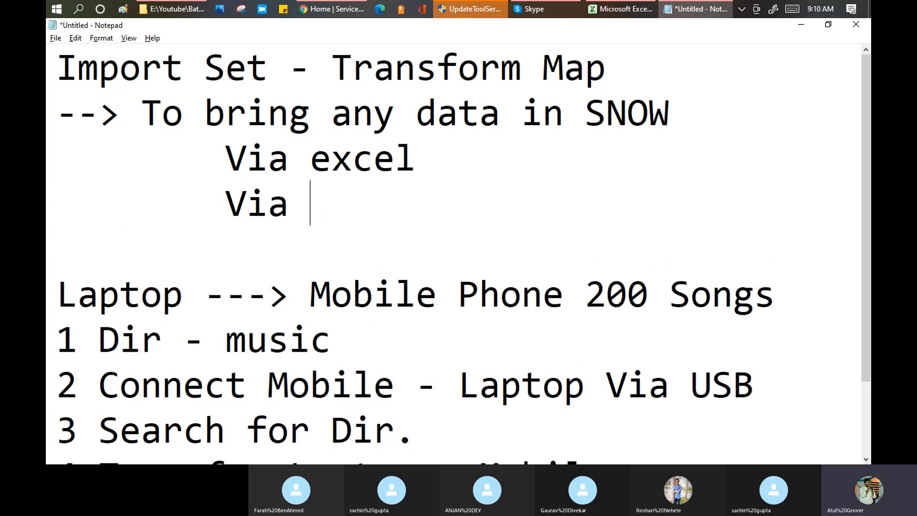
pyautogui.write('XML')
pyautogui.press('Return')
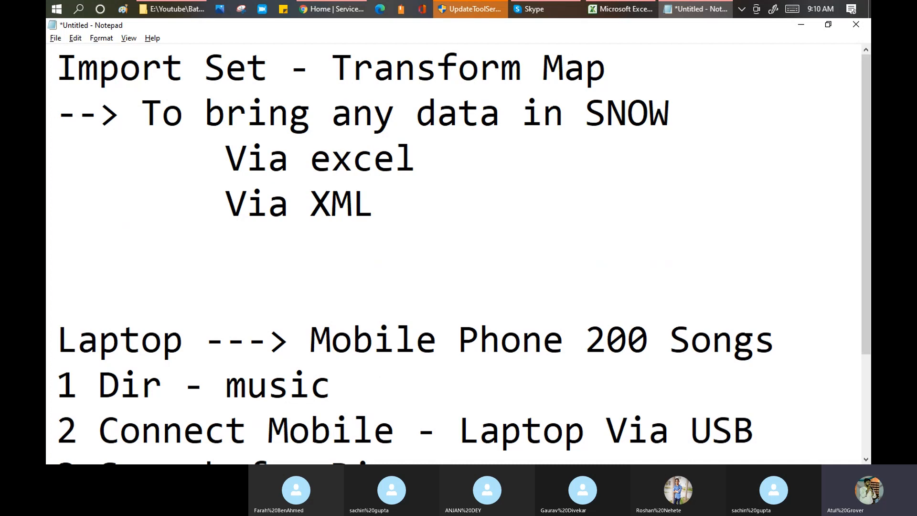
pyautogui.press('Tab')
pyautogui.write('VIA JA')
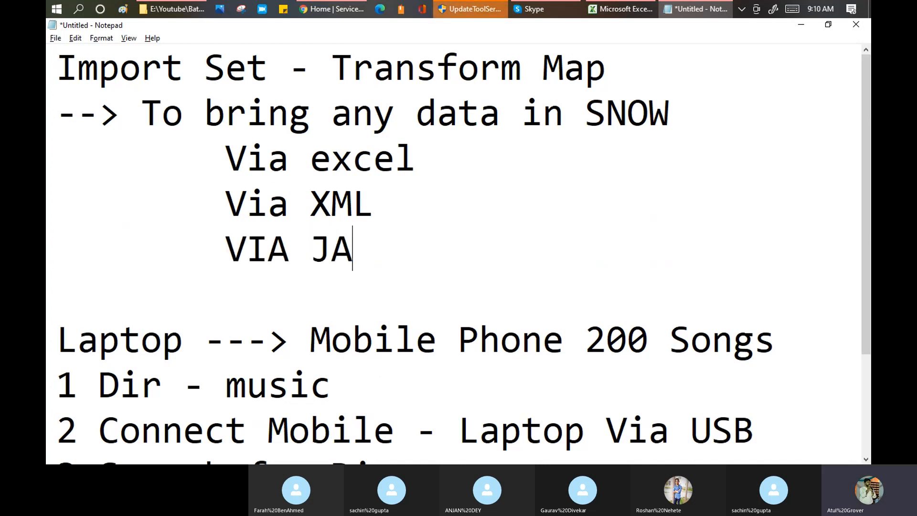
pyautogui.write('SOn')
pyautogui.press('BackSpace')
pyautogui.write('On ')
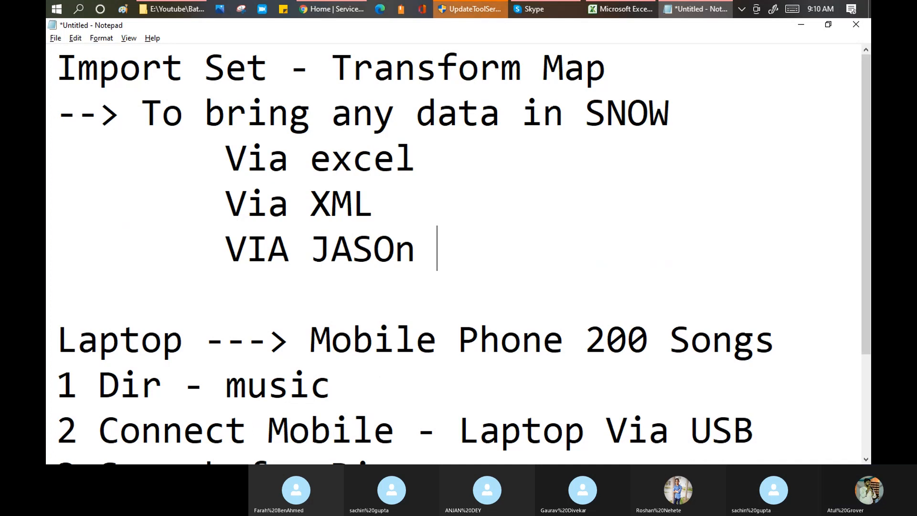
pyautogui.write('..CSV')
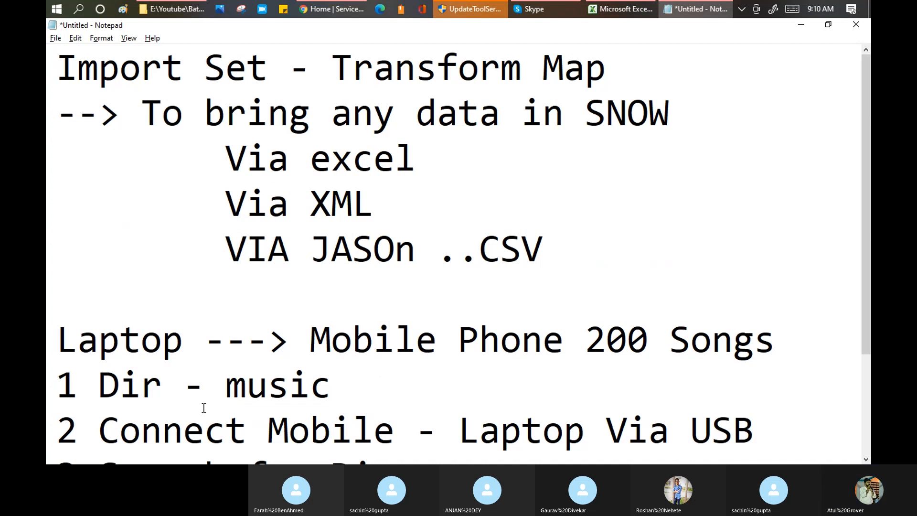
# Highlight the import formats, the SNOW phrase and 'Import Set' in the title for emphasis.
pyautogui.moveTo(569, 248); pyautogui.dragTo(226, 158)
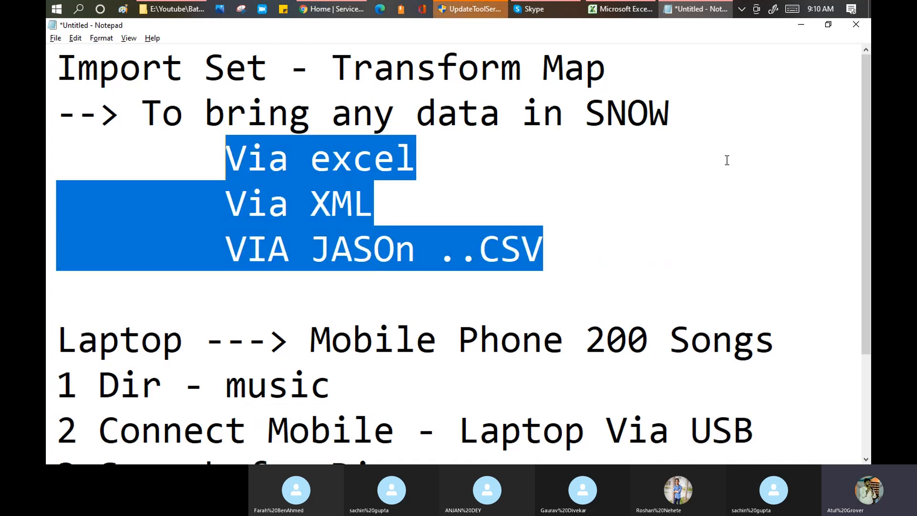
pyautogui.moveTo(683, 114); pyautogui.dragTo(105, 134)
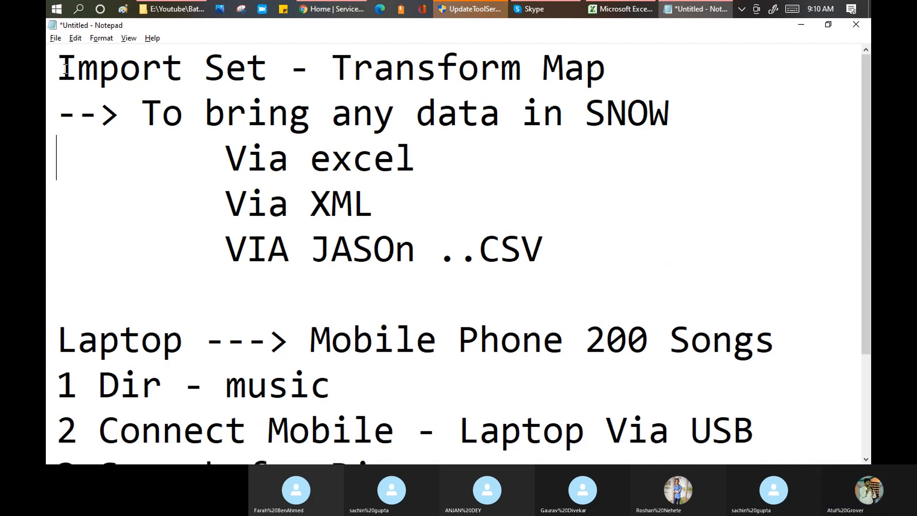
pyautogui.moveTo(66, 64); pyautogui.dragTo(335, 62)
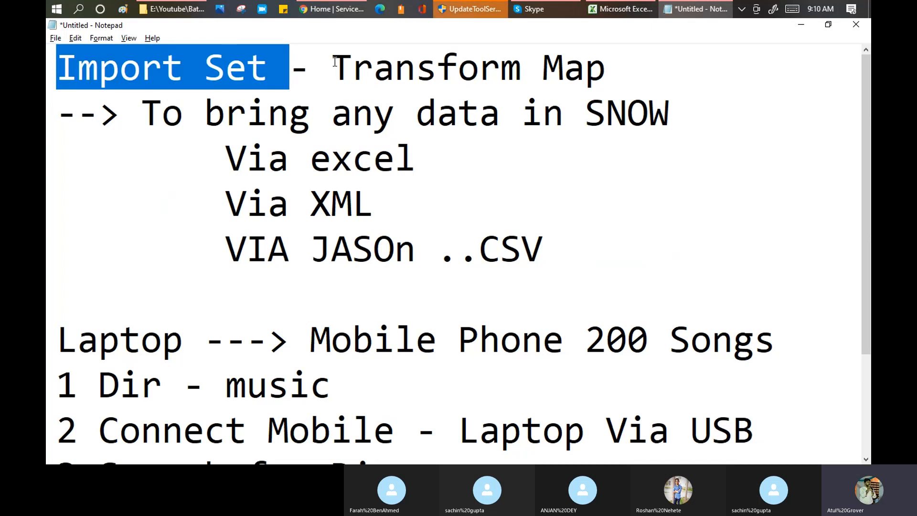
pyautogui.scroll(-1, 335, 62)
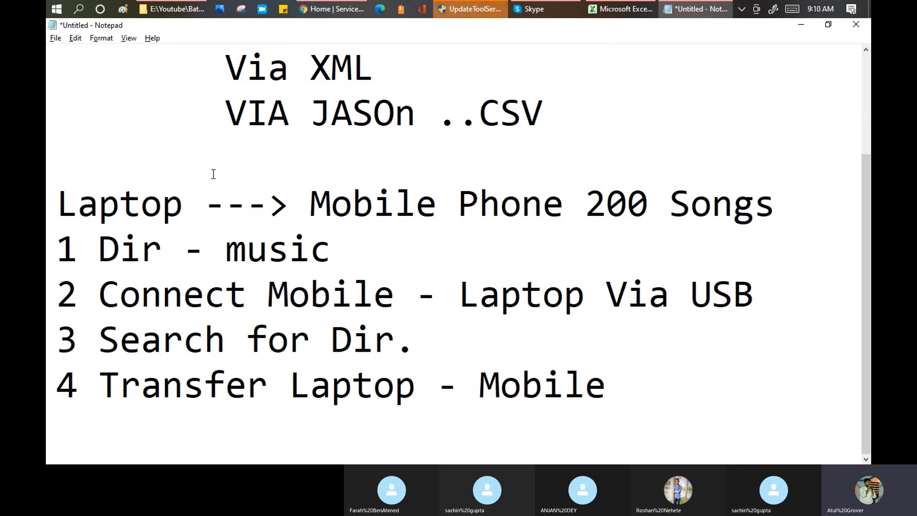
pyautogui.scroll(1, 213, 174)
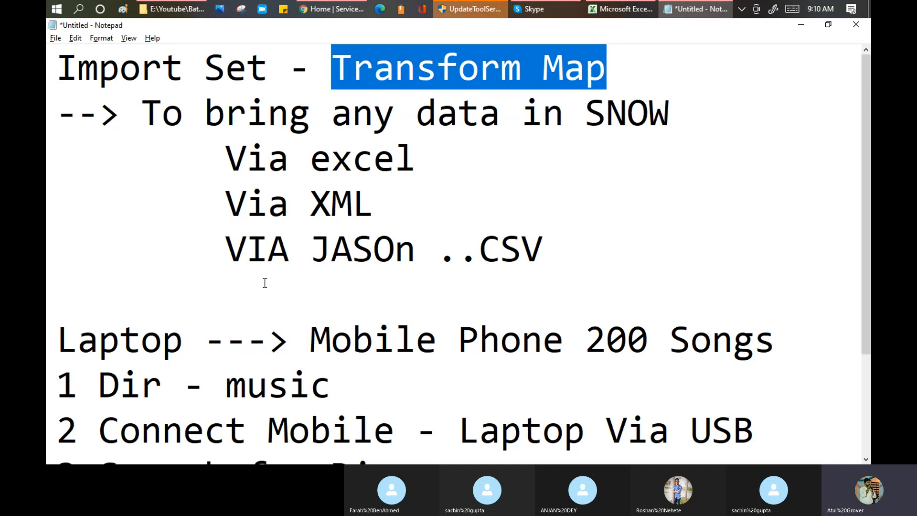
# Add the line 'Step 1- Download teh tempalte' with a blank line below it.
pyautogui.click(190, 282)
pyautogui.write('Step 1- ')
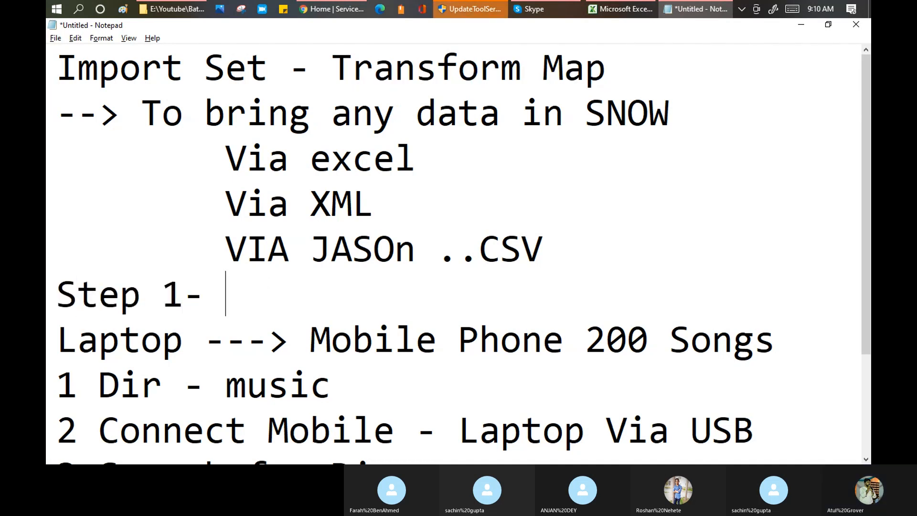
pyautogui.write('Downla')
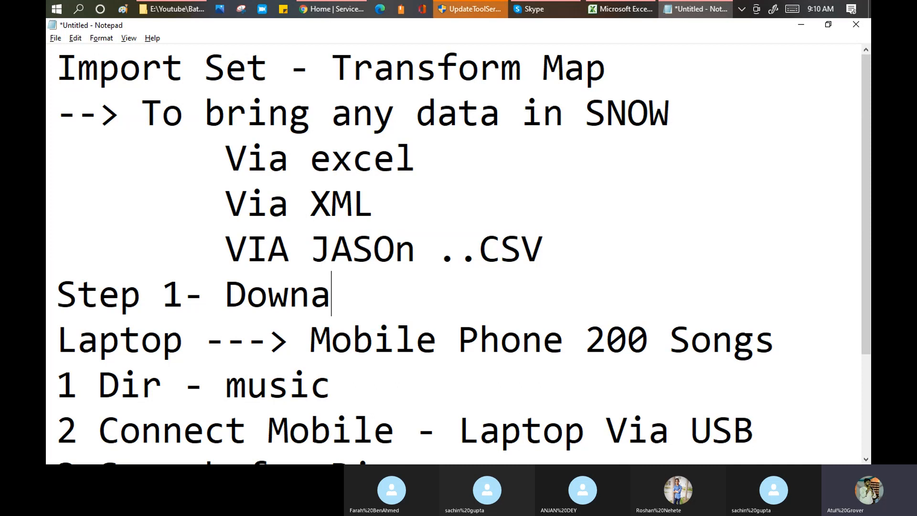
pyautogui.press('BackSpace')
pyautogui.write('lado')
pyautogui.press('BackSpace')
pyautogui.press('BackSpace')
pyautogui.press('BackSpace')
pyautogui.write('oad')
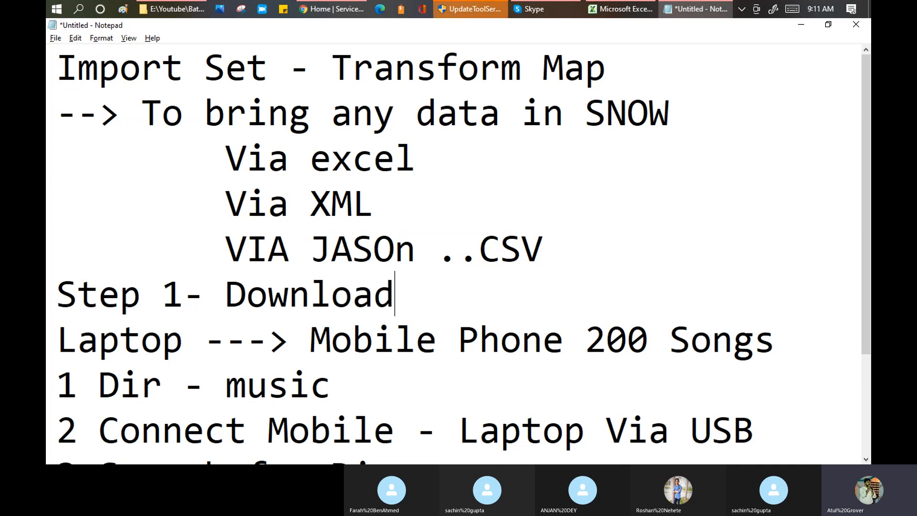
pyautogui.write(' teh tempalte')
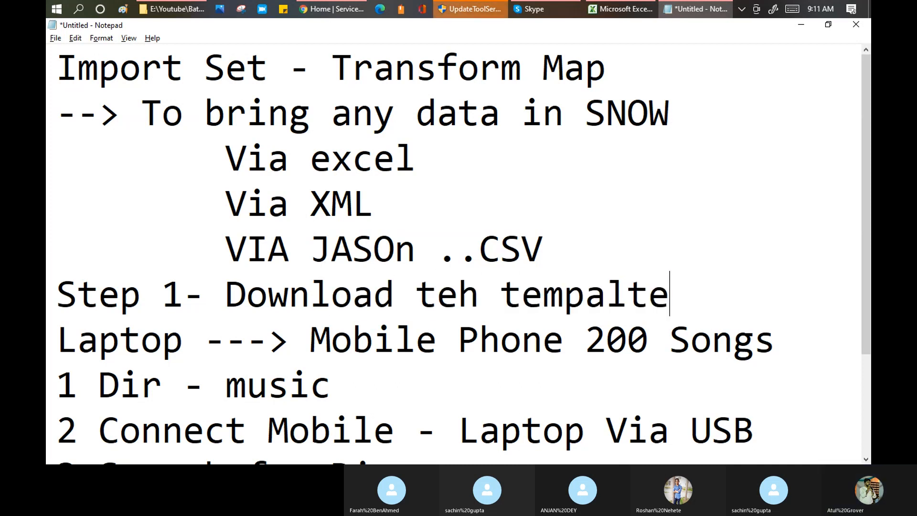
pyautogui.press('Return')
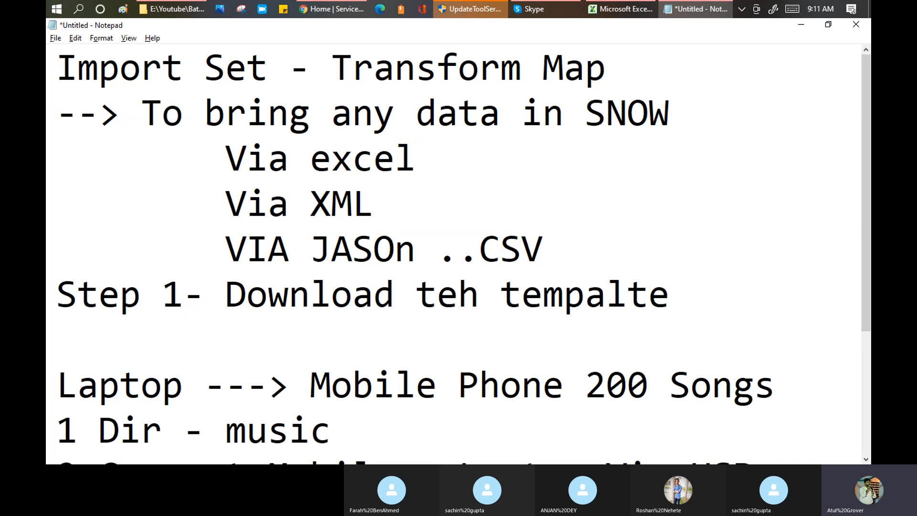
pyautogui.click(342, 9)
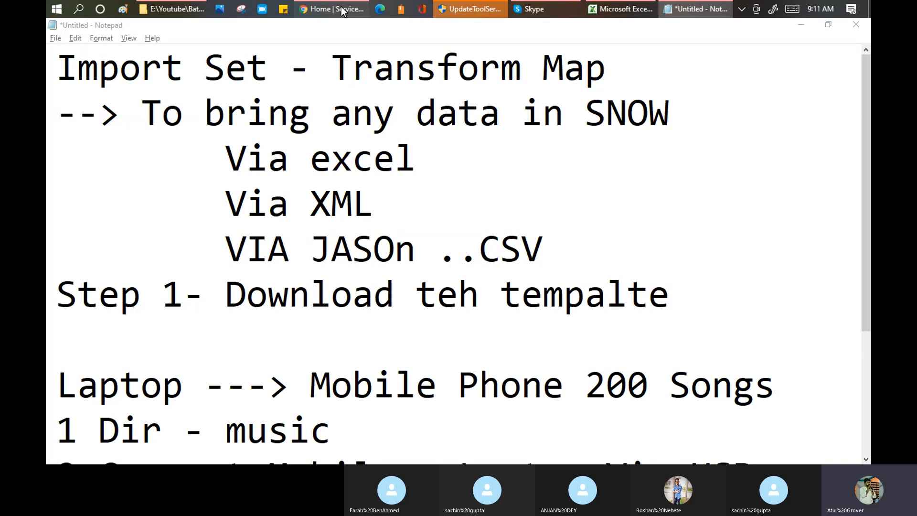
# Open the ServiceNow developer instance login in a new tab, then return to the Skype call.
pyautogui.click(342, 9)
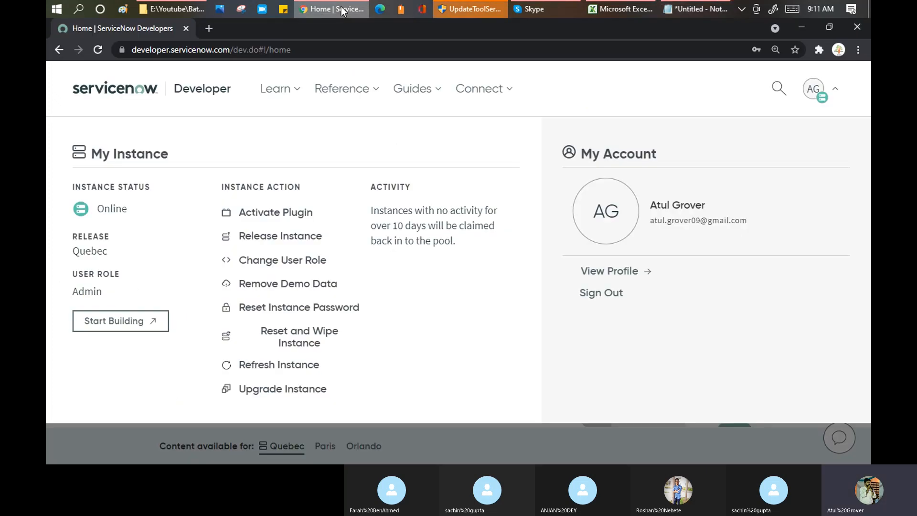
pyautogui.click(121, 321)
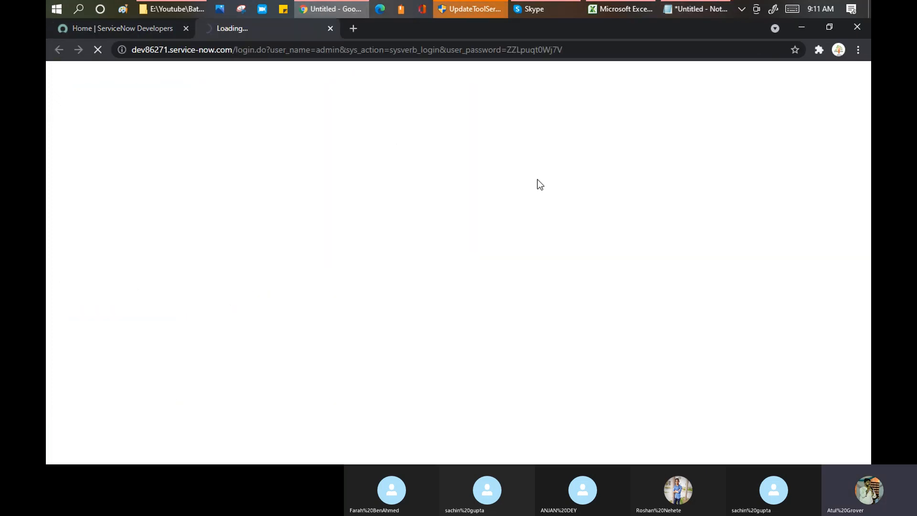
pyautogui.click(353, 30)
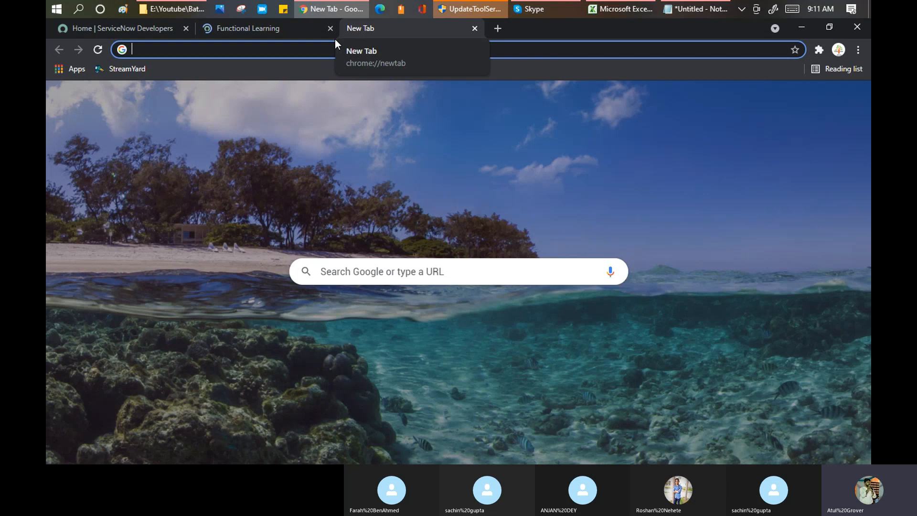
pyautogui.hotkey('ctrl', 'w')
pyautogui.hotkey('alt', 'Tab')
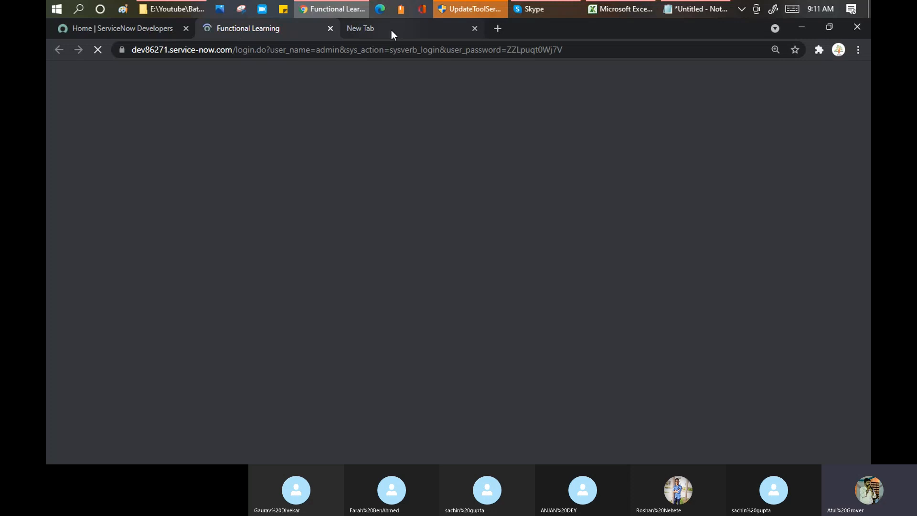
pyautogui.click(544, 7)
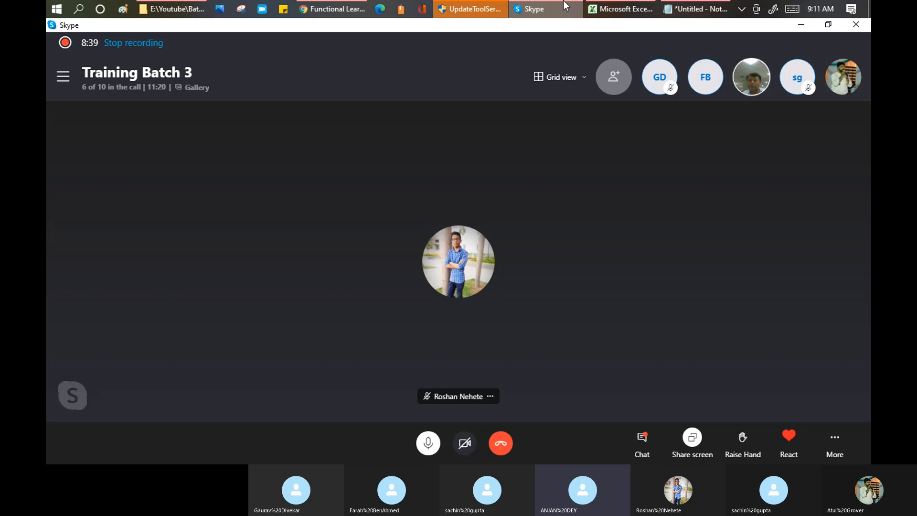
# Leave the Skype call and bring the ServiceNow login page in Chrome back to the front.
pyautogui.moveTo(565, 3)
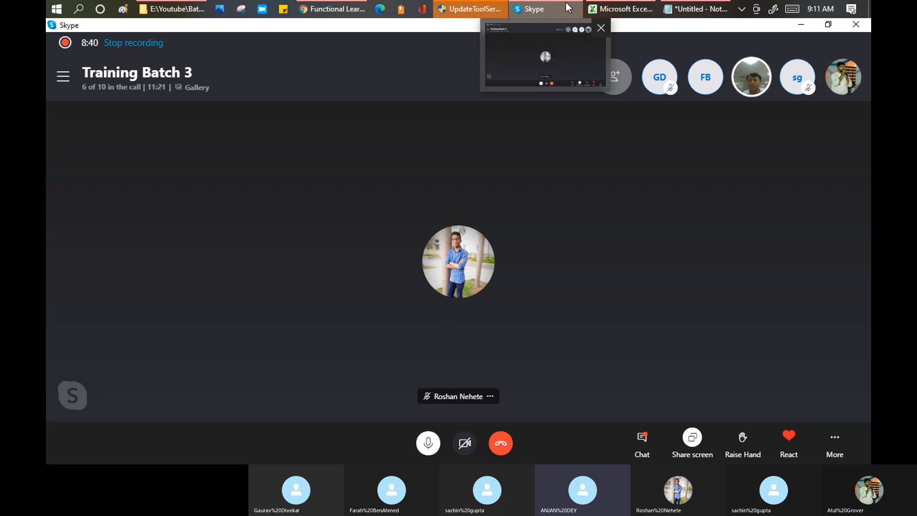
pyautogui.moveTo(631, 11)
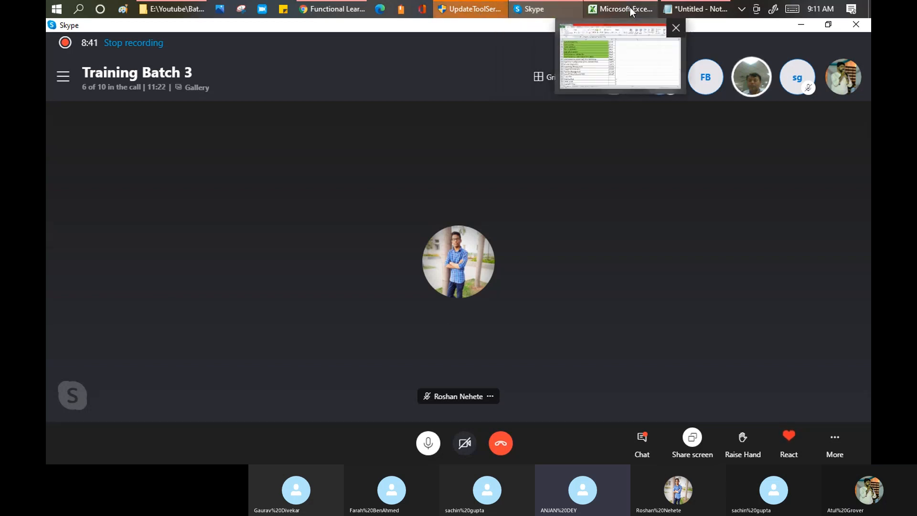
pyautogui.click(369, 10)
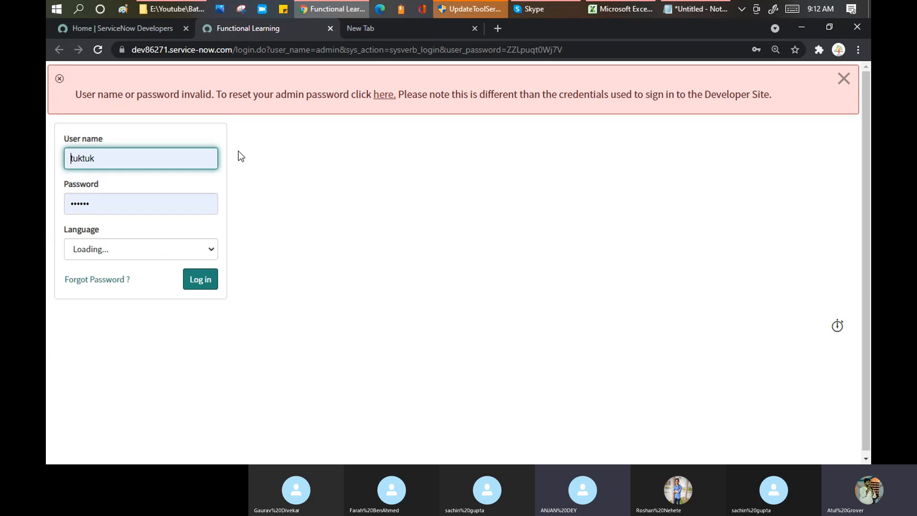
# Replace the wrong user name with the corrected one, enter its password, and log in.
pyautogui.doubleClick(122, 158)
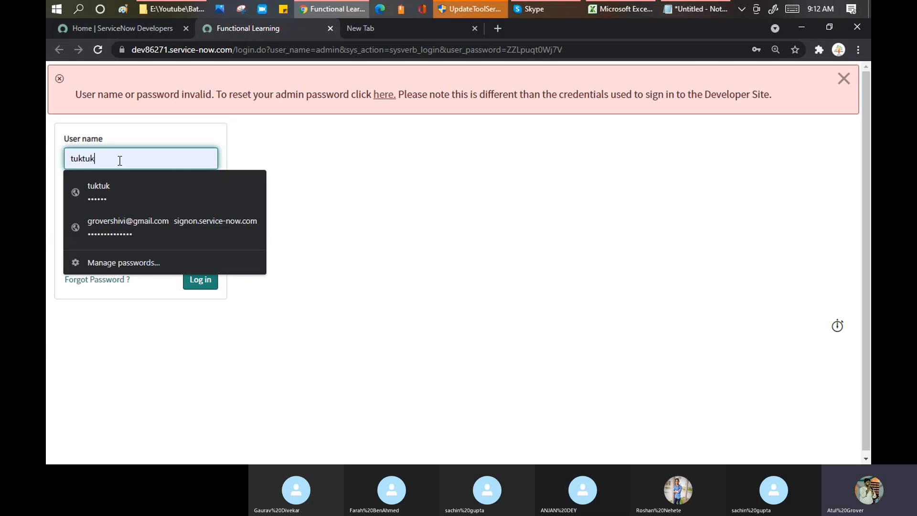
pyautogui.write('learn')
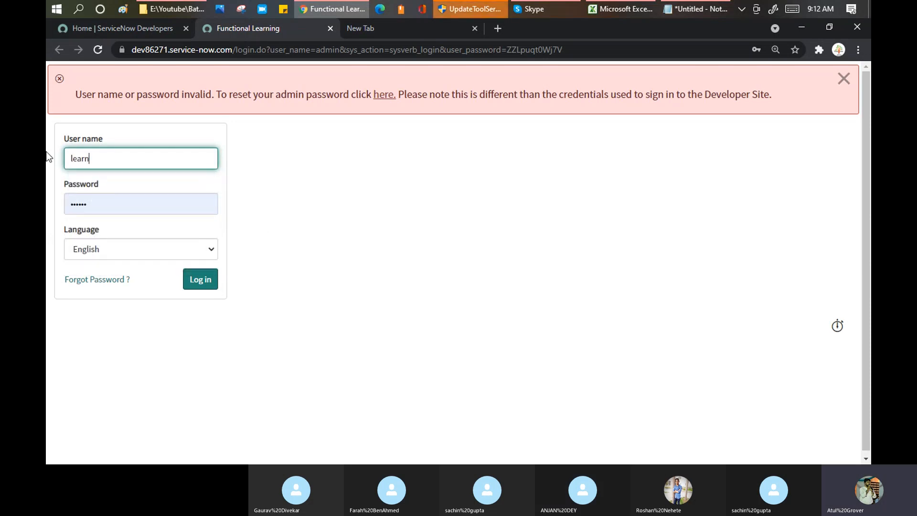
pyautogui.write('grow')
pyautogui.press('Tab')
pyautogui.write('****')
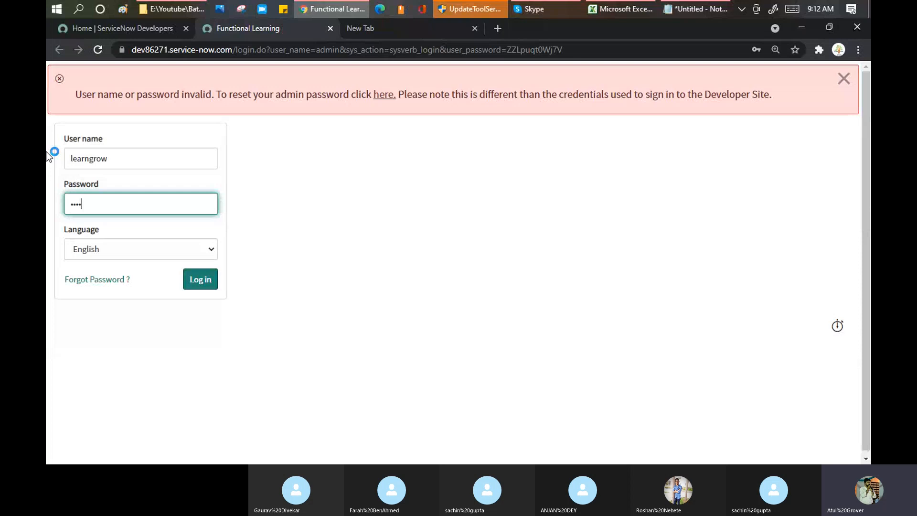
pyautogui.write('*')
pyautogui.click(198, 285)
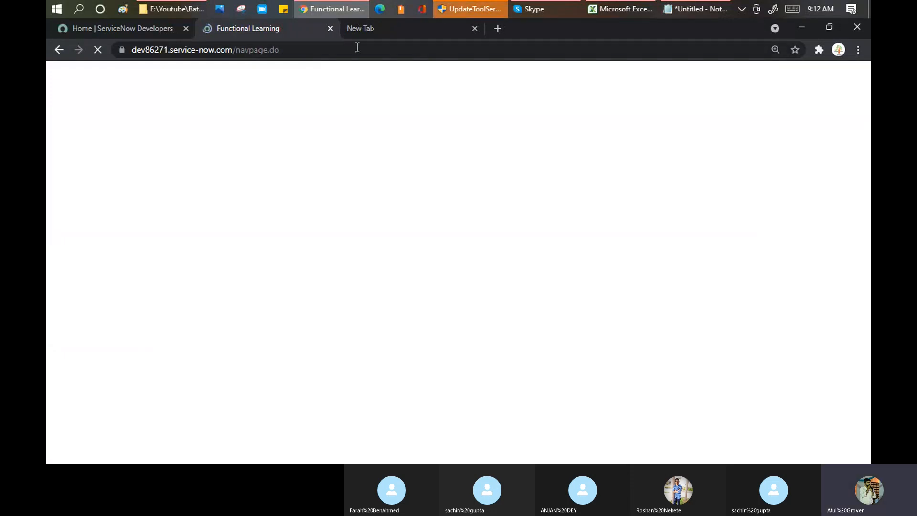
# Correct 'teh' to 'the' in the Notepad import notes, then return to ServiceNow.
pyautogui.click(681, 11)
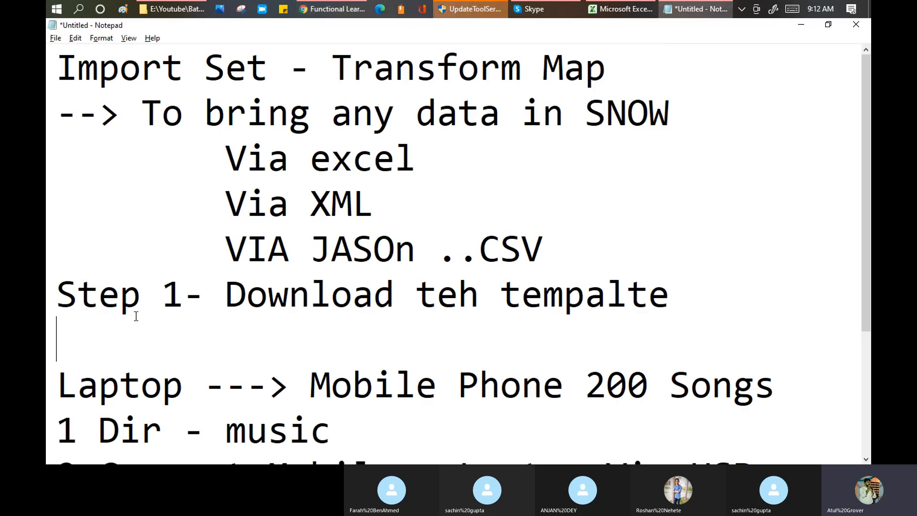
pyautogui.doubleClick(449, 304)
pyautogui.write('the')
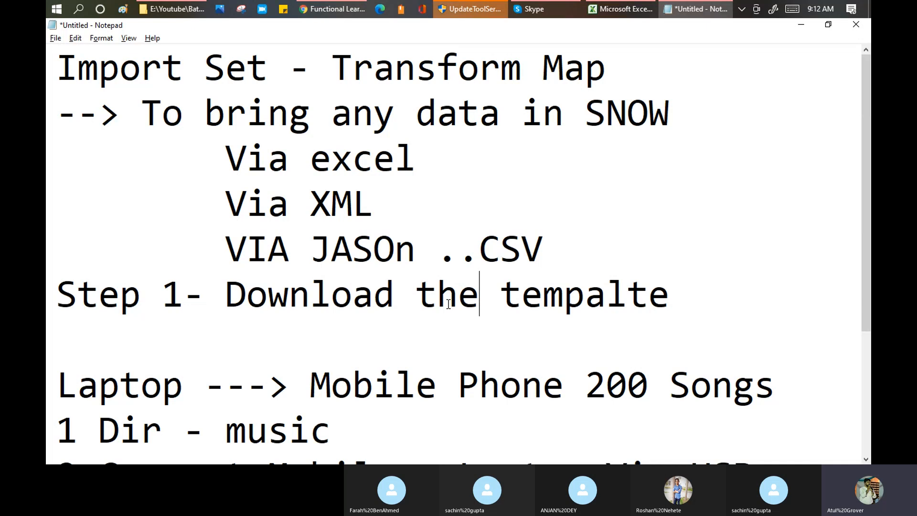
pyautogui.hotkey('alt', 'Tab')
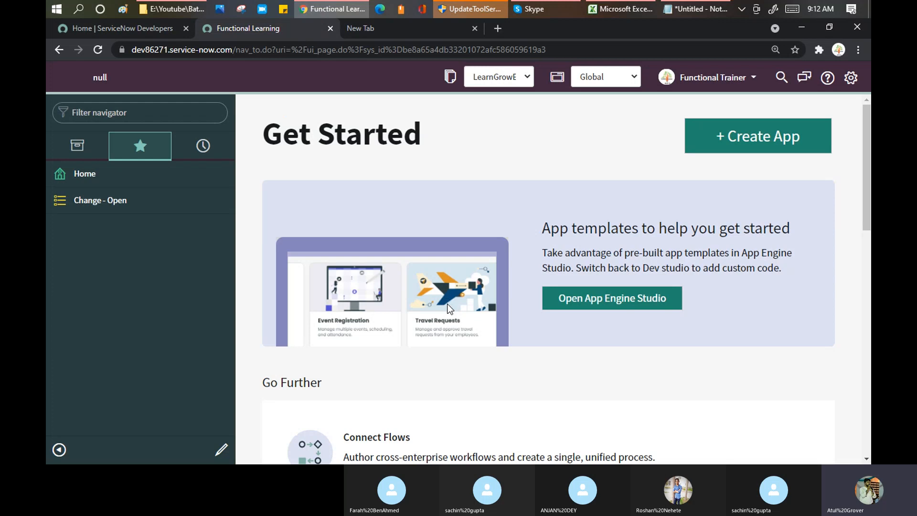
# Filter the navigator by 'user a' and open User Administration > Users in a new tab.
pyautogui.click(148, 109)
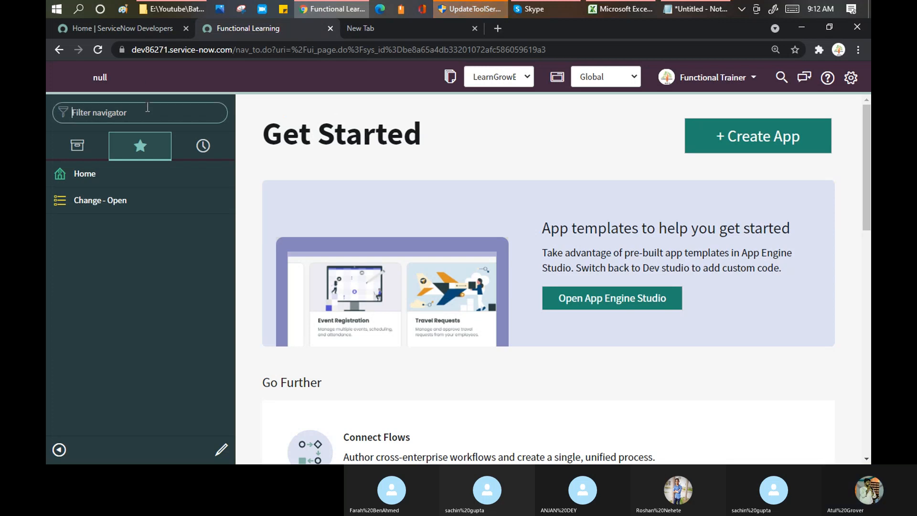
pyautogui.write('user a')
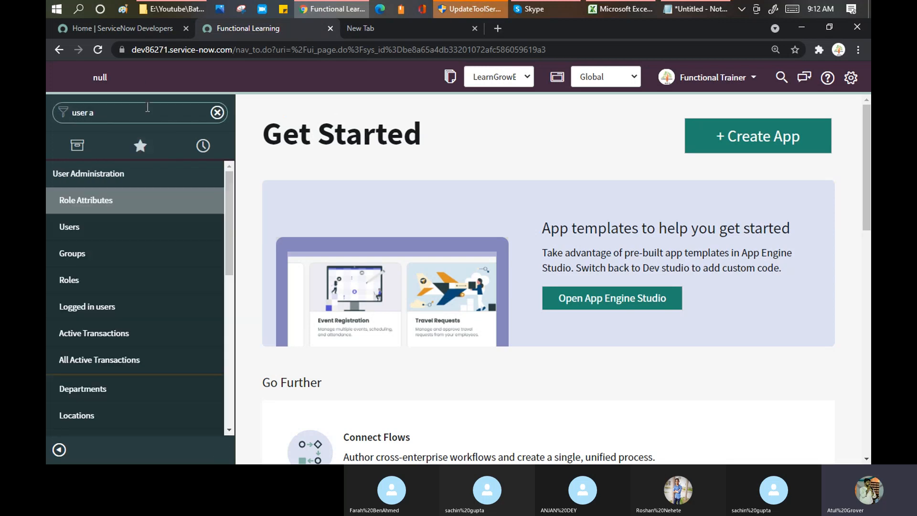
pyautogui.middleClick(83, 234)
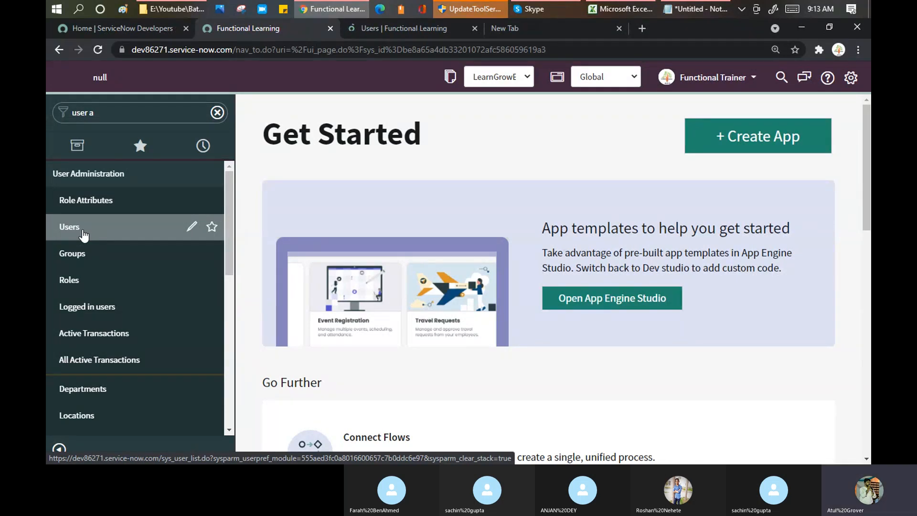
pyautogui.click(407, 29)
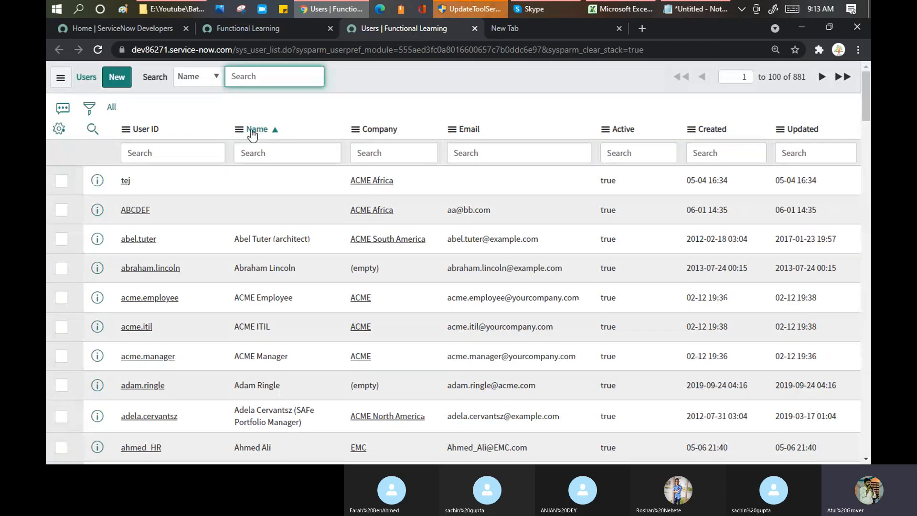
# Browse the Name column menu options, then highlight the Step 1 line in the Notepad notes.
pyautogui.click(242, 129)
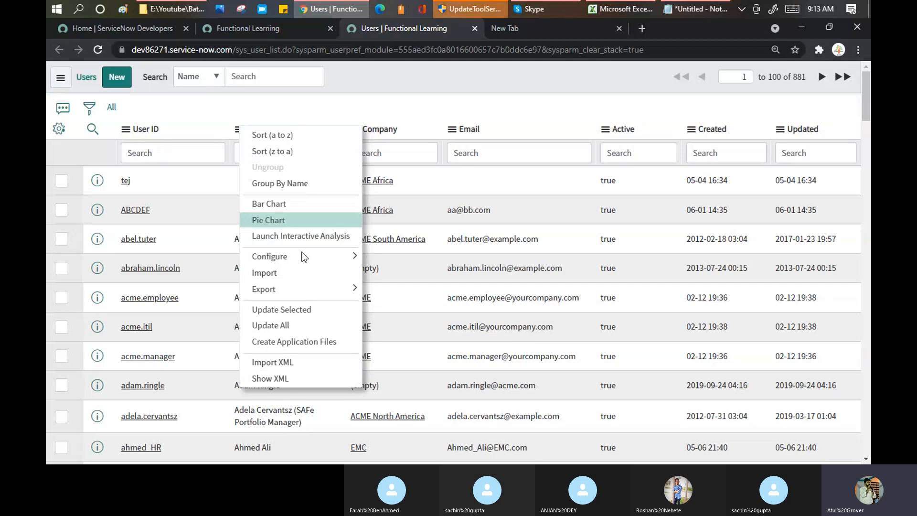
pyautogui.moveTo(347, 287)
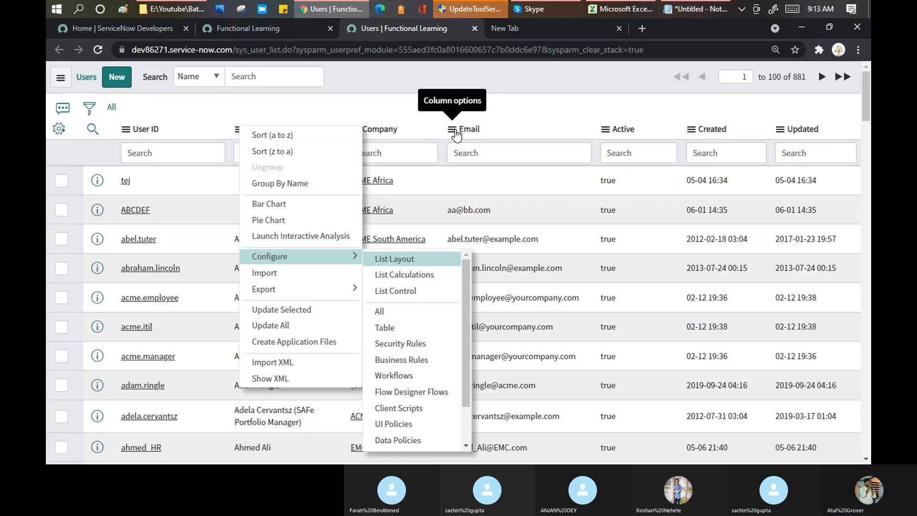
pyautogui.click(714, 11)
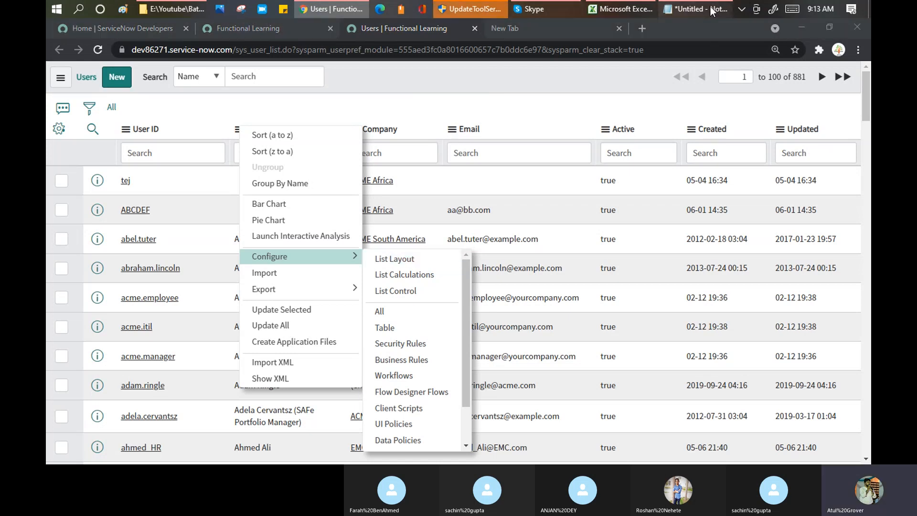
pyautogui.moveTo(227, 294); pyautogui.dragTo(675, 295)
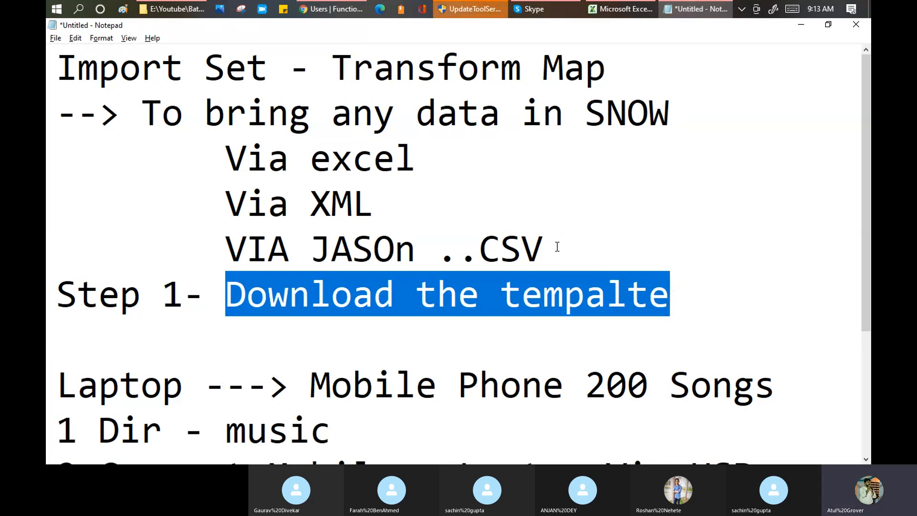
# Highlight the Import Set - Transform Map heading and the excel, XML, JASOn and ..CSV source lines.
pyautogui.click(557, 247)
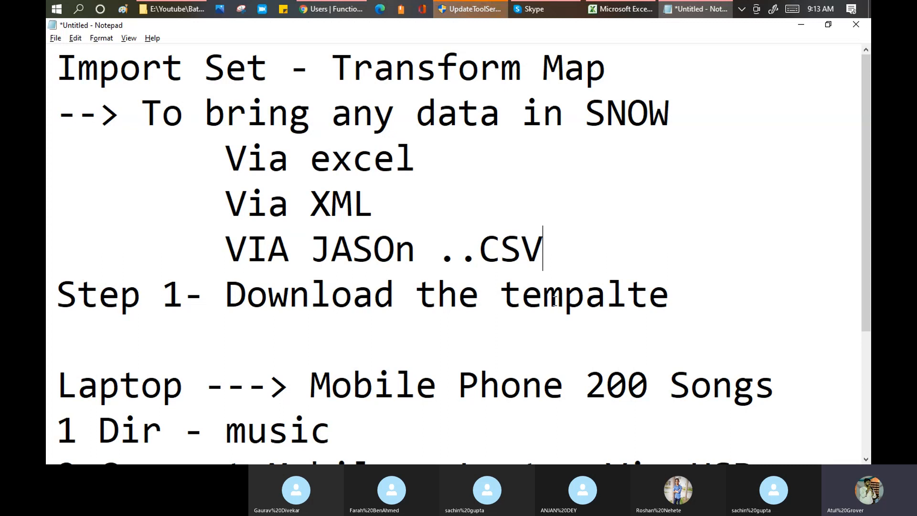
pyautogui.moveTo(56, 67); pyautogui.dragTo(606, 69)
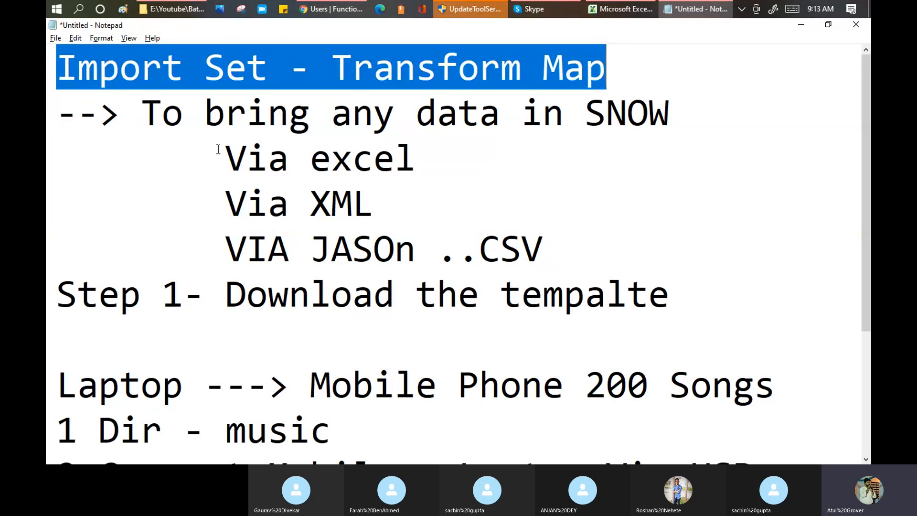
pyautogui.moveTo(218, 150); pyautogui.dragTo(549, 244)
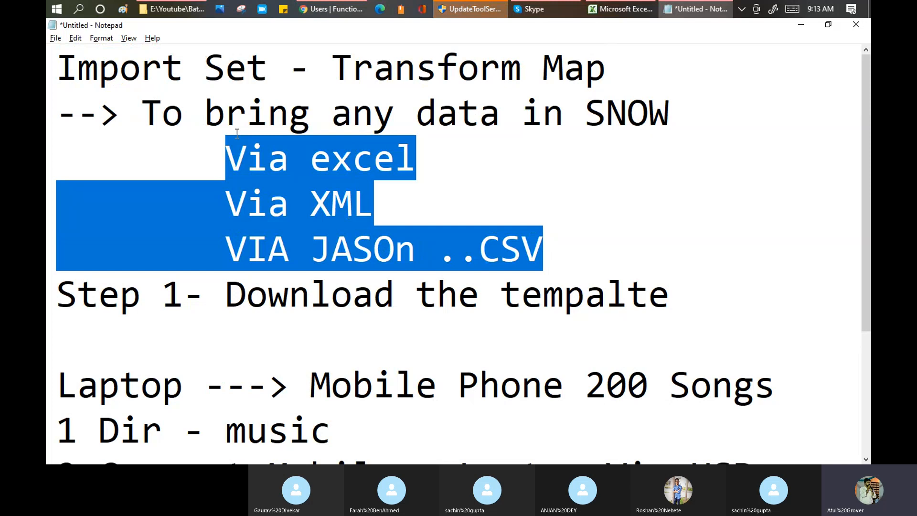
pyautogui.click(352, 154)
pyautogui.doubleClick(341, 203)
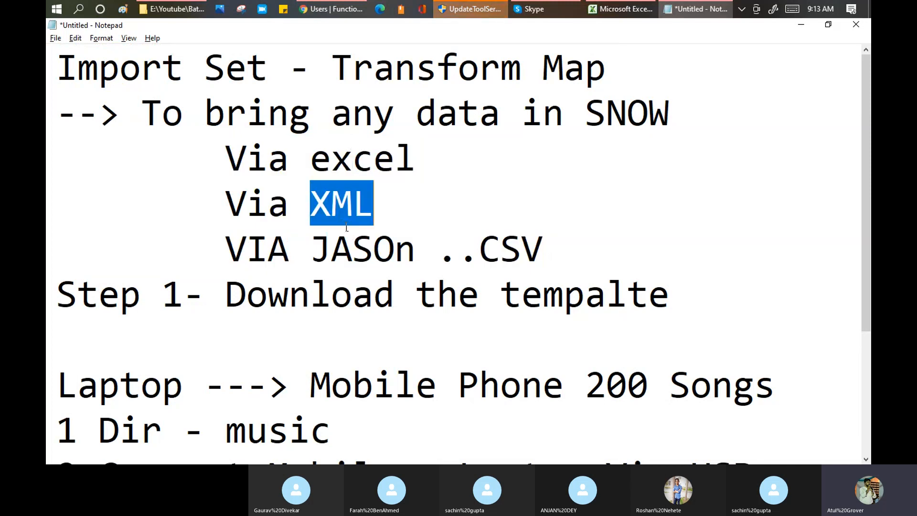
pyautogui.doubleClick(356, 247)
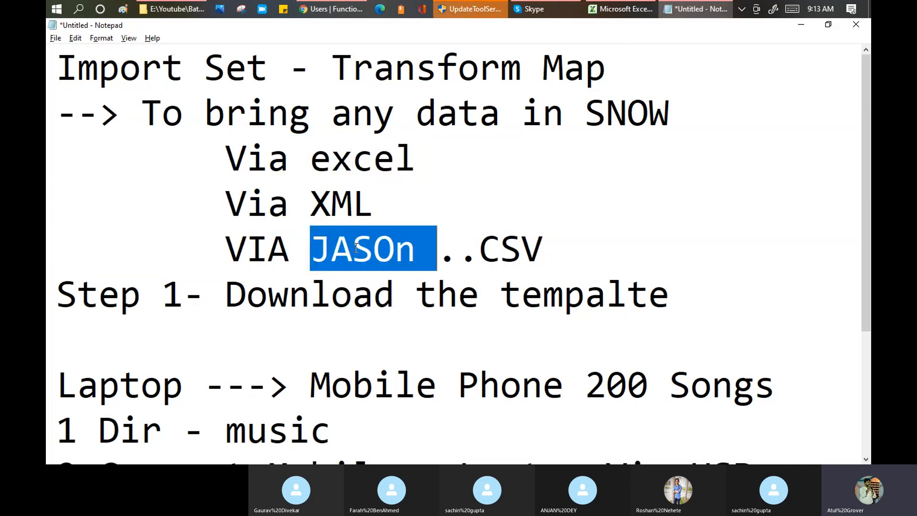
pyautogui.click(509, 253)
pyautogui.doubleClick(509, 252)
pyautogui.moveTo(605, 67); pyautogui.dragTo(334, 70)
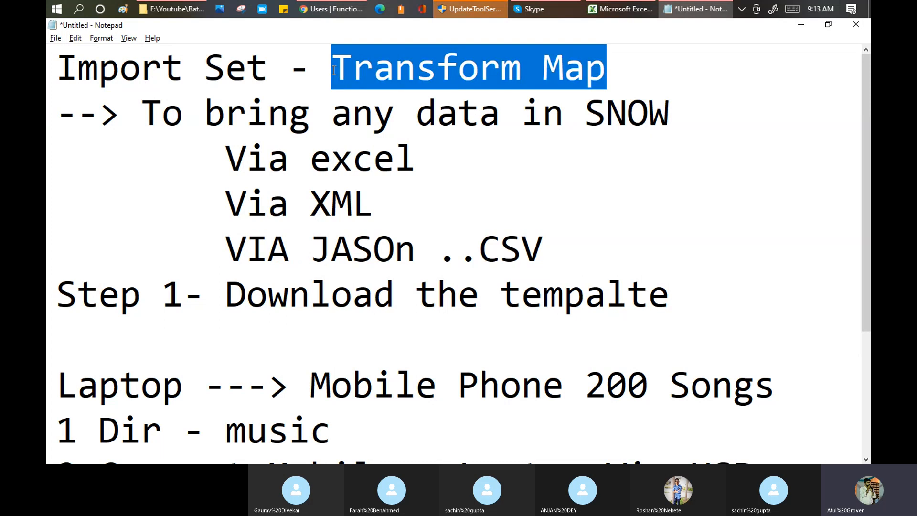
# Return to the Users list, check the Email column options, and open the first user's record.
pyautogui.hotkey('alt', 'Tab')
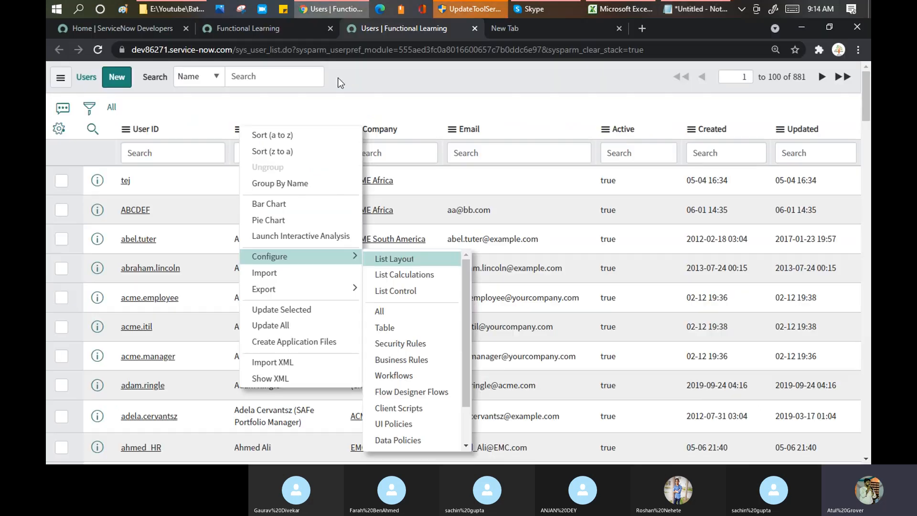
pyautogui.moveTo(346, 289)
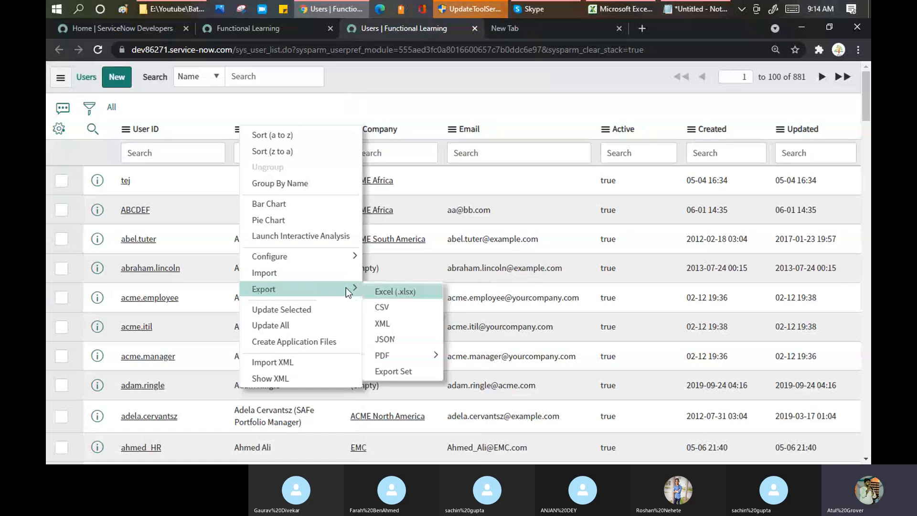
pyautogui.click(452, 129)
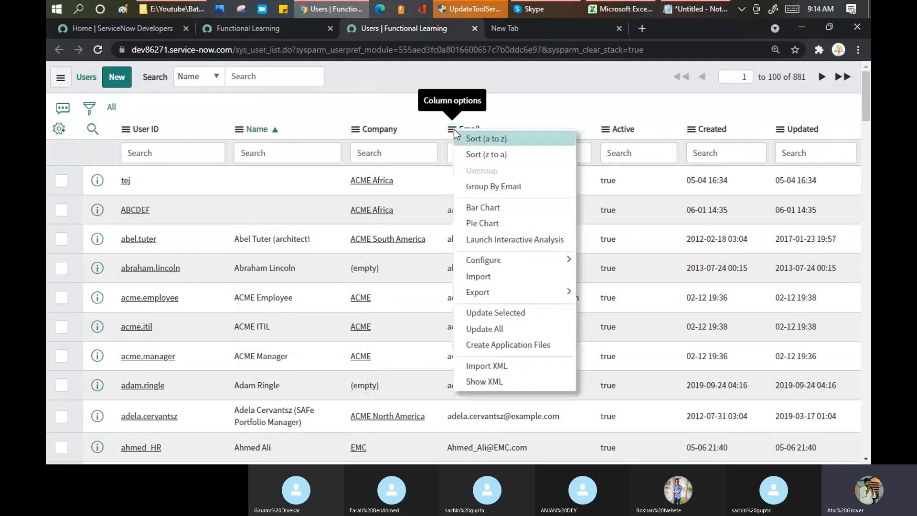
pyautogui.click(126, 181)
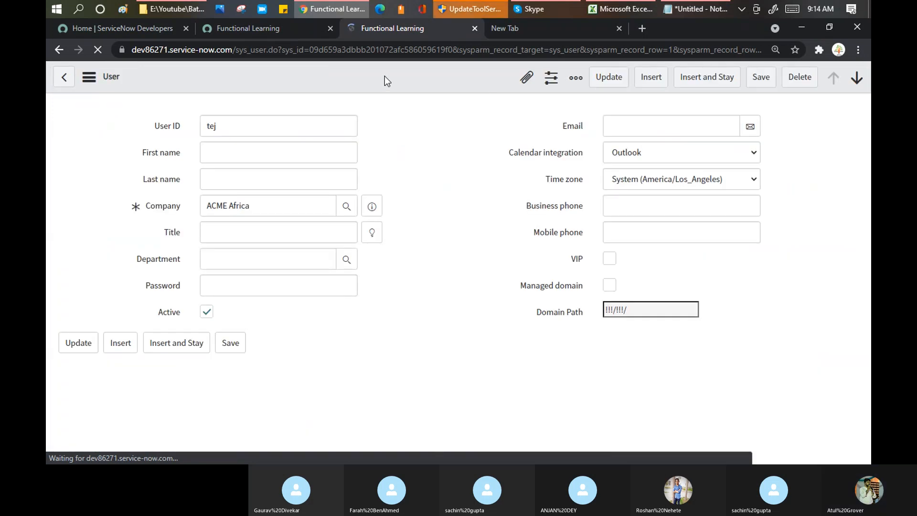
# Browse the user form's context menu (Export, View, History), then go back to the Users list.
pyautogui.rightClick(357, 68)
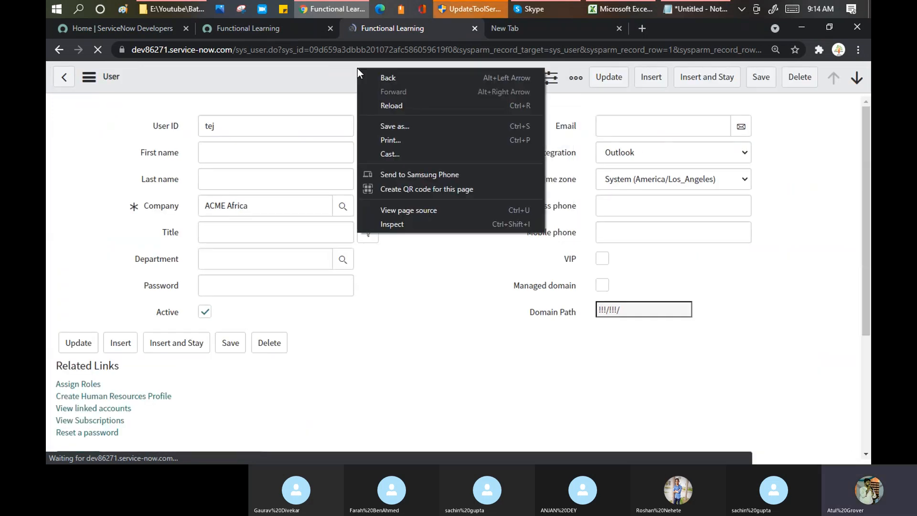
pyautogui.click(335, 85)
pyautogui.rightClick(394, 76)
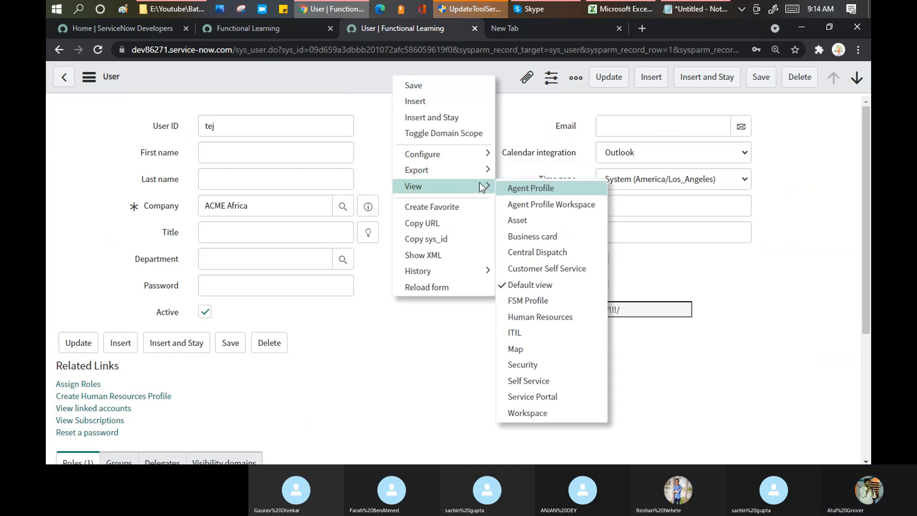
pyautogui.moveTo(481, 169)
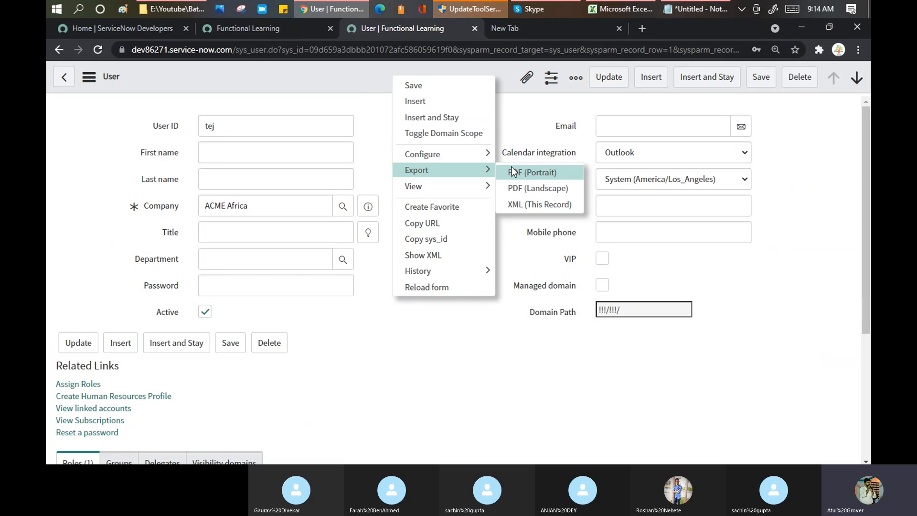
pyautogui.moveTo(477, 272)
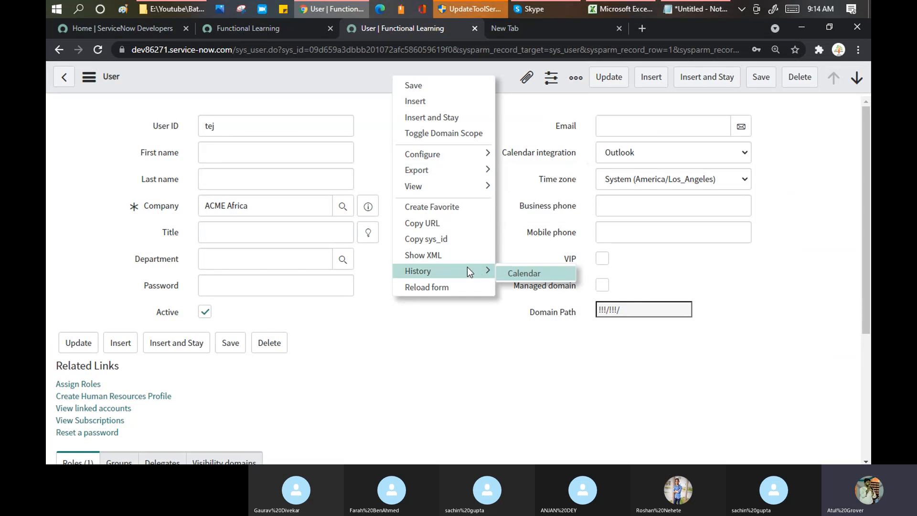
pyautogui.click(63, 84)
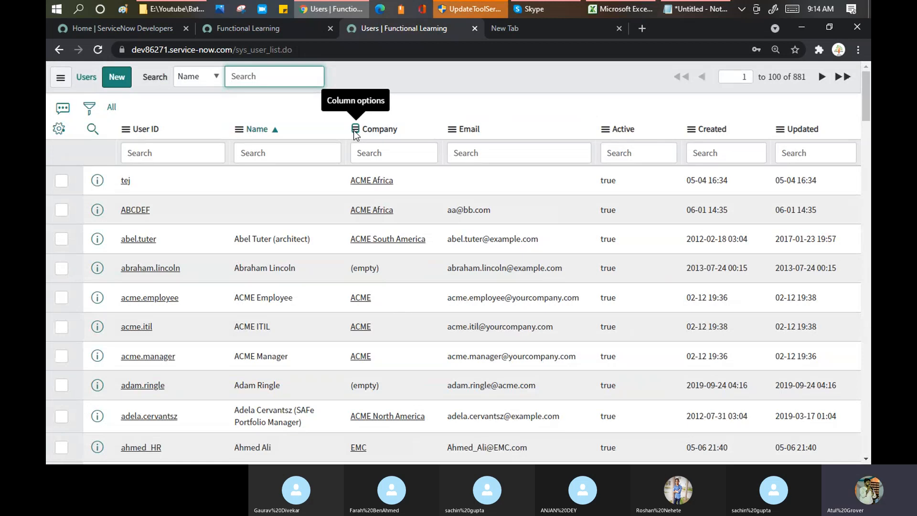
pyautogui.click(354, 131)
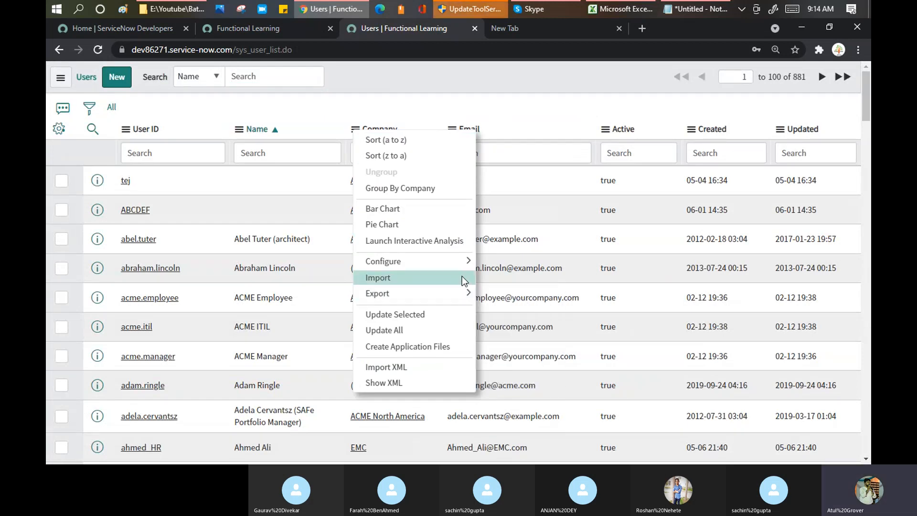
pyautogui.moveTo(460, 295)
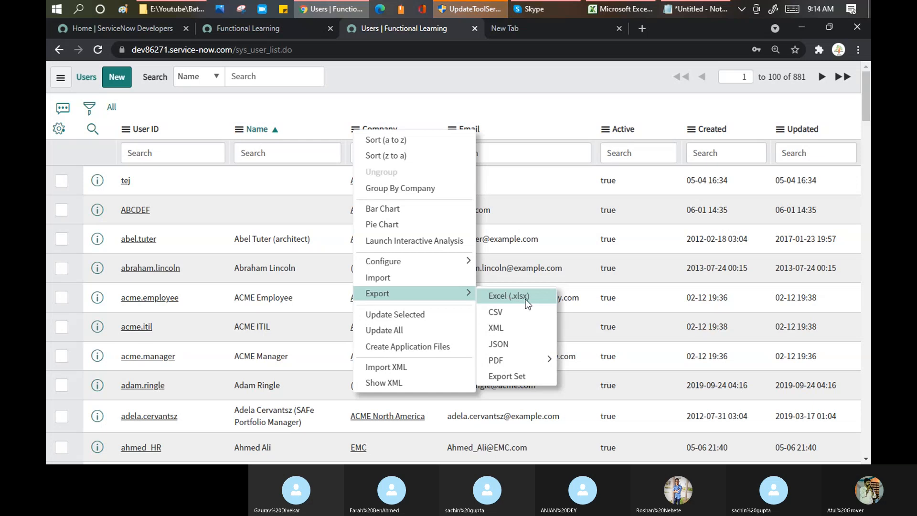
pyautogui.click(484, 302)
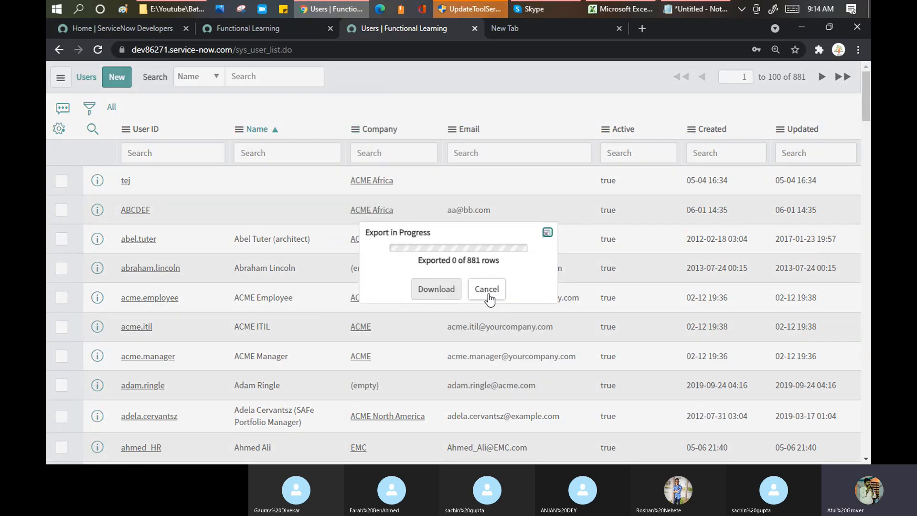
pyautogui.click(489, 295)
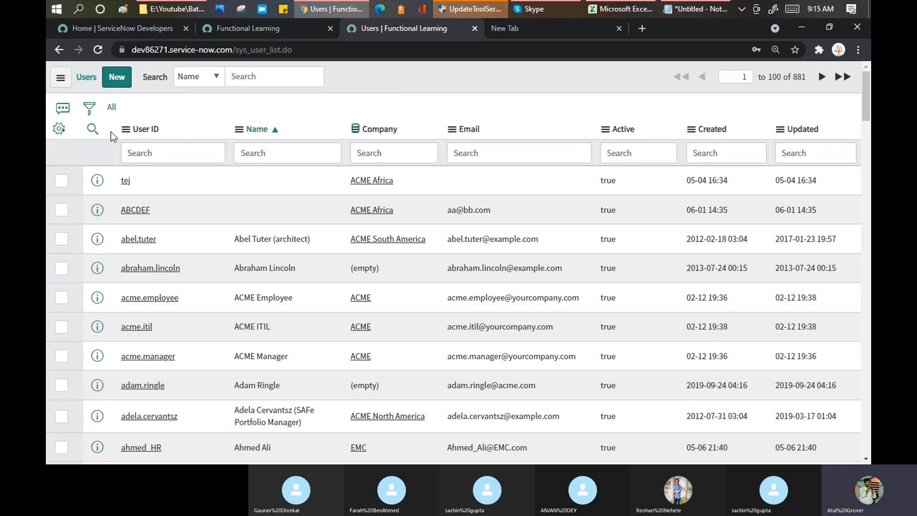
# Add the First name and Last name columns to the Users list layout.
pyautogui.click(57, 129)
pyautogui.click(331, 175)
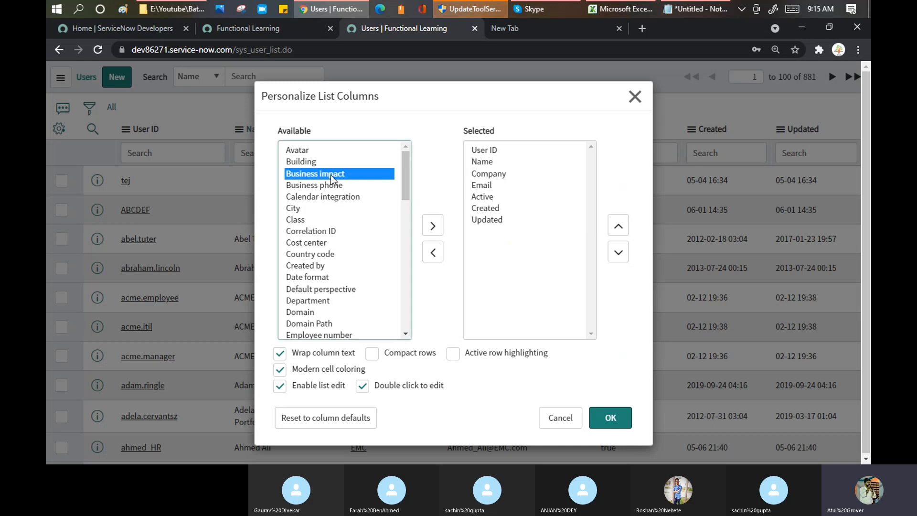
pyautogui.write('fi')
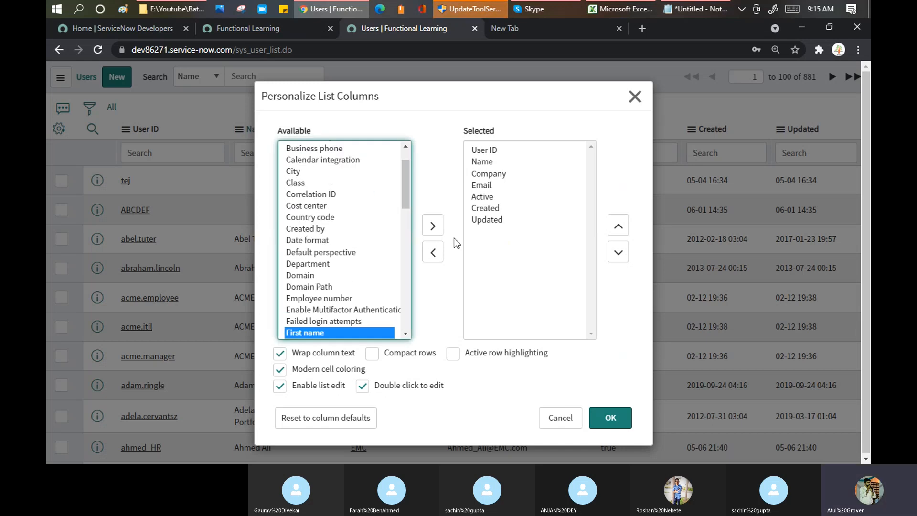
pyautogui.click(433, 225)
pyautogui.click(325, 312)
pyautogui.write('las')
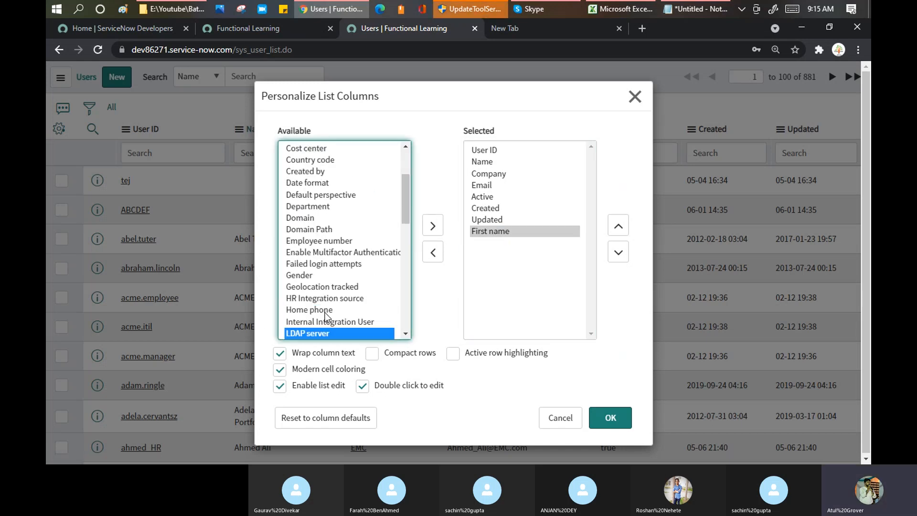
pyautogui.press('Down')
pyautogui.press('Down')
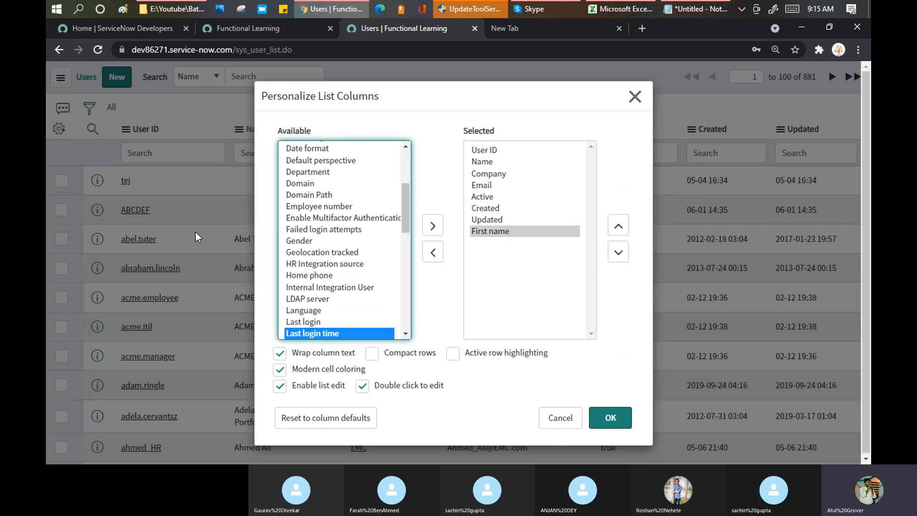
pyautogui.click(429, 227)
# Move First name and Last name up to sit directly after User ID.
pyautogui.click(502, 231)
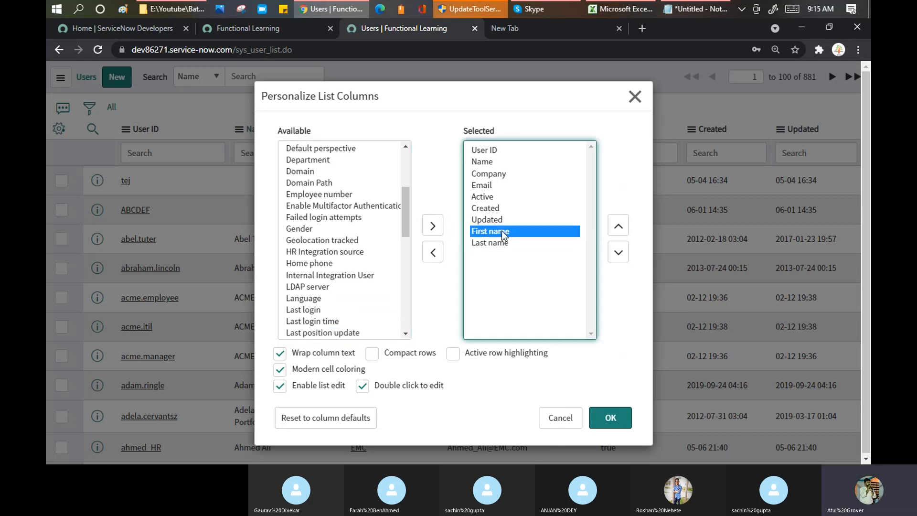
pyautogui.keyDown('shift'); pyautogui.click(507, 242); pyautogui.keyUp('shift')
pyautogui.click(619, 225)
pyautogui.click(618, 225)
pyautogui.click(618, 225)
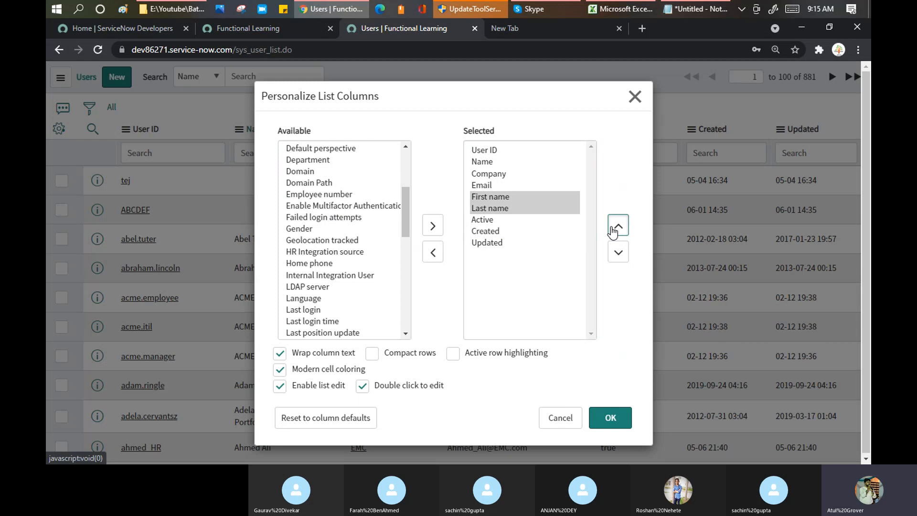
pyautogui.click(618, 225)
pyautogui.click(619, 225)
pyautogui.click(618, 225)
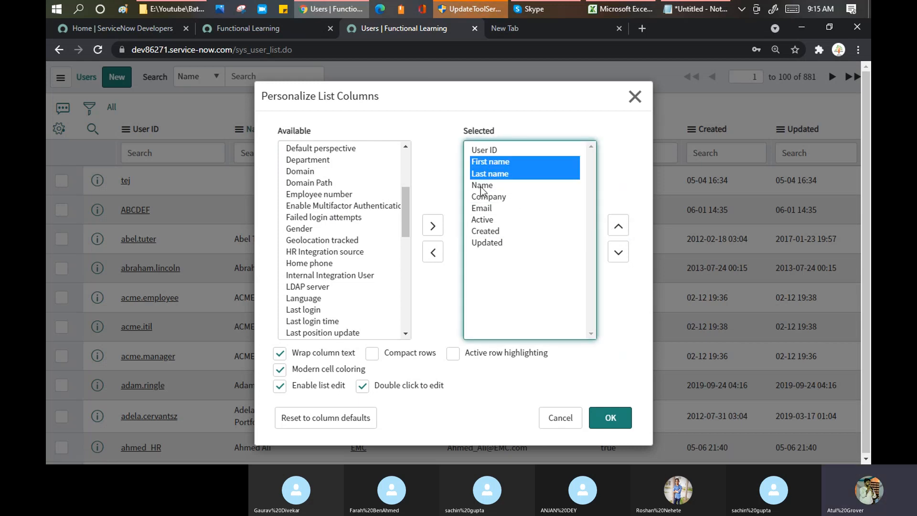
# Remove the Active, Created and Updated columns and apply the new column layout.
pyautogui.click(486, 208)
pyautogui.click(483, 220)
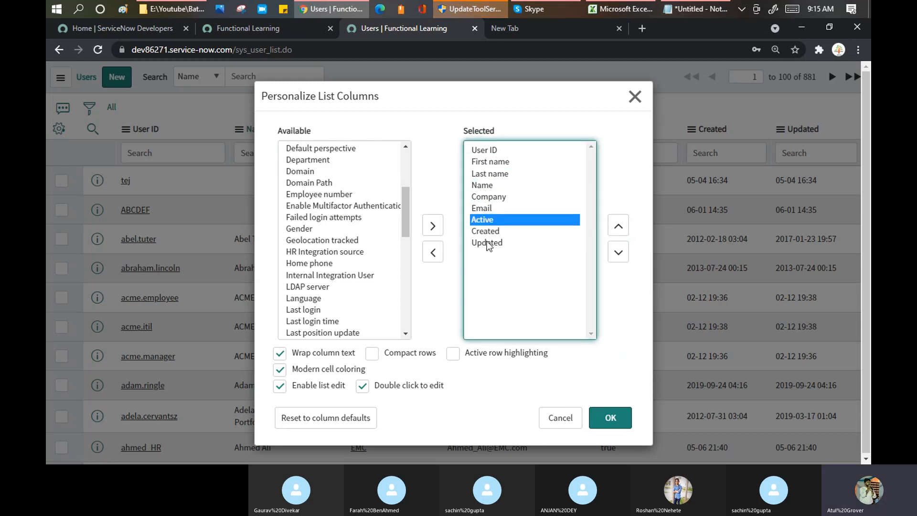
pyautogui.keyDown('shift'); pyautogui.click(483, 242); pyautogui.keyUp('shift')
pyautogui.click(440, 254)
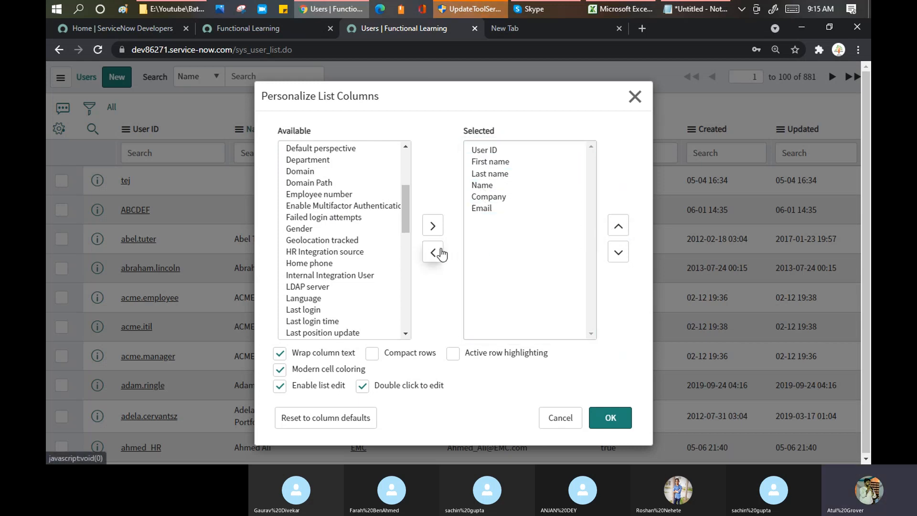
pyautogui.click(611, 421)
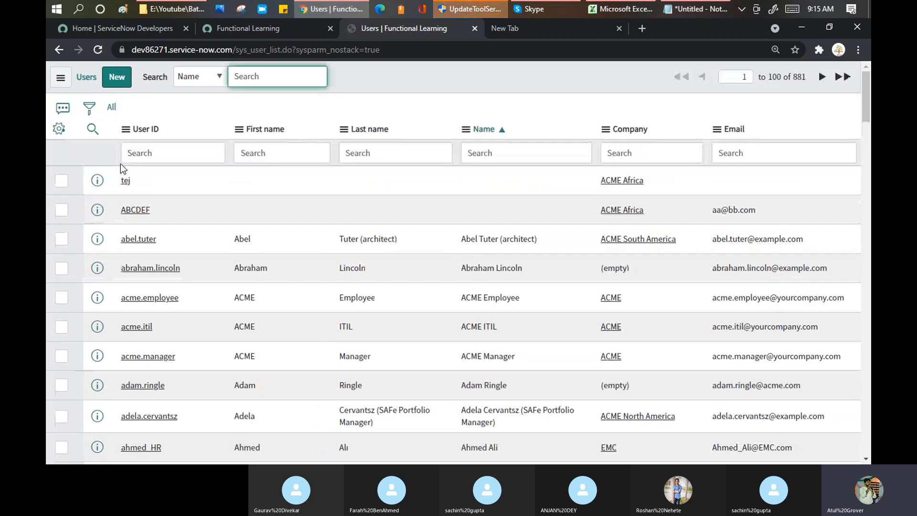
# Open the list control menu and close it without grouping the list.
pyautogui.click(61, 79)
pyautogui.moveTo(96, 118)
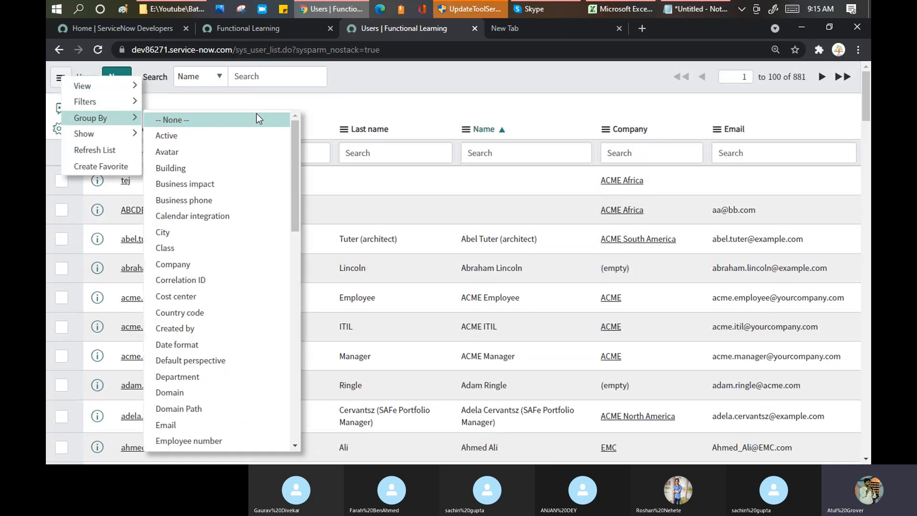
pyautogui.click(432, 102)
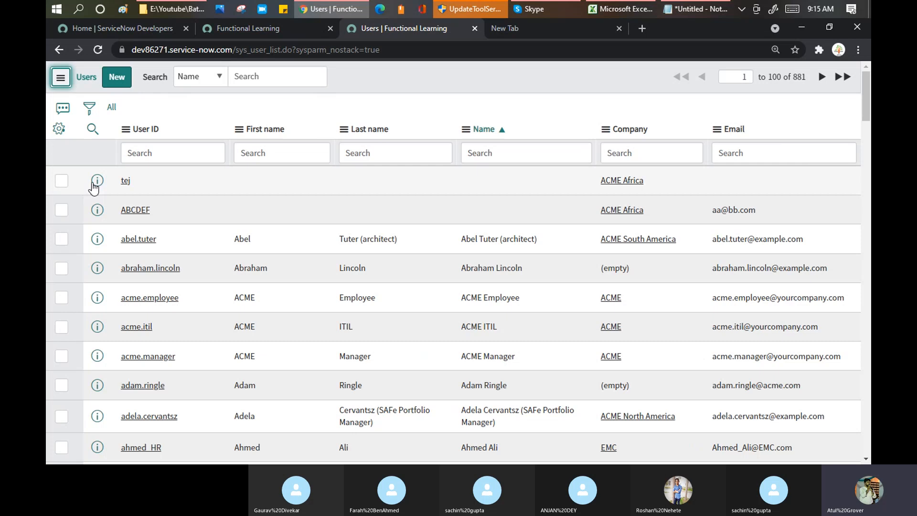
# Filter the Users list to the first user's ID, export it to Excel (.xlsx), and open the download.
pyautogui.rightClick(126, 182)
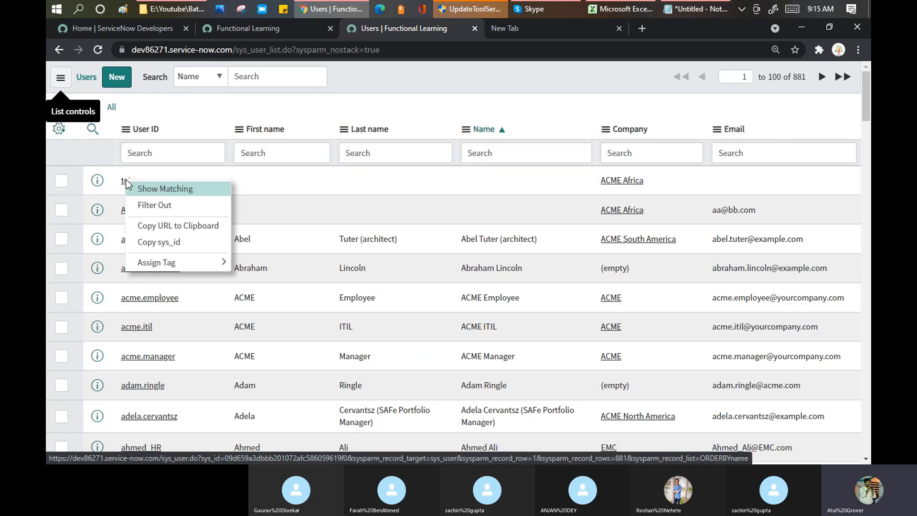
pyautogui.click(144, 192)
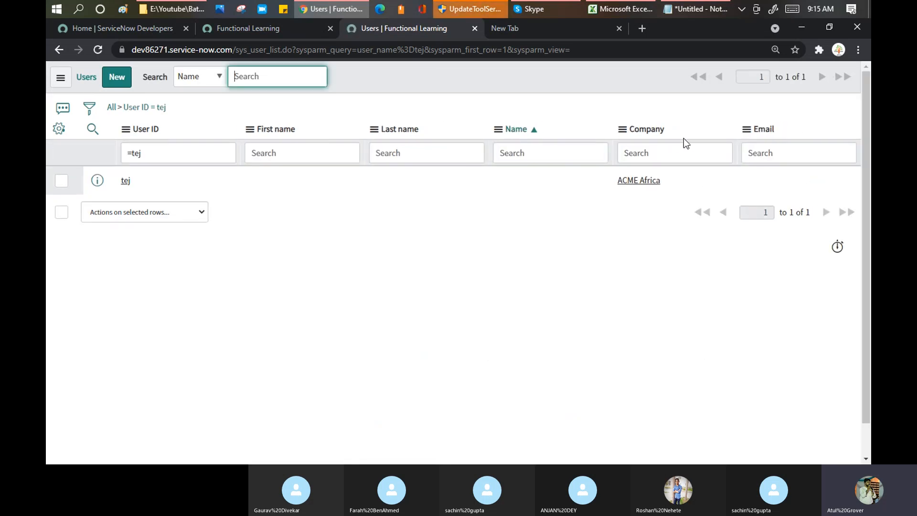
pyautogui.rightClick(152, 130)
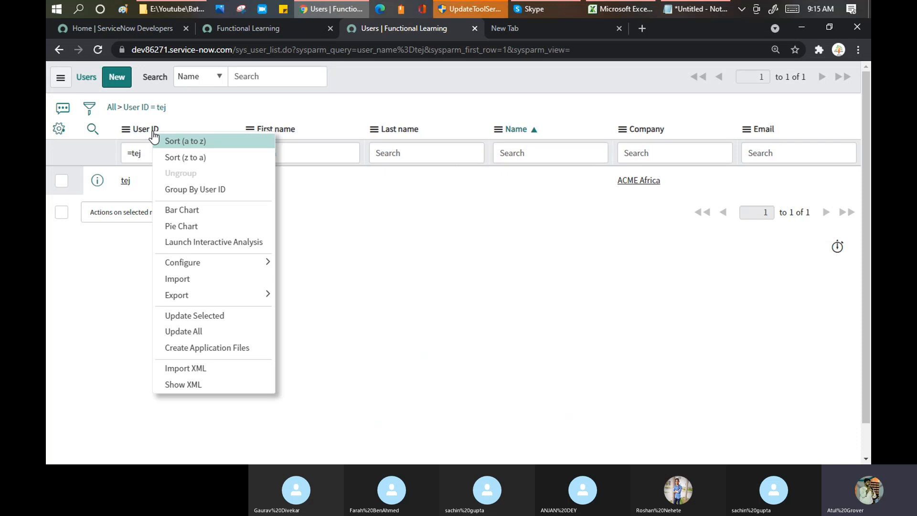
pyautogui.moveTo(248, 299)
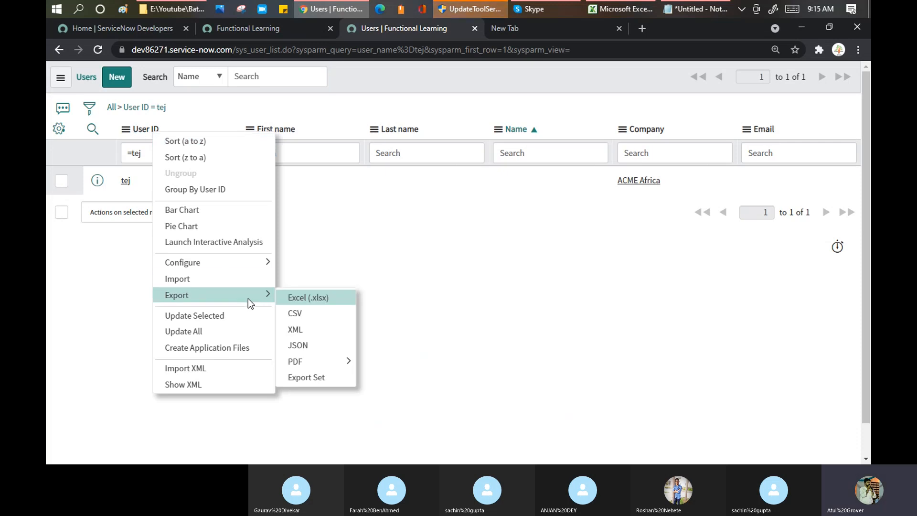
pyautogui.click(291, 294)
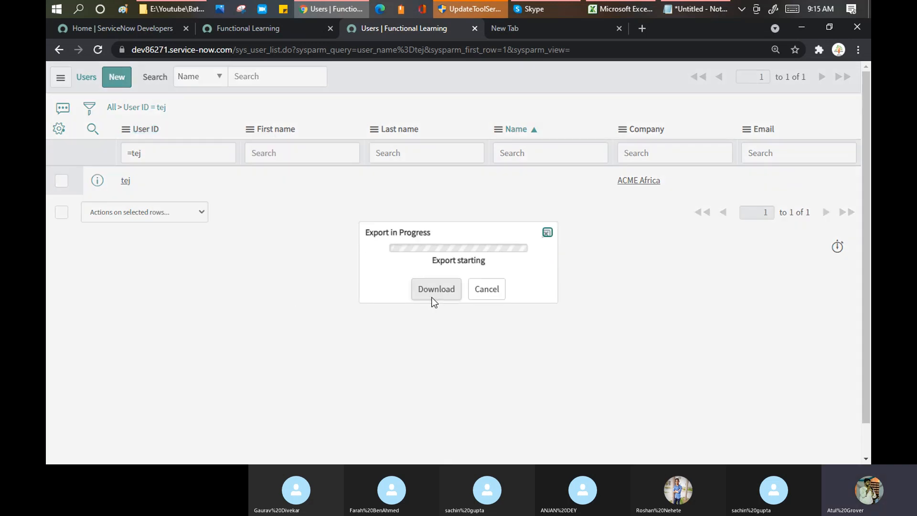
pyautogui.click(434, 287)
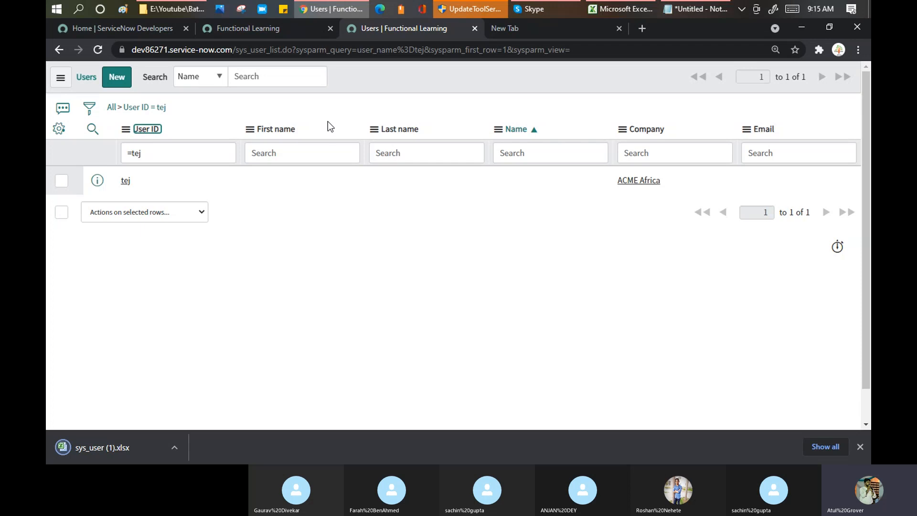
pyautogui.click(122, 447)
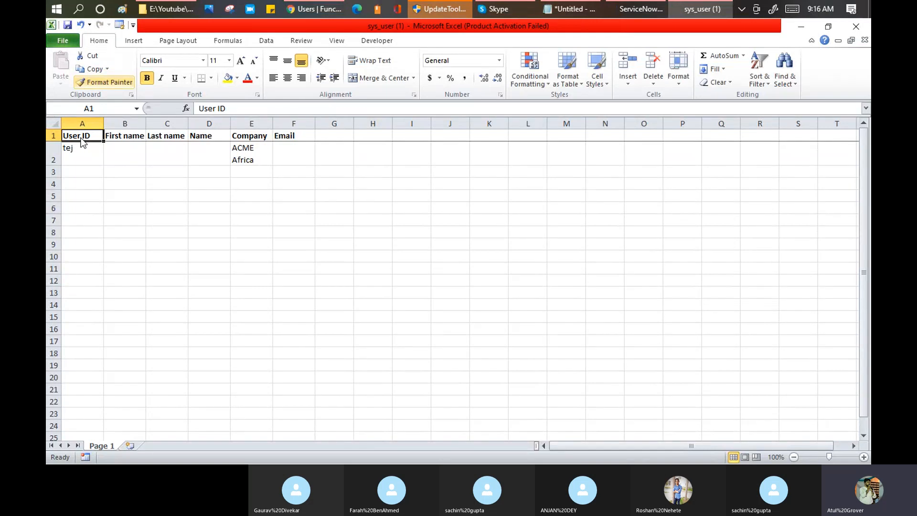
# Edit the A1 User ID header in the sys_user (1) sheet, finally leaving it as 'User ID'.
pyautogui.press('Escape')
pyautogui.click(126, 171)
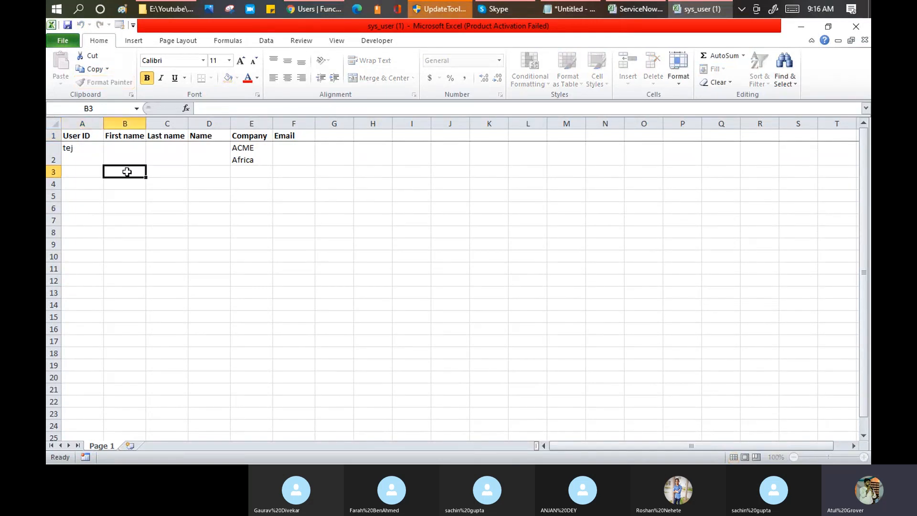
pyautogui.doubleClick(81, 131)
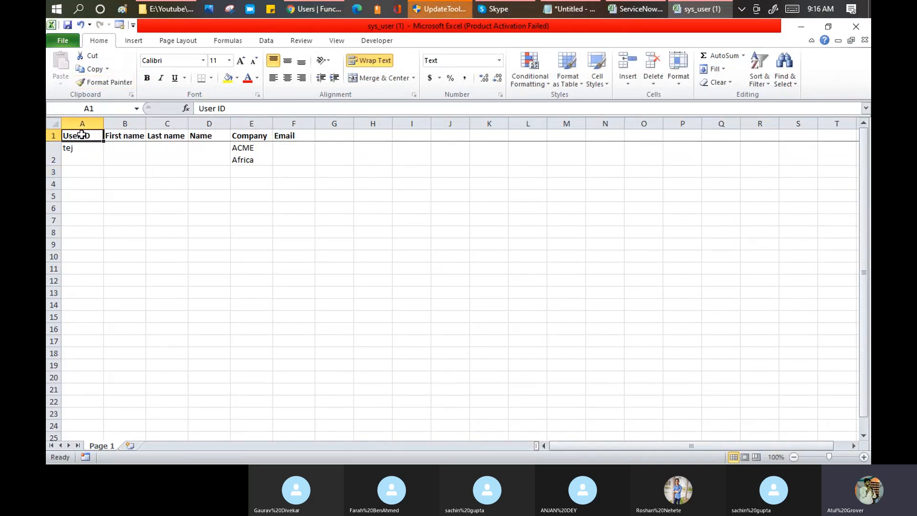
pyautogui.press('BackSpace')
pyautogui.click(92, 164)
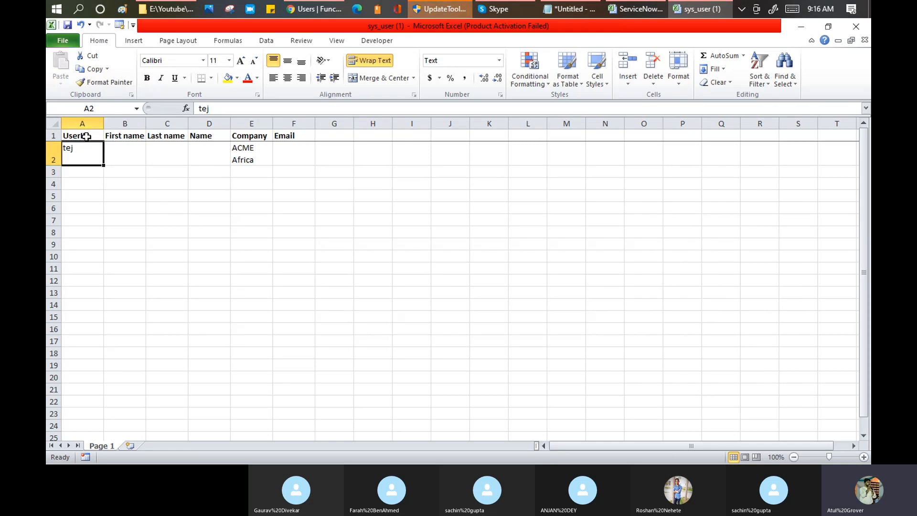
pyautogui.hotkey('alt', 'Tab')
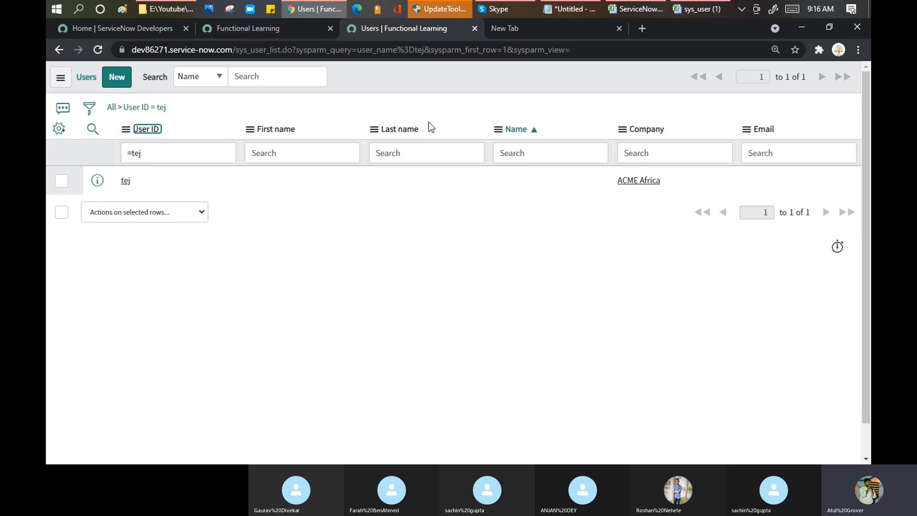
pyautogui.hotkey('alt', 'Tab')
pyautogui.doubleClick(82, 135)
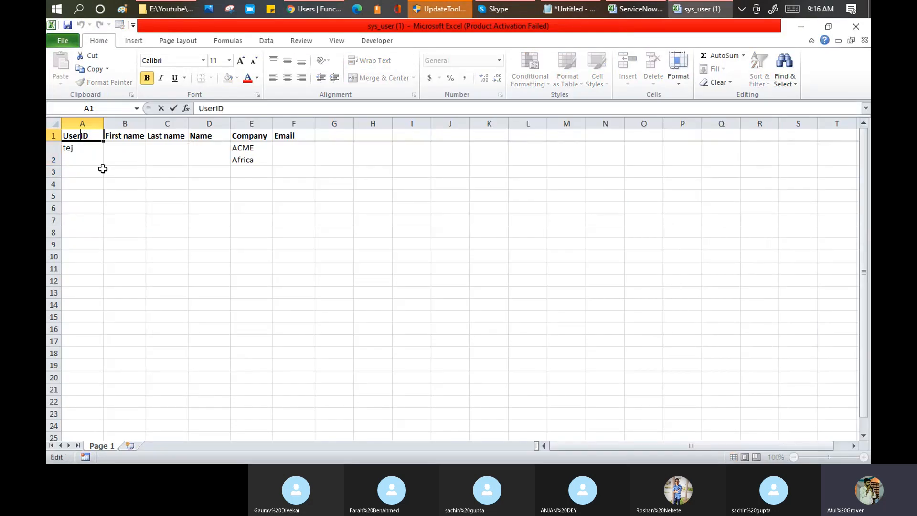
pyautogui.click(108, 209)
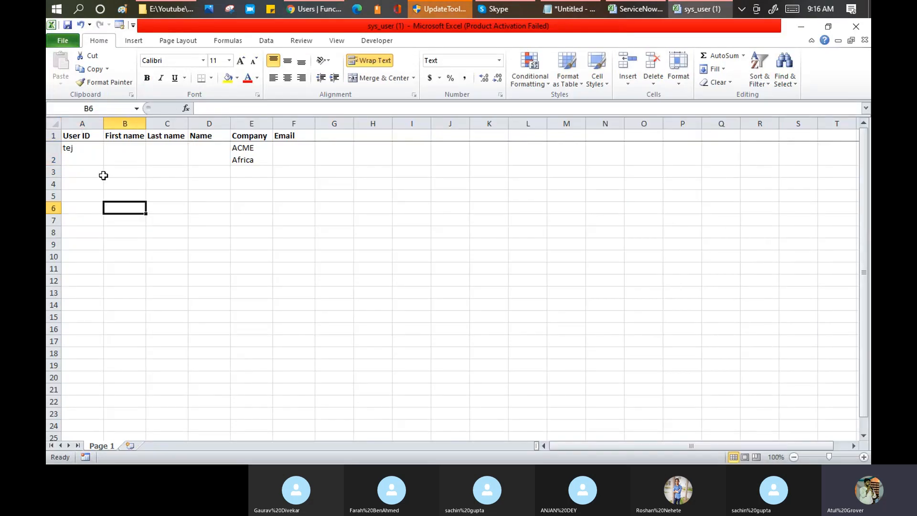
# Enter User IDs The, He, Is, AM, You and Your into A2:A7.
pyautogui.click(98, 160)
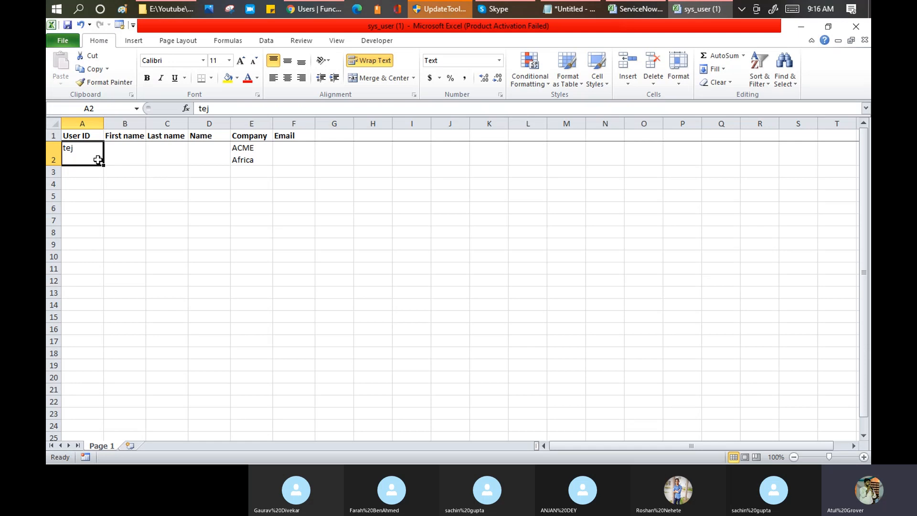
pyautogui.write('The')
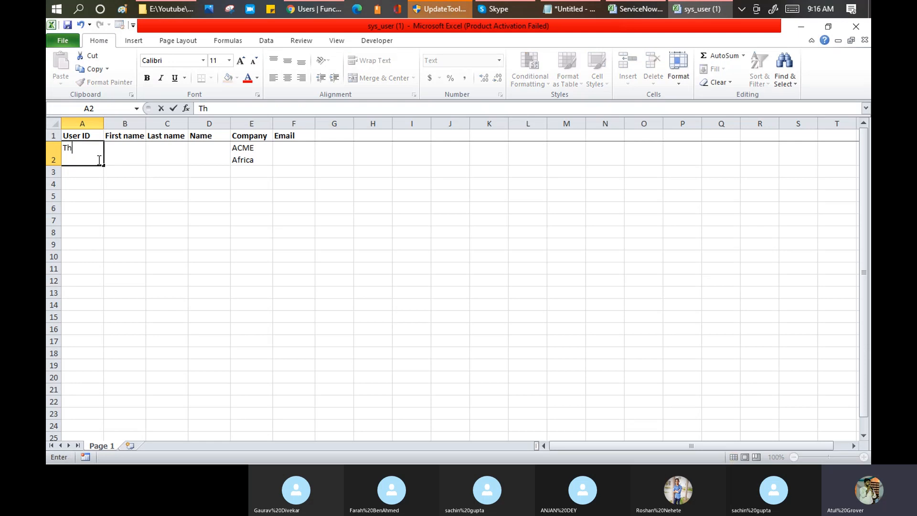
pyautogui.press('Return')
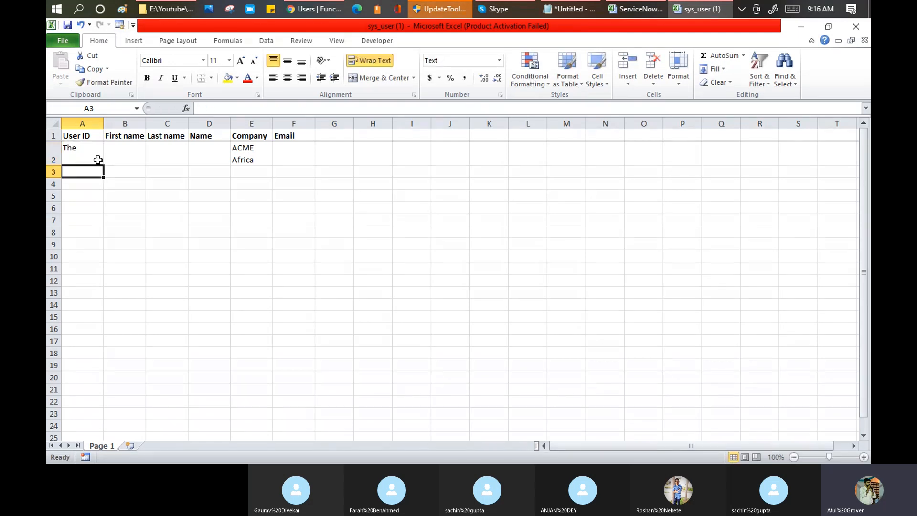
pyautogui.write('He')
pyautogui.press('Return')
pyautogui.write('Is')
pyautogui.press('Return')
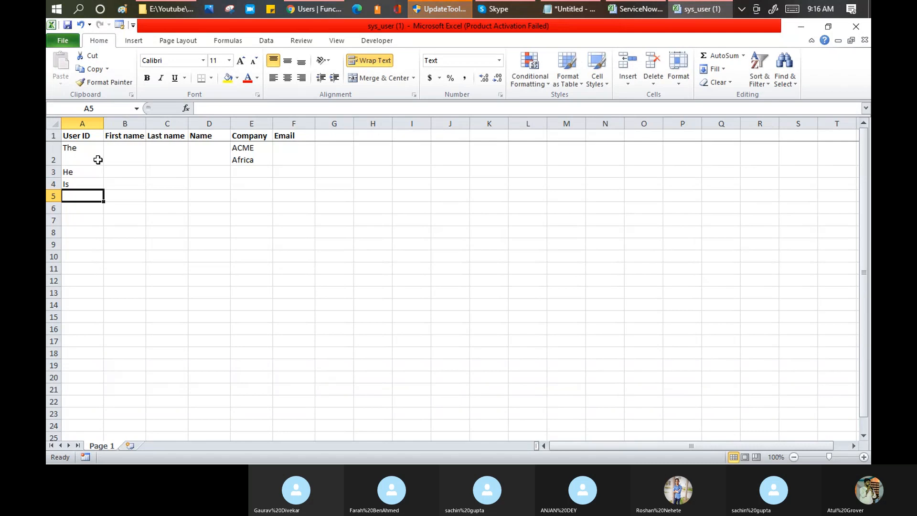
pyautogui.write('AM')
pyautogui.press('Return')
pyautogui.write('You')
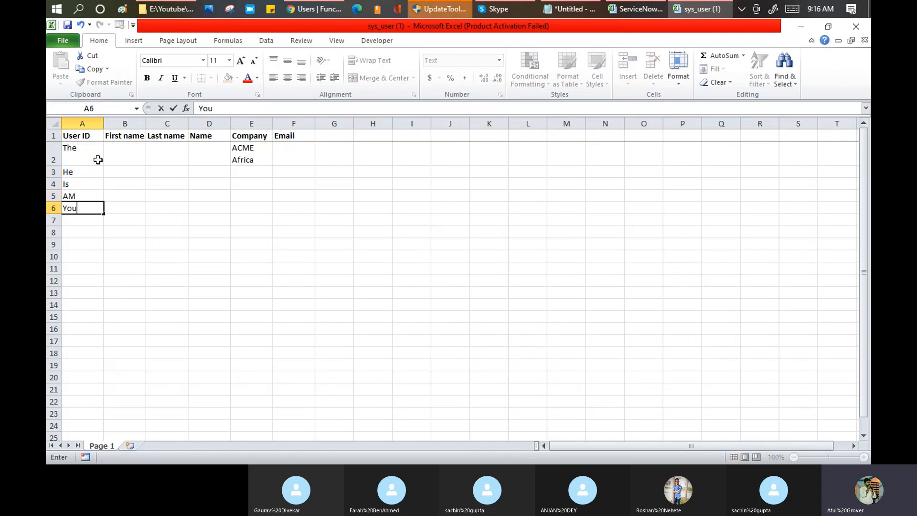
pyautogui.press('Return')
pyautogui.write('Your')
pyautogui.press('Tab')
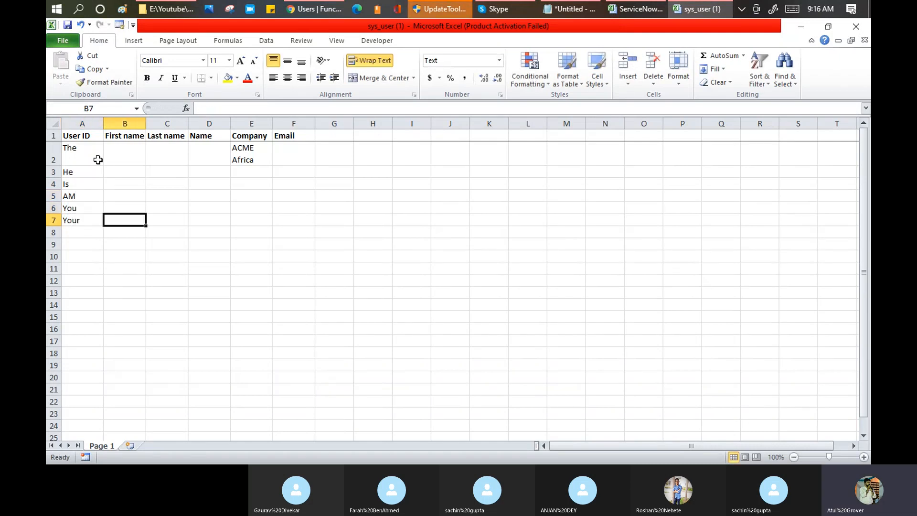
# Enter first names T, H, I, a sample name, Y and R into B2:B7.
pyautogui.press('Up')
pyautogui.press('Up')
pyautogui.press('Up')
pyautogui.press('Up')
pyautogui.press('Up')
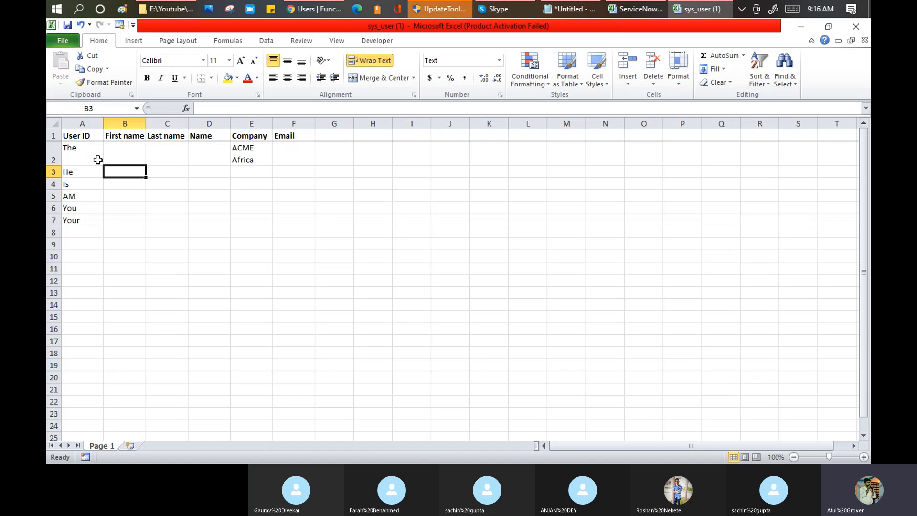
pyautogui.write('T')
pyautogui.press('Return')
pyautogui.write('H')
pyautogui.press('Return')
pyautogui.write('I')
pyautogui.press('Return')
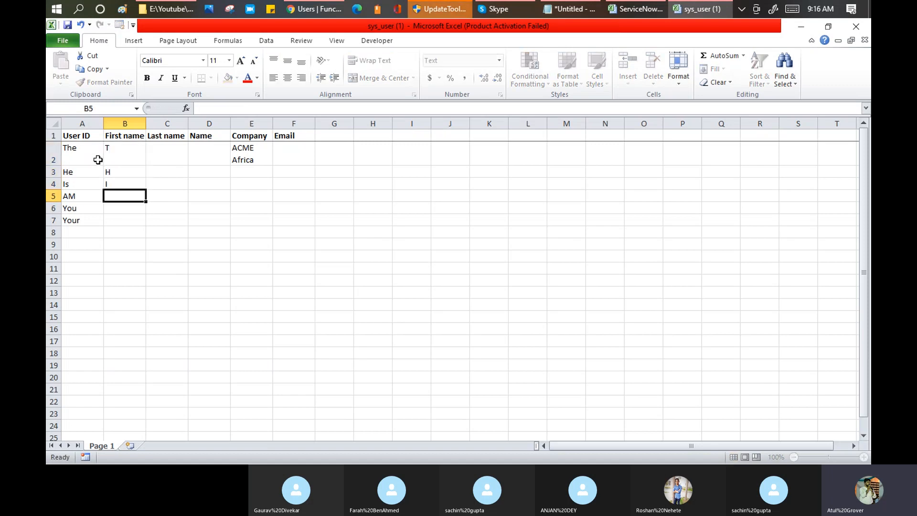
pyautogui.write('Atul')
pyautogui.press('Return')
pyautogui.write('Y')
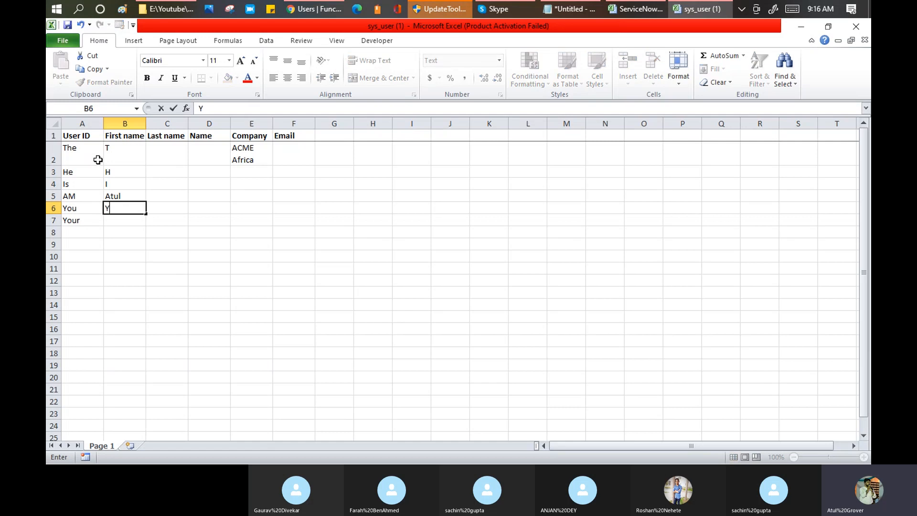
pyautogui.press('Return')
pyautogui.write('R')
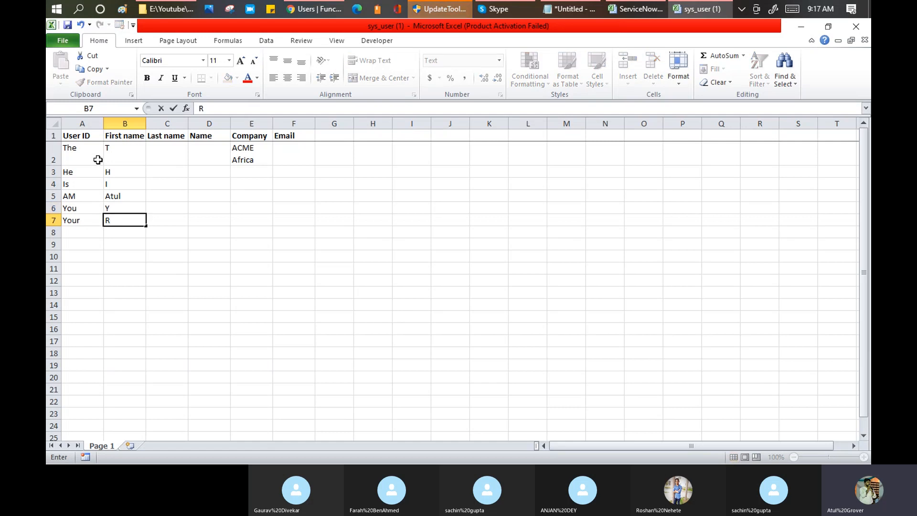
pyautogui.press('Up')
pyautogui.press('Up')
pyautogui.press('Up')
pyautogui.press('Up')
pyautogui.press('Up')
# Enter last names HR, E, S, two sample names and I into C2:C7.
pyautogui.press('Right')
pyautogui.write('H')
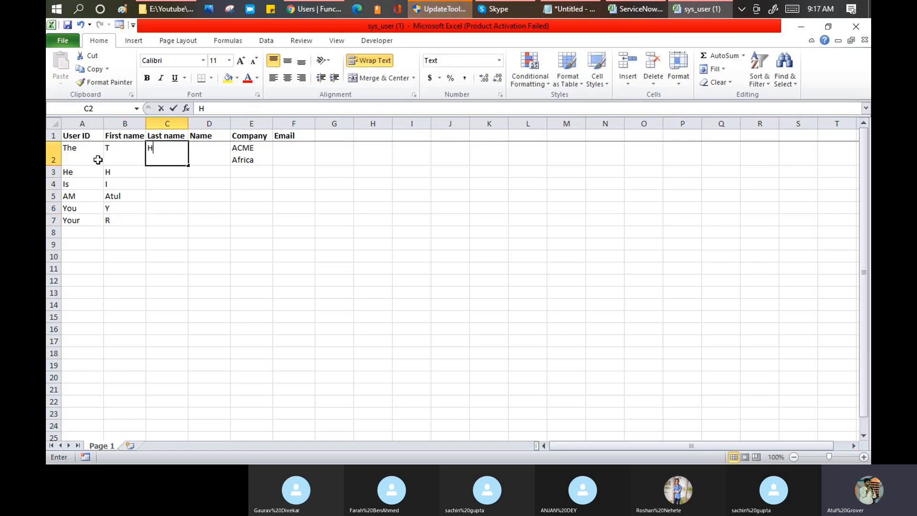
pyautogui.write('R')
pyautogui.press('Return')
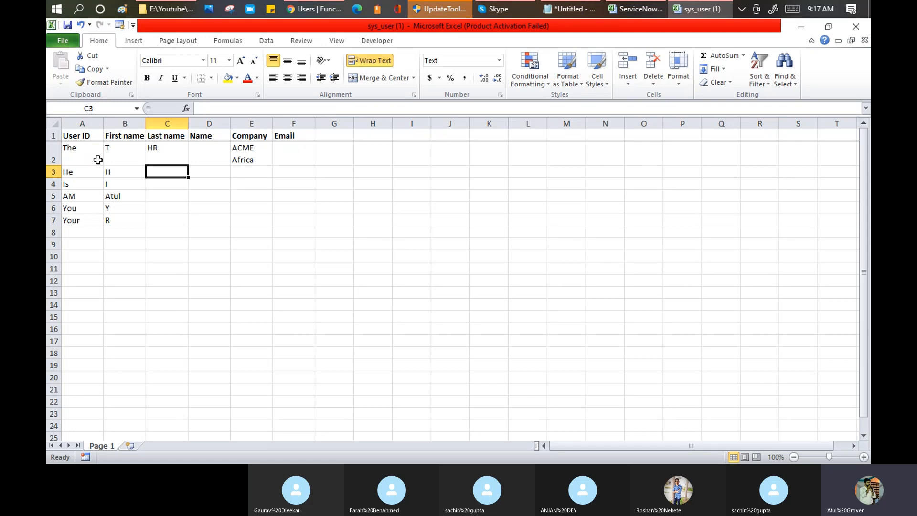
pyautogui.write('E')
pyautogui.press('Return')
pyautogui.write('S')
pyautogui.press('Return')
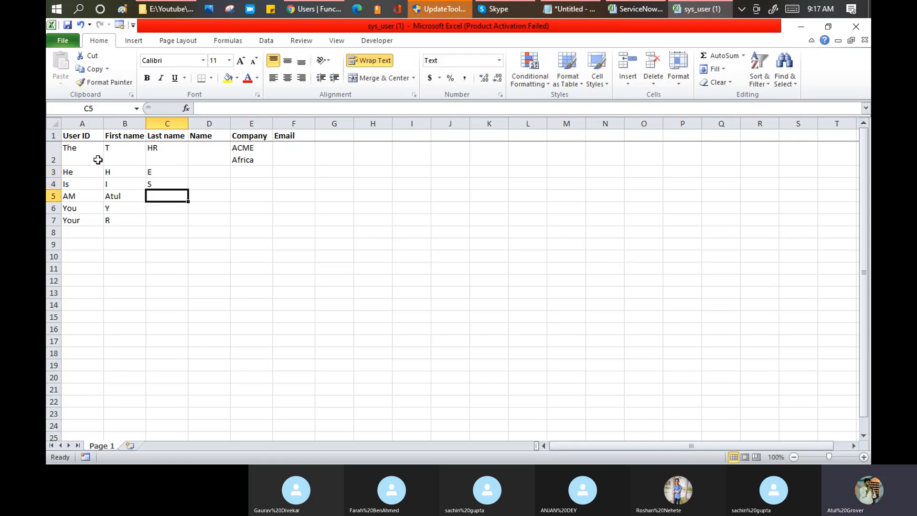
pyautogui.write('Atul')
pyautogui.press('Return')
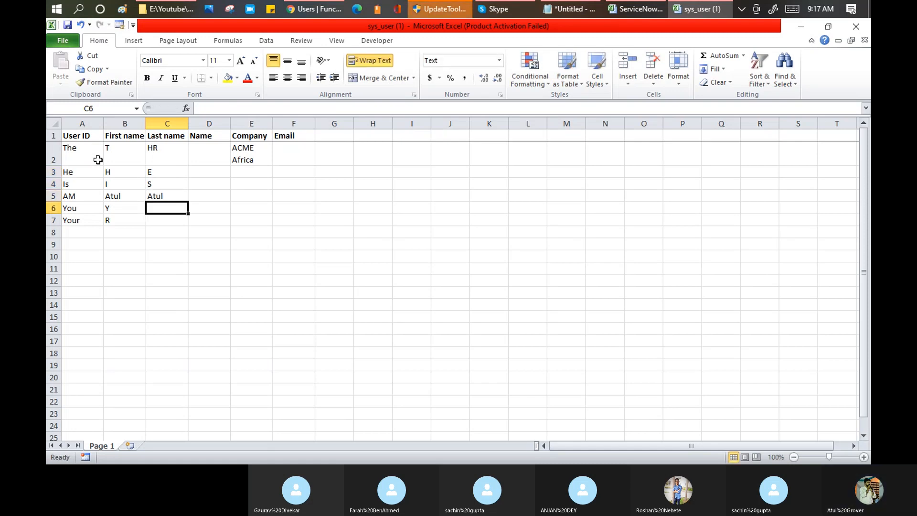
pyautogui.write('Atul')
pyautogui.press('Return')
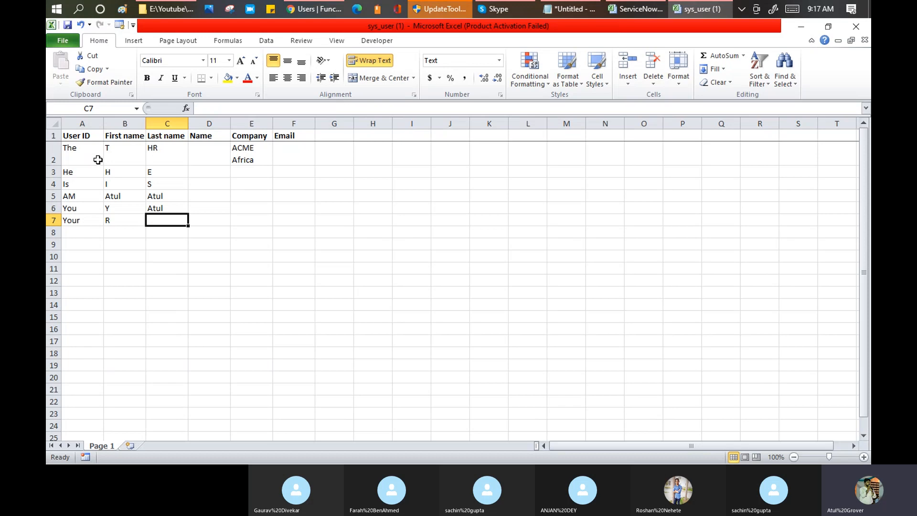
pyautogui.write('I')
pyautogui.press('Return')
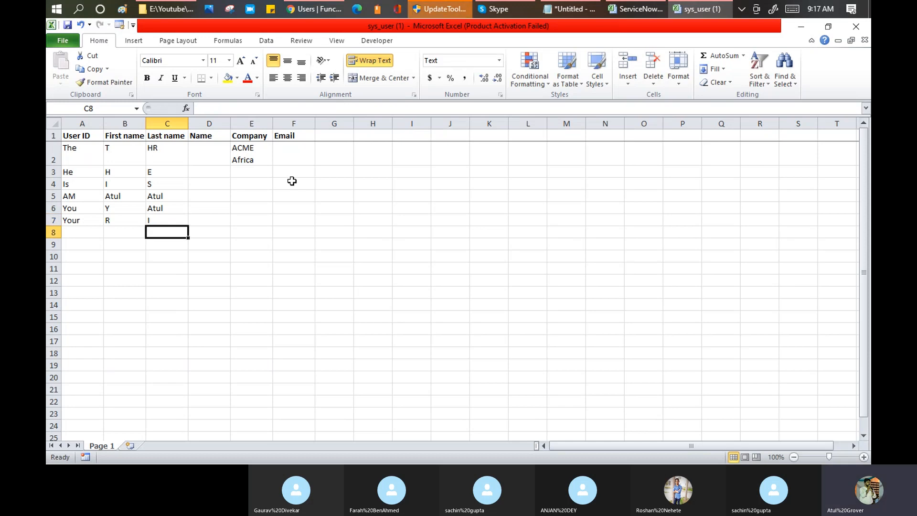
pyautogui.click(236, 150)
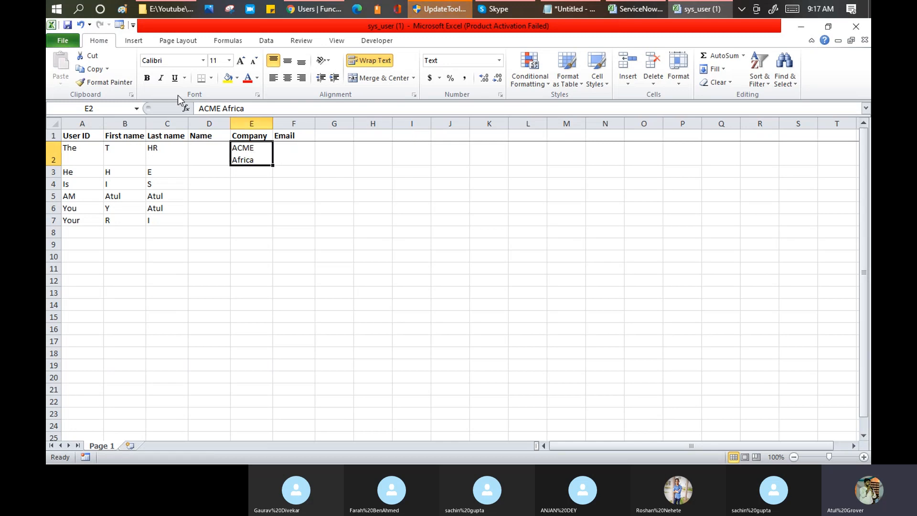
pyautogui.hotkey('alt', 'Tab')
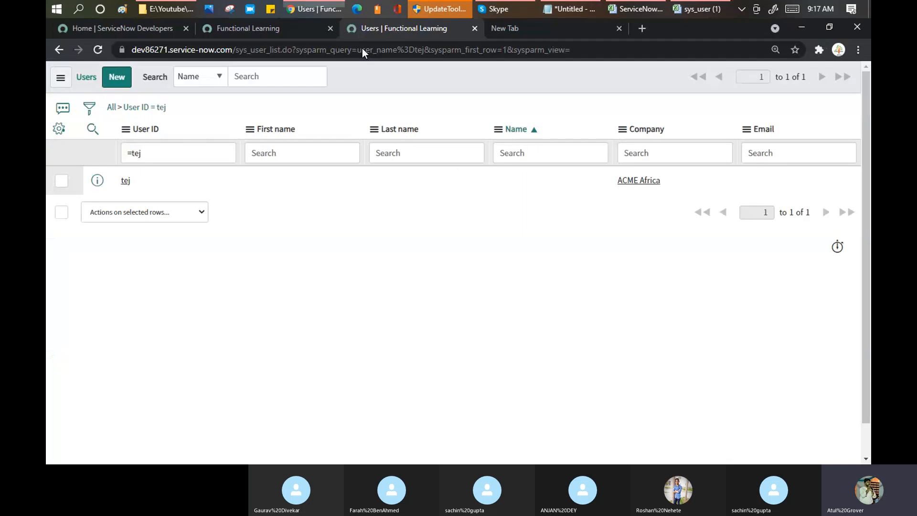
# Open the tej user record and replace its Company value with ** to list available companies.
pyautogui.click(126, 180)
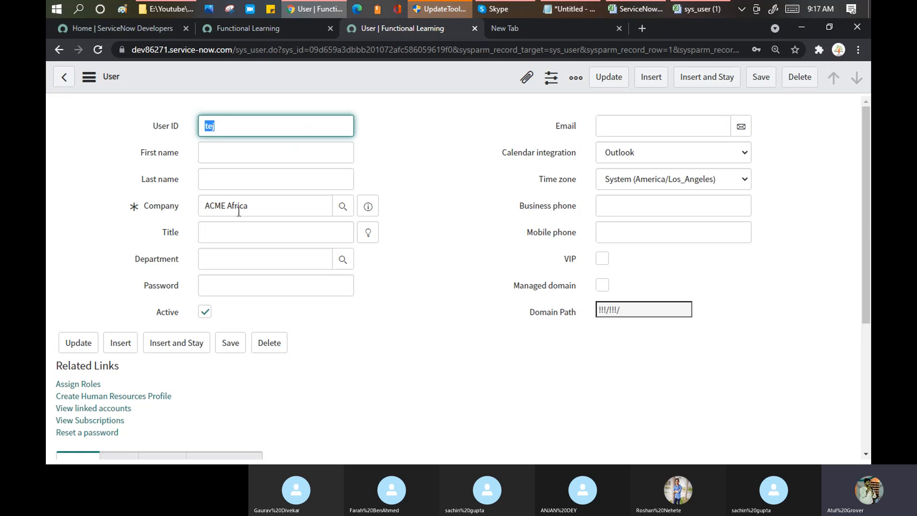
pyautogui.click(260, 206)
pyautogui.hotkey('ctrl', 'a')
pyautogui.write('**')
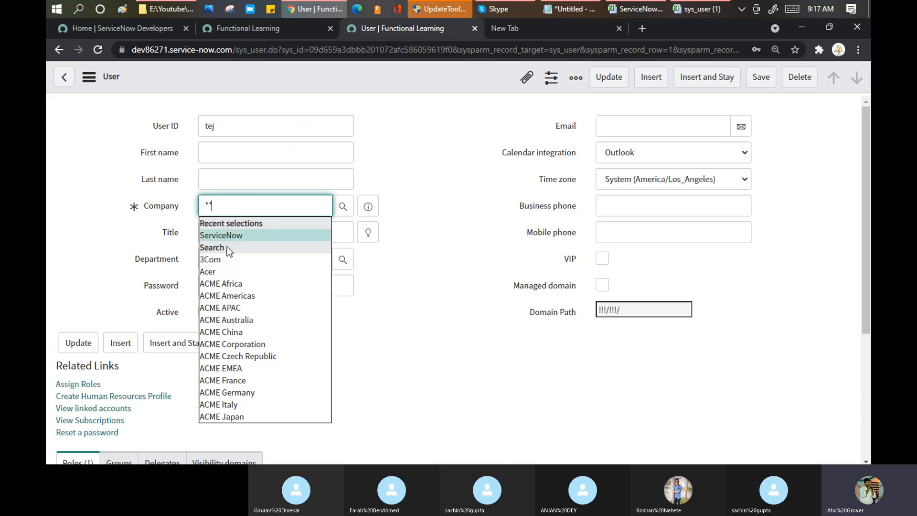
# Set cell E2's company to ServiceNow and widen column E to fit.
pyautogui.hotkey('alt', 'Tab')
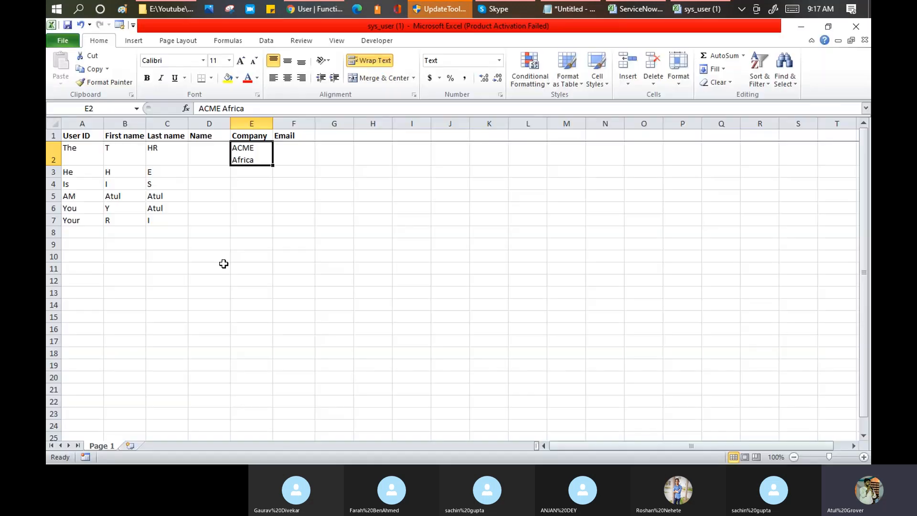
pyautogui.write('Service')
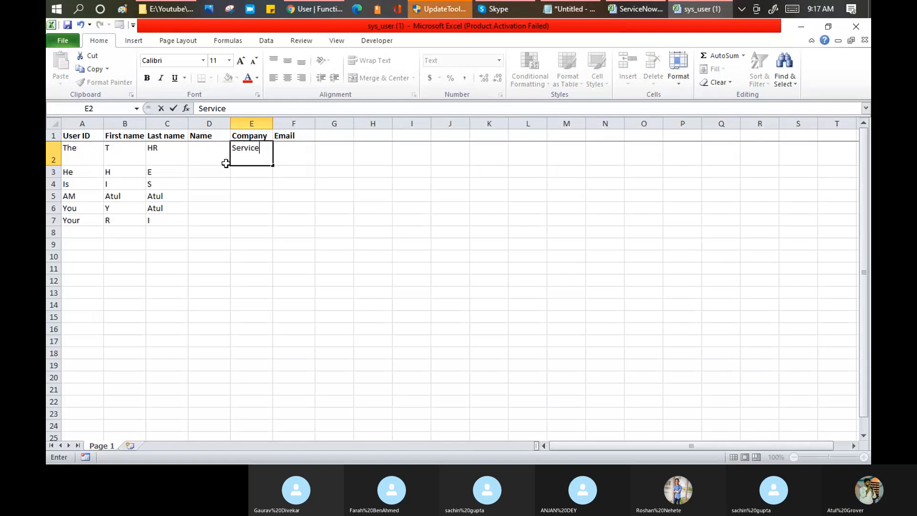
pyautogui.write('Now')
pyautogui.press('Return')
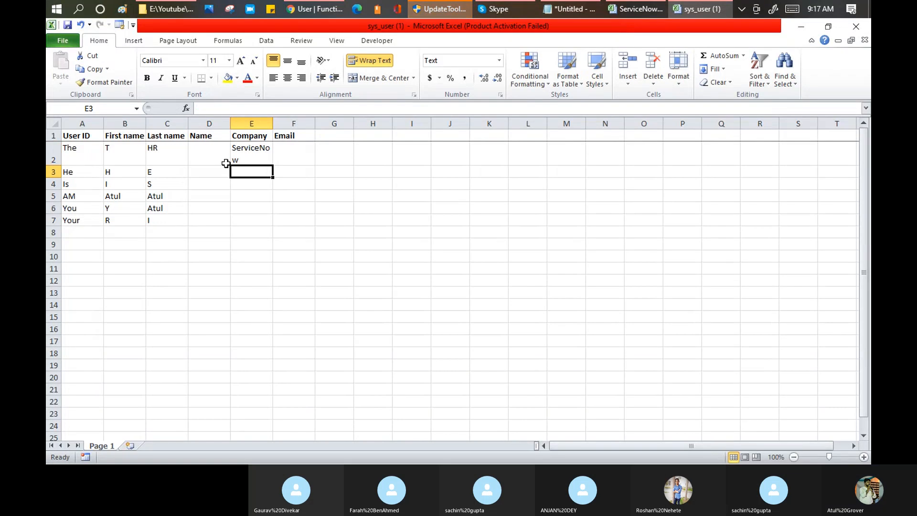
pyautogui.moveTo(273, 124); pyautogui.dragTo(301, 123)
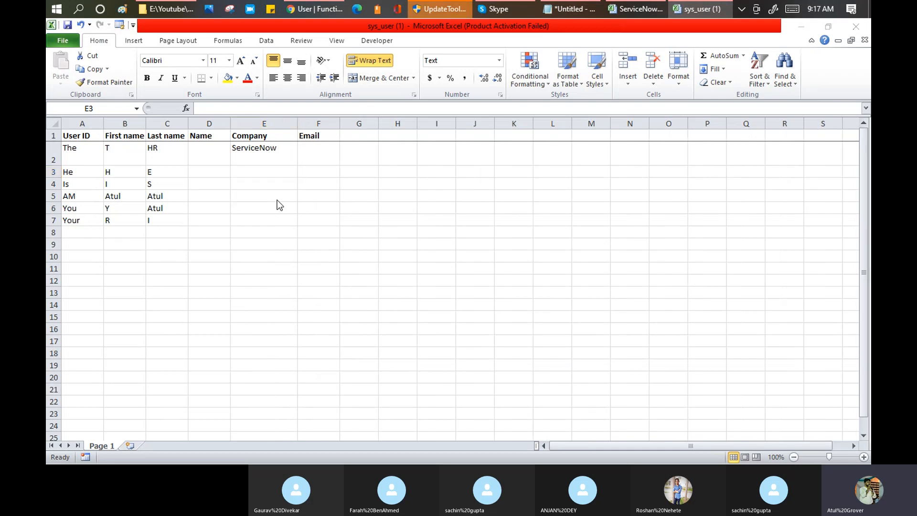
pyautogui.hotkey('alt', 'Tab')
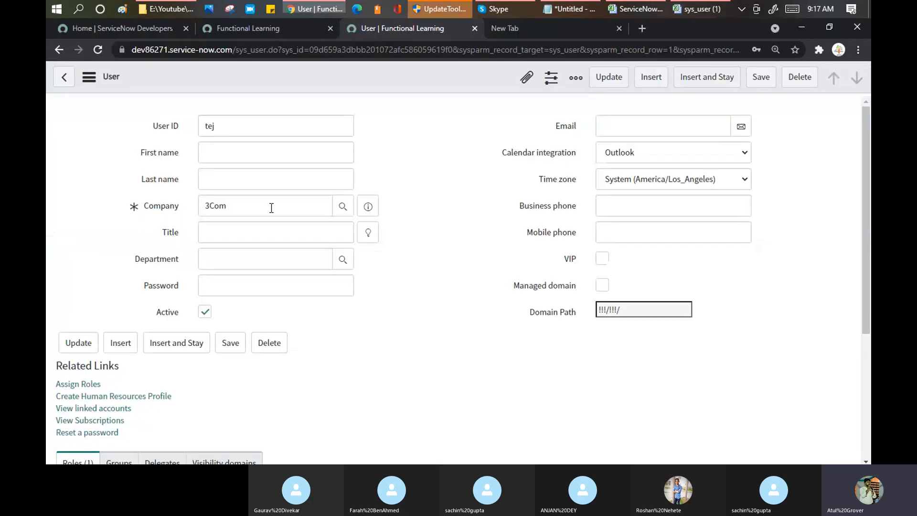
# Save the tej user record with company 3Com and start a new blank user record.
pyautogui.click(62, 78)
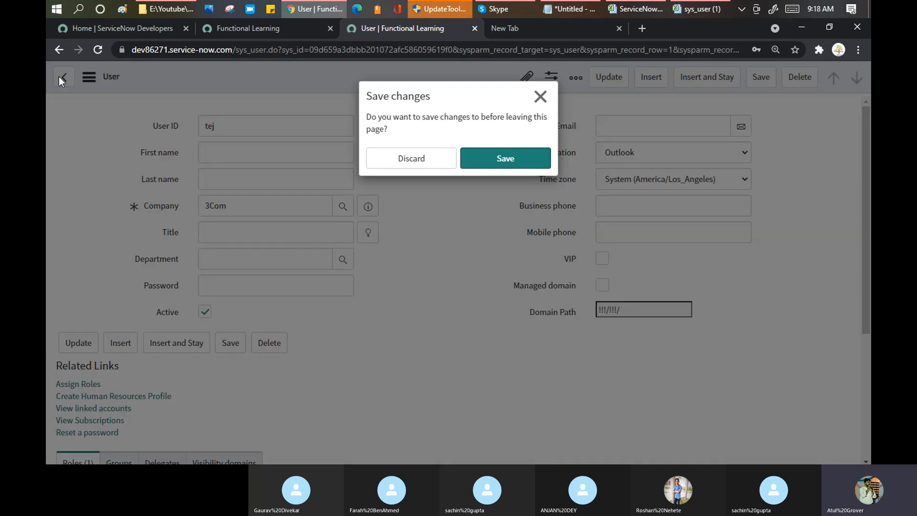
pyautogui.click(509, 160)
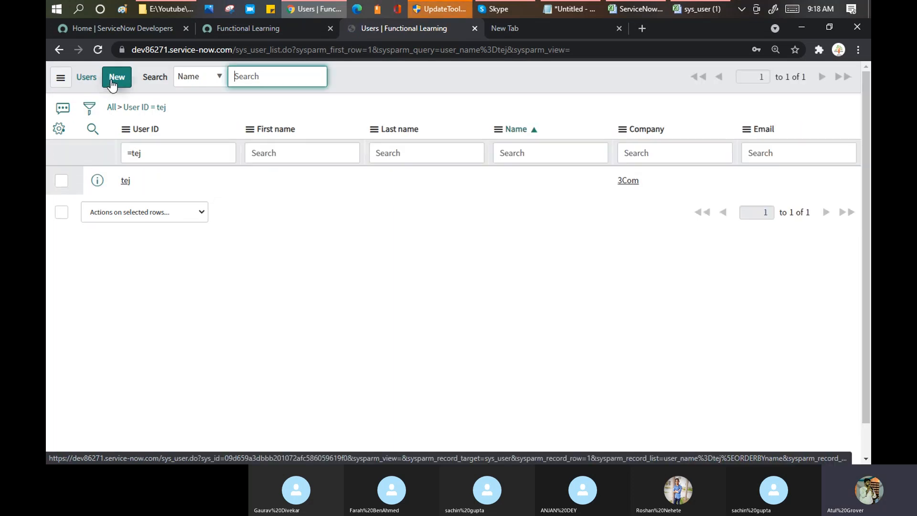
pyautogui.click(112, 84)
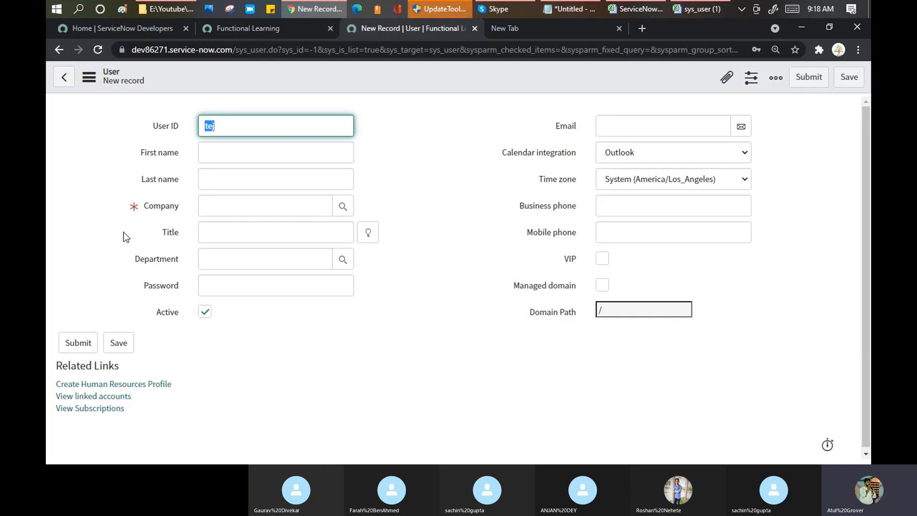
pyautogui.rightClick(390, 74)
pyautogui.moveTo(463, 119)
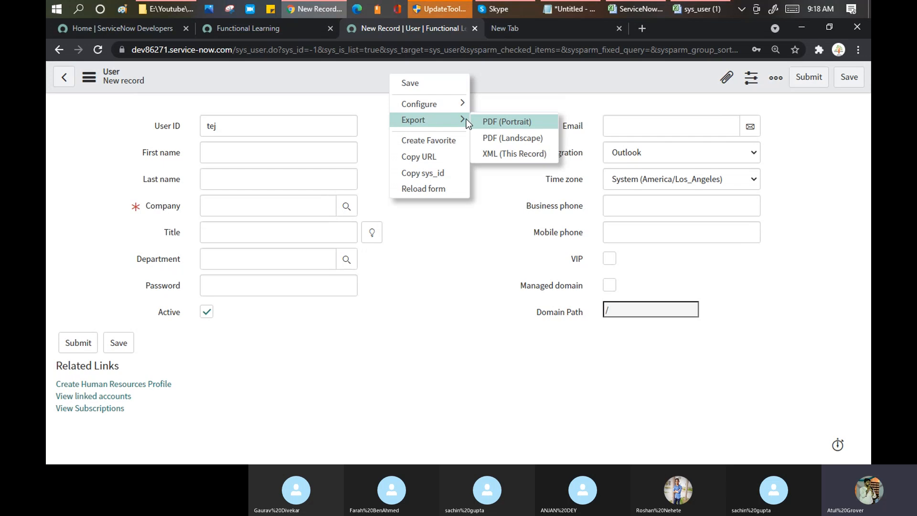
pyautogui.click(449, 220)
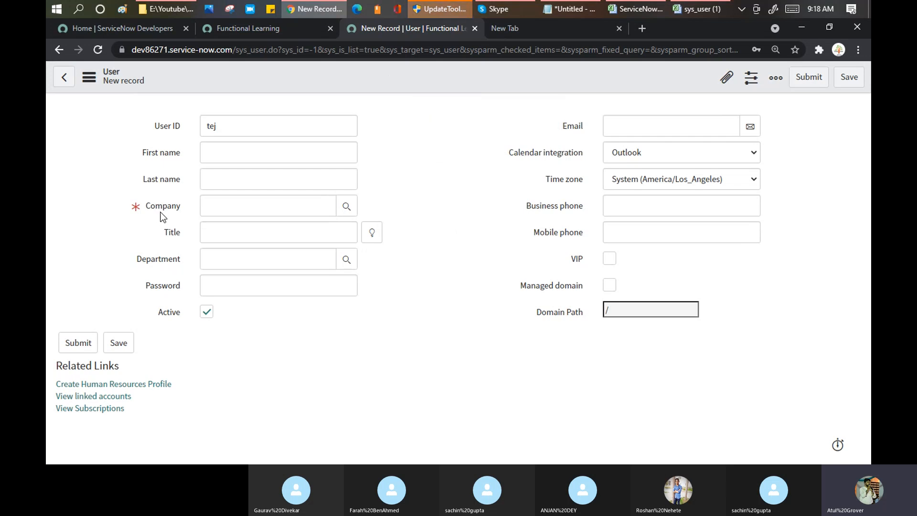
pyautogui.hotkey('alt', 'Tab')
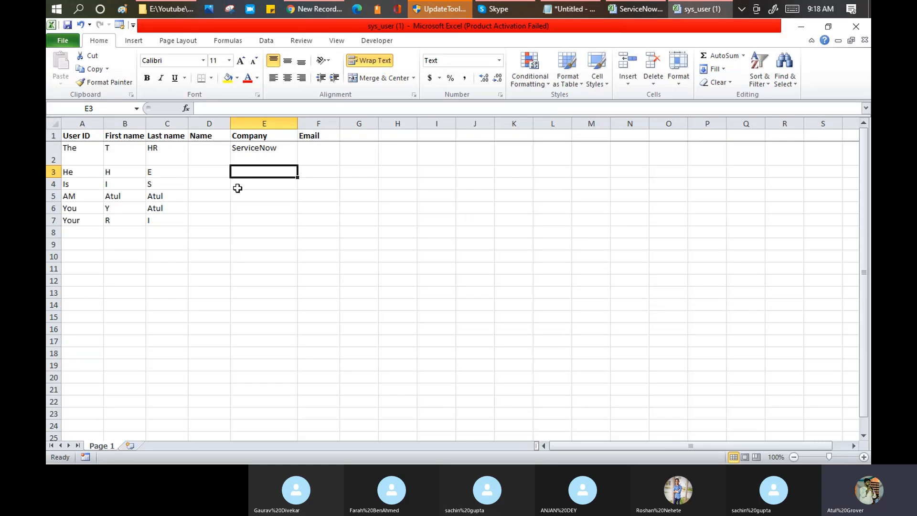
# Fill ServiceNow down to E3:E4 and Acer into E5:E7.
pyautogui.click(258, 153)
pyautogui.moveTo(297, 165); pyautogui.dragTo(296, 190)
pyautogui.click(256, 195)
pyautogui.write('ACER')
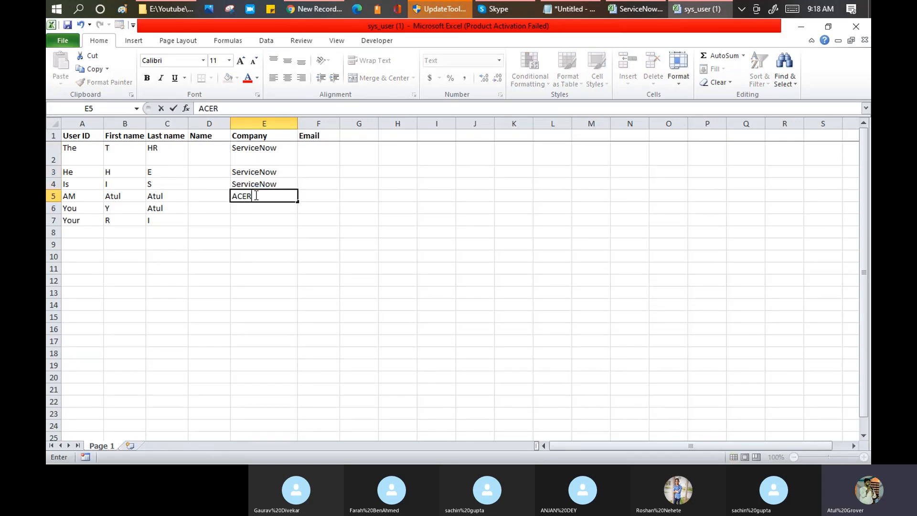
pyautogui.press('Return')
pyautogui.click(256, 196)
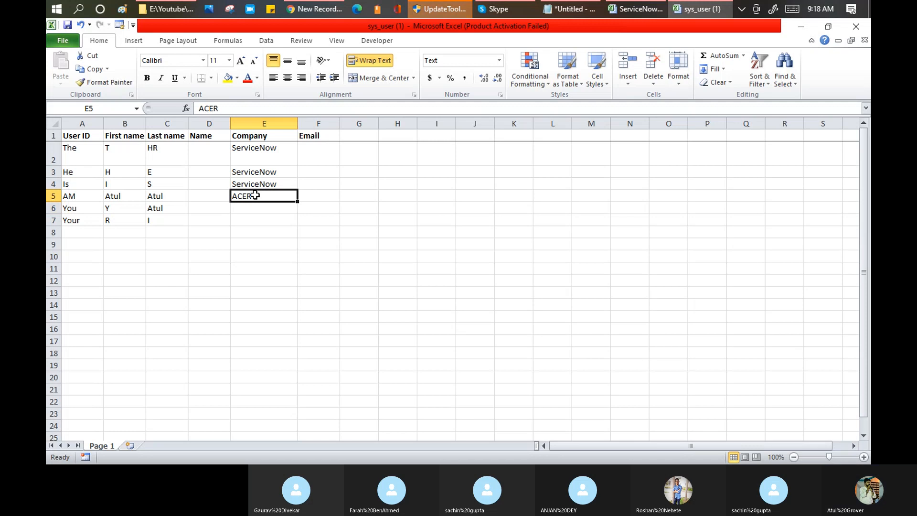
pyautogui.write('Acer')
pyautogui.press('Return')
pyautogui.click(256, 195)
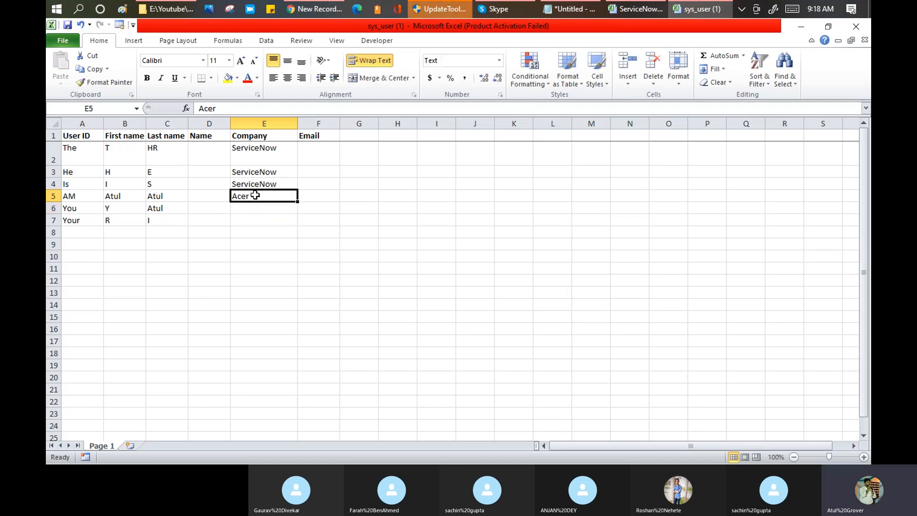
pyautogui.moveTo(299, 202); pyautogui.dragTo(306, 227)
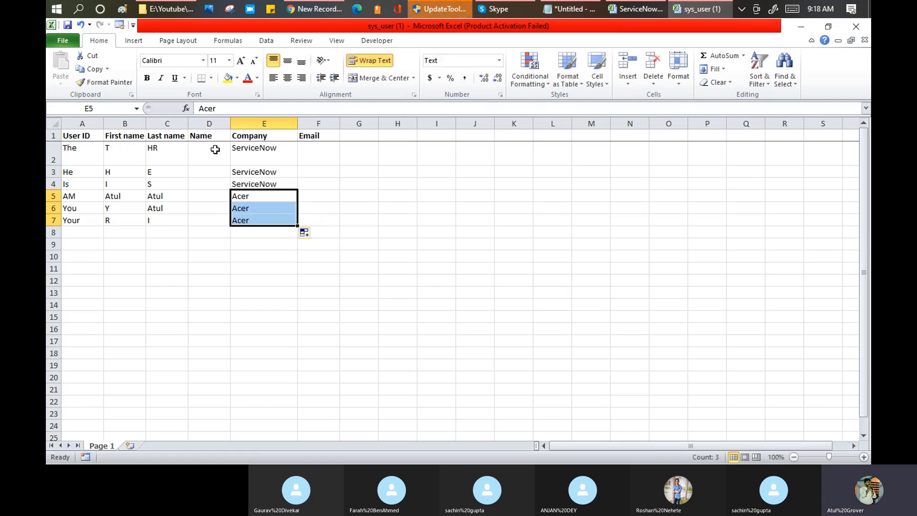
pyautogui.doubleClick(53, 166)
pyautogui.click(219, 160)
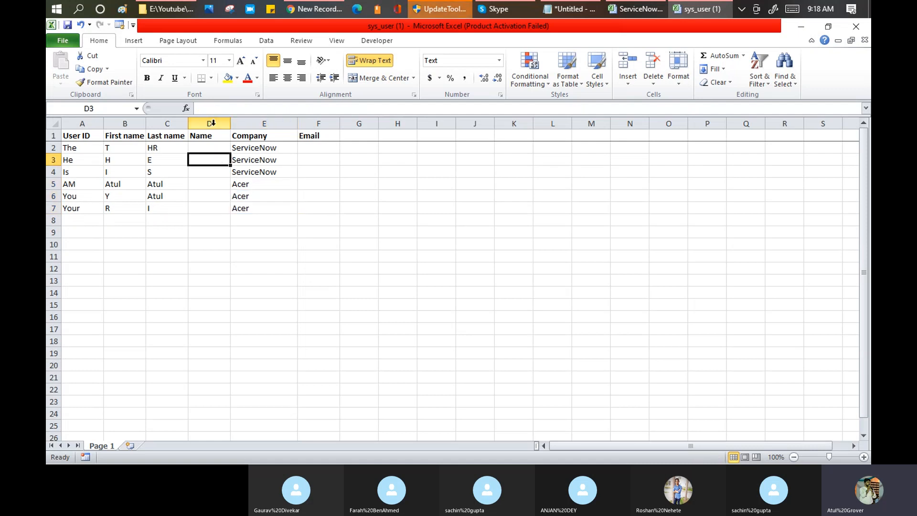
pyautogui.click(310, 149)
pyautogui.write('a.')
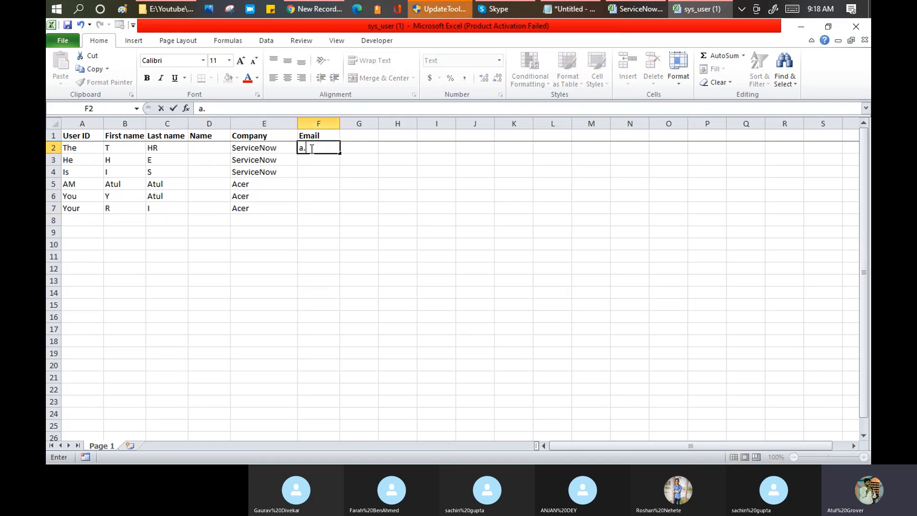
pyautogui.write('b@c.com')
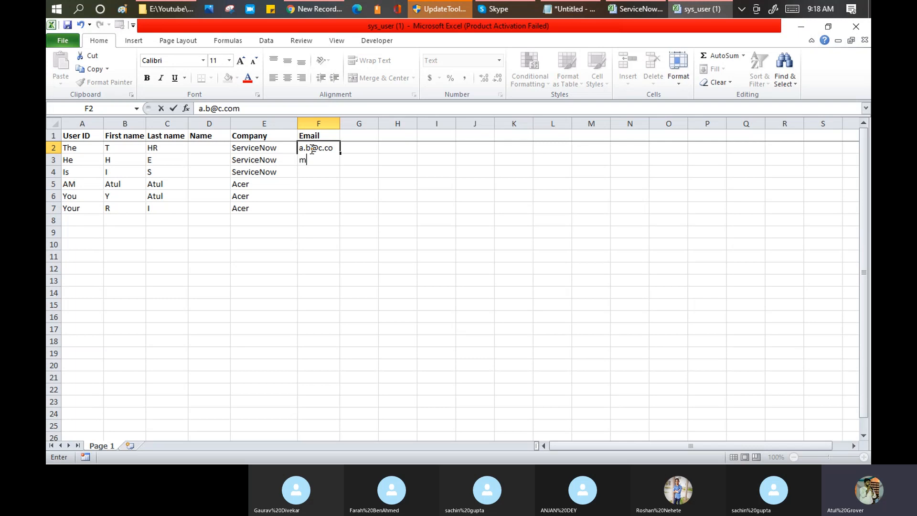
pyautogui.press('Return')
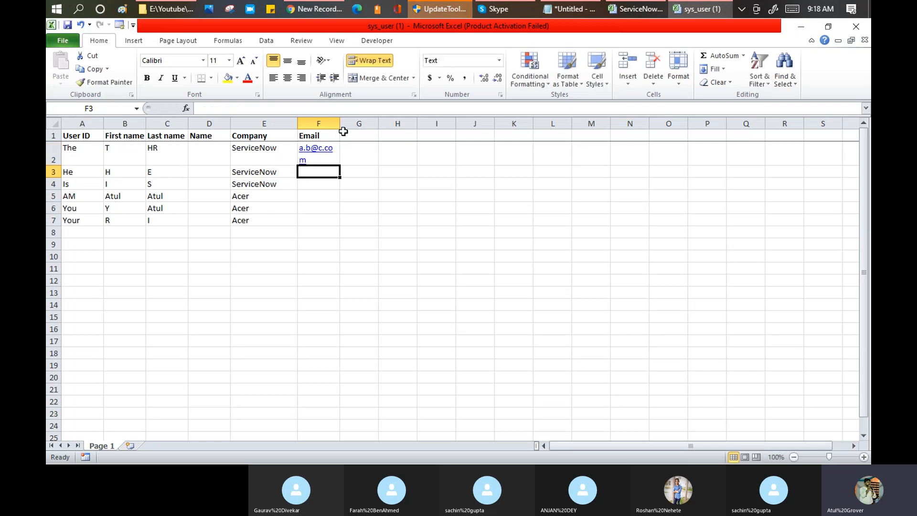
pyautogui.moveTo(341, 124); pyautogui.dragTo(363, 123)
pyautogui.click(380, 161)
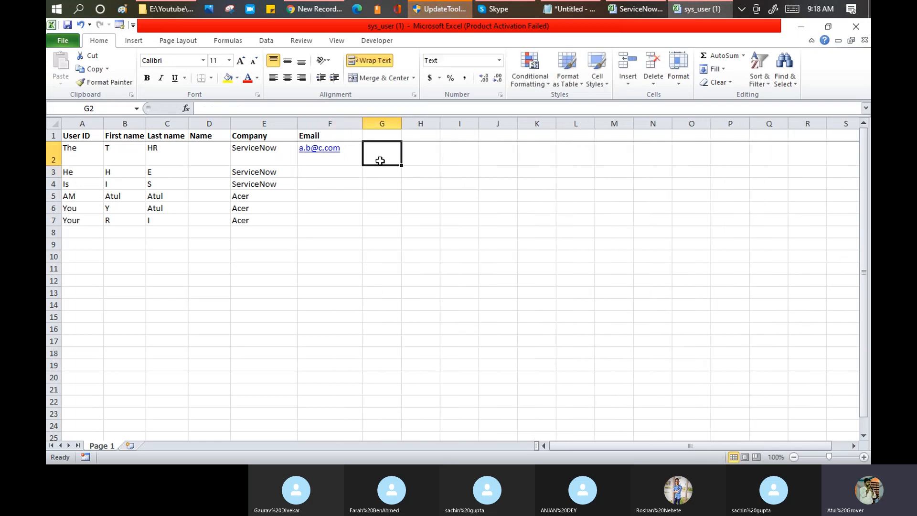
pyautogui.press('Left')
pyautogui.hotkey('ctrl', 'a')
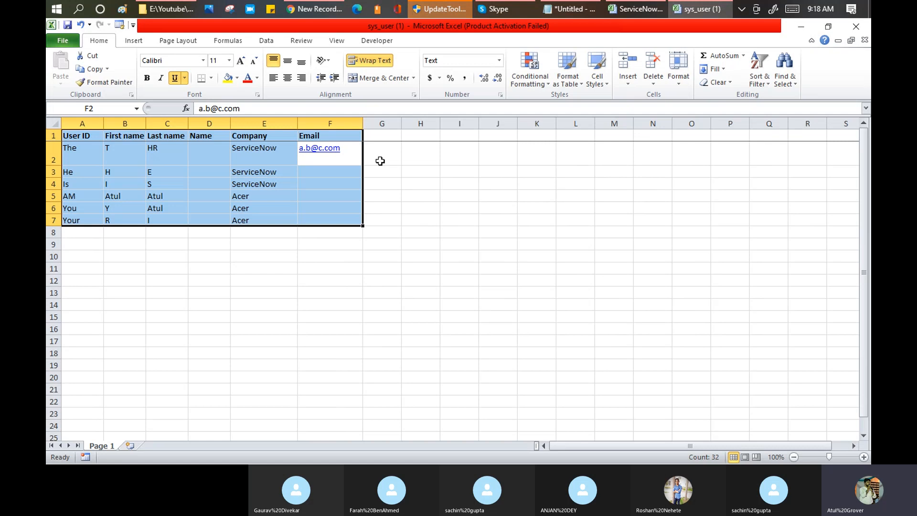
pyautogui.hotkey('shift', 'BackSpace')
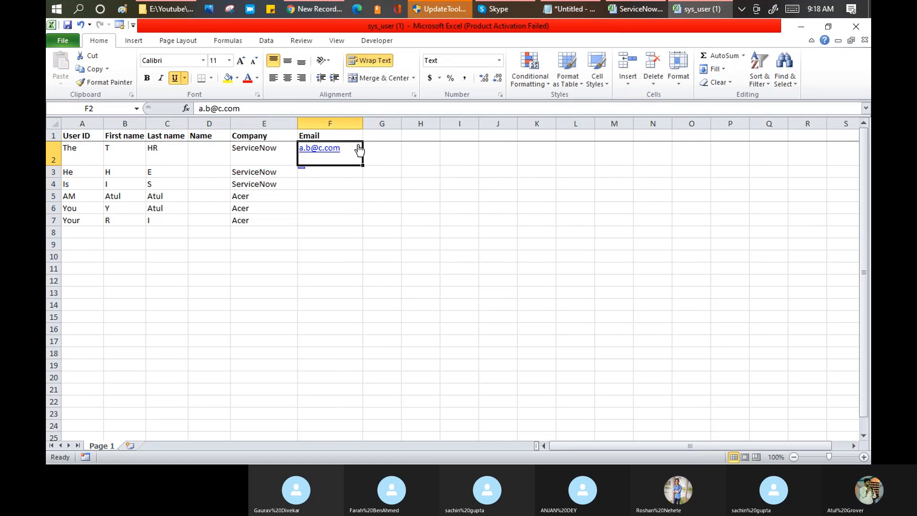
pyautogui.moveTo(363, 165); pyautogui.dragTo(360, 226)
pyautogui.doubleClick(52, 166)
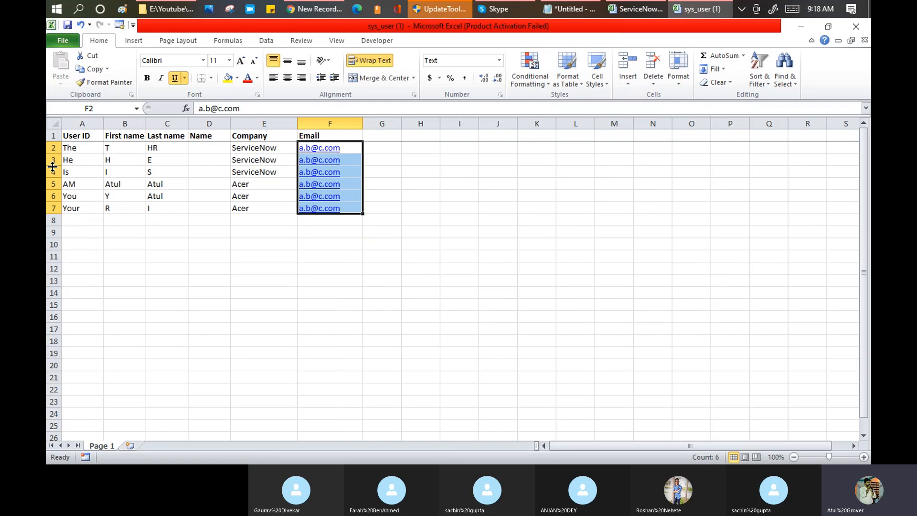
# Delete the empty Name column and save the workbook.
pyautogui.click(217, 148)
pyautogui.click(216, 120)
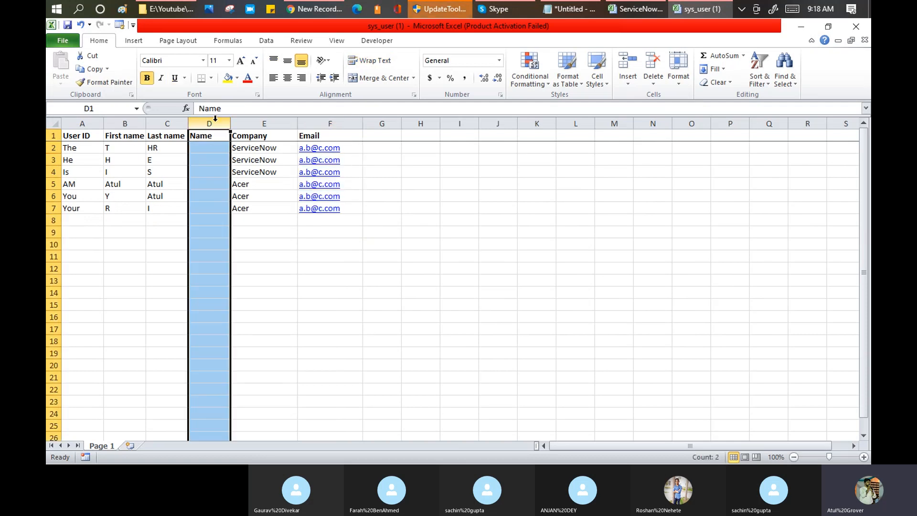
pyautogui.rightClick(216, 120)
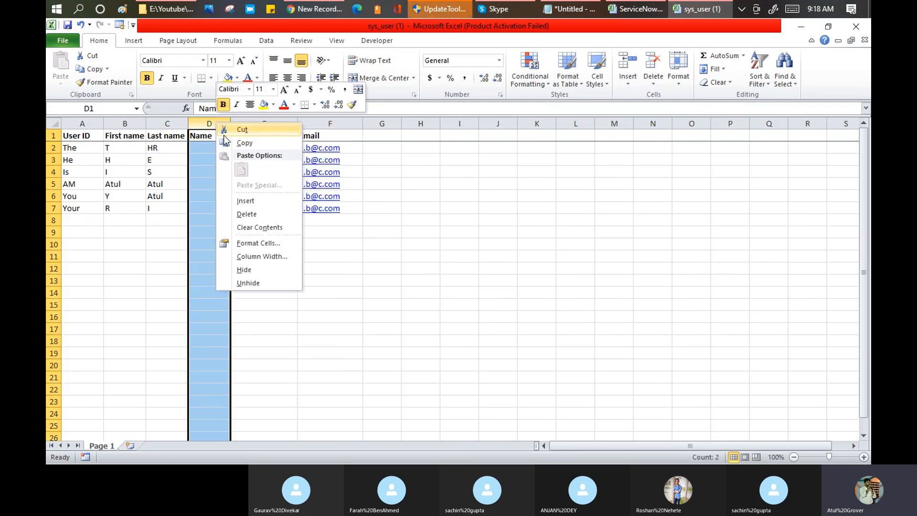
pyautogui.click(247, 214)
pyautogui.click(76, 136)
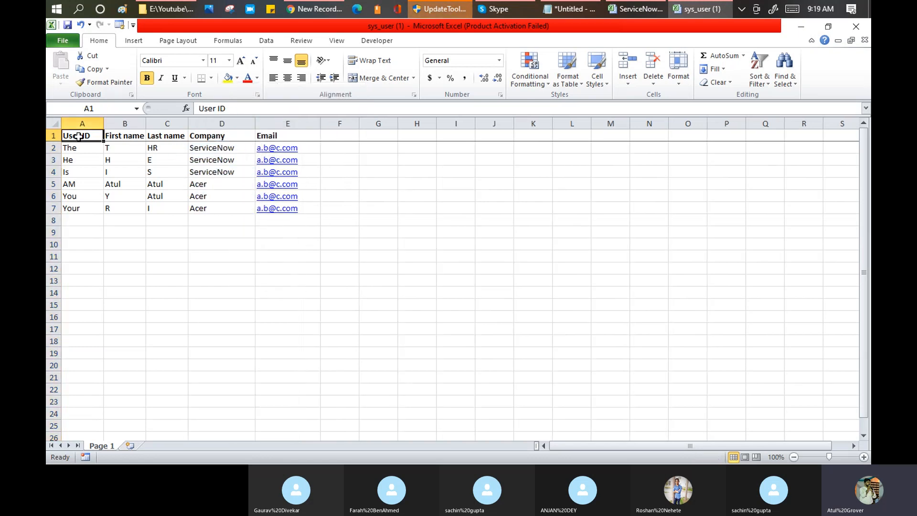
pyautogui.click(271, 136)
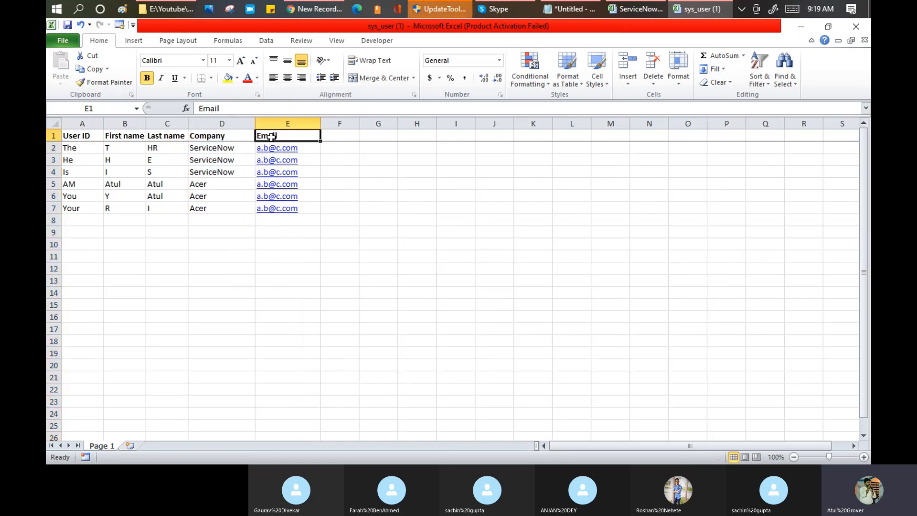
pyautogui.click(68, 27)
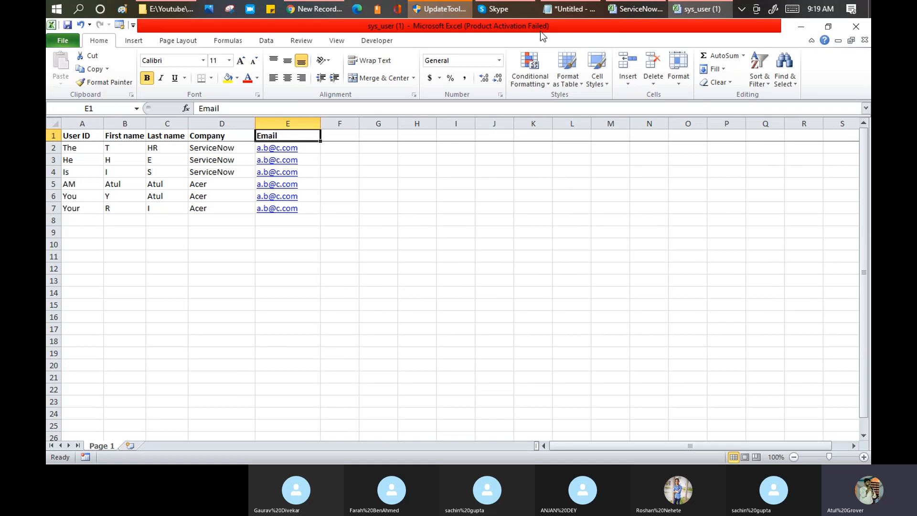
# Review the Import Set notes in Notepad, highlighting 'Import Set', then return to the browser.
pyautogui.click(564, 13)
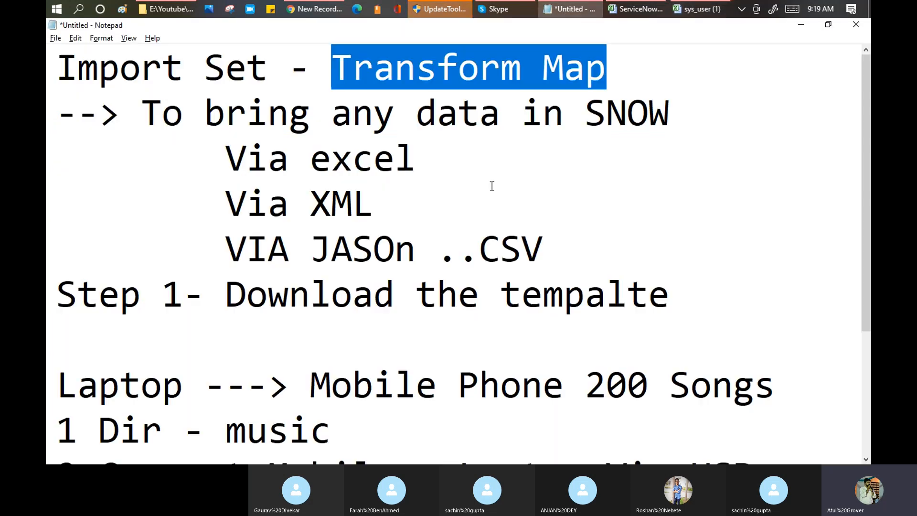
pyautogui.scroll(-2, 135, 286)
pyautogui.moveTo(98, 292); pyautogui.dragTo(750, 289)
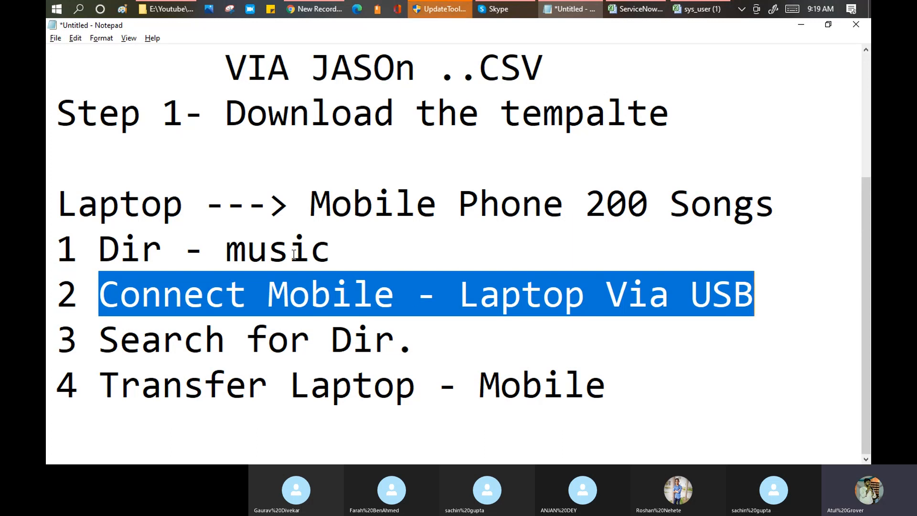
pyautogui.scroll(2, 49, 85)
pyautogui.moveTo(57, 67); pyautogui.dragTo(260, 64)
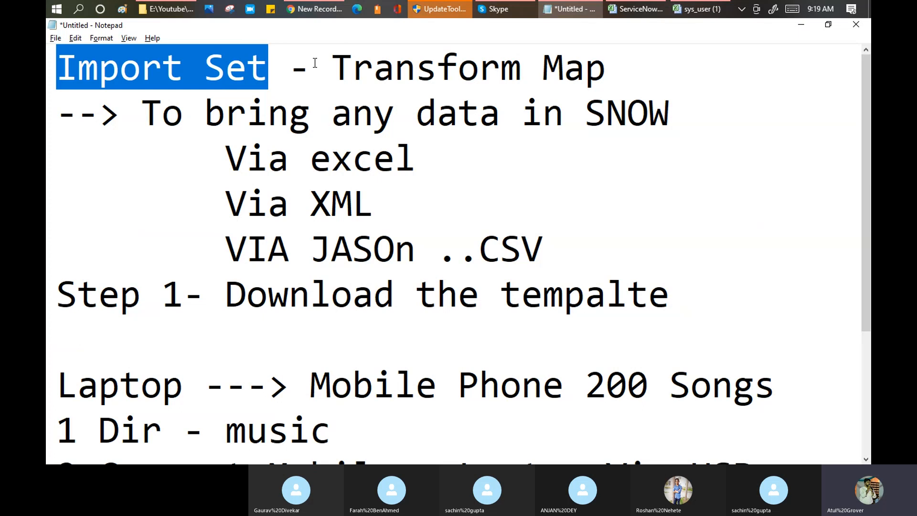
pyautogui.click(317, 11)
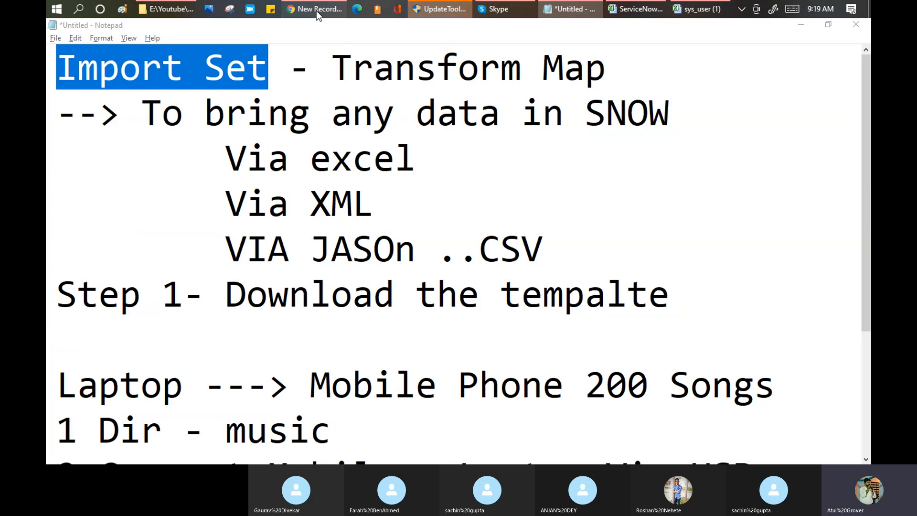
# Leave the new User form and filter the navigator on 'import set' in the Functional Learning tab.
pyautogui.click(317, 10)
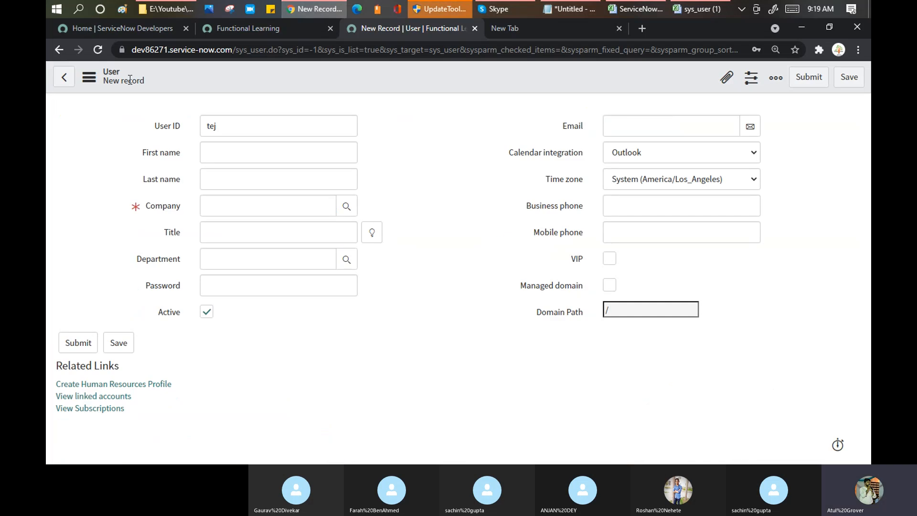
pyautogui.click(66, 78)
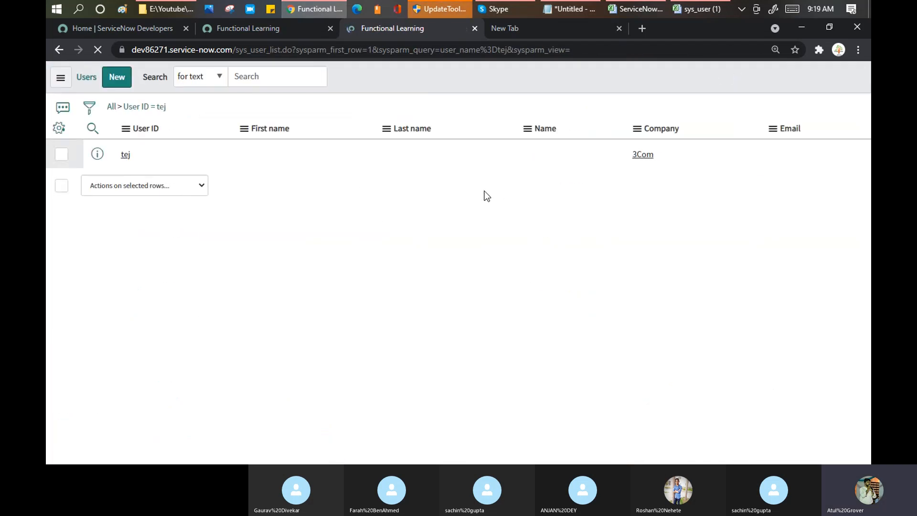
pyautogui.click(148, 30)
pyautogui.click(231, 26)
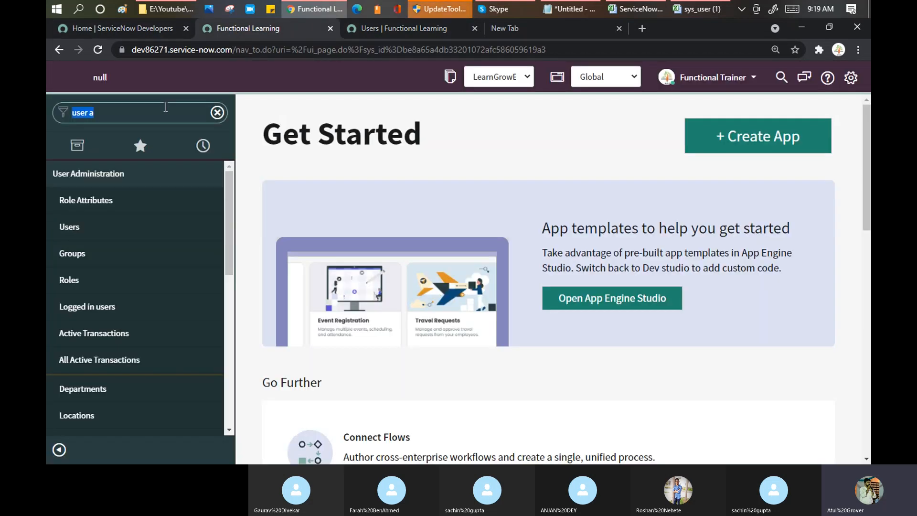
pyautogui.write('import set')
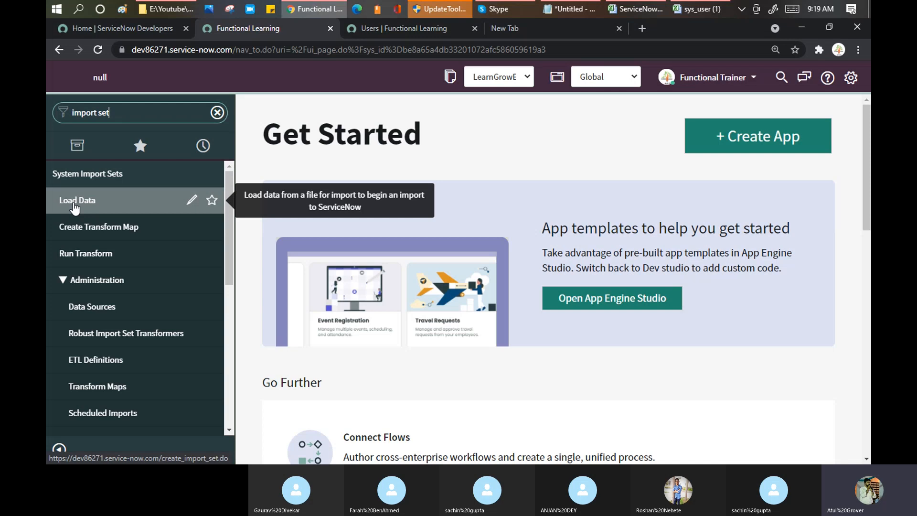
# Select the user data A1:E7 in the sys_user spreadsheet, then return to ServiceNow.
pyautogui.click(690, 10)
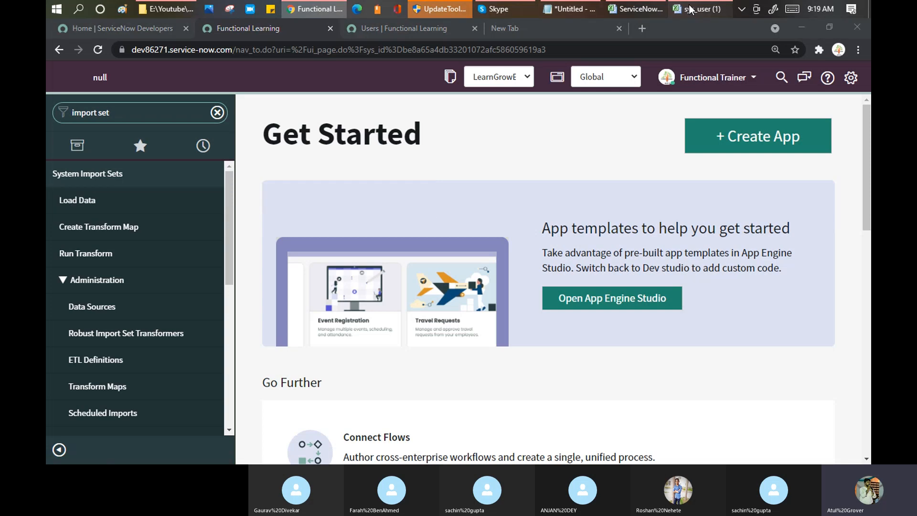
pyautogui.click(691, 9)
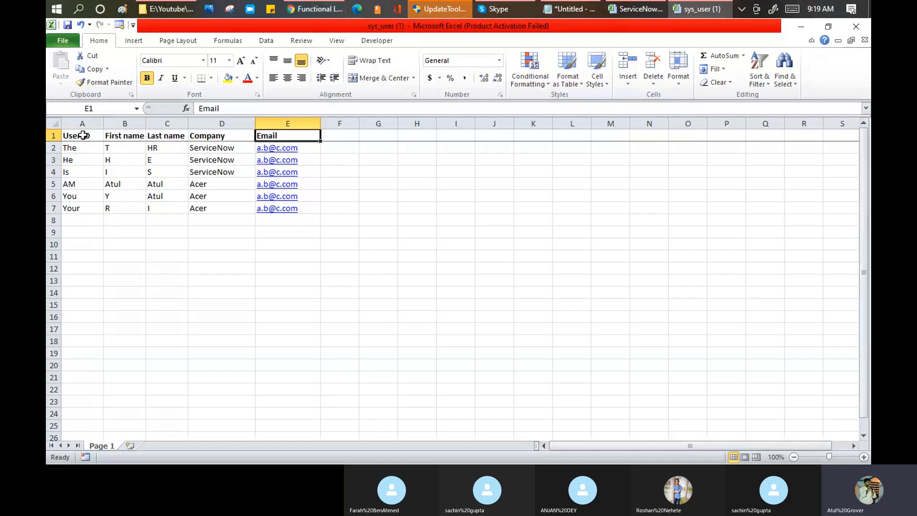
pyautogui.moveTo(83, 136); pyautogui.dragTo(313, 210)
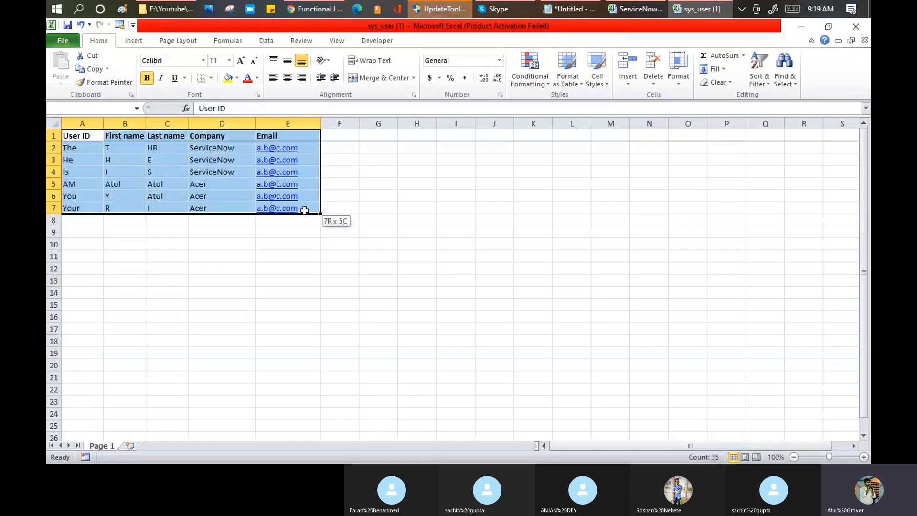
pyautogui.click(308, 10)
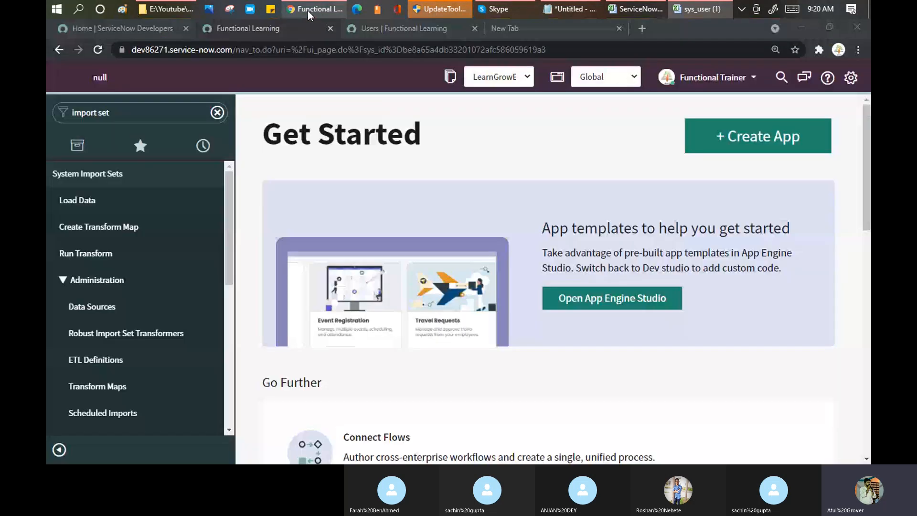
# Open System Import Sets > Load Data and choose Create table.
pyautogui.click(68, 199)
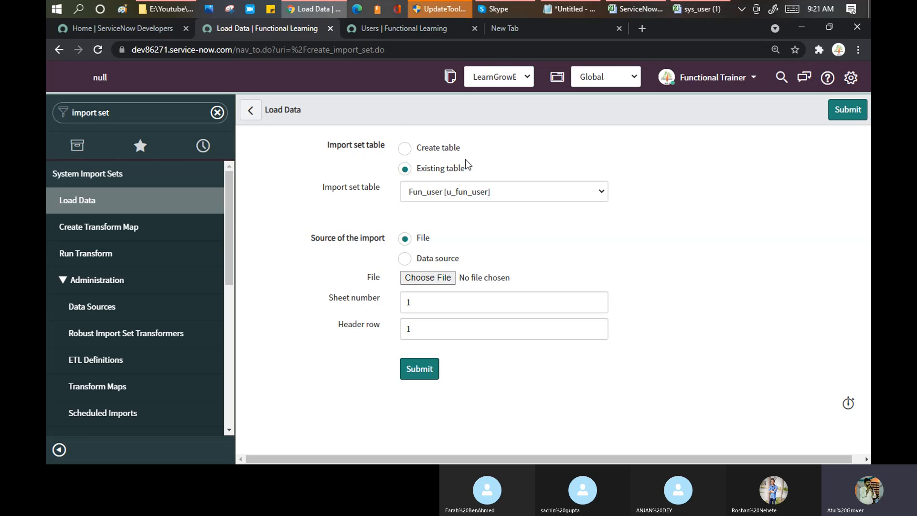
pyautogui.click(405, 149)
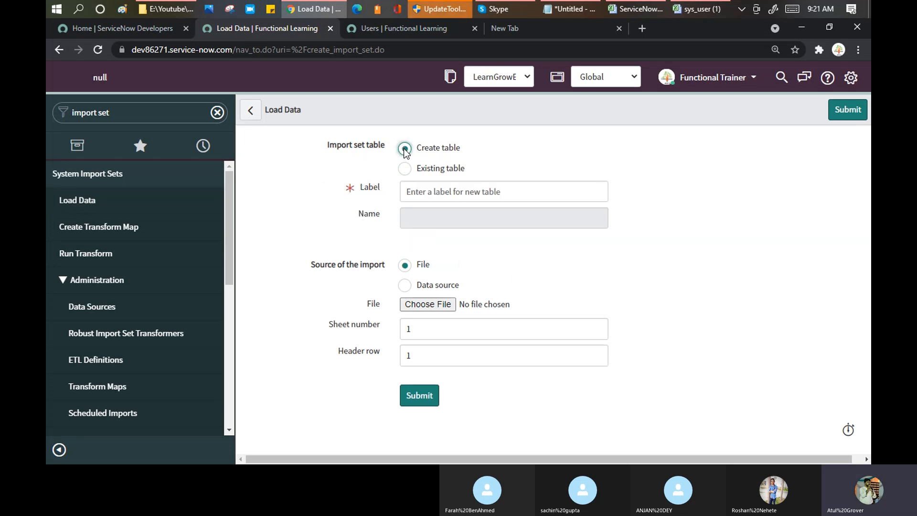
# Label the new import set table LearnGrow_User_Data.
pyautogui.click(452, 193)
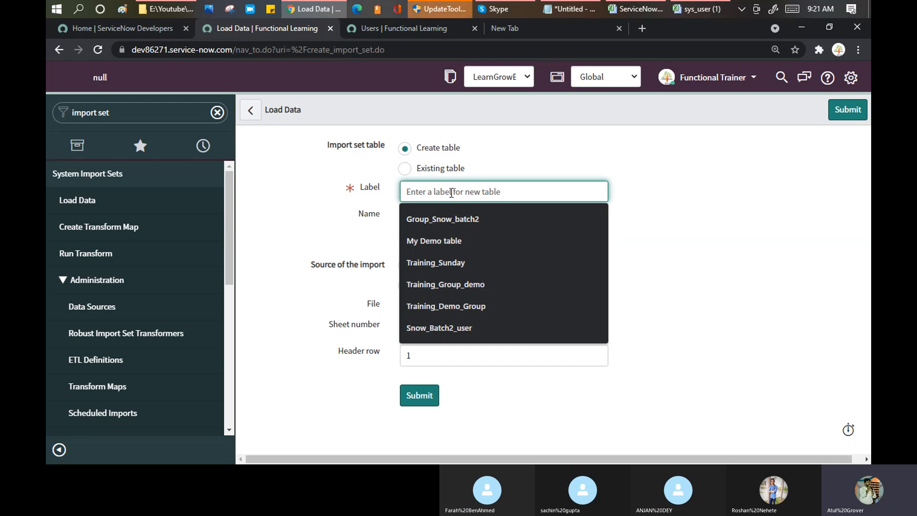
pyautogui.write('Lea')
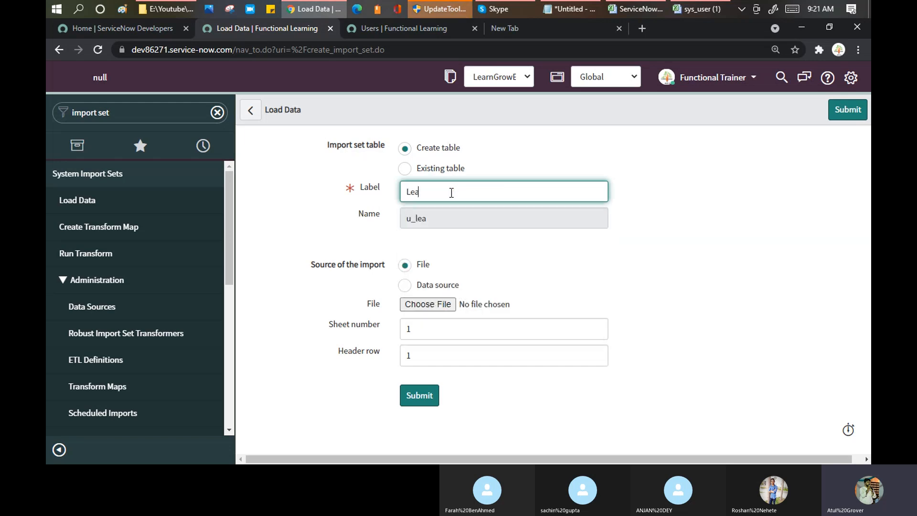
pyautogui.write('rnGrow_User_Data')
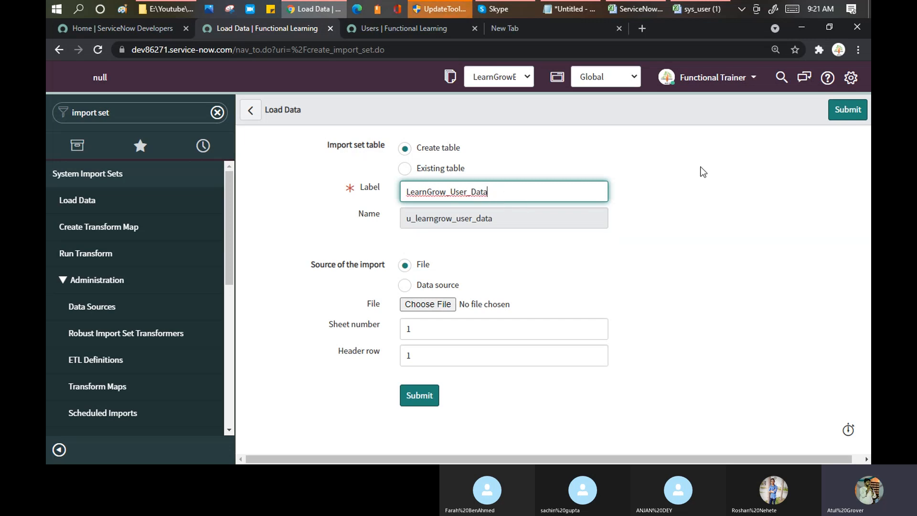
pyautogui.click(475, 211)
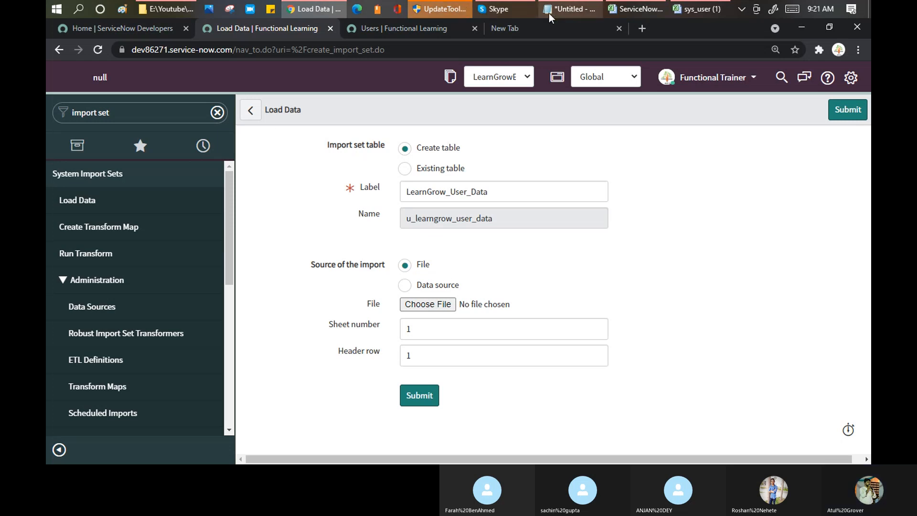
# Switch to the Notepad notes and highlight the words 'Transform Map'.
pyautogui.moveTo(550, 16)
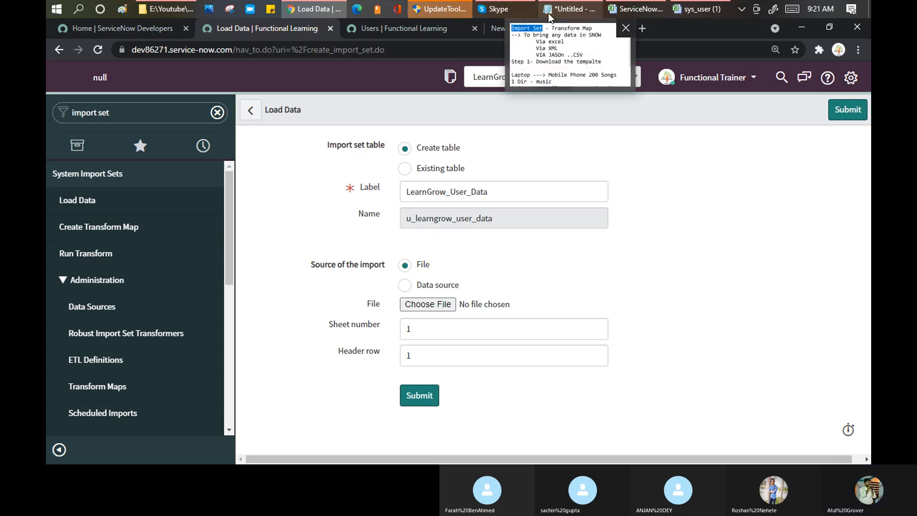
pyautogui.moveTo(520, 15)
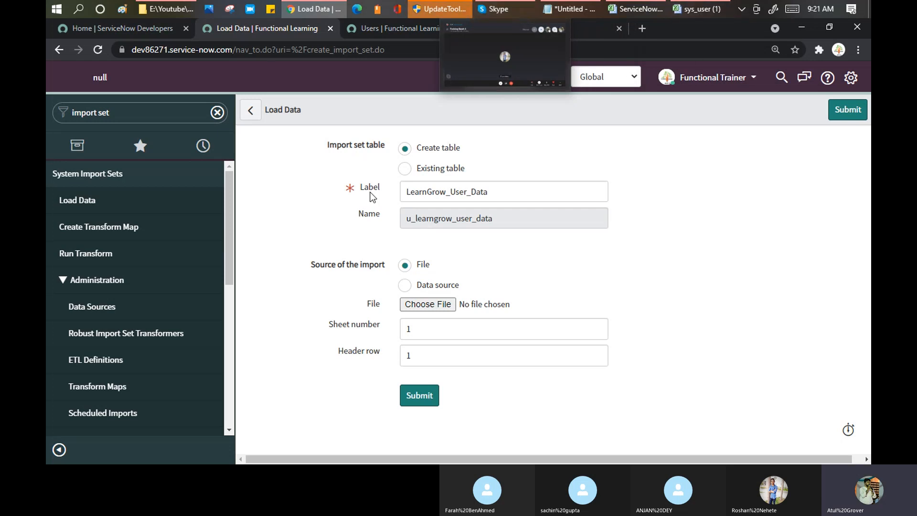
pyautogui.click(570, 9)
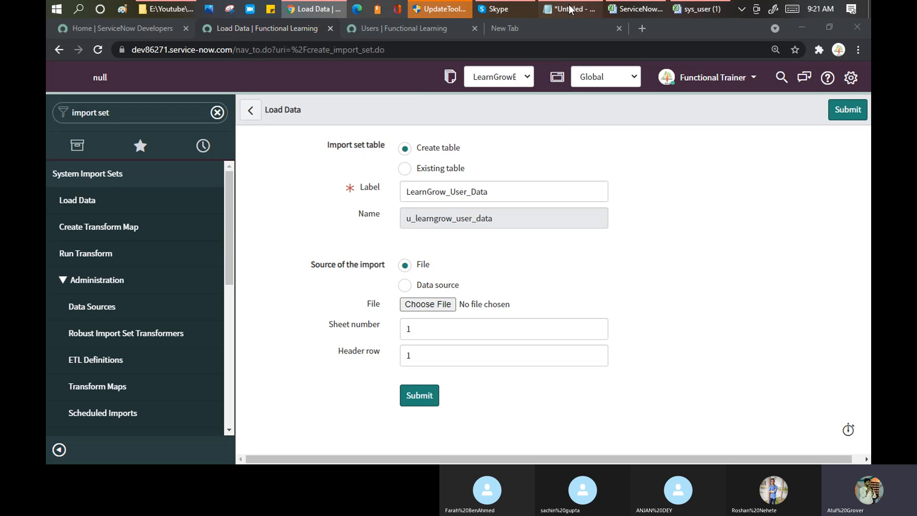
pyautogui.moveTo(332, 67); pyautogui.dragTo(623, 73)
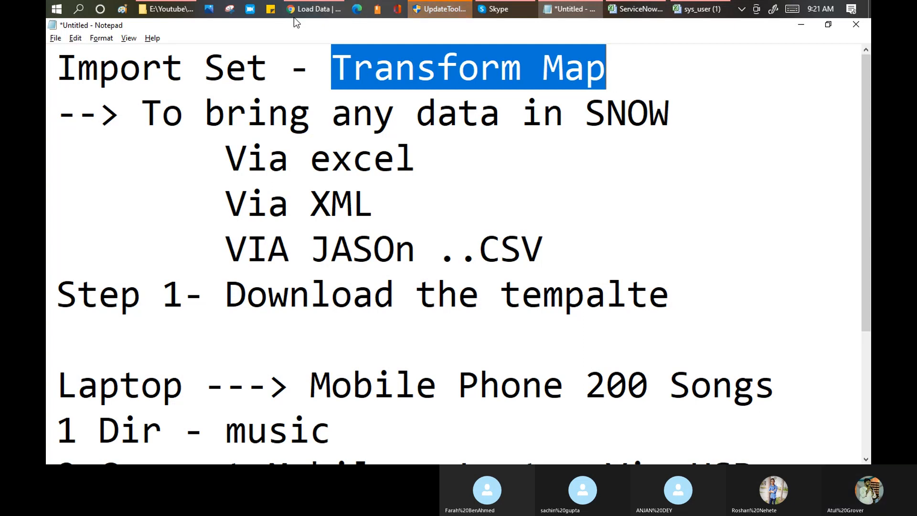
# Check the LearnGrow_User_Data label and u_ table name against the sys_user spreadsheet, ending on Load Data.
pyautogui.click(318, 11)
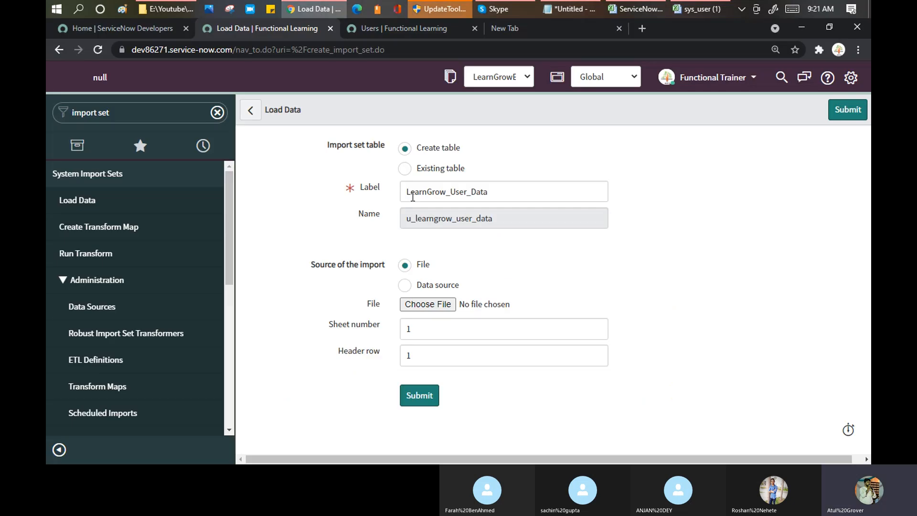
pyautogui.click(416, 190)
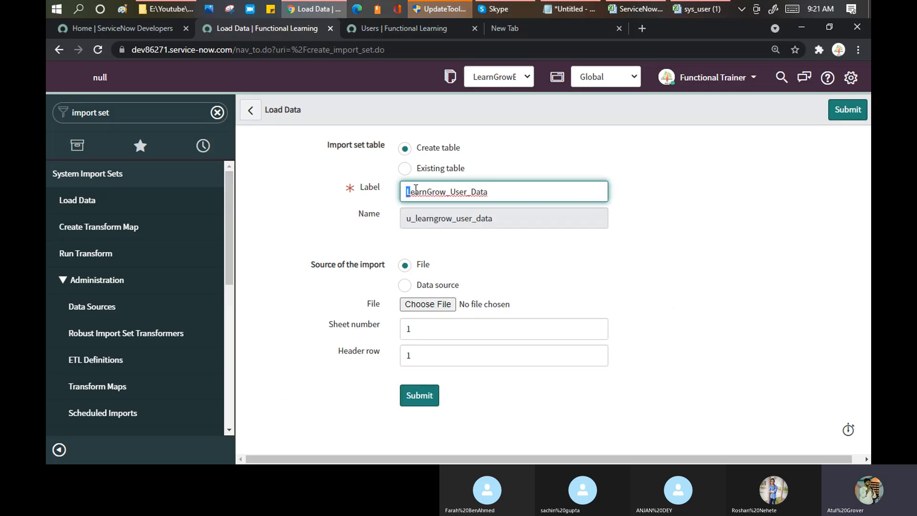
pyautogui.moveTo(416, 190); pyautogui.dragTo(489, 192)
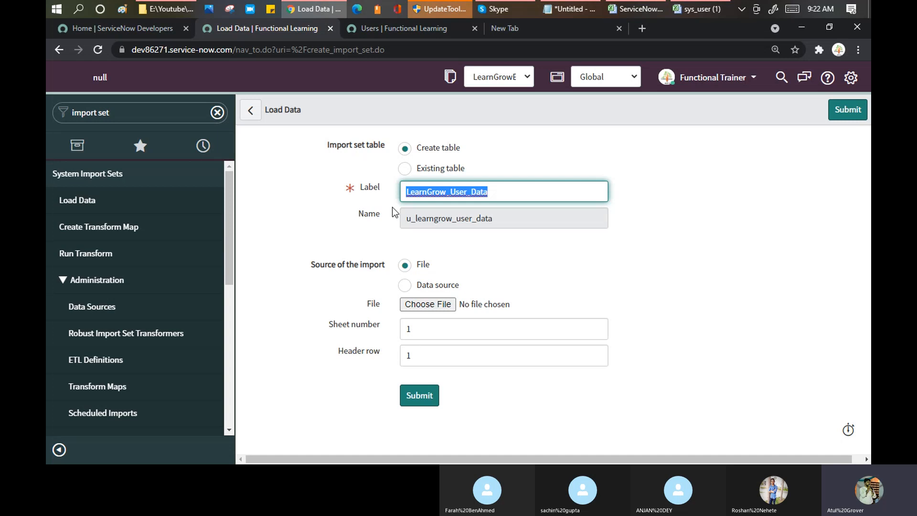
pyautogui.click(680, 13)
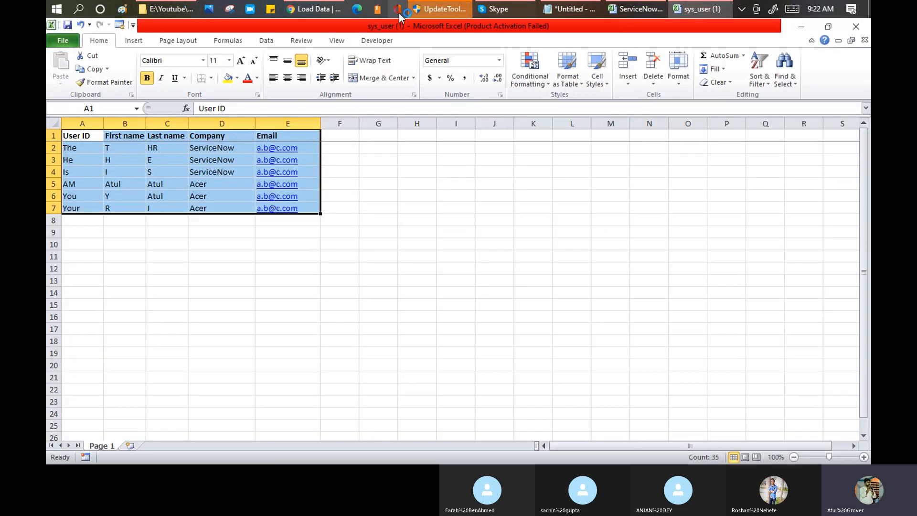
pyautogui.click(335, 10)
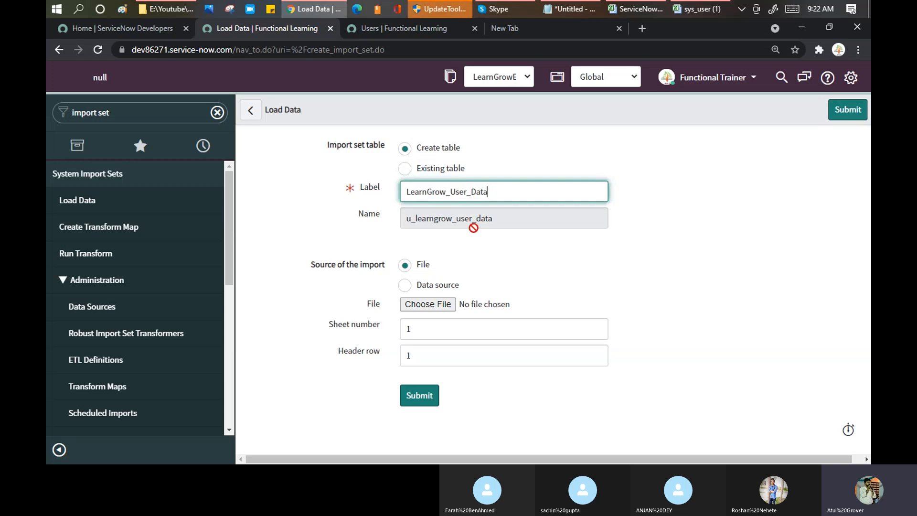
pyautogui.moveTo(414, 218); pyautogui.dragTo(402, 217)
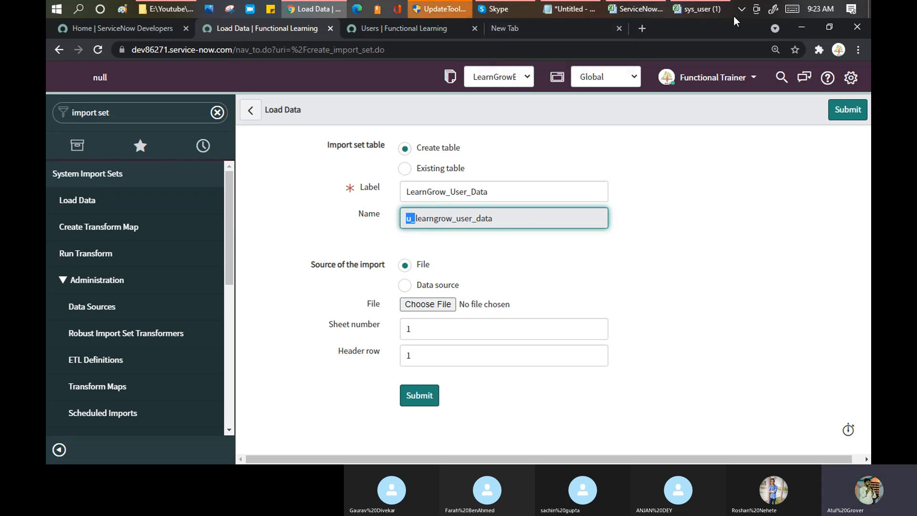
pyautogui.click(701, 10)
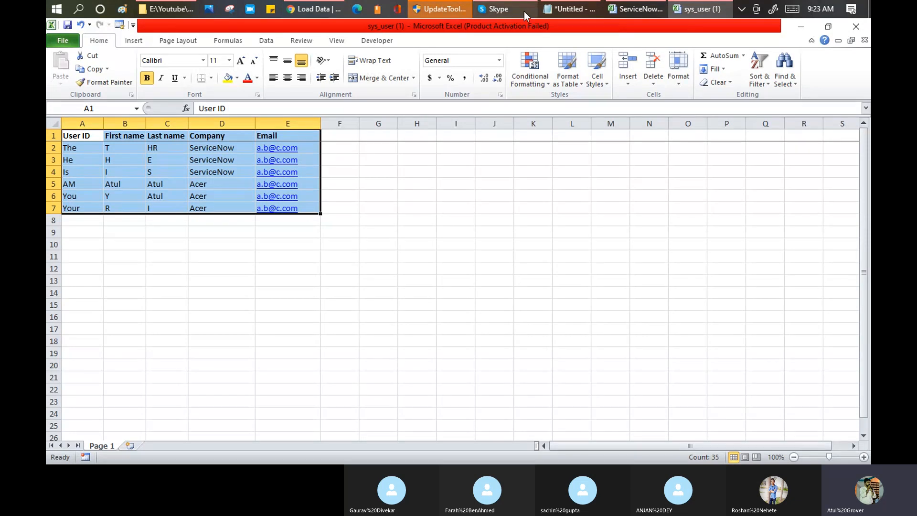
pyautogui.click(310, 10)
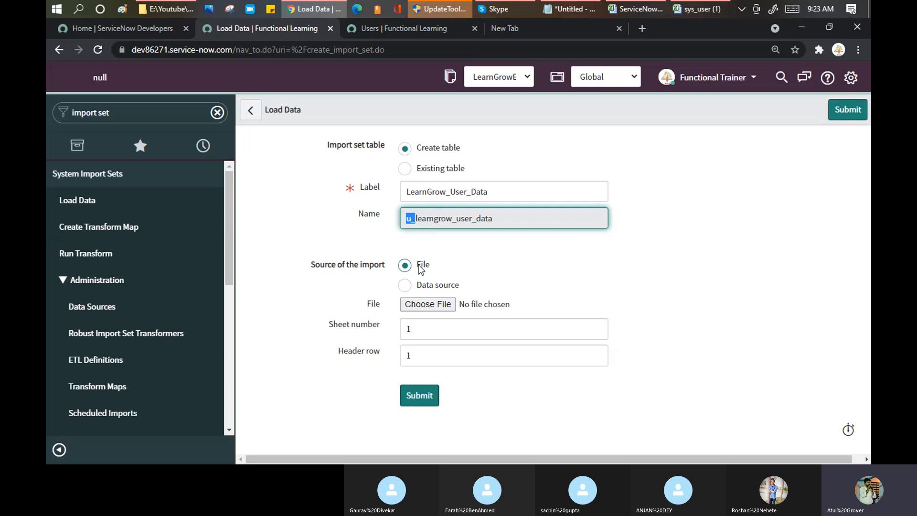
# Attach sys_user (1).xlsx from Downloads as the import file.
pyautogui.click(431, 305)
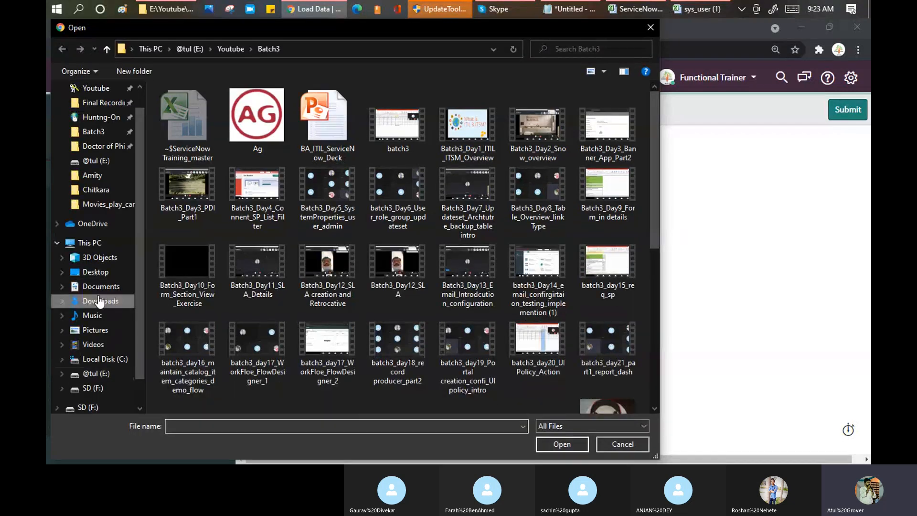
pyautogui.click(113, 301)
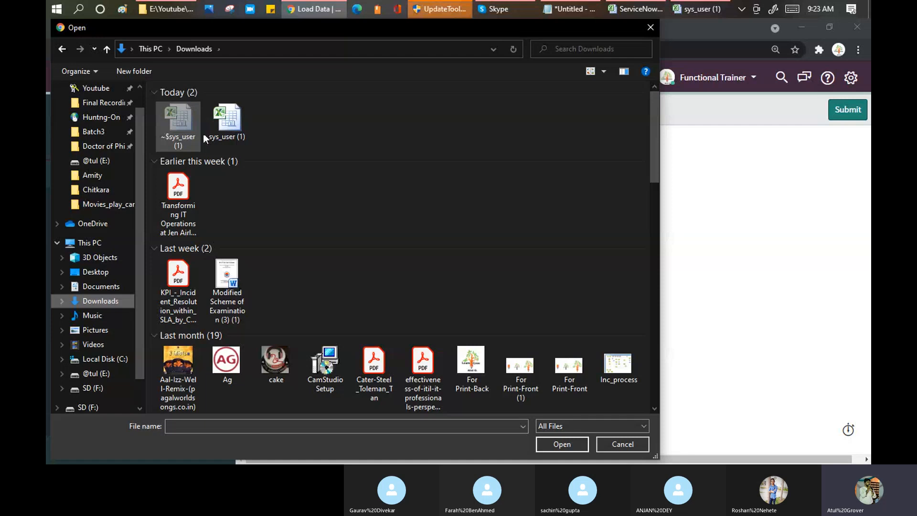
pyautogui.click(228, 122)
pyautogui.click(562, 445)
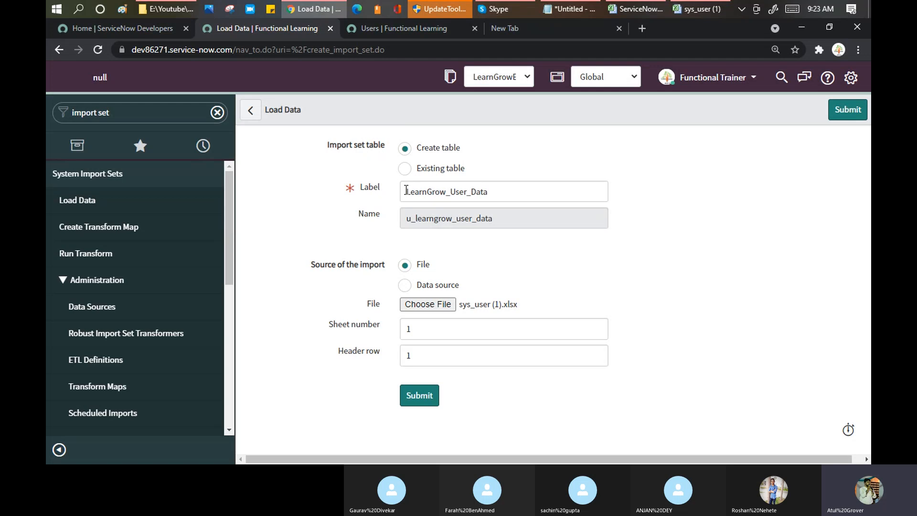
# Select the LearnGrow_User_Data label, then cancel the file chooser so no file remains attached.
pyautogui.moveTo(403, 191); pyautogui.dragTo(453, 188)
pyautogui.doubleClick(466, 197)
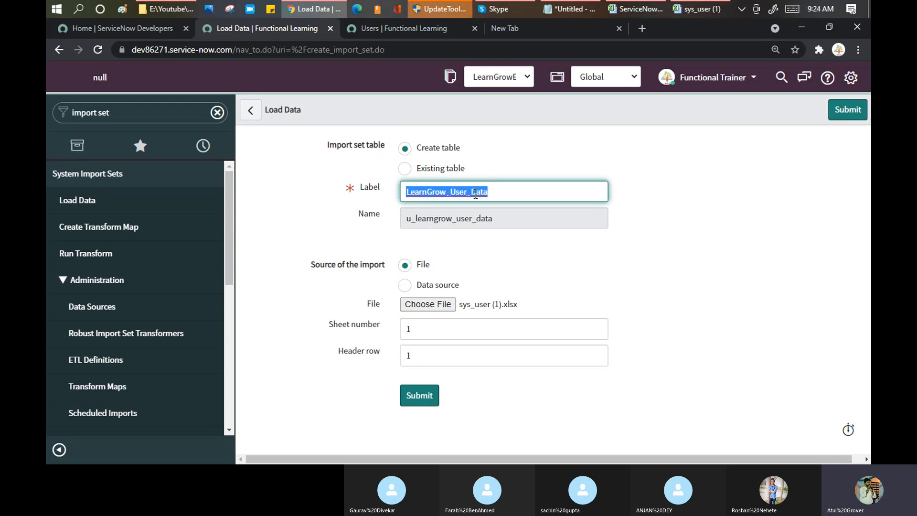
pyautogui.click(491, 307)
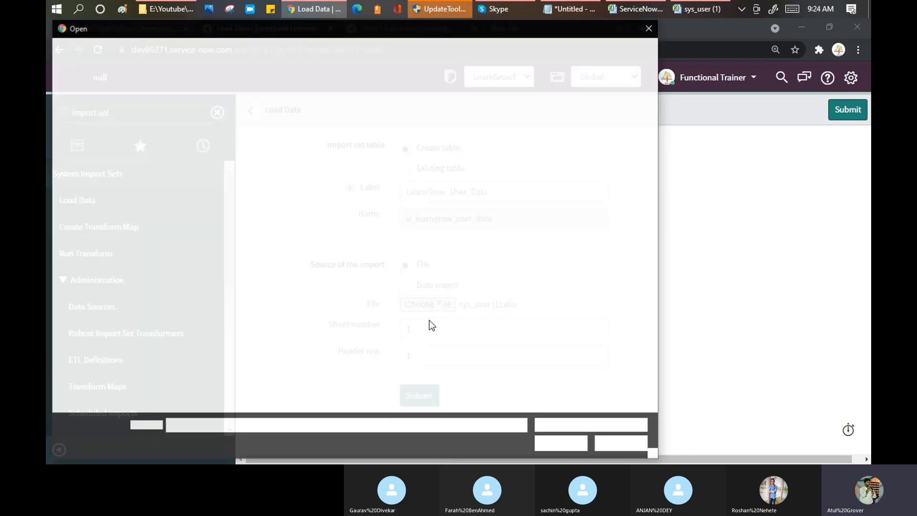
pyautogui.press('Escape')
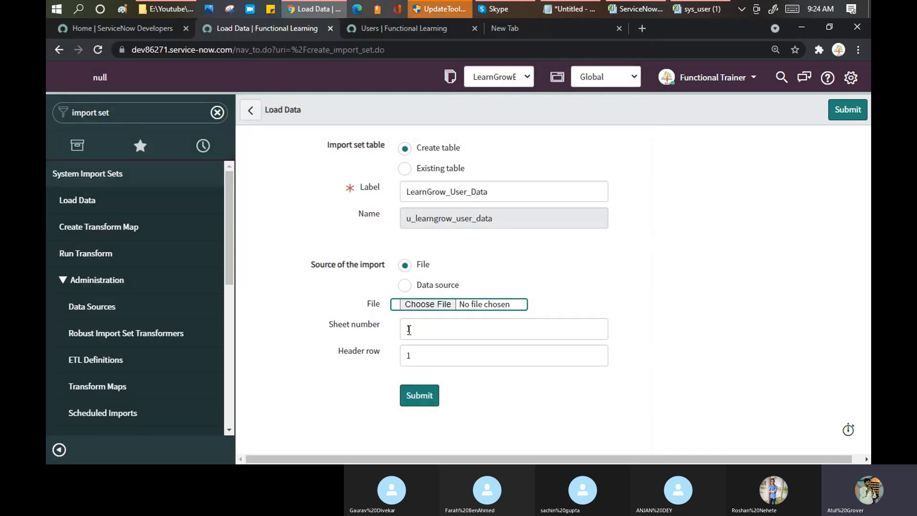
pyautogui.click(701, 9)
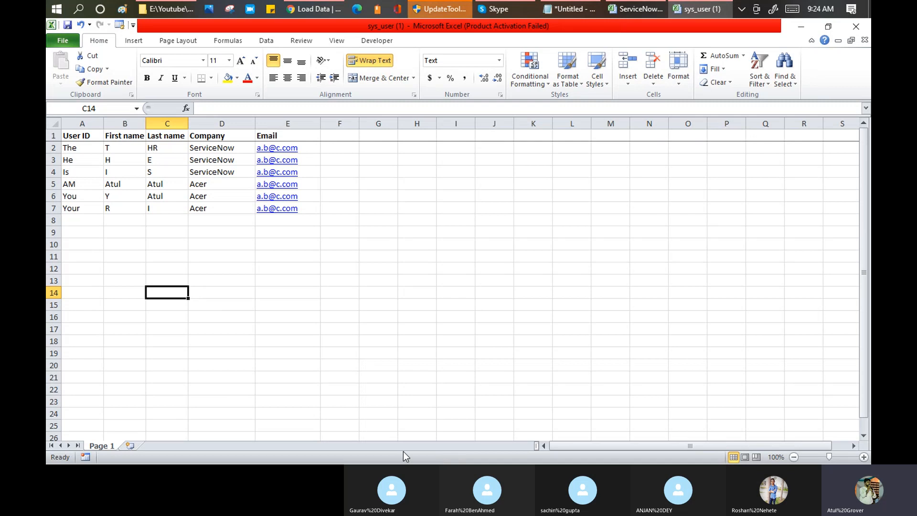
pyautogui.click(307, 12)
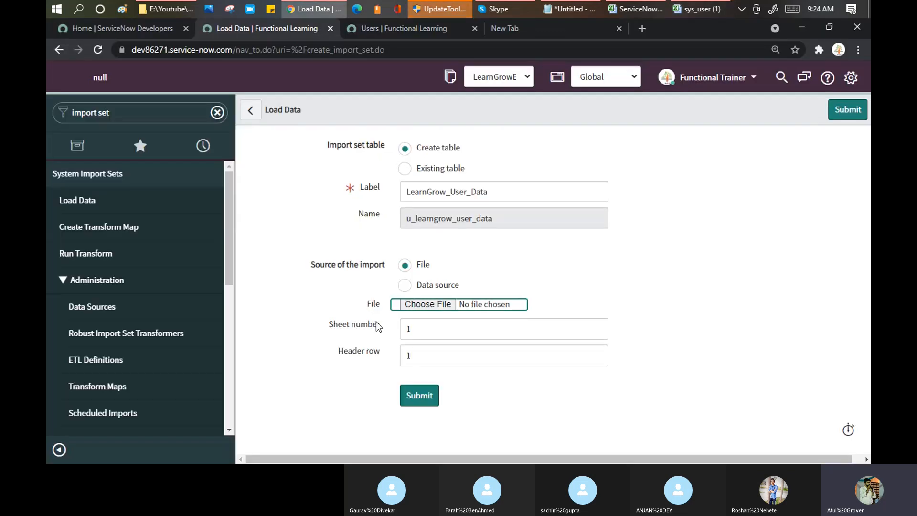
pyautogui.moveTo(384, 326); pyautogui.dragTo(344, 326)
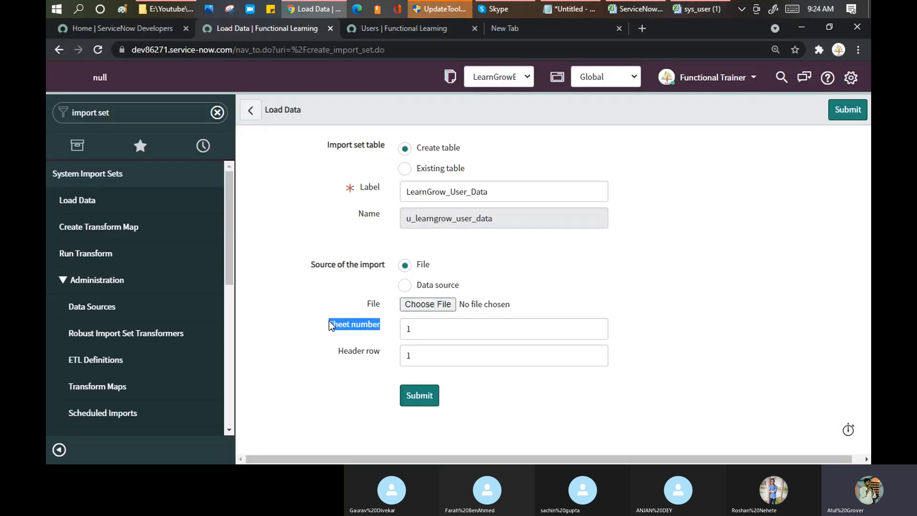
pyautogui.click(703, 11)
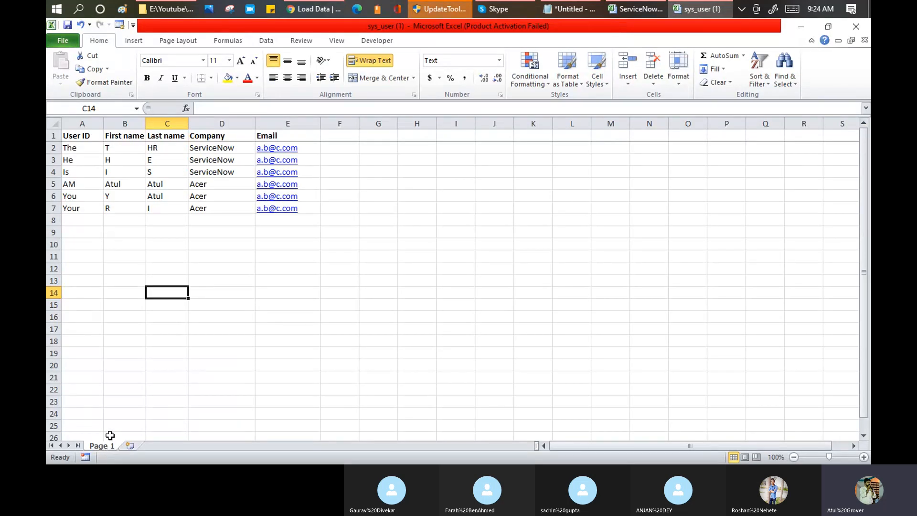
pyautogui.click(50, 136)
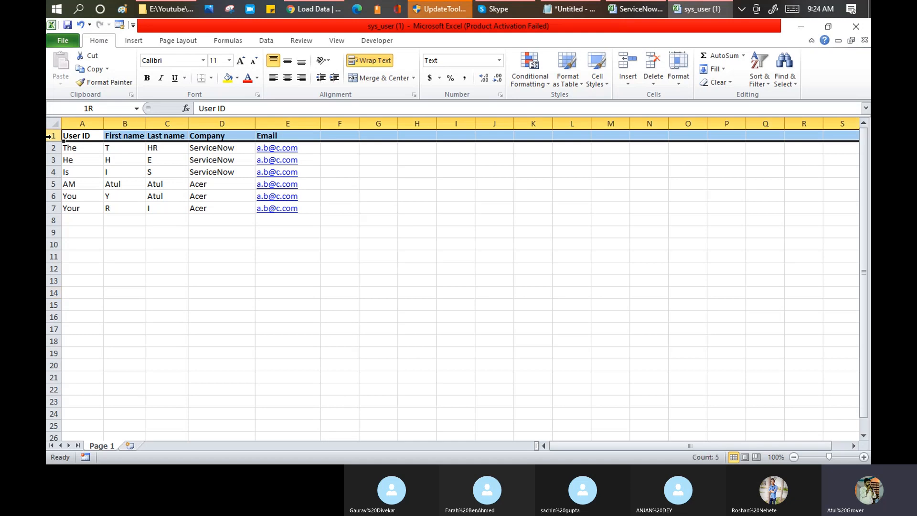
pyautogui.moveTo(76, 136); pyautogui.dragTo(281, 126)
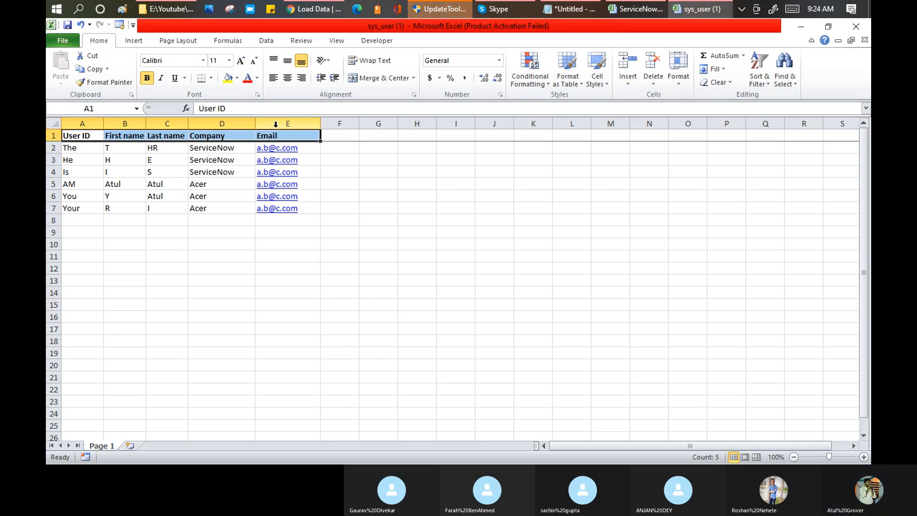
pyautogui.click(487, 7)
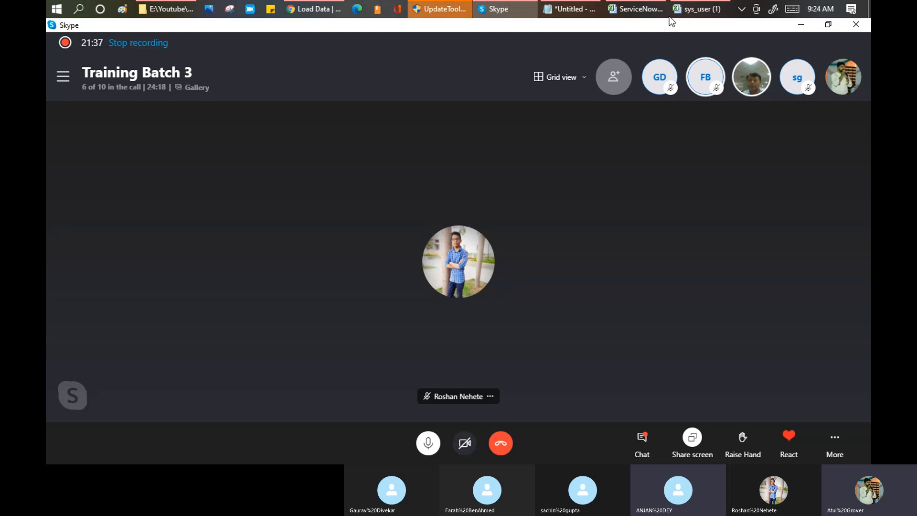
# Attach sys_user (1).xlsx from Downloads to the Load Data form and submit the import.
pyautogui.click(314, 8)
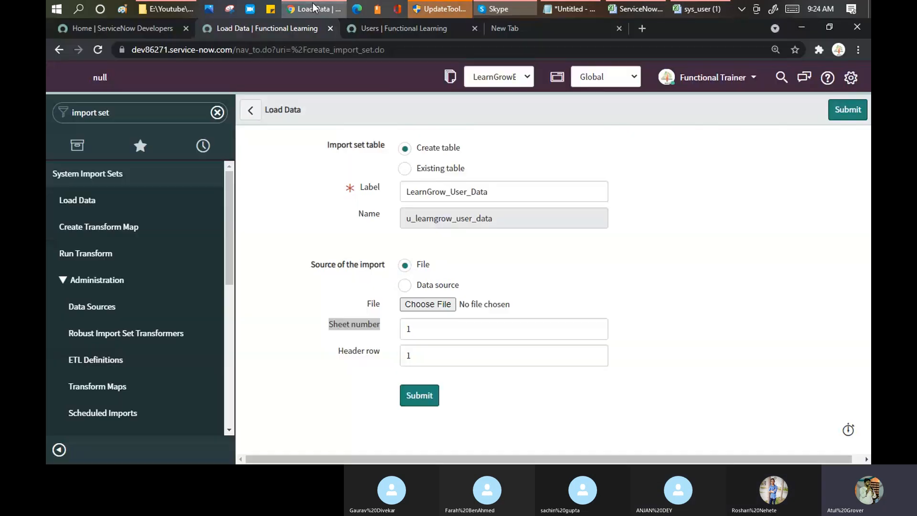
pyautogui.click(428, 327)
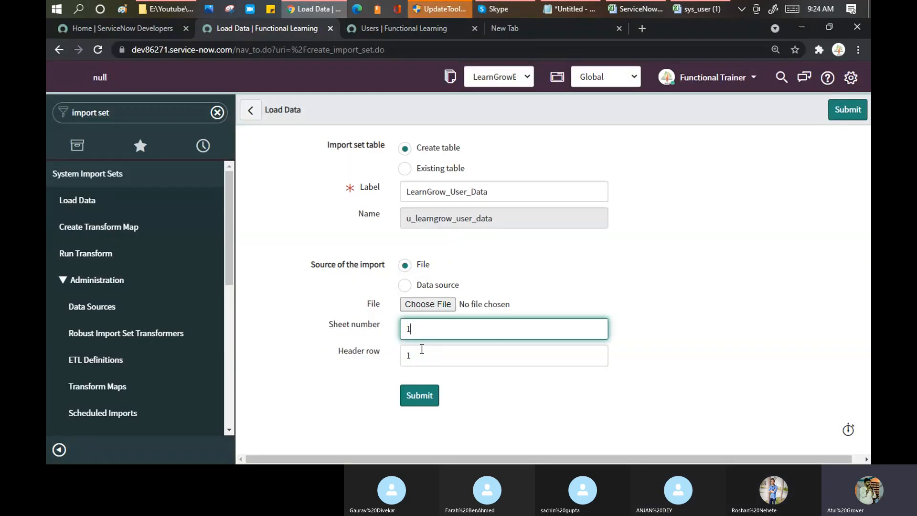
pyautogui.click(433, 305)
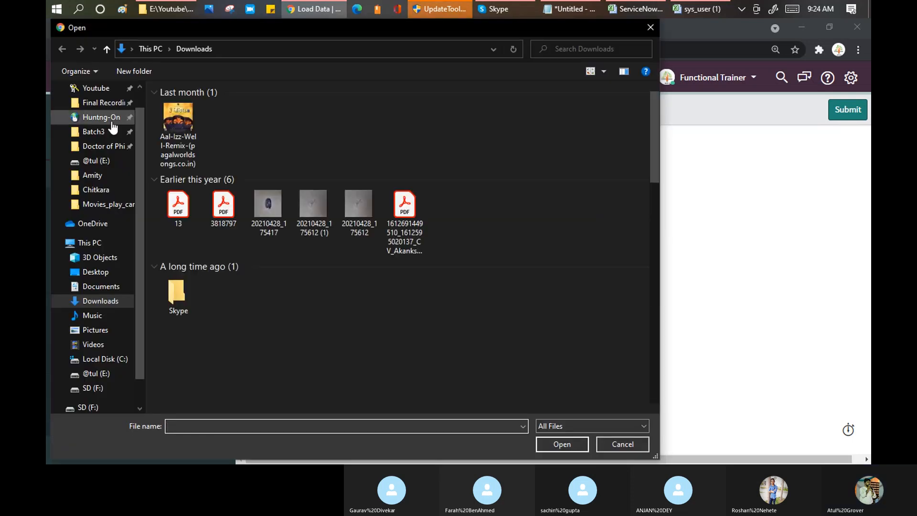
pyautogui.click(232, 122)
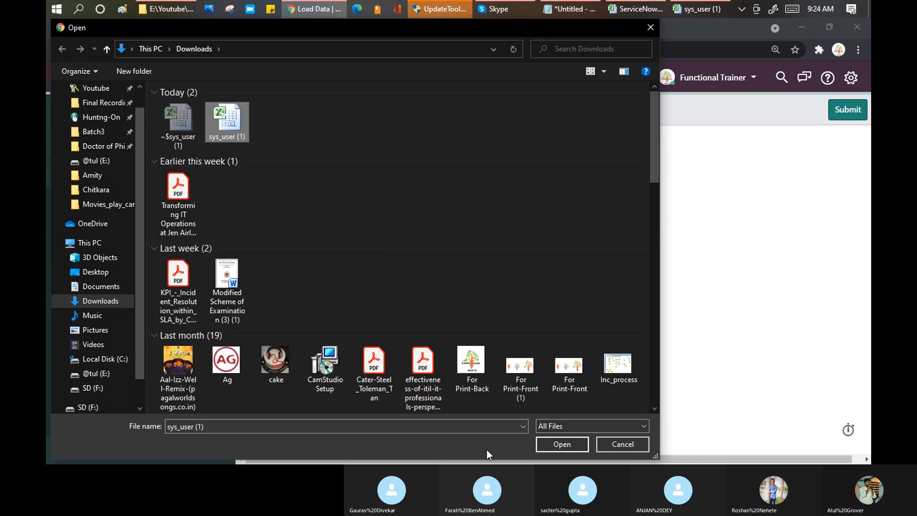
pyautogui.click(546, 442)
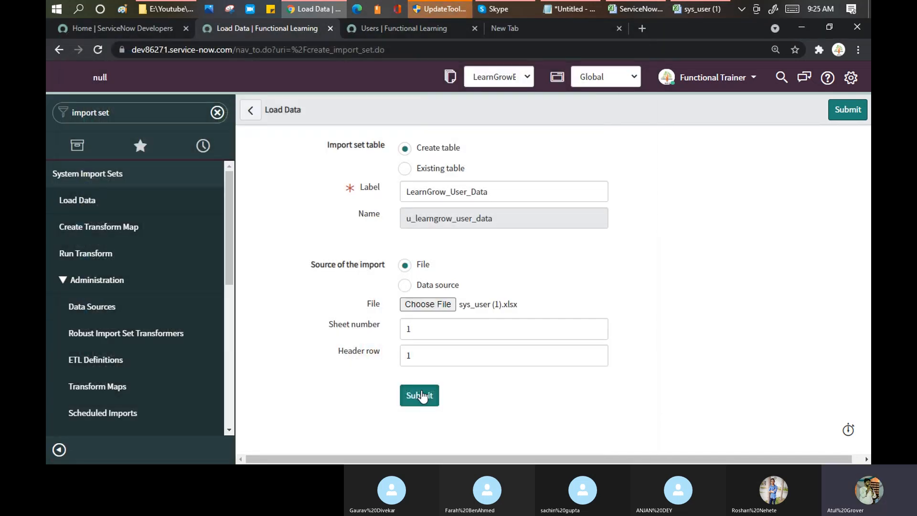
pyautogui.click(421, 394)
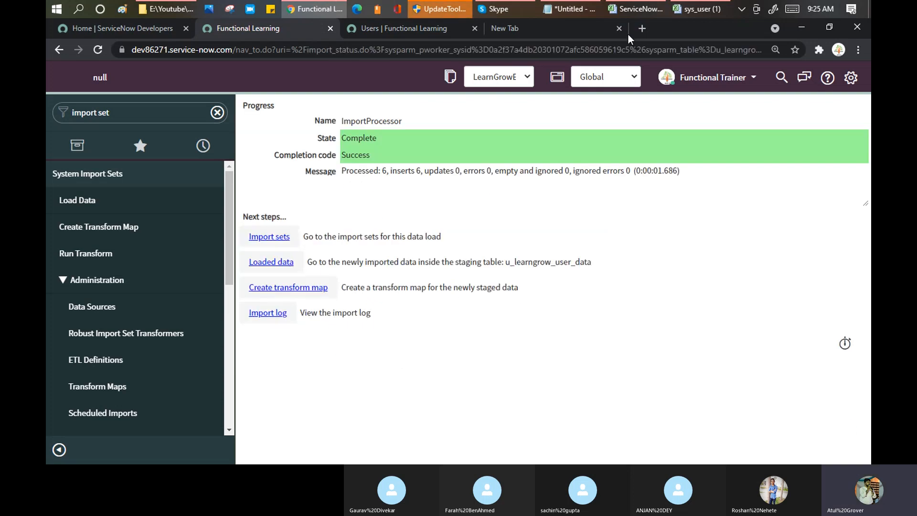
# Confirm the ImportProcessor shows State Complete, Success, and inserts 6.
pyautogui.moveTo(350, 123); pyautogui.dragTo(405, 122)
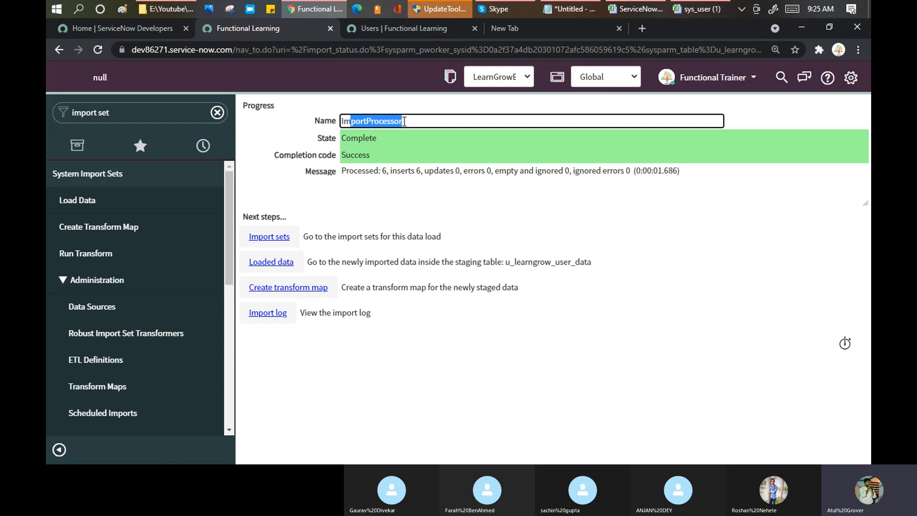
pyautogui.doubleClick(351, 137)
pyautogui.doubleClick(349, 156)
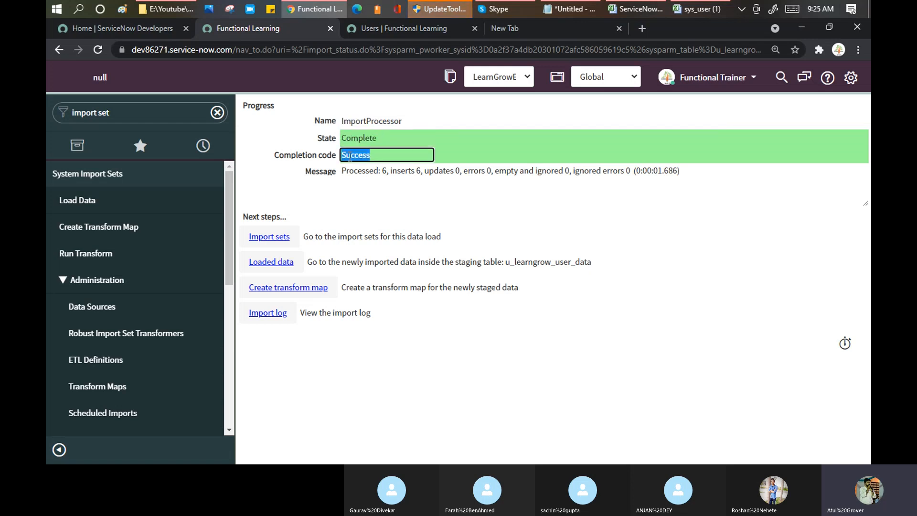
pyautogui.click(392, 172)
pyautogui.moveTo(420, 171); pyautogui.dragTo(422, 170)
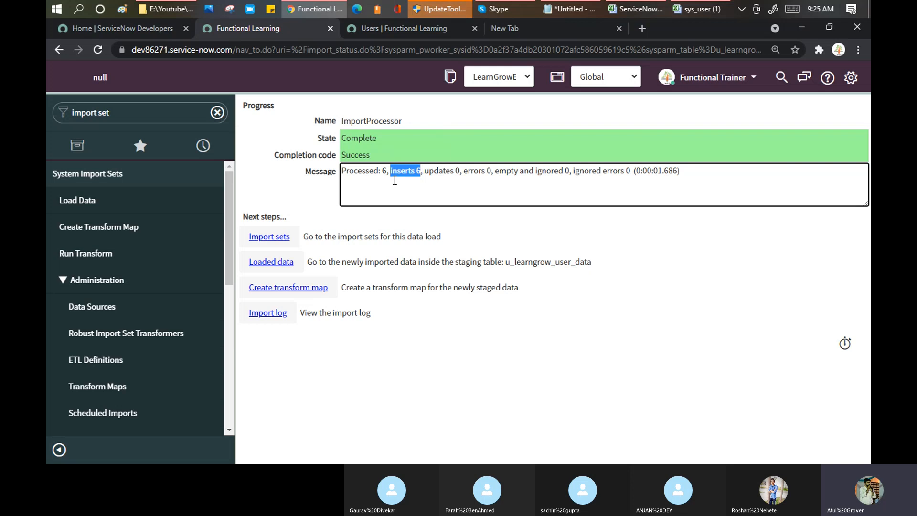
# Match the six user IDs in spreadsheet rows A2:A7, and note staging table u_learngrow_user_data.
pyautogui.click(681, 12)
pyautogui.moveTo(94, 145); pyautogui.dragTo(91, 209)
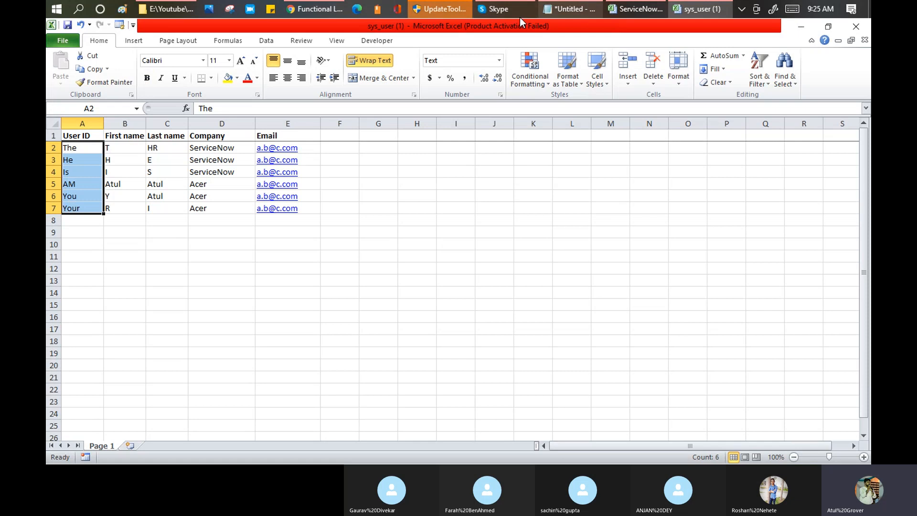
pyautogui.click(326, 13)
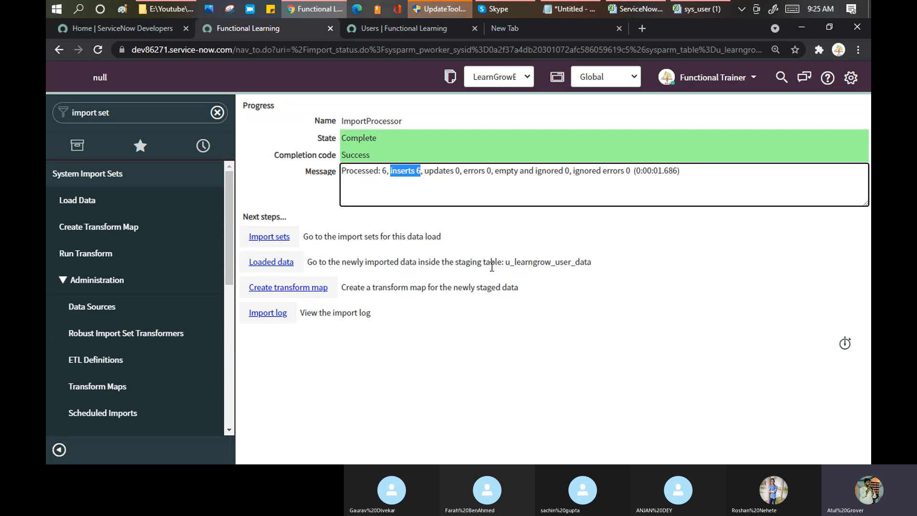
pyautogui.moveTo(505, 264); pyautogui.dragTo(597, 261)
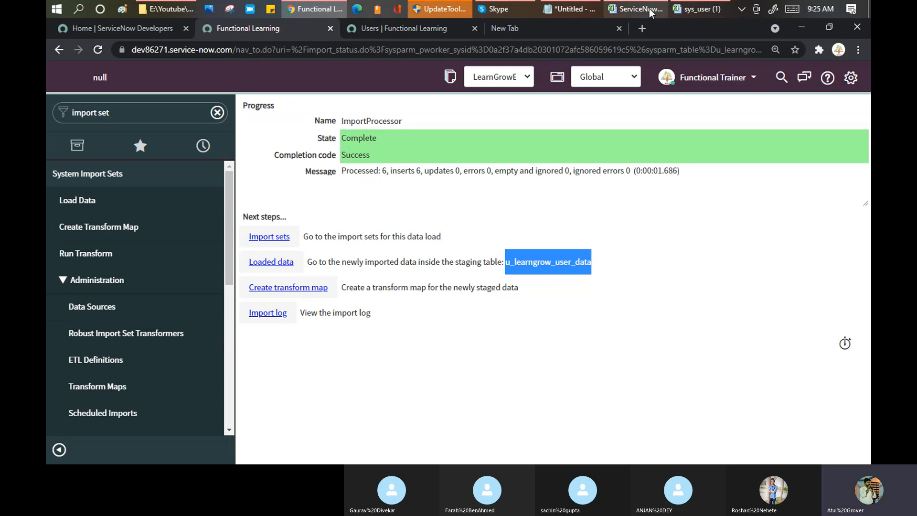
# In Notepad, add an indented 'Music - Music' line under step 3, then return to the import results.
pyautogui.click(569, 9)
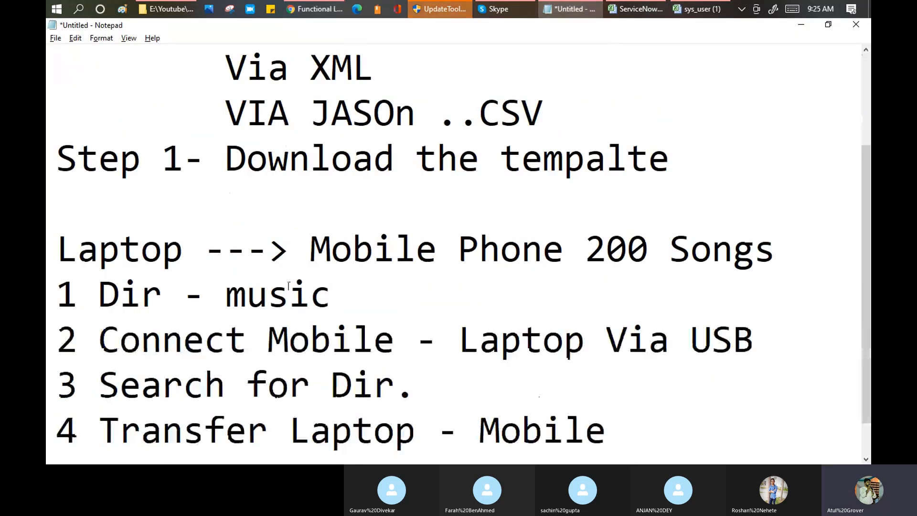
pyautogui.moveTo(87, 293); pyautogui.dragTo(670, 293)
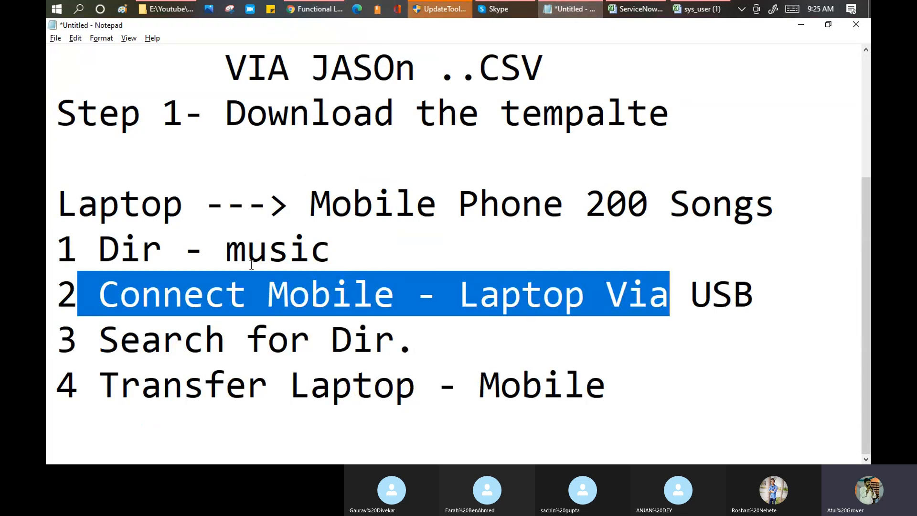
pyautogui.click(413, 343)
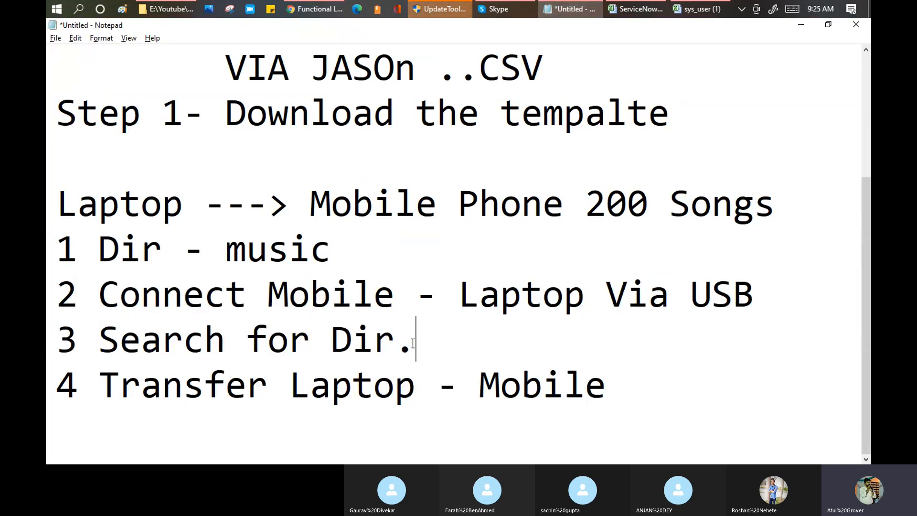
pyautogui.press('Return')
pyautogui.press('Tab')
pyautogui.write('Mu')
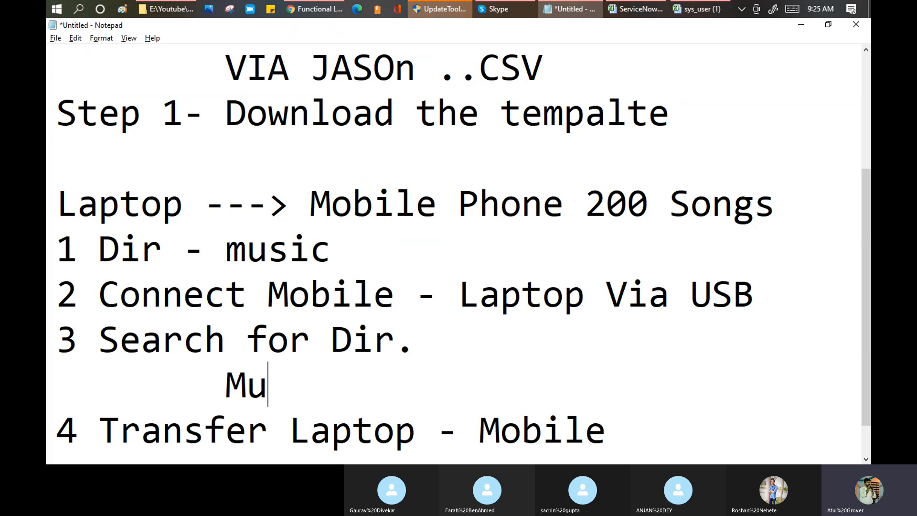
pyautogui.write('sic - Music')
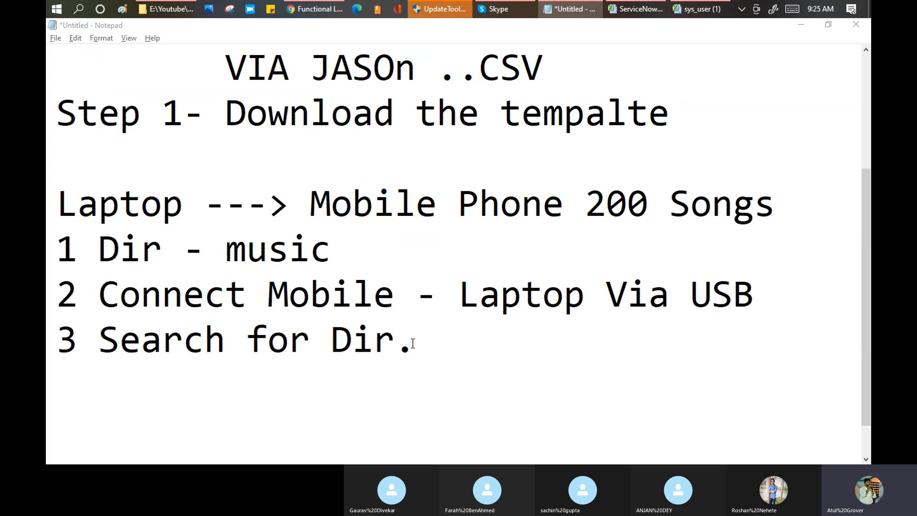
pyautogui.hotkey('alt', 'Tab')
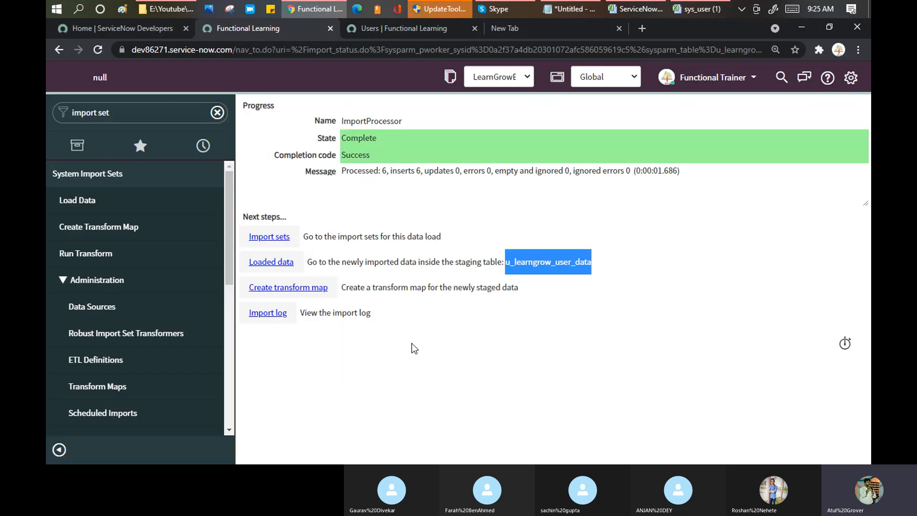
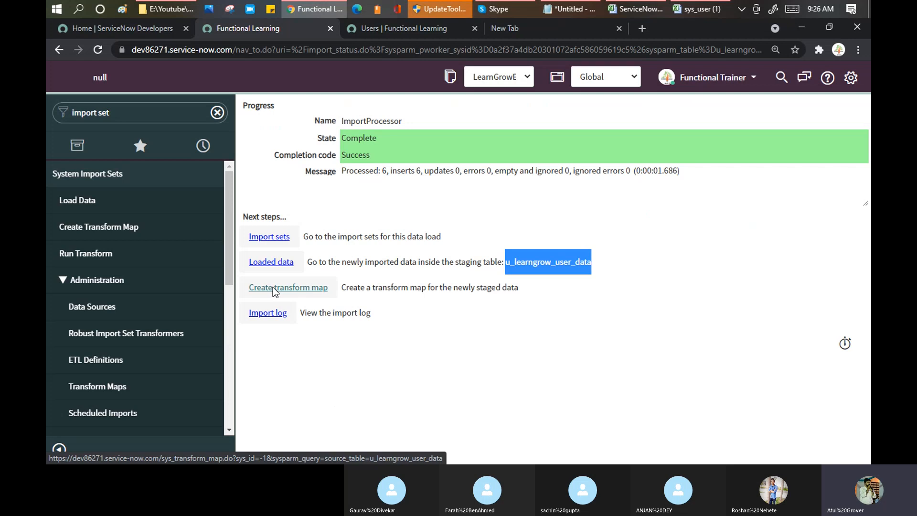
# In Notepad, type the flow line 'Excel - Staging -- Transform map - User Table/ SNOW Table'.
pyautogui.hotkey('alt', 'Tab')
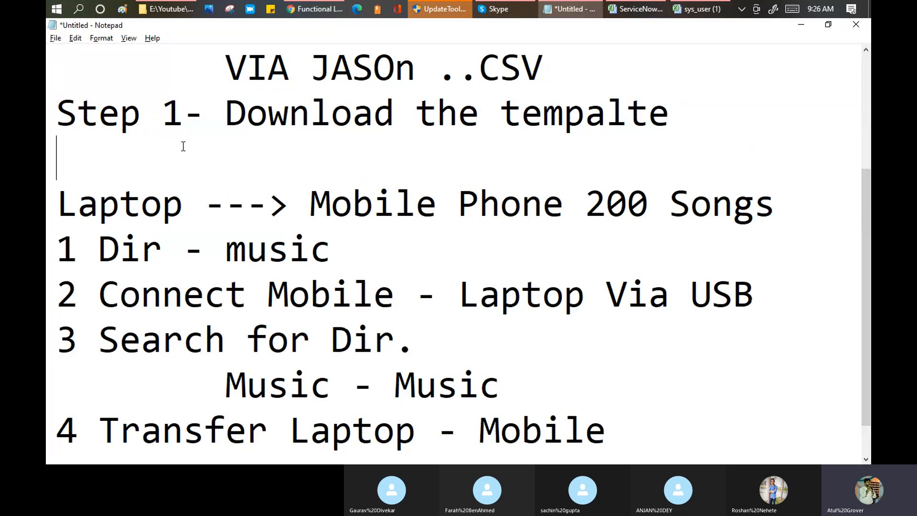
pyautogui.write('Excel ')
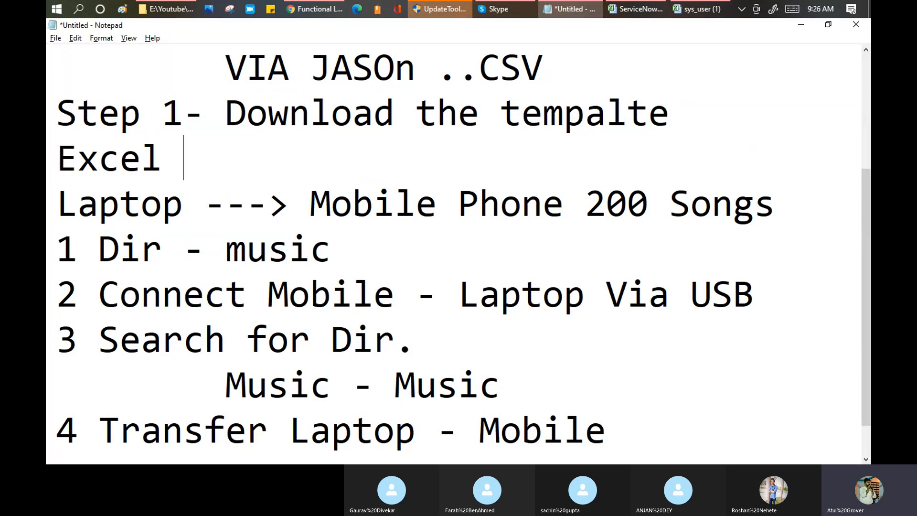
pyautogui.write('- Staging ')
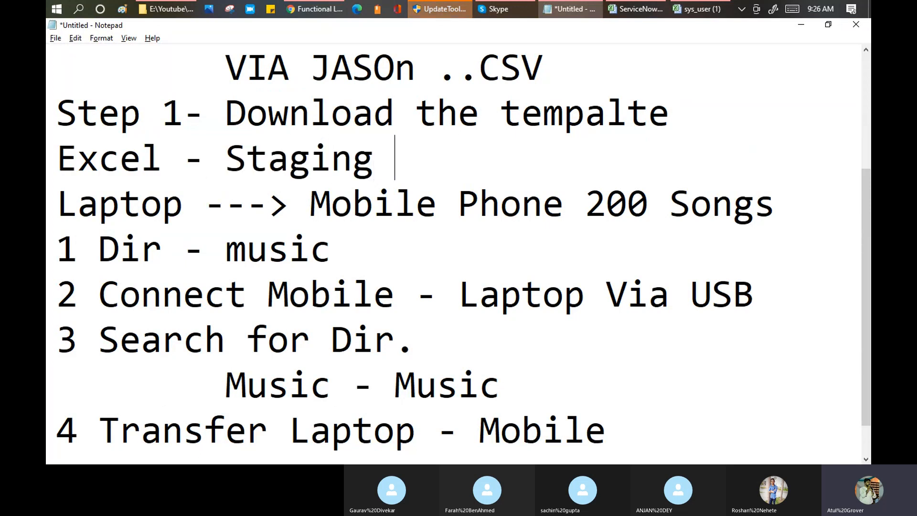
pyautogui.write('-- Transform ')
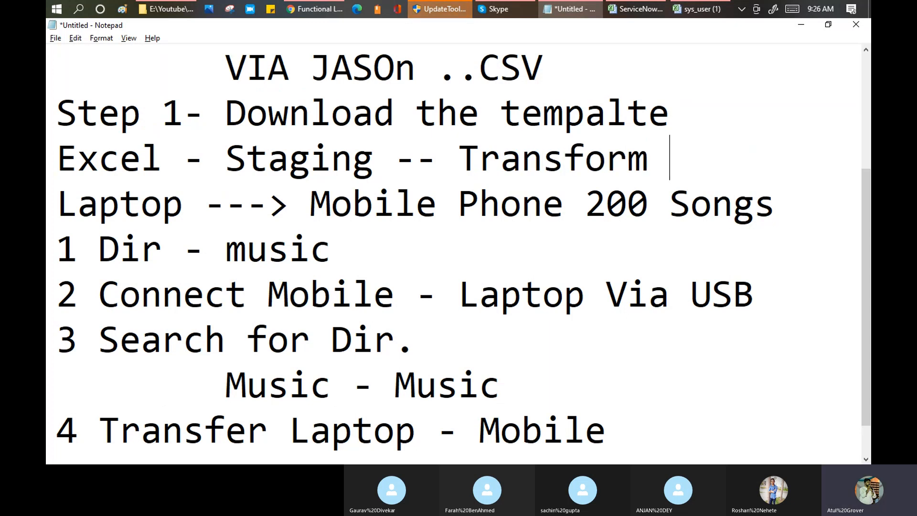
pyautogui.write('map - ')
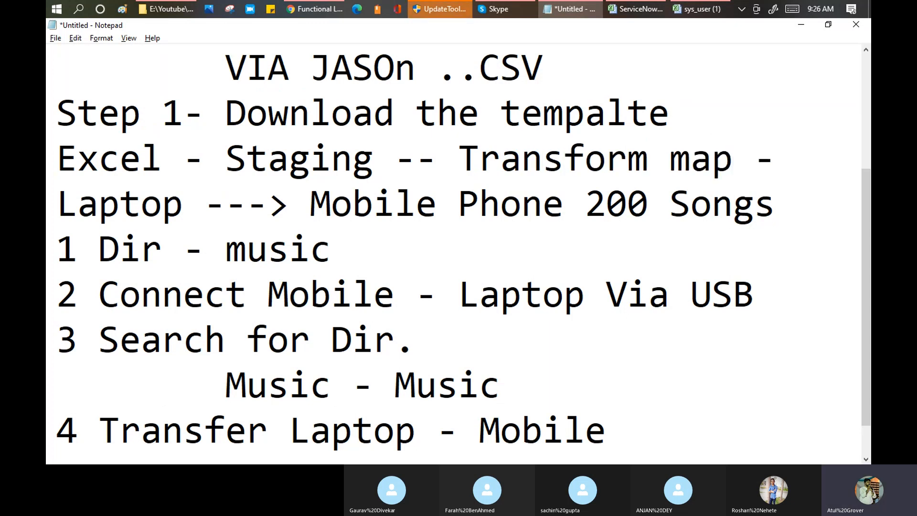
pyautogui.write('User Tab')
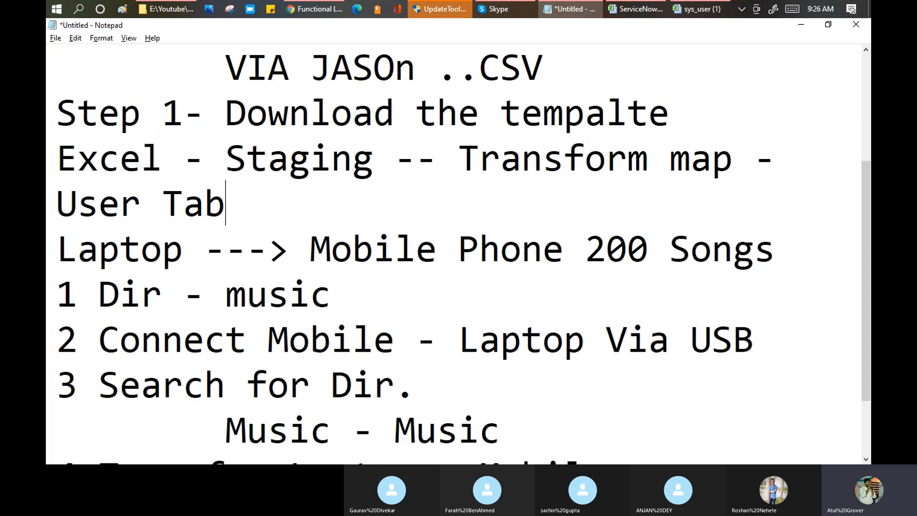
pyautogui.write('le/ SNOW Table')
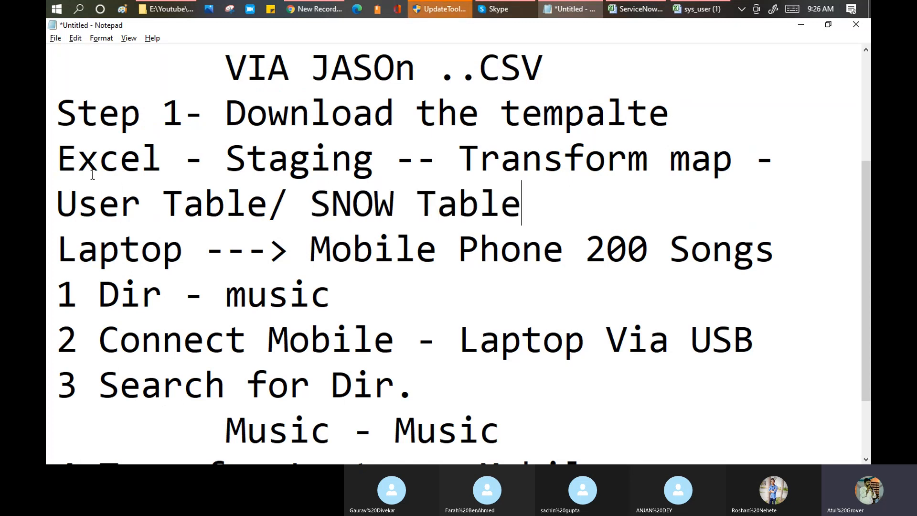
pyautogui.moveTo(63, 154); pyautogui.dragTo(525, 203)
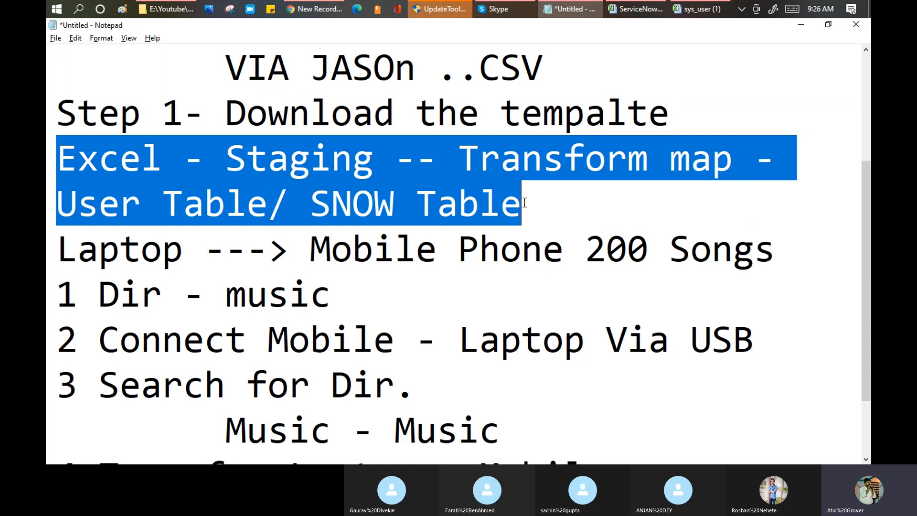
pyautogui.moveTo(315, 196); pyautogui.dragTo(521, 204)
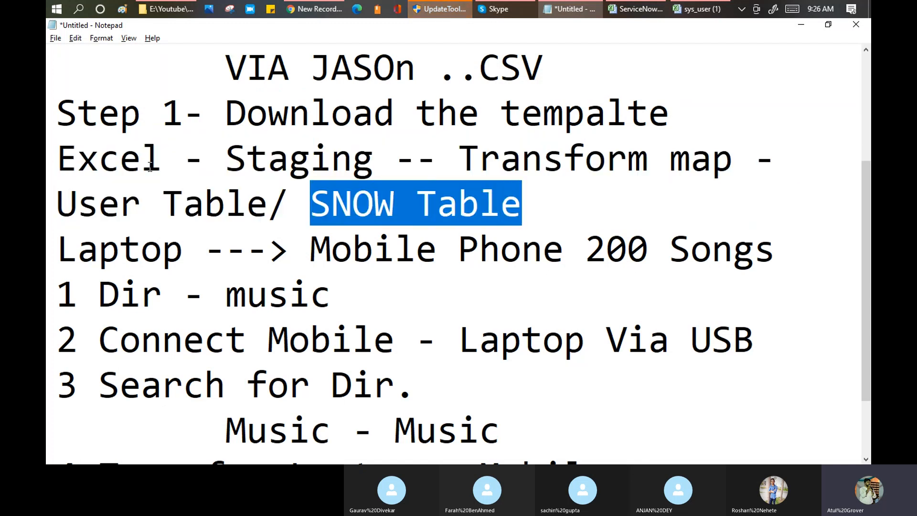
pyautogui.doubleClick(110, 157)
pyautogui.doubleClick(266, 153)
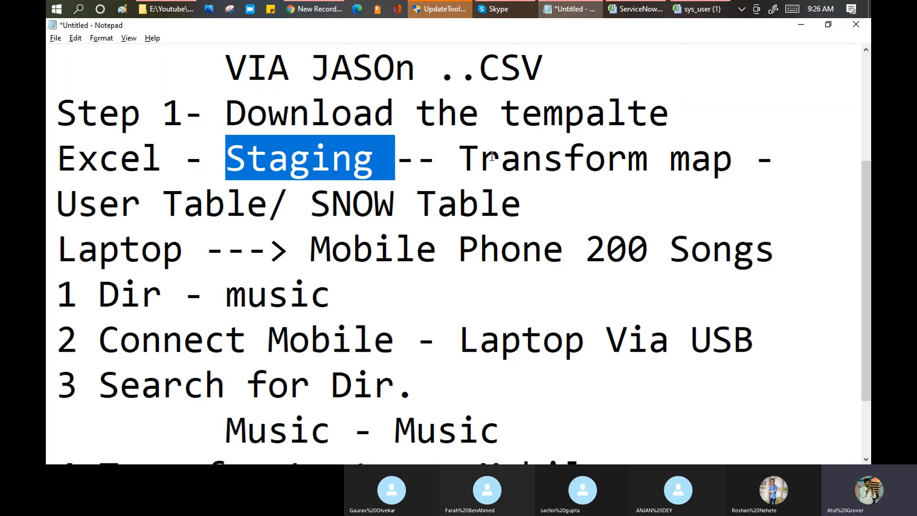
pyautogui.click(330, 151)
pyautogui.moveTo(227, 162); pyautogui.dragTo(734, 162)
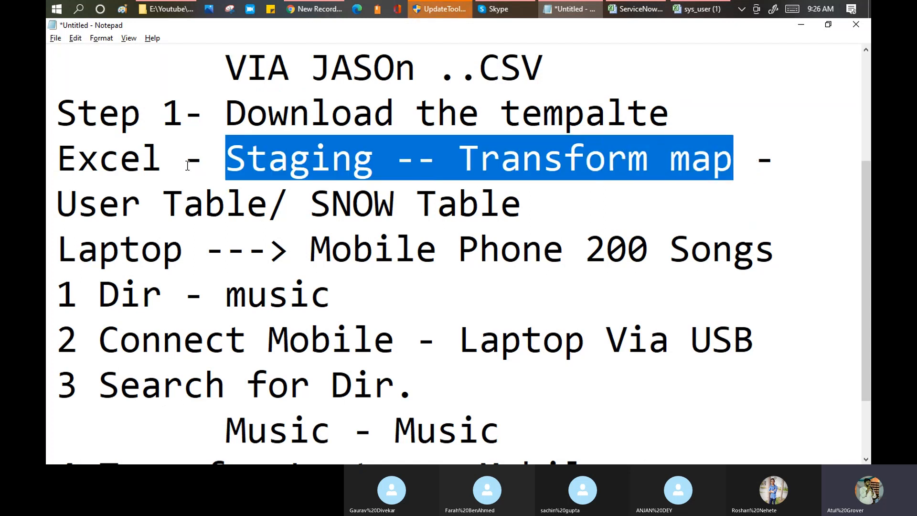
# Add indented 'Table- Table' and 'Field - Field' lines under Transform map, above User Table.
pyautogui.click(754, 158)
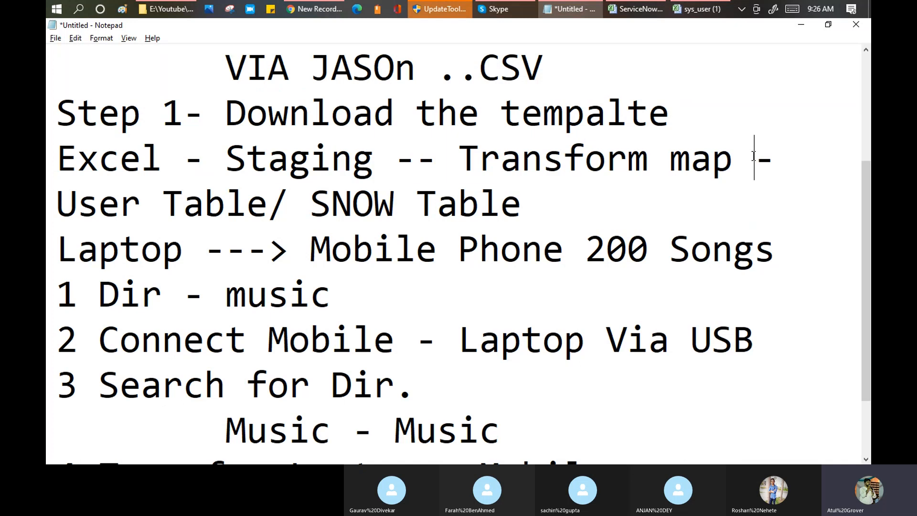
pyautogui.press('Return')
pyautogui.press('Tab')
pyautogui.press('Tab')
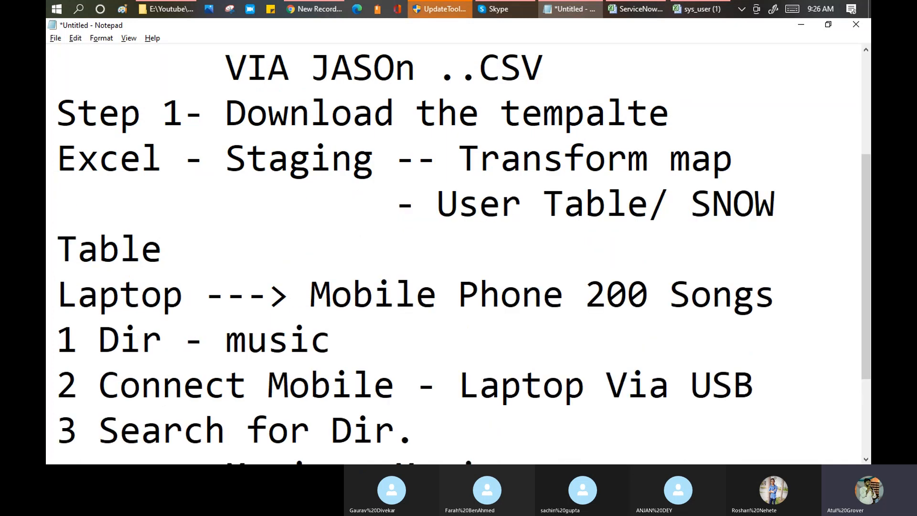
pyautogui.write('Table- Table')
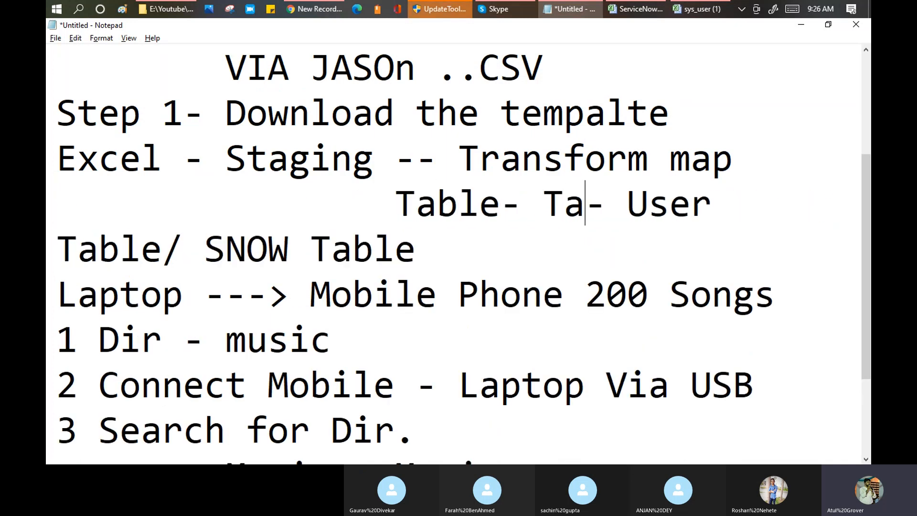
pyautogui.press('Return')
pyautogui.press('Tab')
pyautogui.press('Tab')
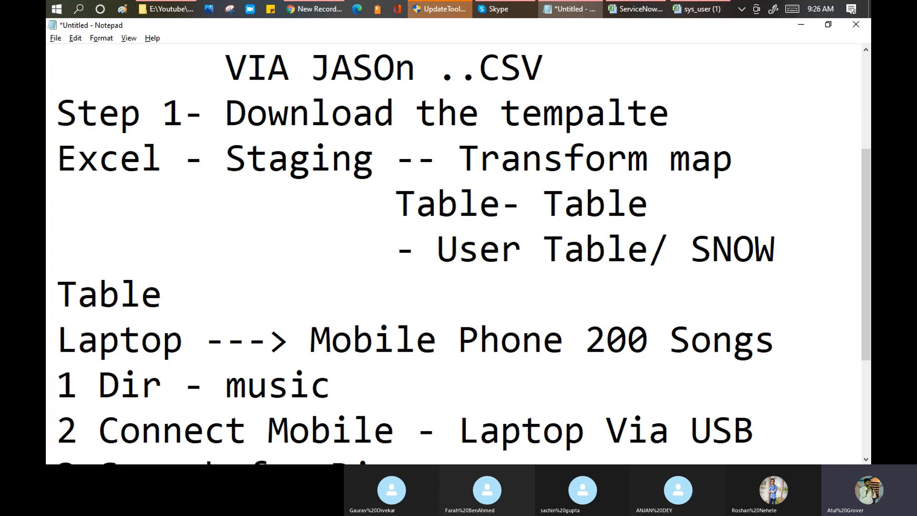
pyautogui.write('Field - Fiel')
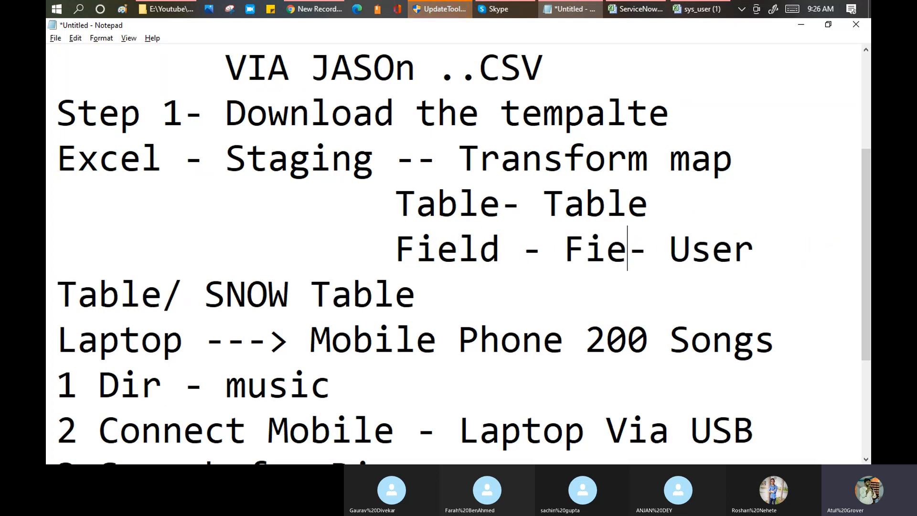
pyautogui.write('d')
pyautogui.press('Return')
pyautogui.press('Return')
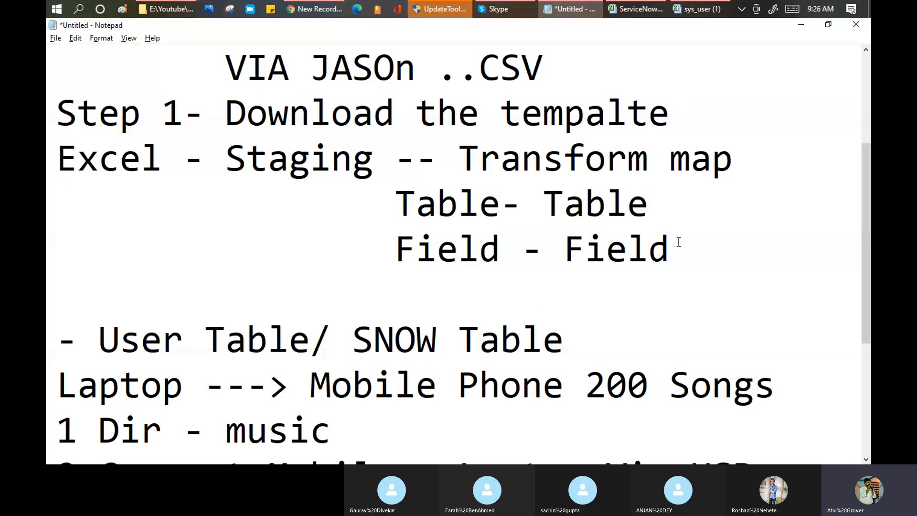
pyautogui.hotkey('alt', 'Tab')
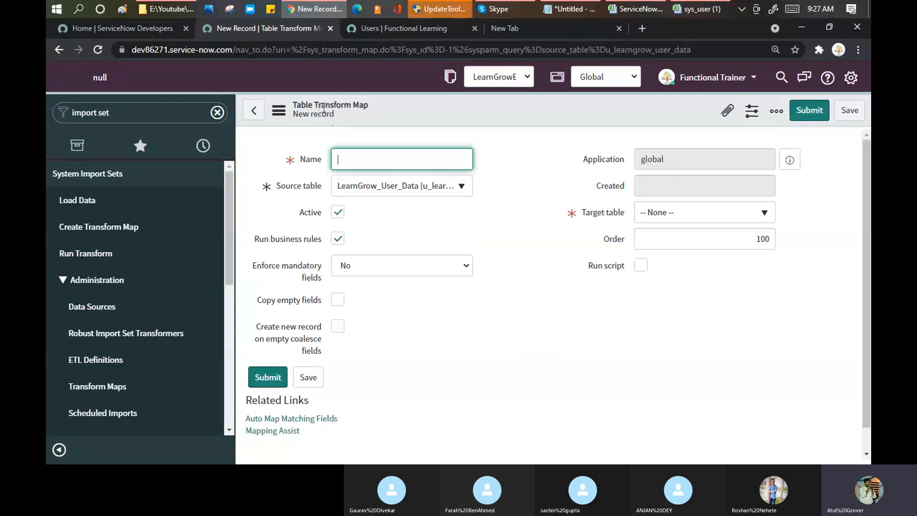
# Name the transform map Data_user_LNG, with source LearnGrow_User_Data and target User [sys_user].
pyautogui.write('Data_user_LNG')
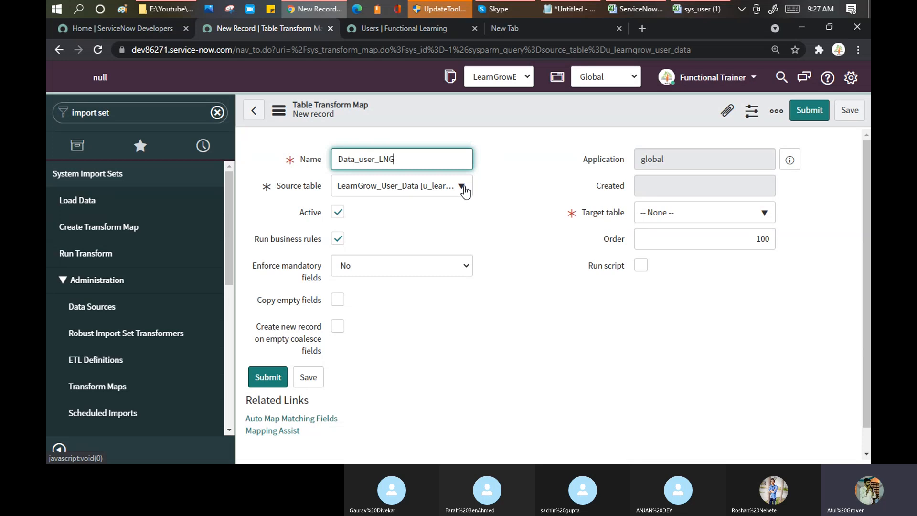
pyautogui.click(462, 194)
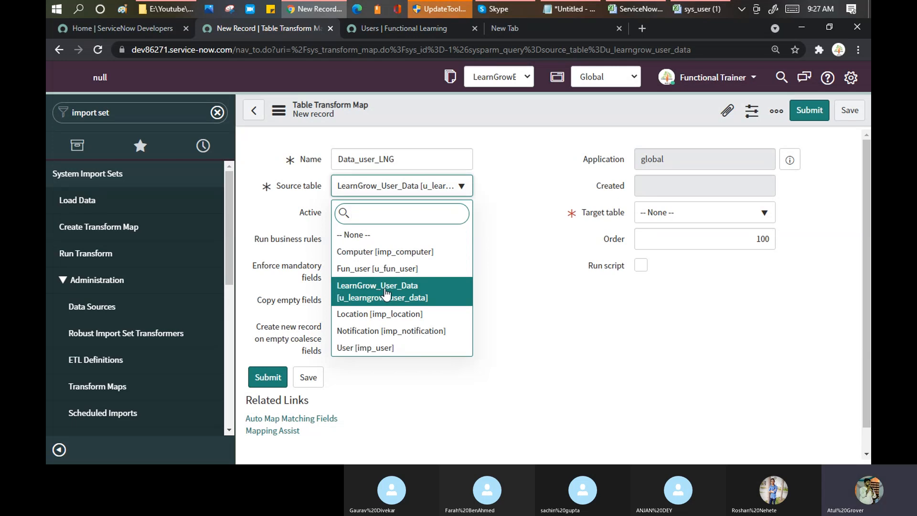
pyautogui.click(385, 293)
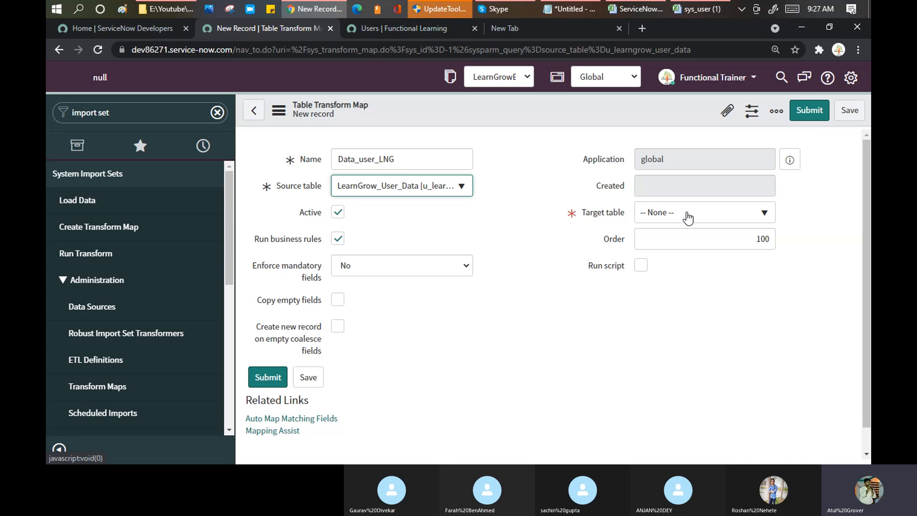
pyautogui.click(688, 217)
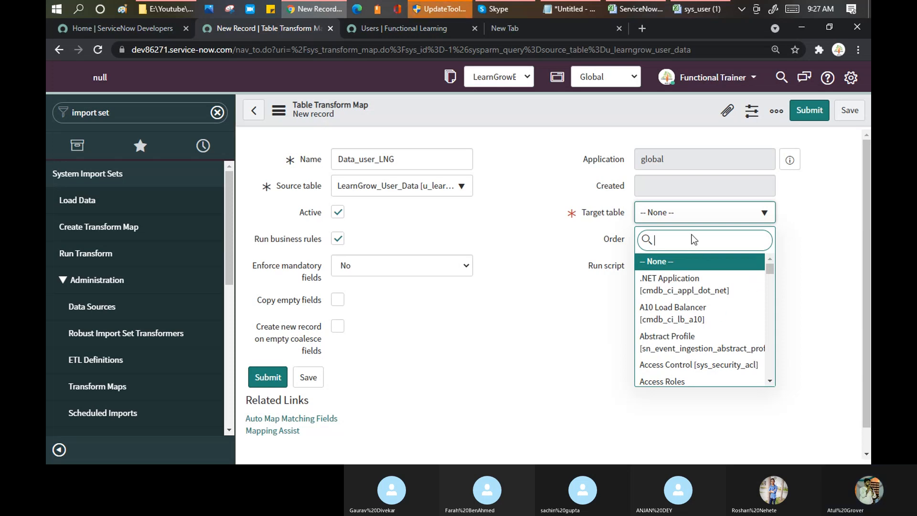
pyautogui.write('[sys_user')
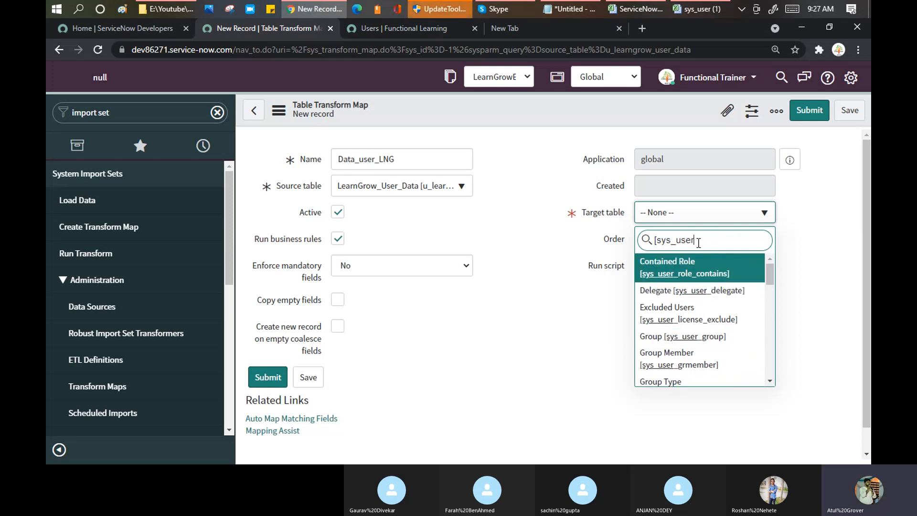
pyautogui.write(']')
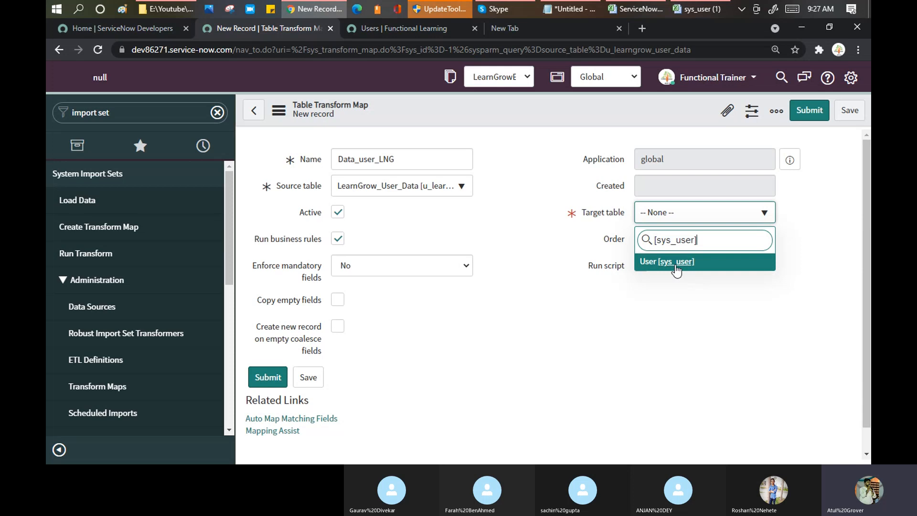
pyautogui.click(677, 266)
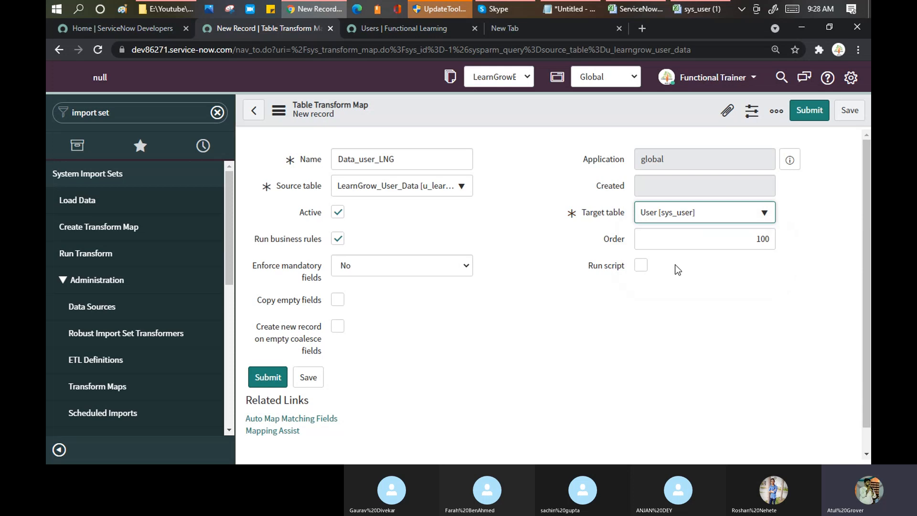
pyautogui.hotkey('alt', 'Tab')
# In the Notepad notes, highlight the words Staging and Transform in the flow line.
pyautogui.click(437, 206)
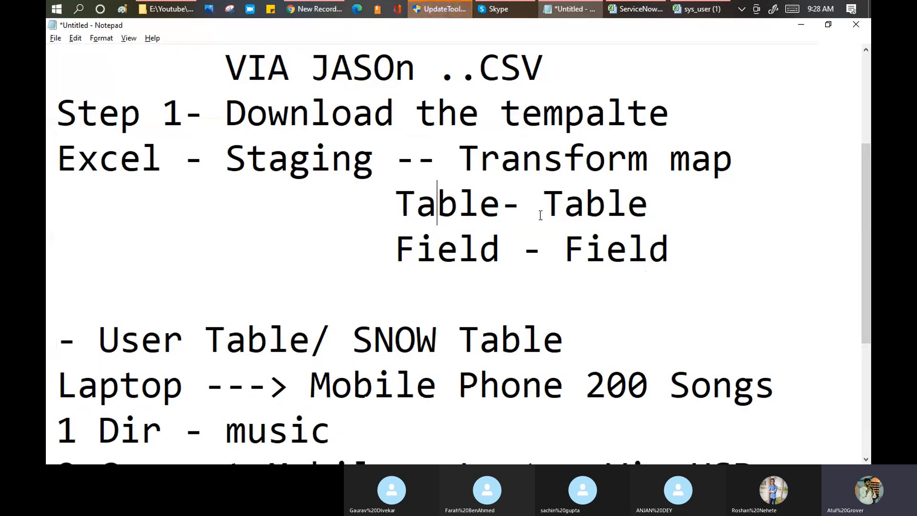
pyautogui.click(621, 207)
pyautogui.doubleClick(290, 156)
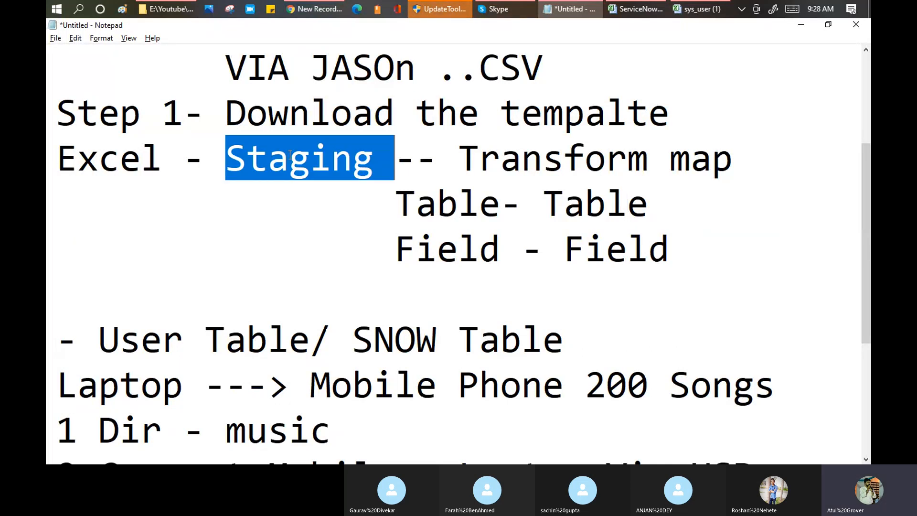
pyautogui.doubleClick(549, 158)
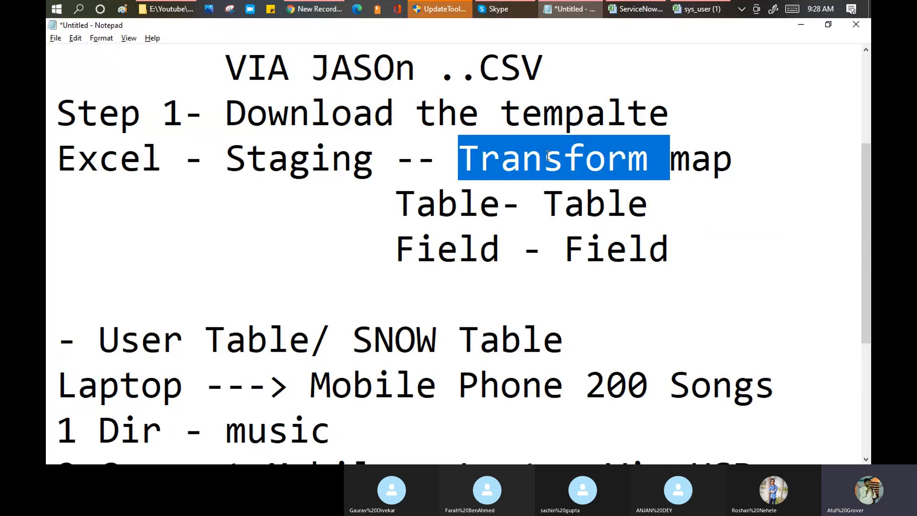
# Check the transform map's Enforce mandatory fields choices and leave it at No.
pyautogui.hotkey('alt', 'Tab')
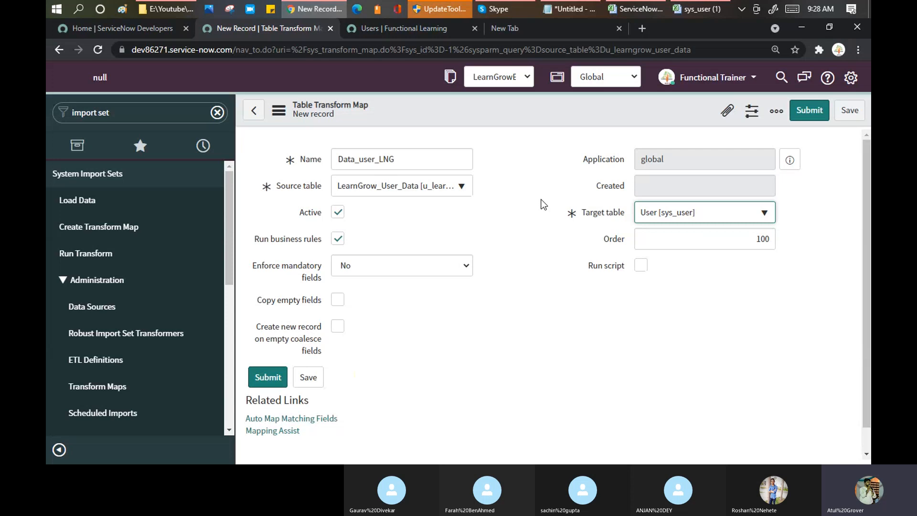
pyautogui.scroll(-1, 528, 199)
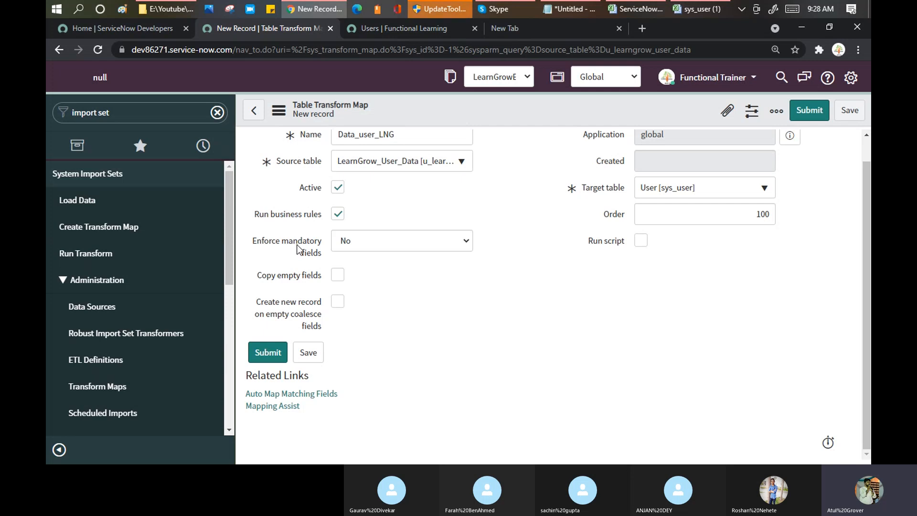
pyautogui.click(389, 248)
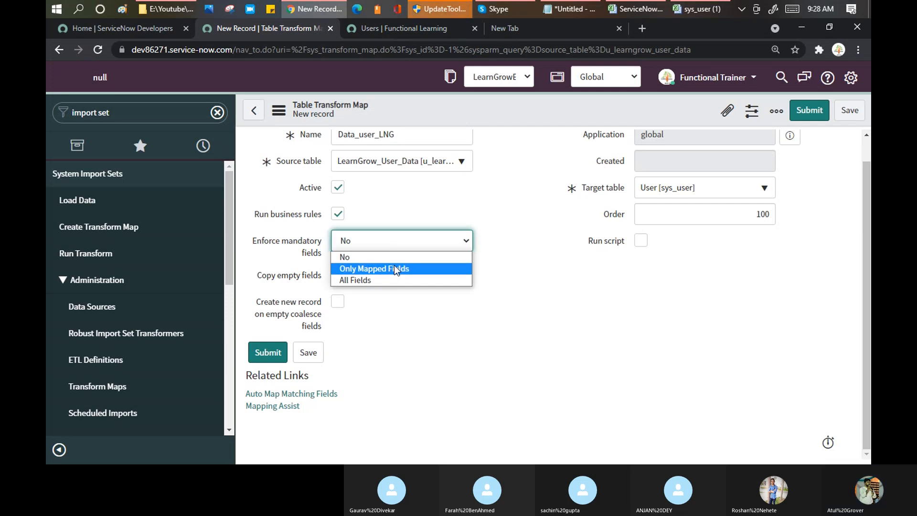
pyautogui.press('Escape')
pyautogui.hotkey('alt', 'Tab')
pyautogui.hotkey('alt', 'Tab')
pyautogui.hotkey('alt', 'Tab')
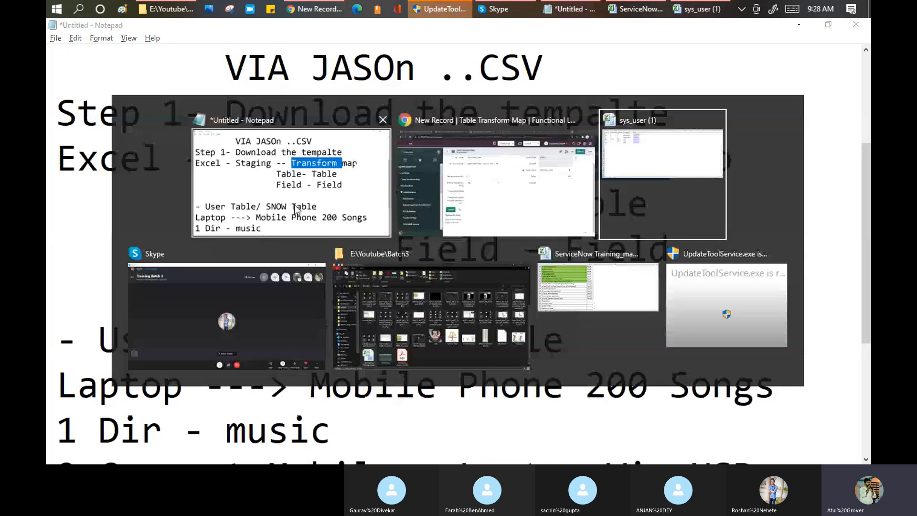
# Review the Company entries (D1:D7) in the six-row user table in Excel.
pyautogui.click(212, 125)
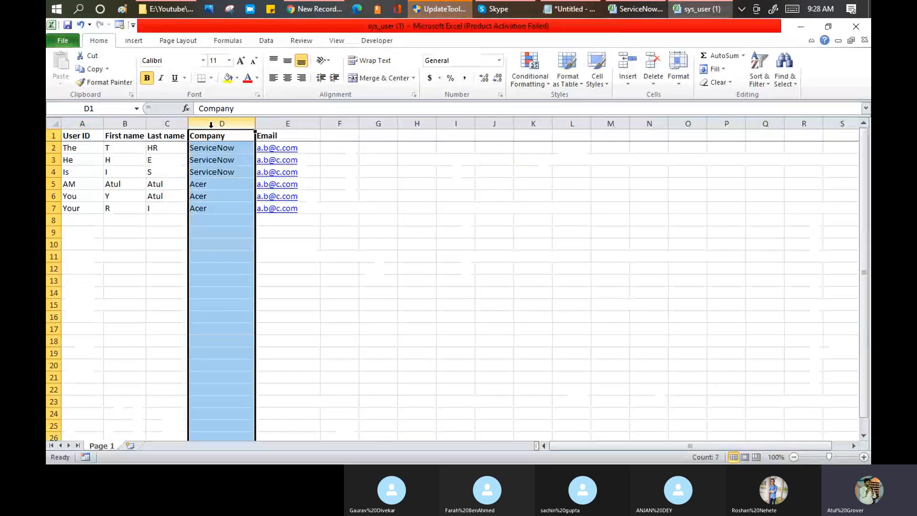
pyautogui.moveTo(75, 136); pyautogui.dragTo(292, 212)
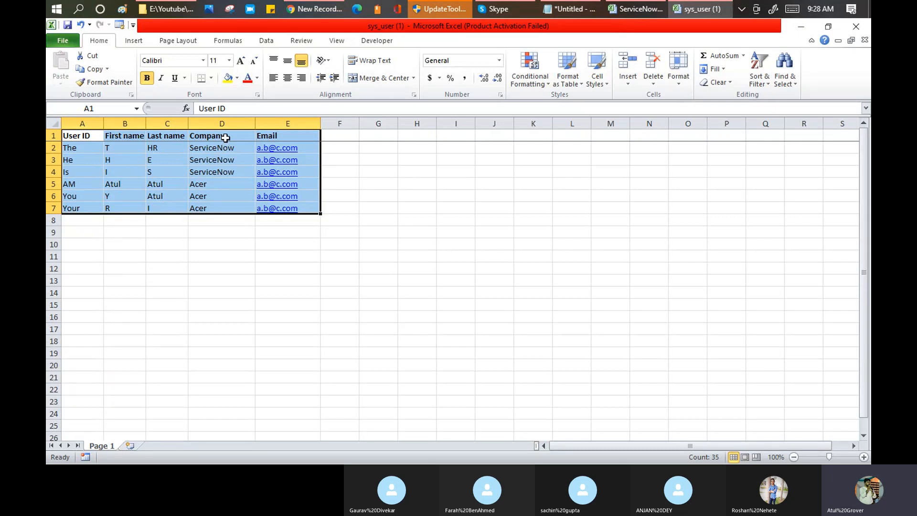
pyautogui.moveTo(225, 138); pyautogui.dragTo(238, 206)
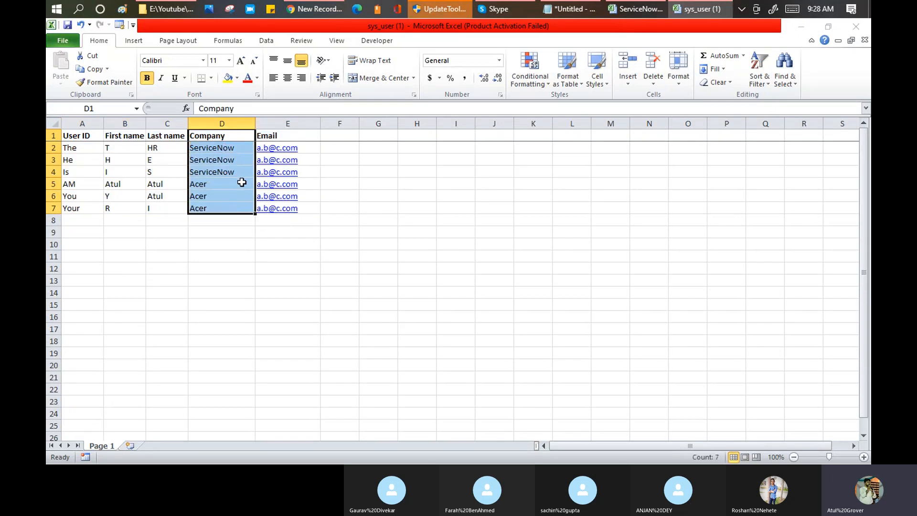
pyautogui.hotkey('alt', 'Tab')
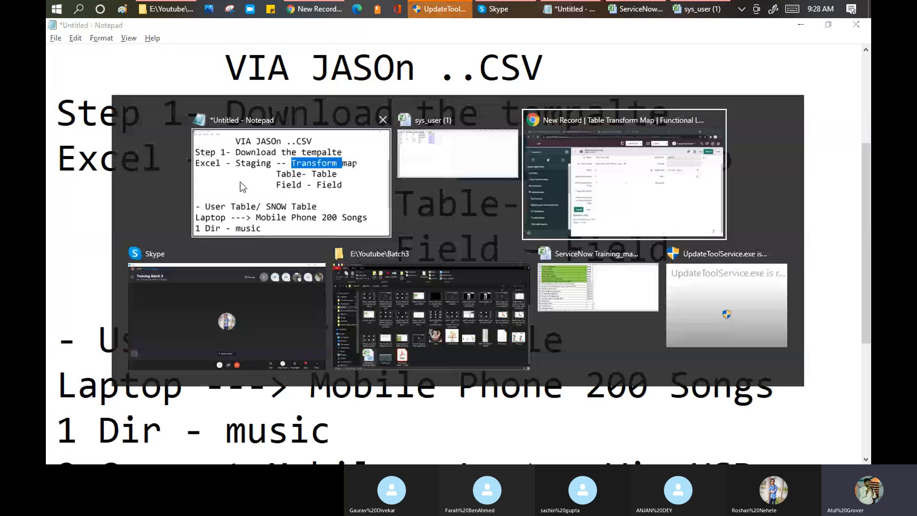
# Set the transform map's Enforce mandatory fields to Only Mapped Fields.
pyautogui.click(665, 141)
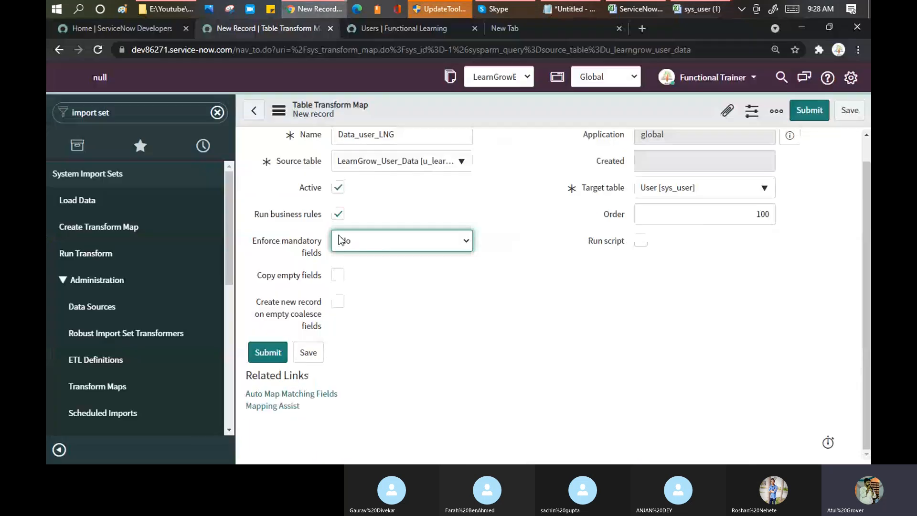
pyautogui.click(353, 246)
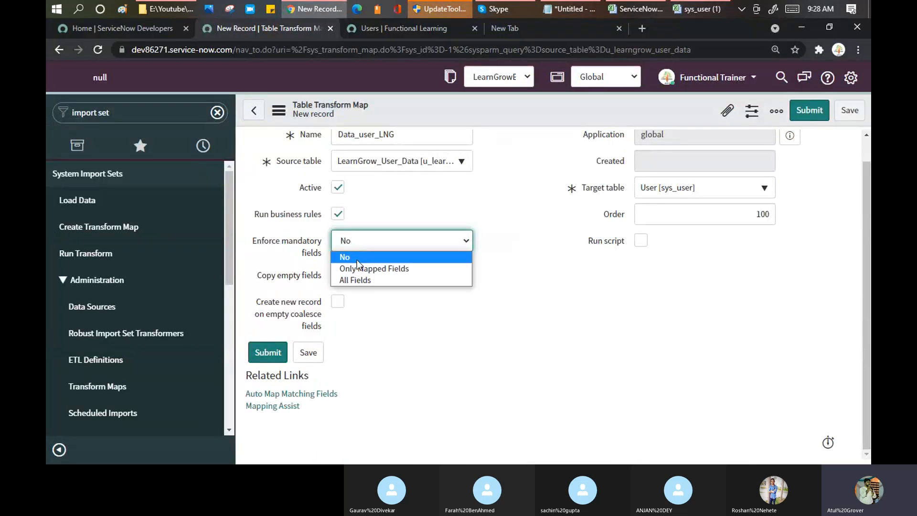
pyautogui.click(360, 269)
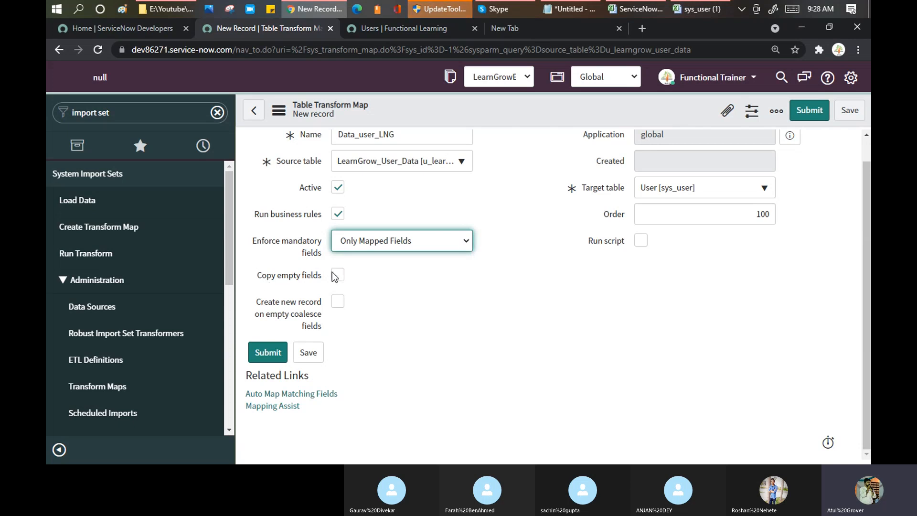
pyautogui.hotkey('alt', 'Tab')
pyautogui.hotkey('alt', 'Tab')
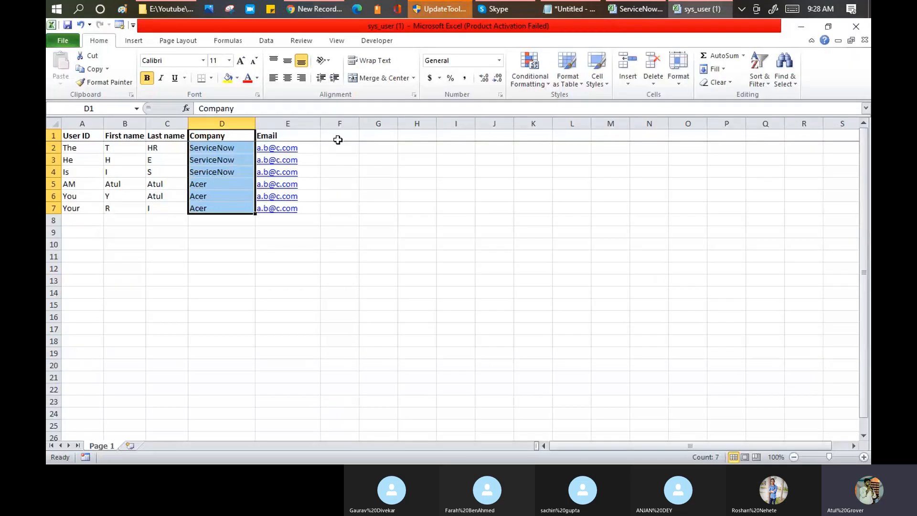
# Start a heading in cell F1, then erase the partly typed text.
pyautogui.click(337, 135)
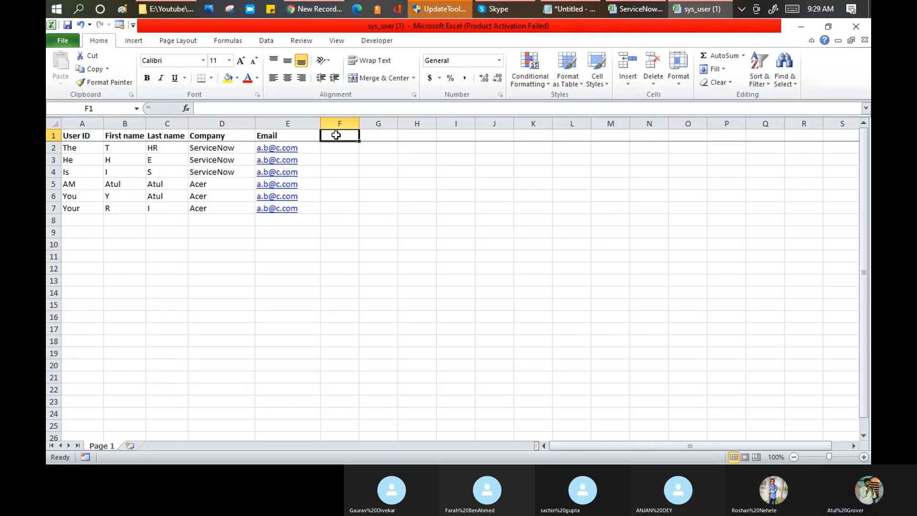
pyautogui.write('Pa')
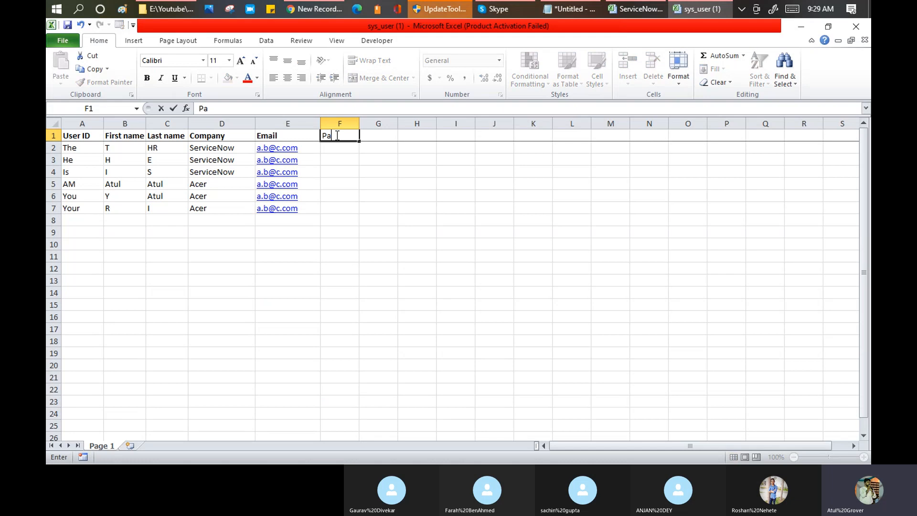
pyautogui.press('BackSpace')
pyautogui.press('BackSpace')
pyautogui.press('BackSpace')
# From the ServiceNow Users list, open a blank new User record.
pyautogui.click(305, 11)
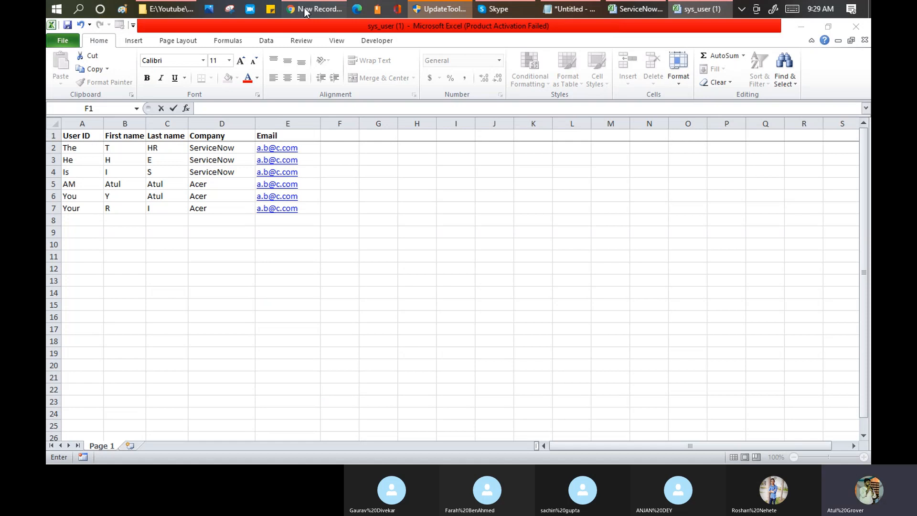
pyautogui.click(304, 10)
pyautogui.click(117, 77)
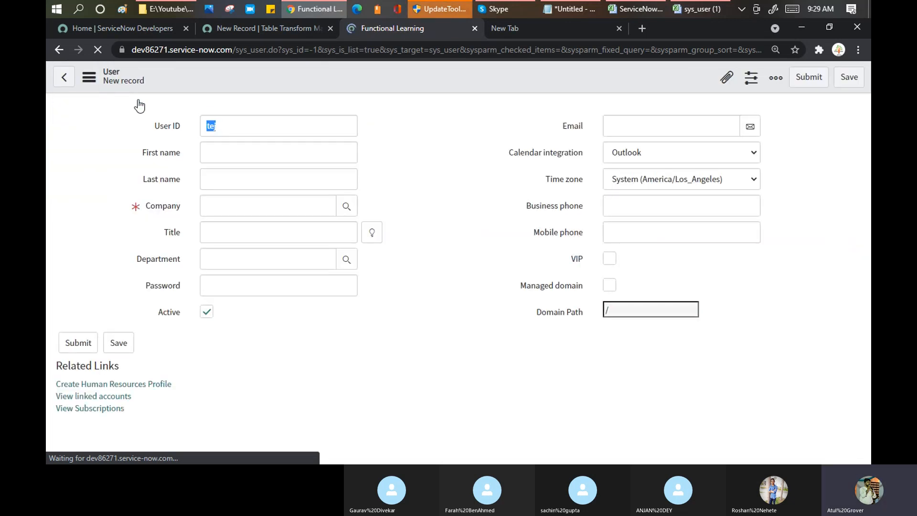
# Look over the Business phone field name and entry on the new User form.
pyautogui.moveTo(581, 208); pyautogui.dragTo(542, 209)
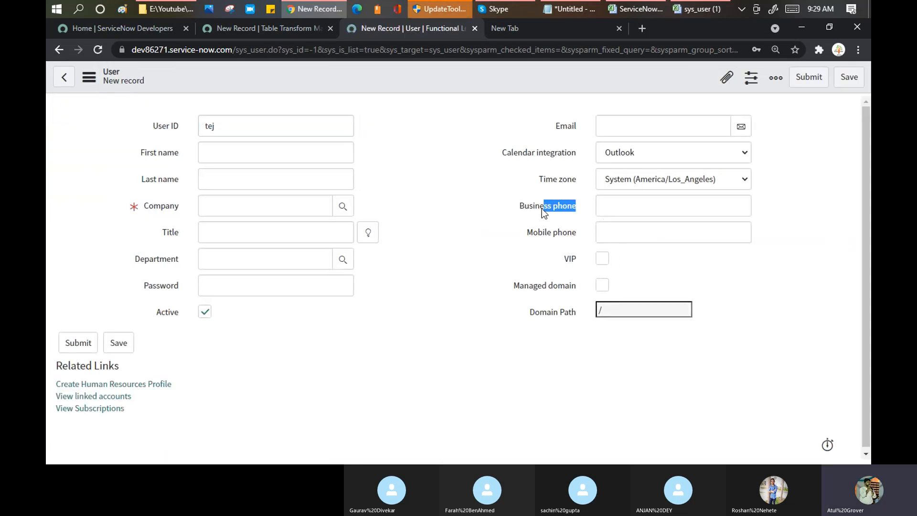
pyautogui.click(519, 207)
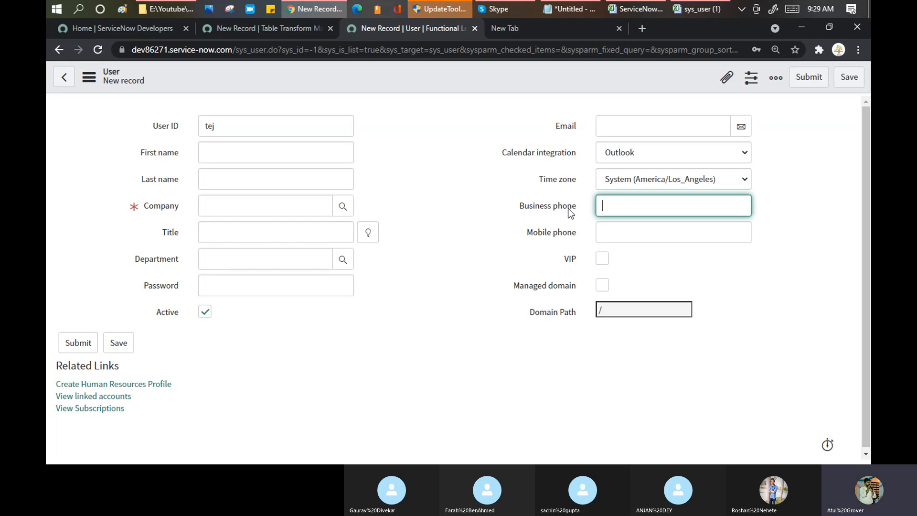
pyautogui.moveTo(578, 205); pyautogui.dragTo(522, 208)
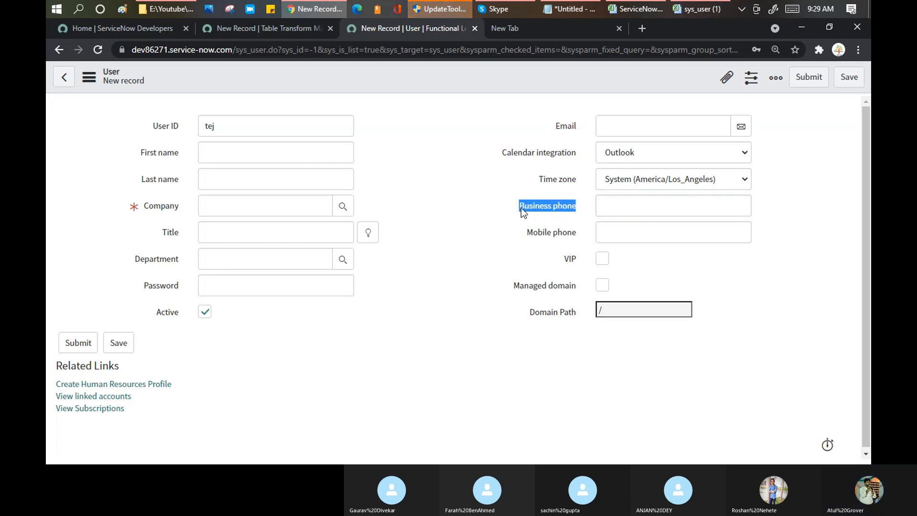
pyautogui.click(521, 208)
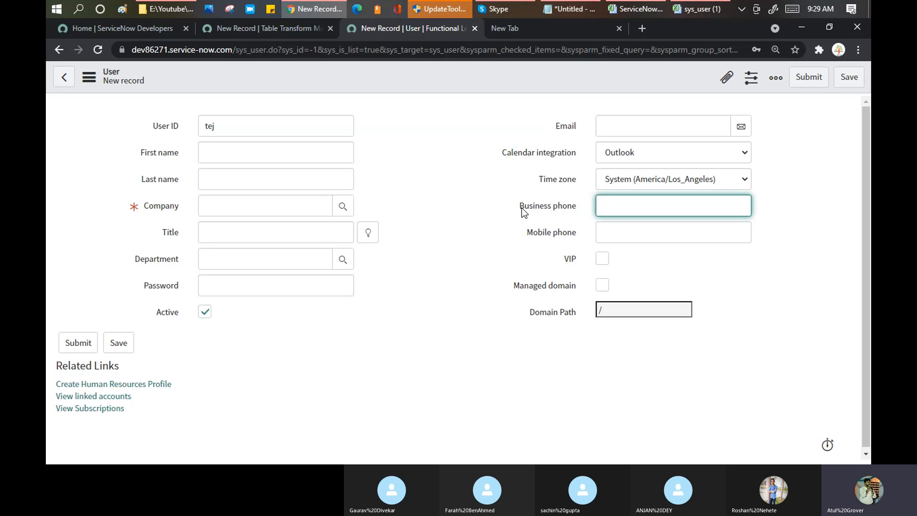
pyautogui.hotkey('alt', 'Tab')
# Enter the heading 'Business Phone' in cell F1 of the user sheet.
pyautogui.write('Bus')
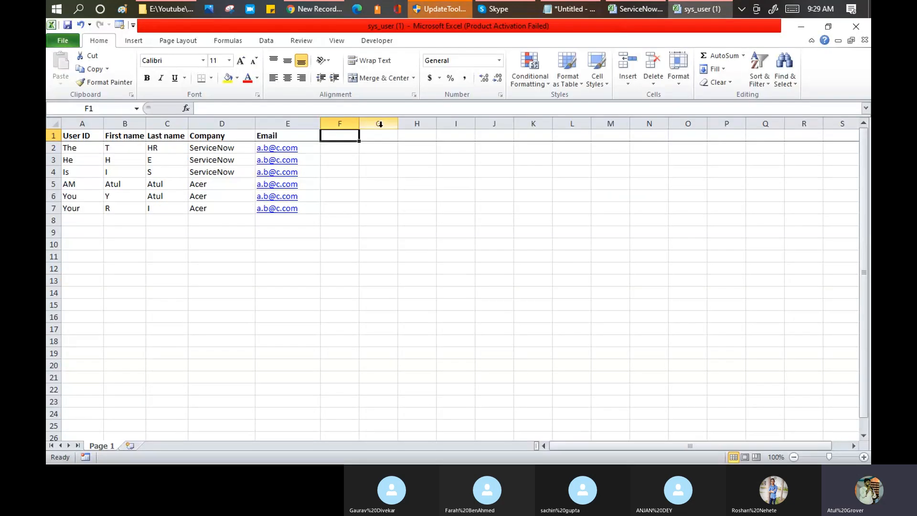
pyautogui.write('i')
pyautogui.press('BackSpace')
pyautogui.write('s')
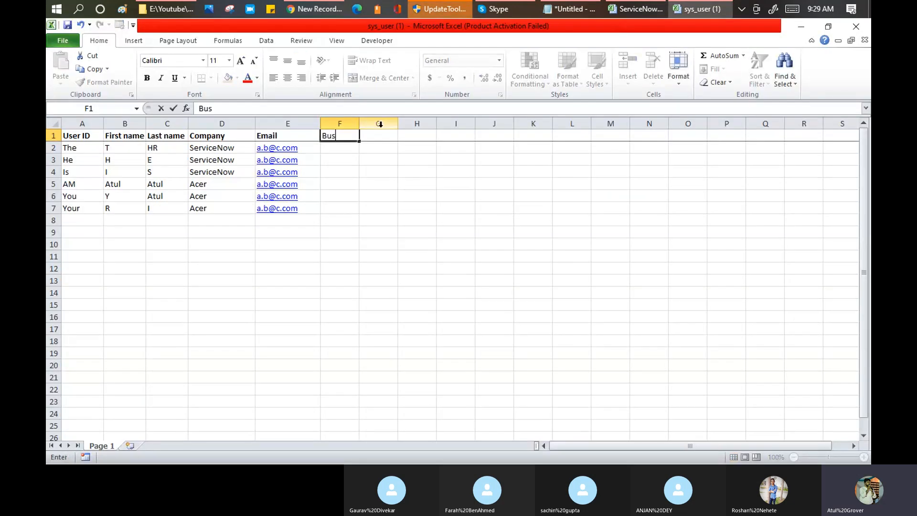
pyautogui.write('iness Phone')
pyautogui.press('Return')
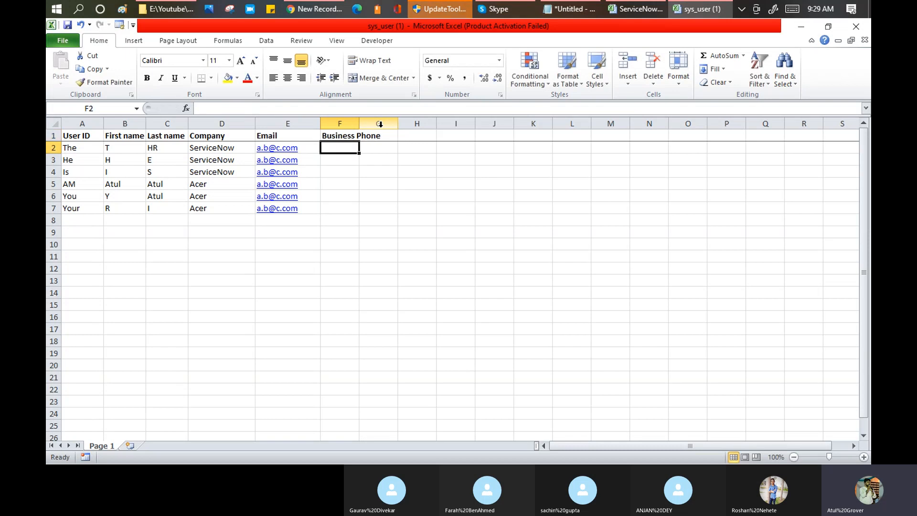
pyautogui.click(308, 13)
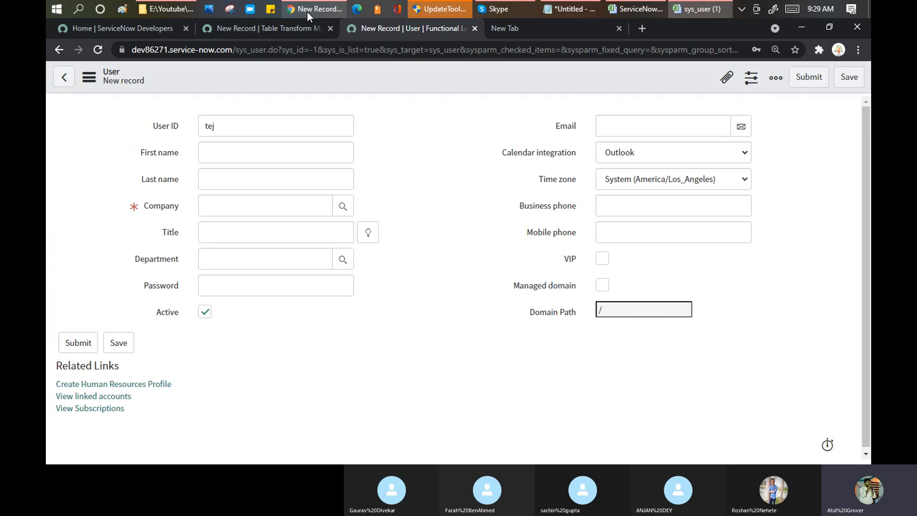
# Look at the transform map's Copy empty fields option, then select cell F3 in Excel.
pyautogui.click(308, 13)
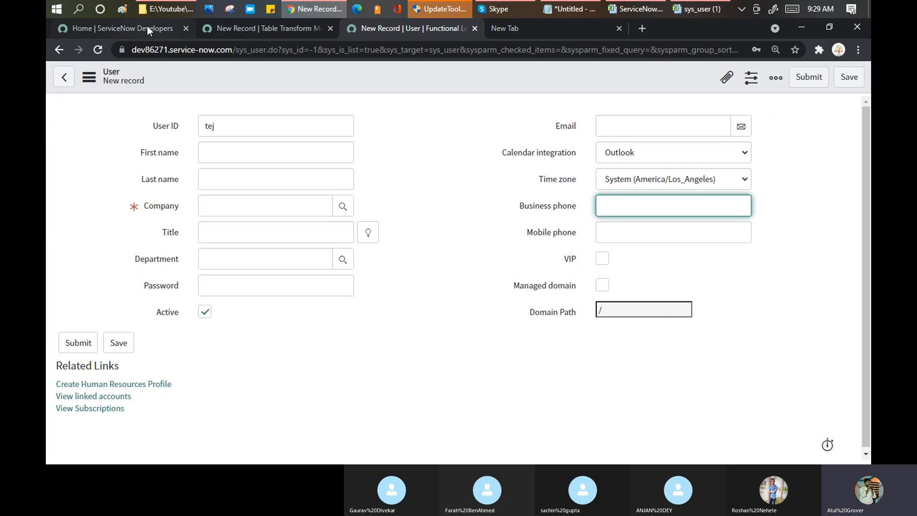
pyautogui.hotkey('ctrl', 'shift', 'Tab')
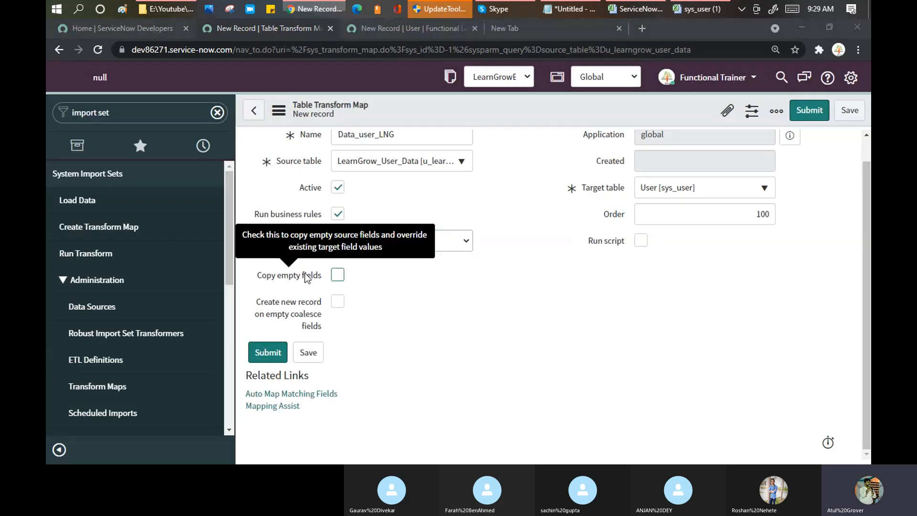
pyautogui.hotkey('alt', 'Tab')
pyautogui.click(349, 160)
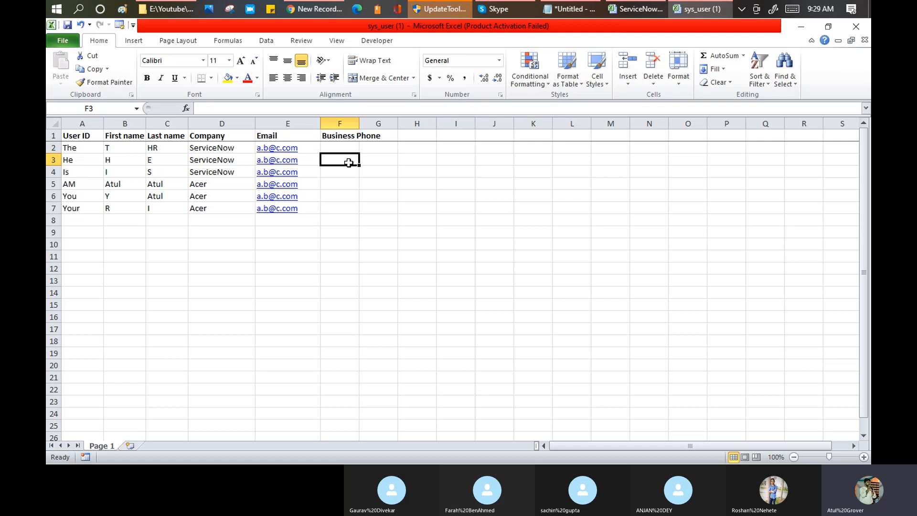
# Try 5623 as the first user's Business Phone, then delete it to leave the column empty.
pyautogui.click(85, 147)
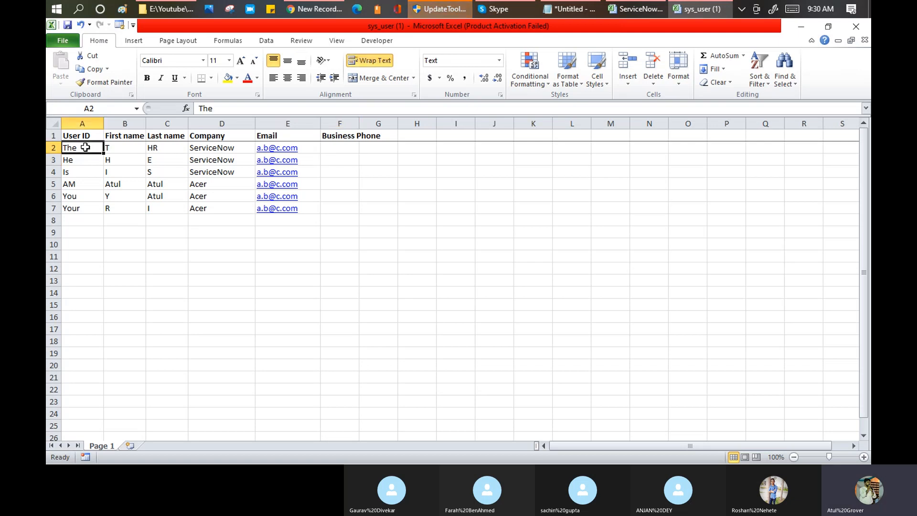
pyautogui.click(349, 144)
pyautogui.write('56')
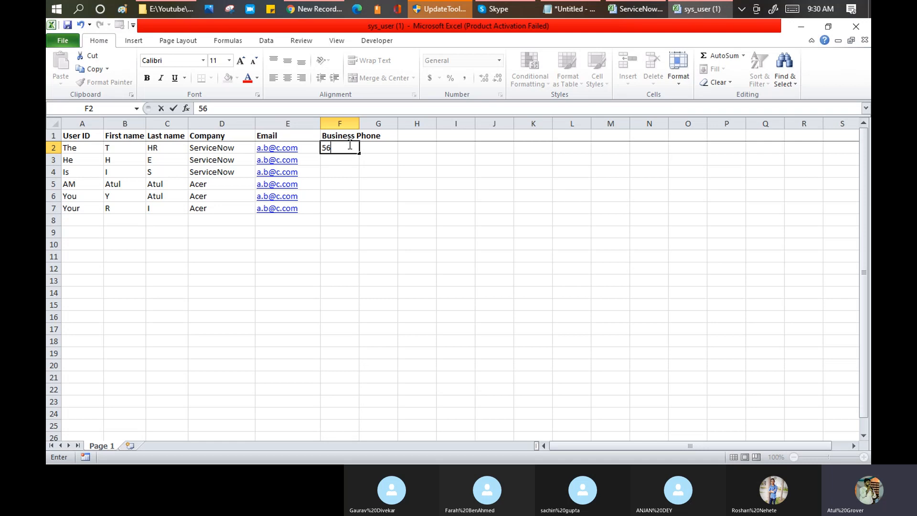
pyautogui.write('23')
pyautogui.press('BackSpace')
pyautogui.press('BackSpace')
pyautogui.press('BackSpace')
pyautogui.press('BackSpace')
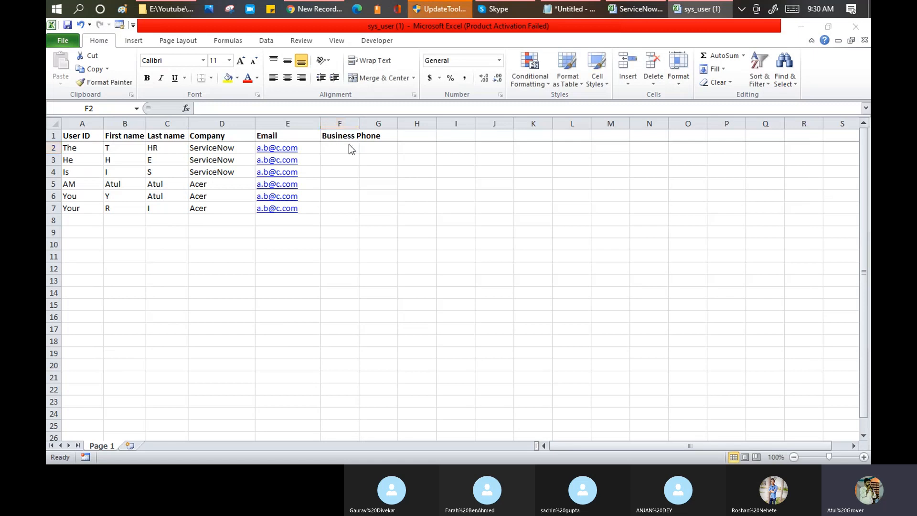
pyautogui.hotkey('alt', 'Tab')
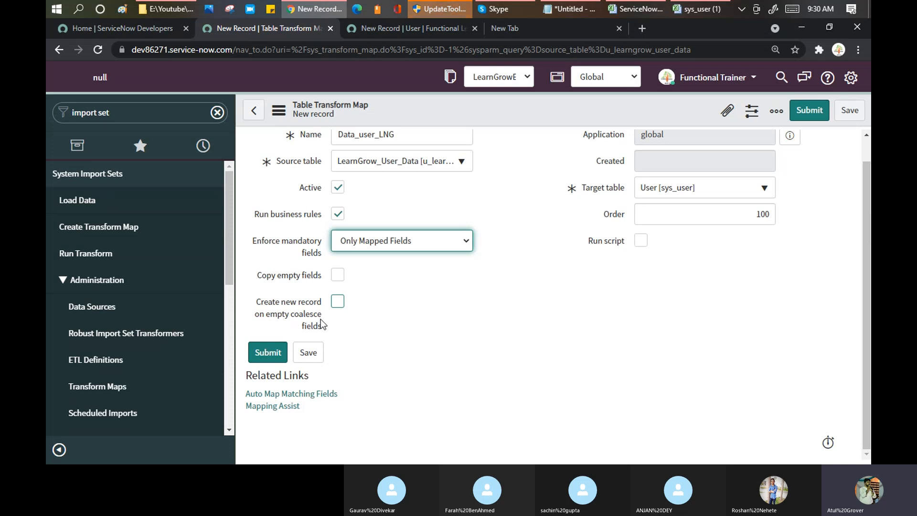
# Save the Data_user_LNG transform map record from the form's context menu.
pyautogui.moveTo(322, 325)
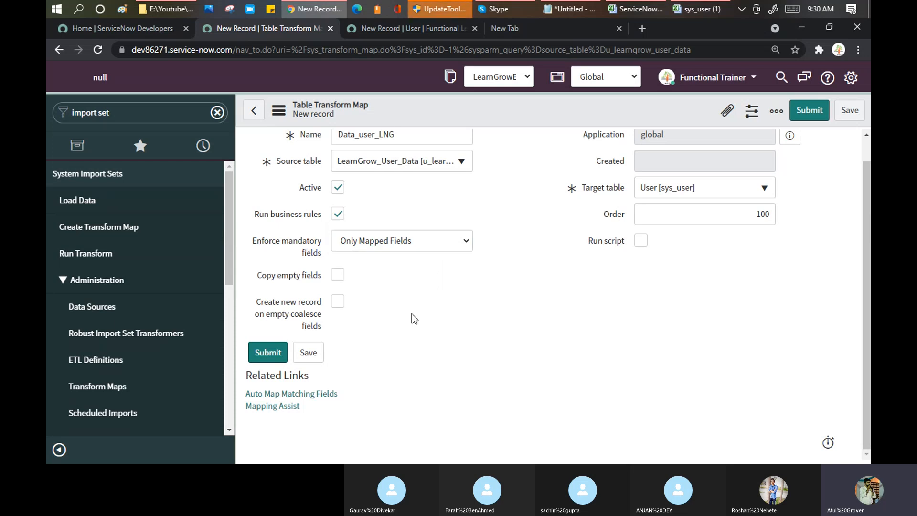
pyautogui.rightClick(509, 106)
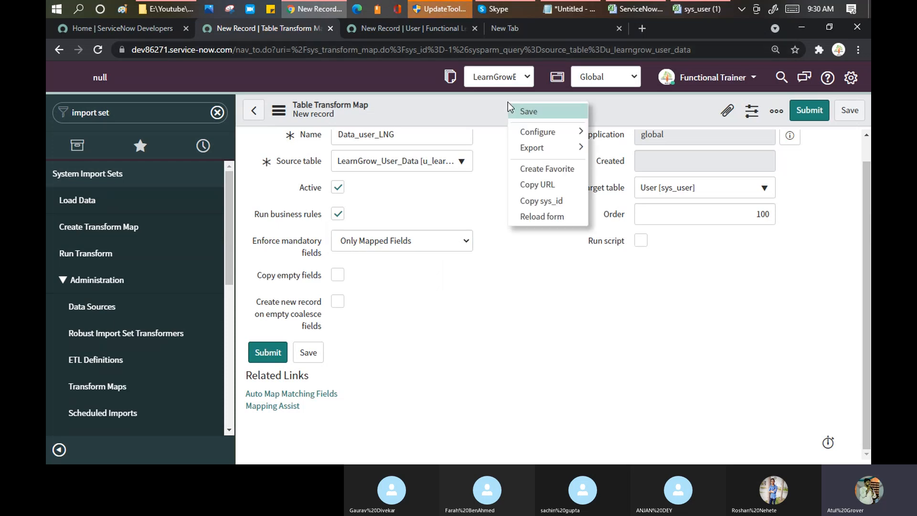
pyautogui.click(536, 115)
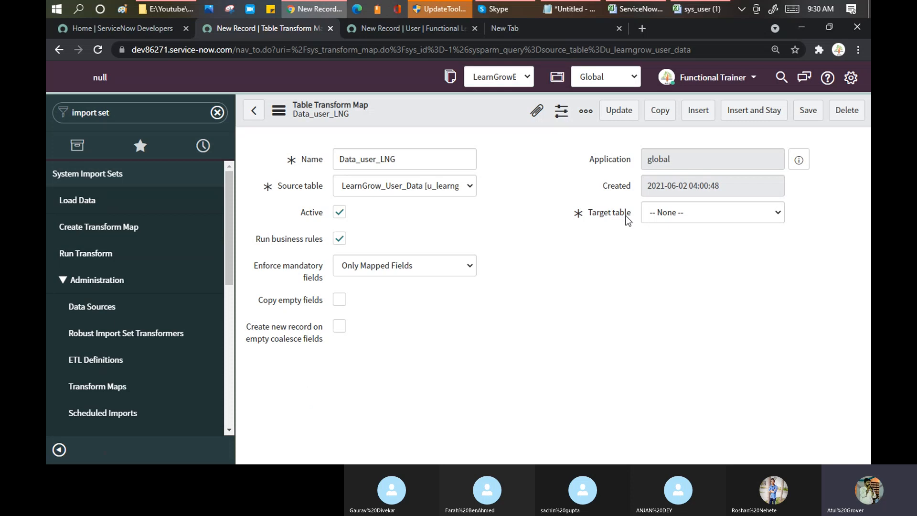
# Cycle through the open windows back to ServiceNow, then bring the Training Batch 3 Skype call forward.
pyautogui.hotkey('alt', 'Tab')
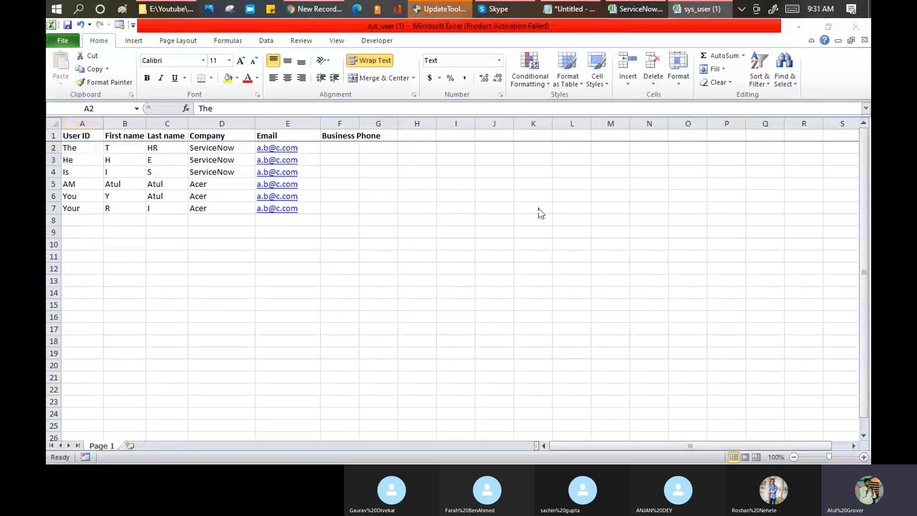
pyautogui.hotkey('alt', 'Tab')
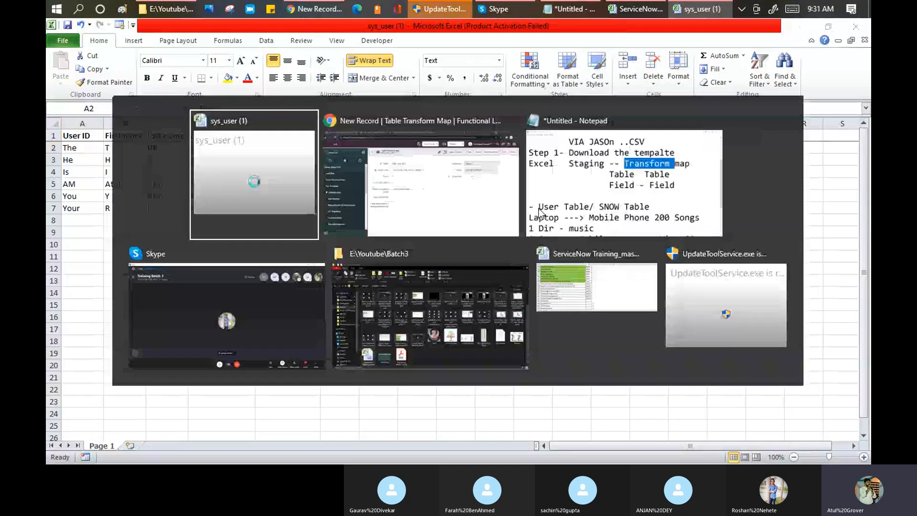
pyautogui.hotkey('alt', 'Tab')
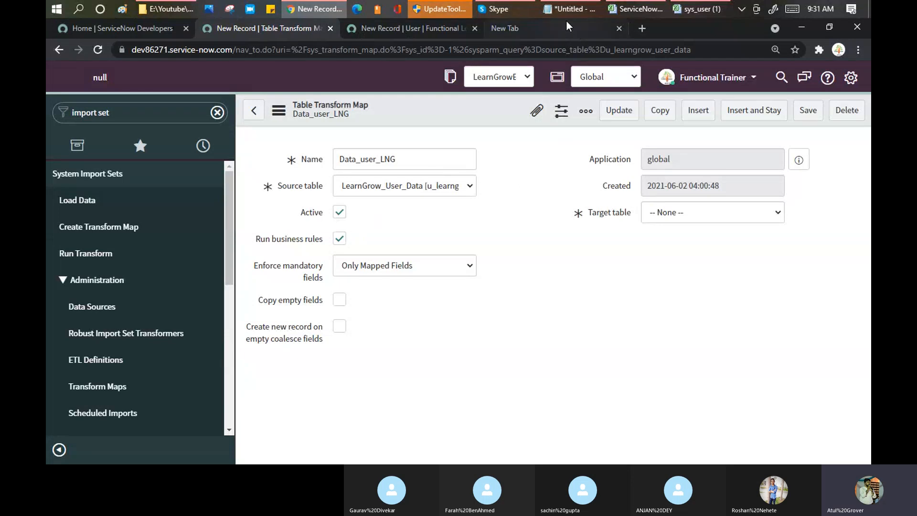
pyautogui.click(495, 9)
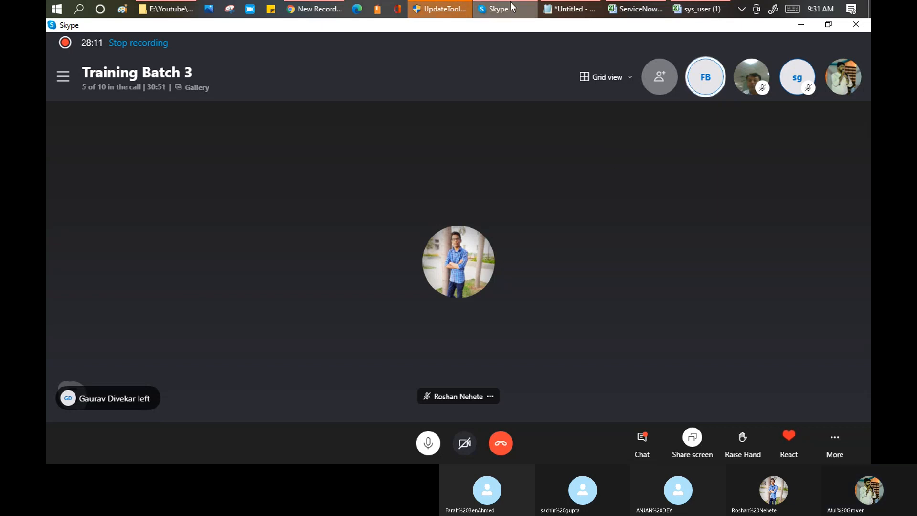
# Leave the Skype call and return to the Data_user_LNG transform map in Chrome.
pyautogui.moveTo(500, 14)
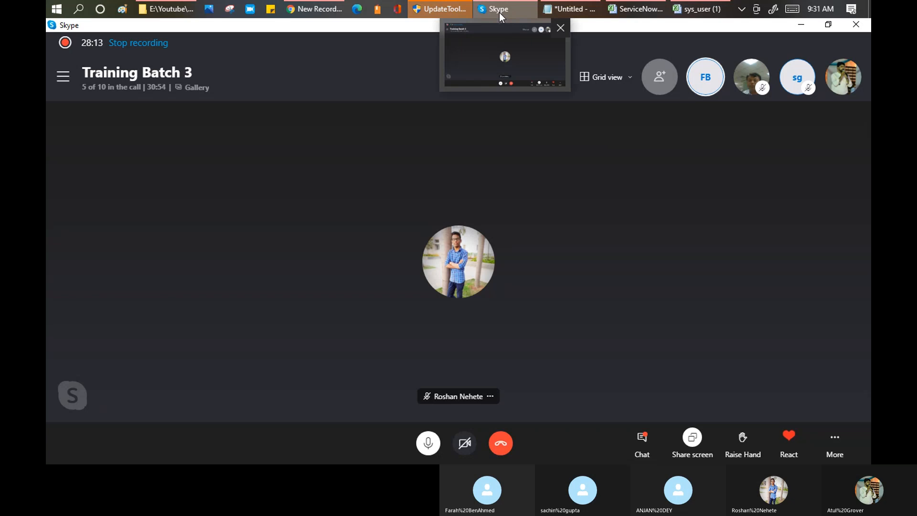
pyautogui.moveTo(319, 10)
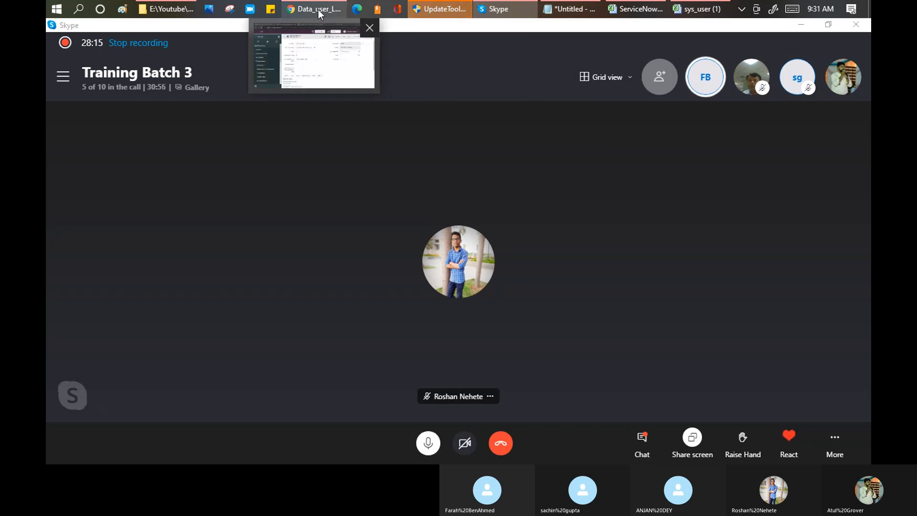
pyautogui.click(318, 10)
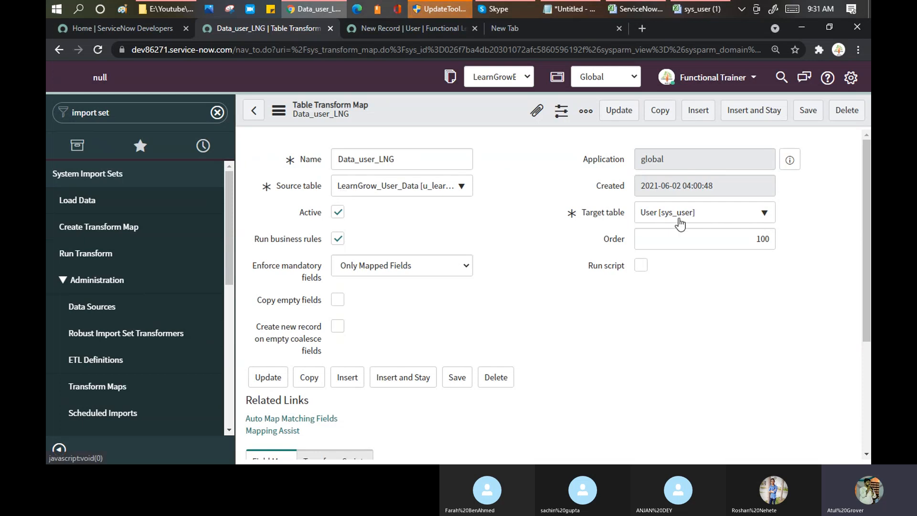
# Check the still-empty Field Maps list, then switch back to the sys_user (1) spreadsheet.
pyautogui.scroll(-3, 515, 196)
pyautogui.scroll(-1, 516, 196)
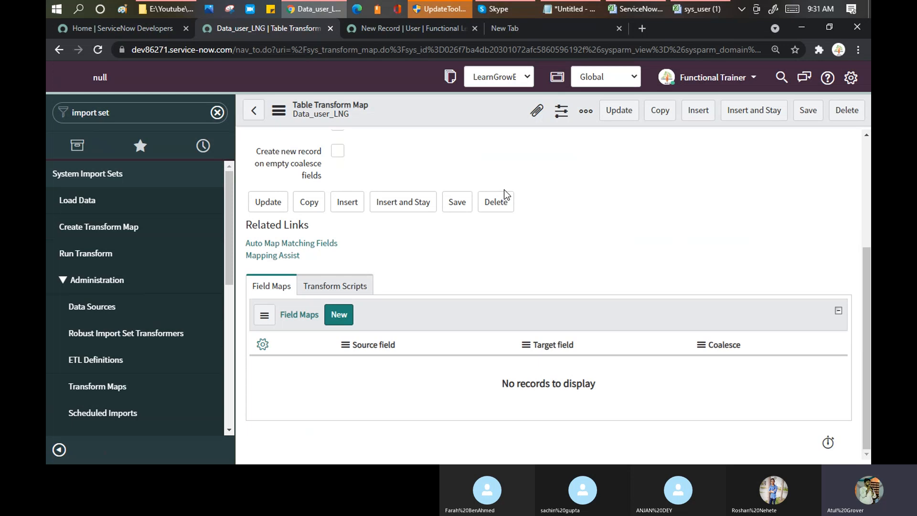
pyautogui.click(693, 11)
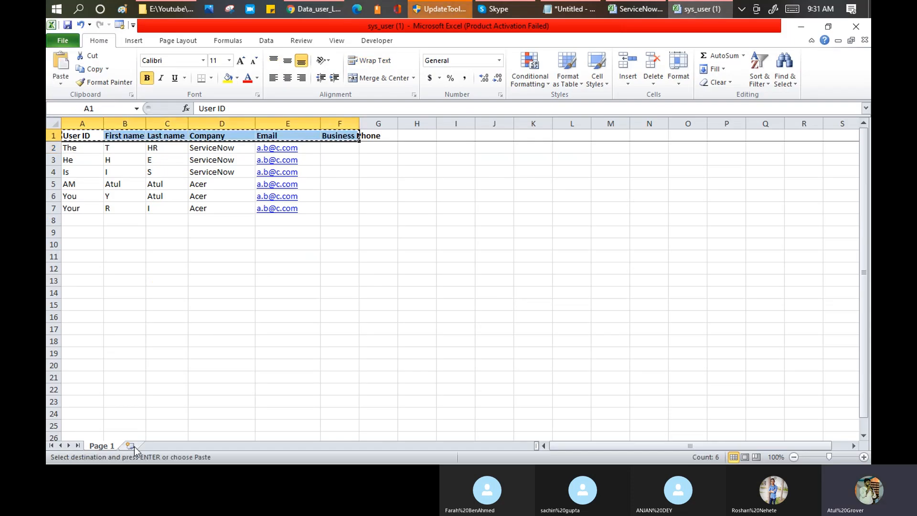
pyautogui.click(132, 447)
pyautogui.rightClick(83, 135)
pyautogui.moveTo(186, 200)
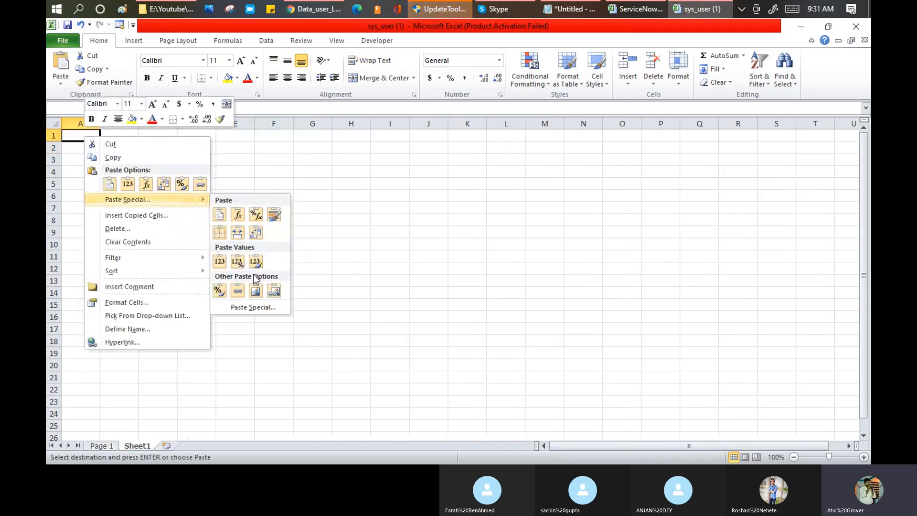
pyautogui.click(238, 233)
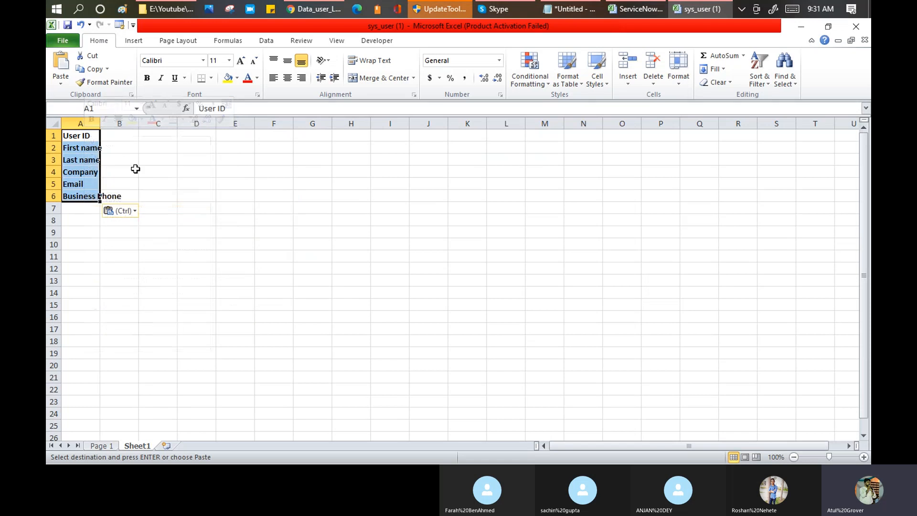
pyautogui.hotkey('ctrl', 'c')
pyautogui.click(80, 144)
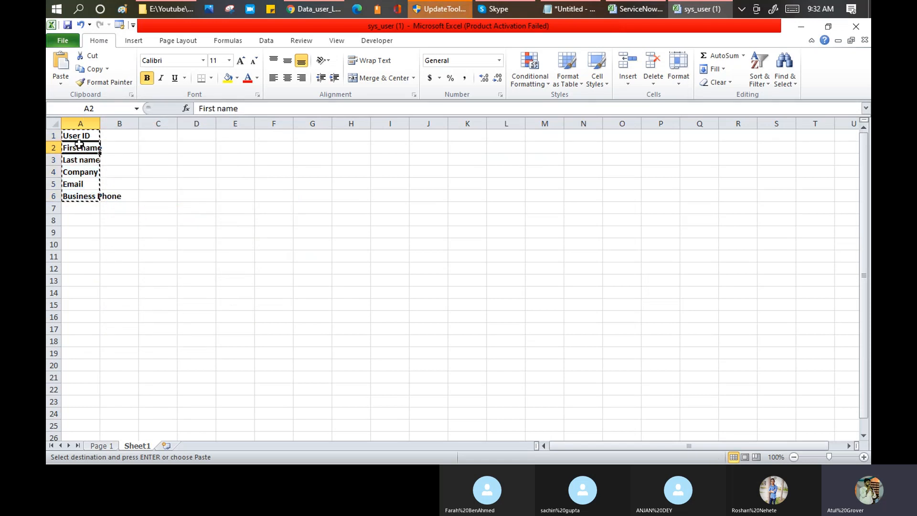
pyautogui.press('Return')
pyautogui.click(120, 146)
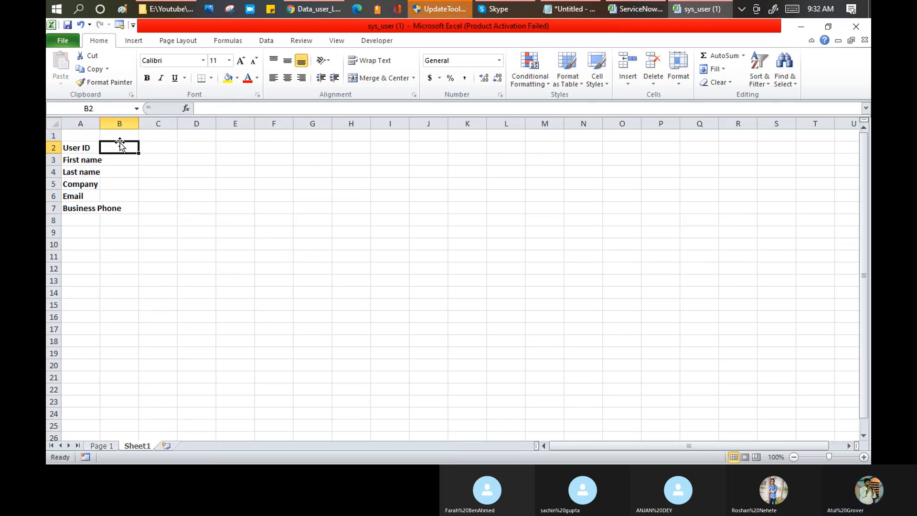
pyautogui.moveTo(80, 148); pyautogui.dragTo(74, 207)
pyautogui.hotkey('ctrl', 'c')
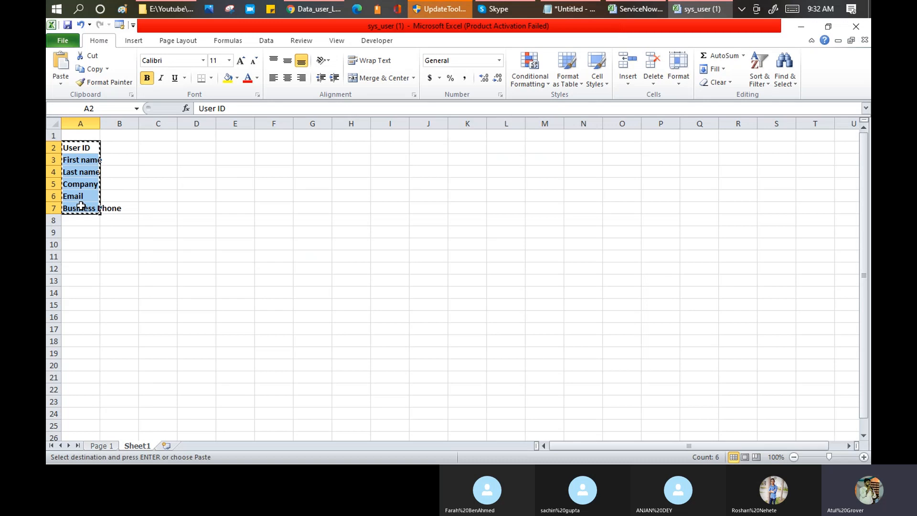
pyautogui.click(128, 147)
pyautogui.hotkey('ctrl', 'v')
pyautogui.click(86, 136)
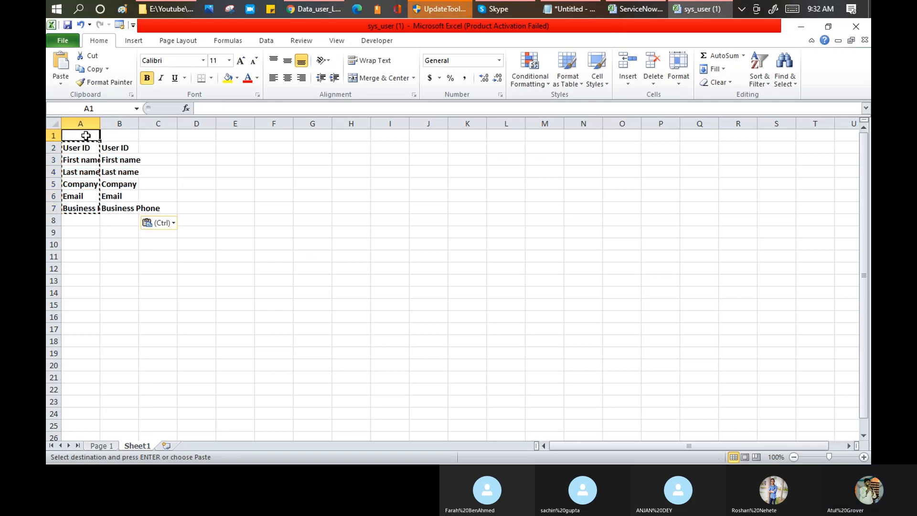
pyautogui.write('St')
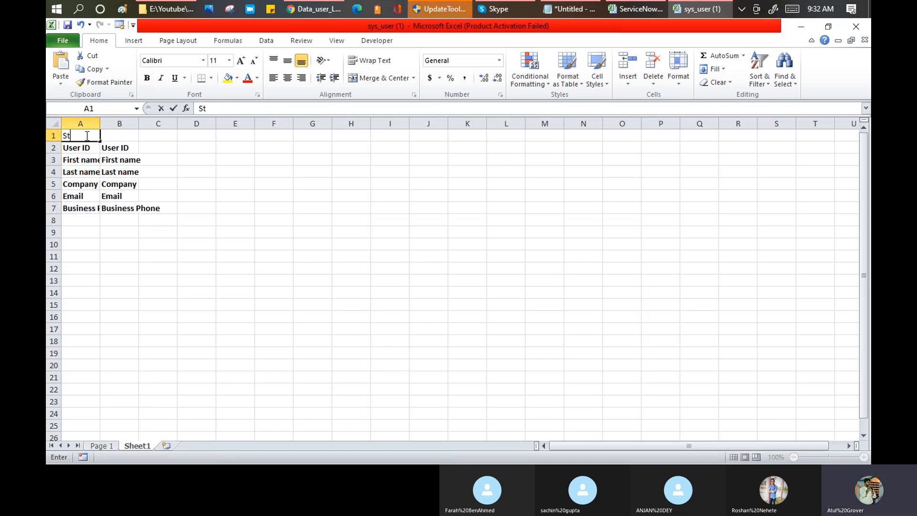
pyautogui.write('aging')
pyautogui.press('Tab')
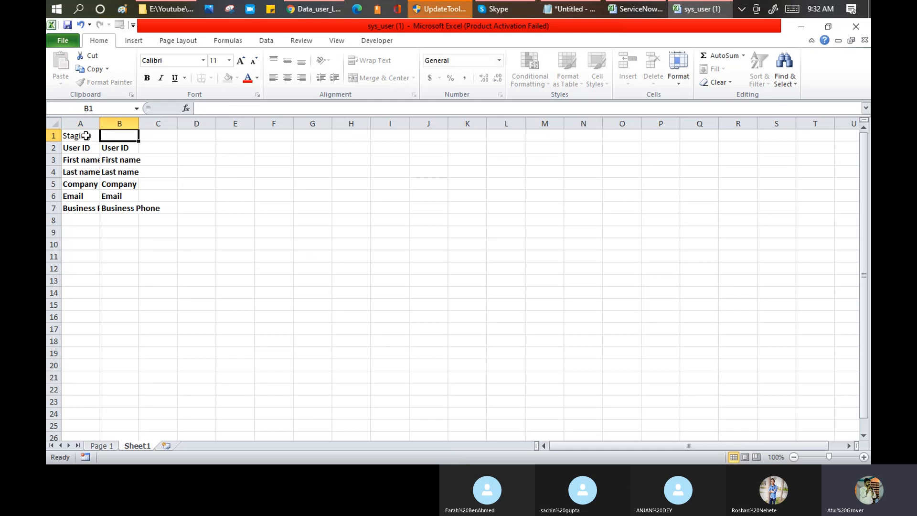
pyautogui.write('U')
pyautogui.press('BackSpace')
pyautogui.press('BackSpace')
pyautogui.write('SNOW')
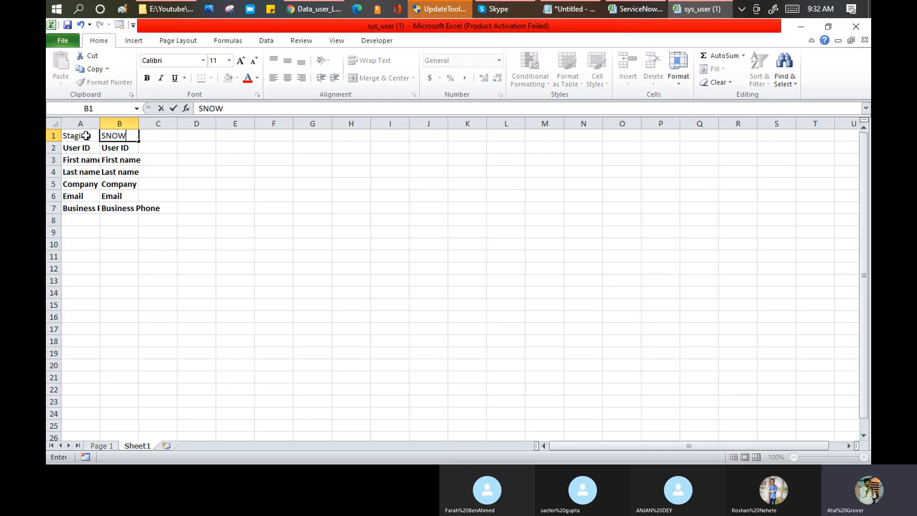
pyautogui.write(' ta')
pyautogui.press('BackSpace')
pyautogui.press('BackSpace')
pyautogui.press('BackSpace')
pyautogui.press('Return')
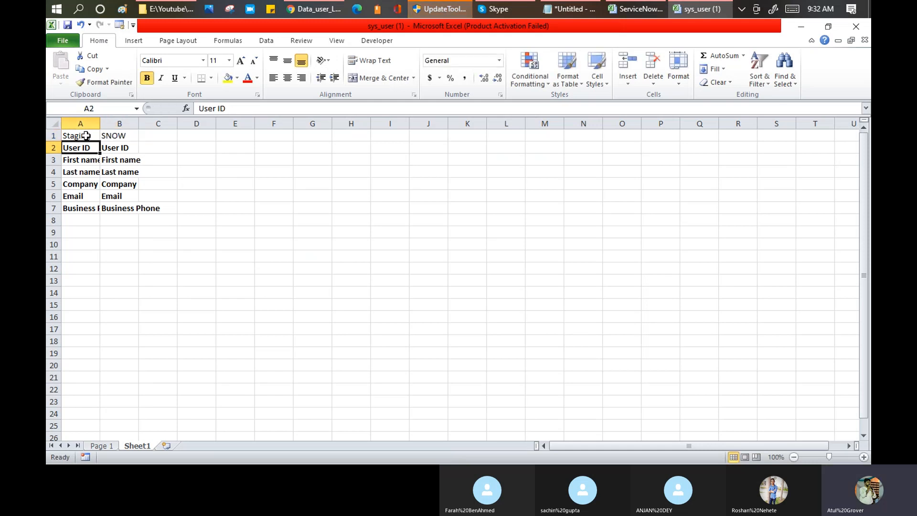
pyautogui.click(130, 136)
pyautogui.click(252, 107)
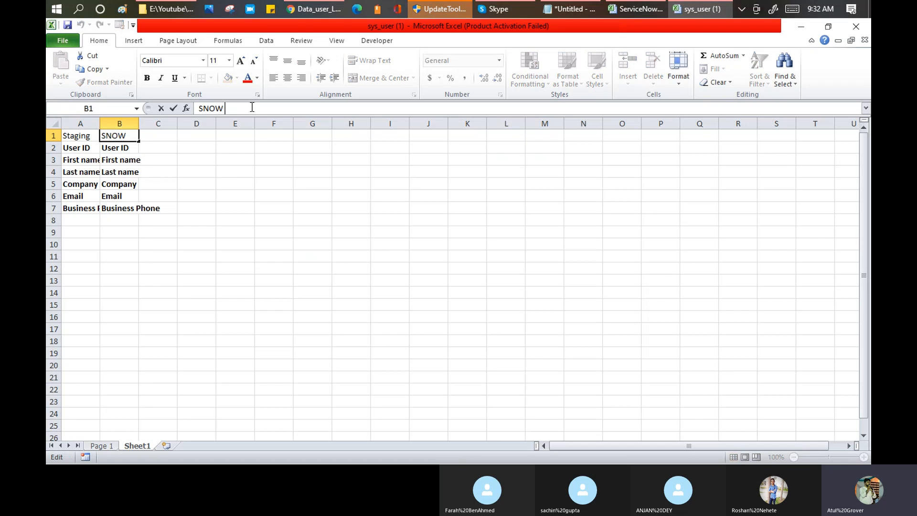
pyautogui.write('-User')
pyautogui.press('Return')
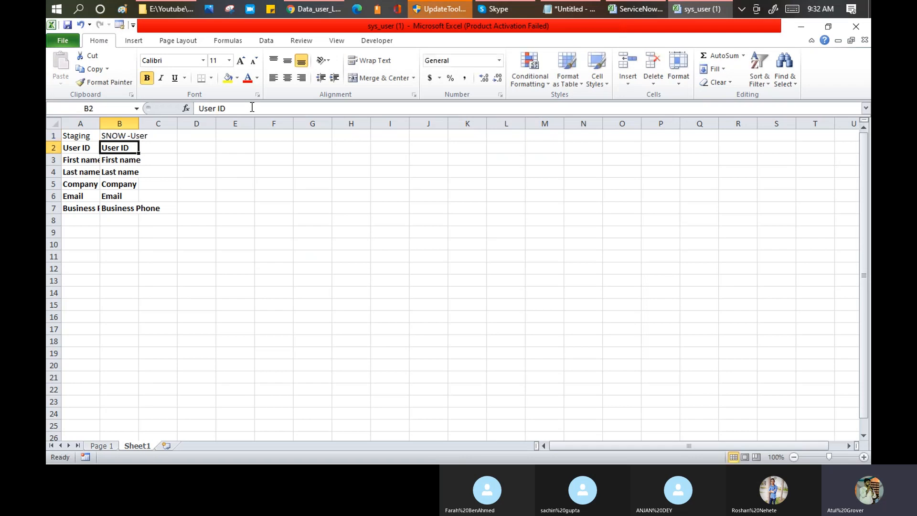
pyautogui.click(50, 124)
pyautogui.doubleClick(100, 123)
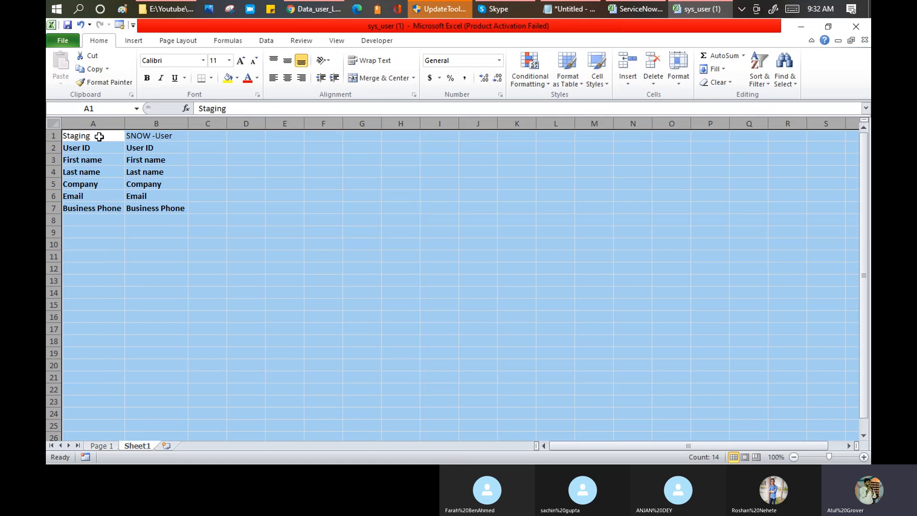
pyautogui.moveTo(98, 136); pyautogui.dragTo(154, 136)
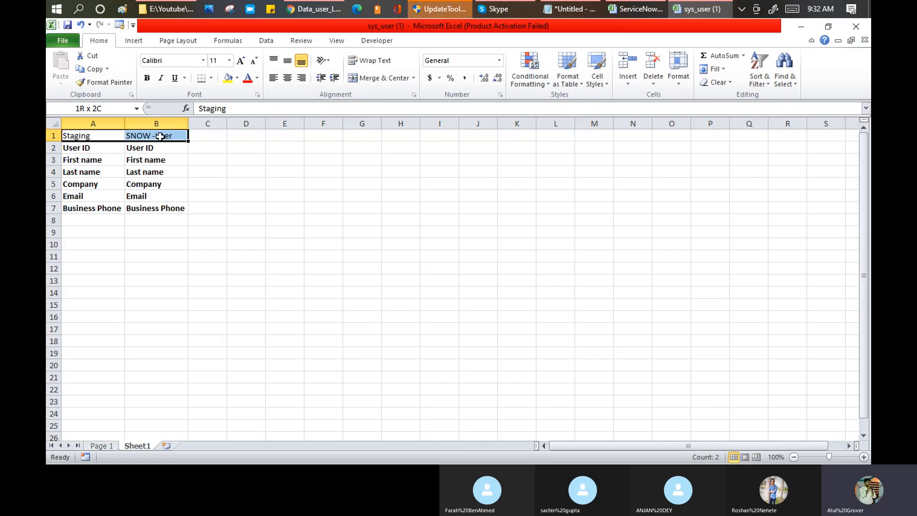
pyautogui.click(159, 123)
pyautogui.rightClick(159, 123)
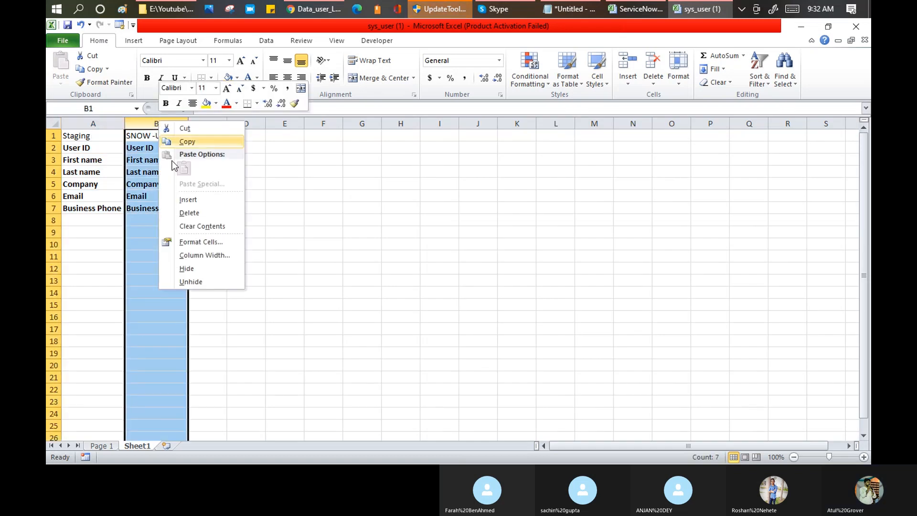
pyautogui.click(184, 203)
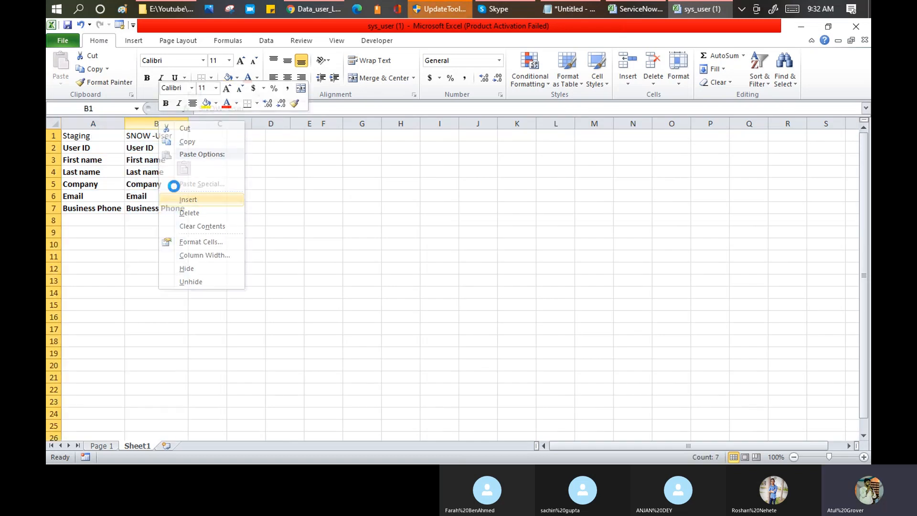
pyautogui.click(84, 133)
pyautogui.click(224, 135)
pyautogui.click(170, 136)
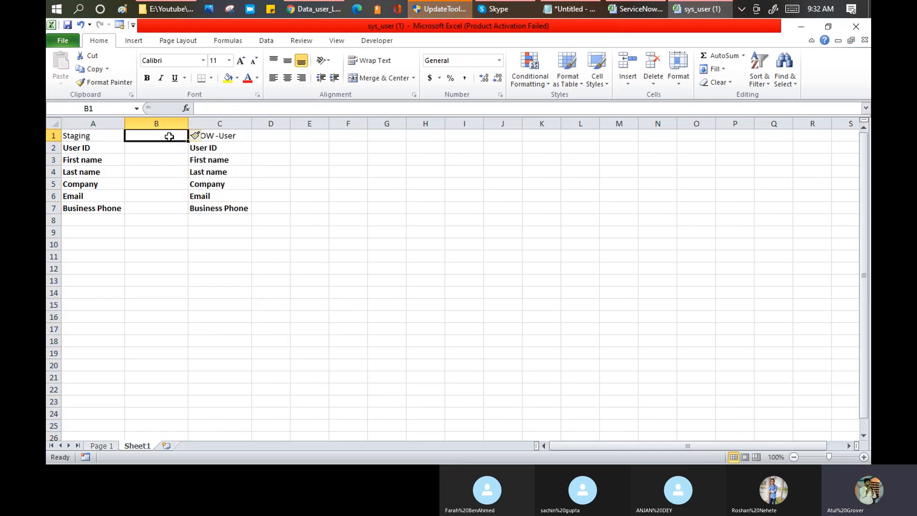
pyautogui.write('tabe')
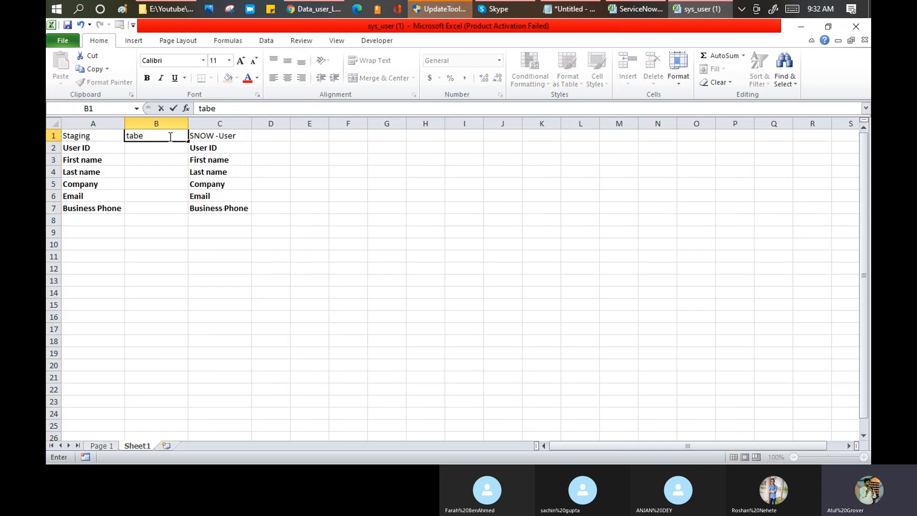
pyautogui.write('l')
pyautogui.press('Return')
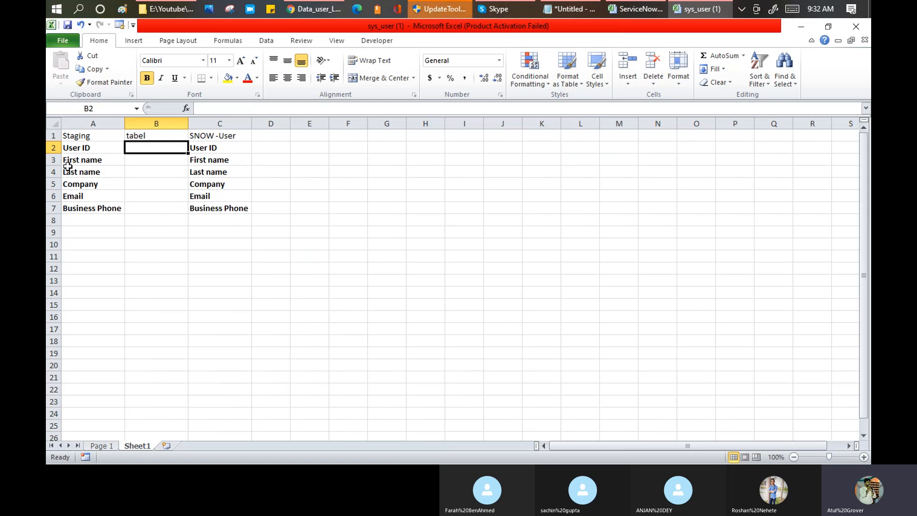
pyautogui.moveTo(78, 147); pyautogui.dragTo(82, 207)
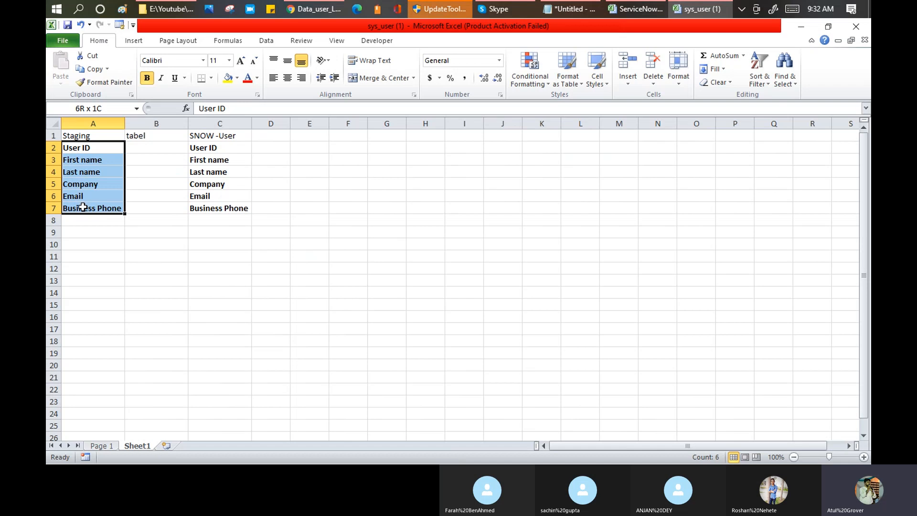
pyautogui.click(82, 148)
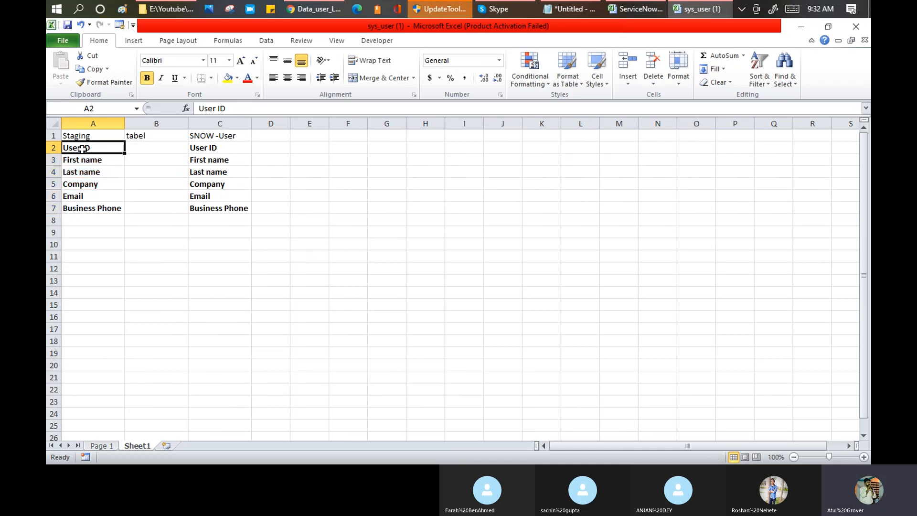
pyautogui.moveTo(214, 146); pyautogui.dragTo(207, 208)
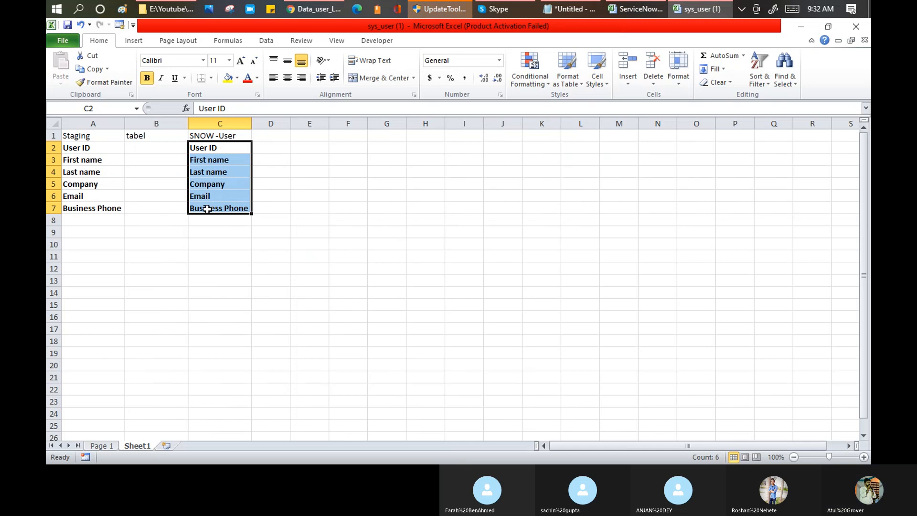
pyautogui.click(87, 147)
pyautogui.click(208, 149)
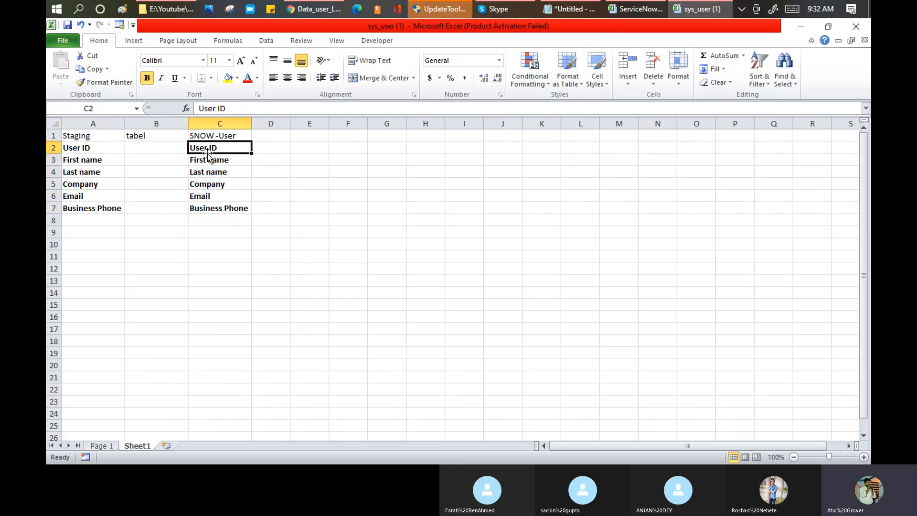
pyautogui.click(89, 148)
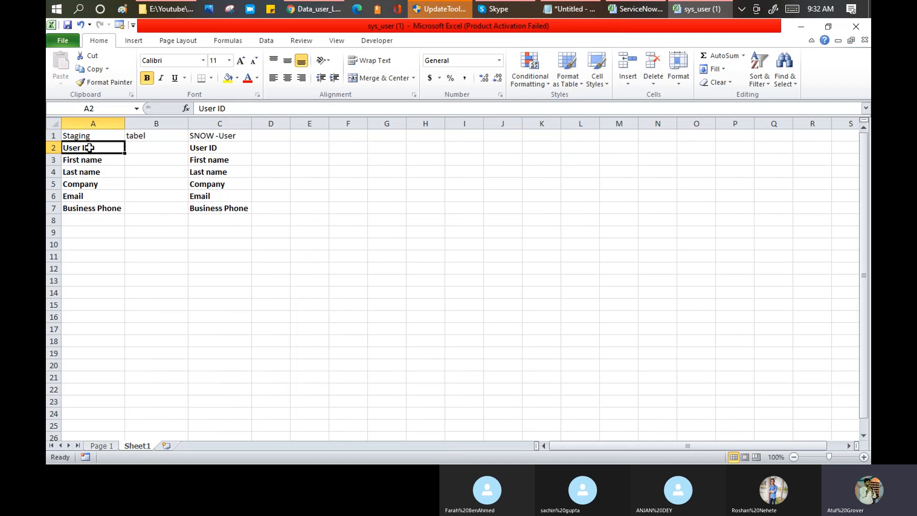
pyautogui.click(206, 209)
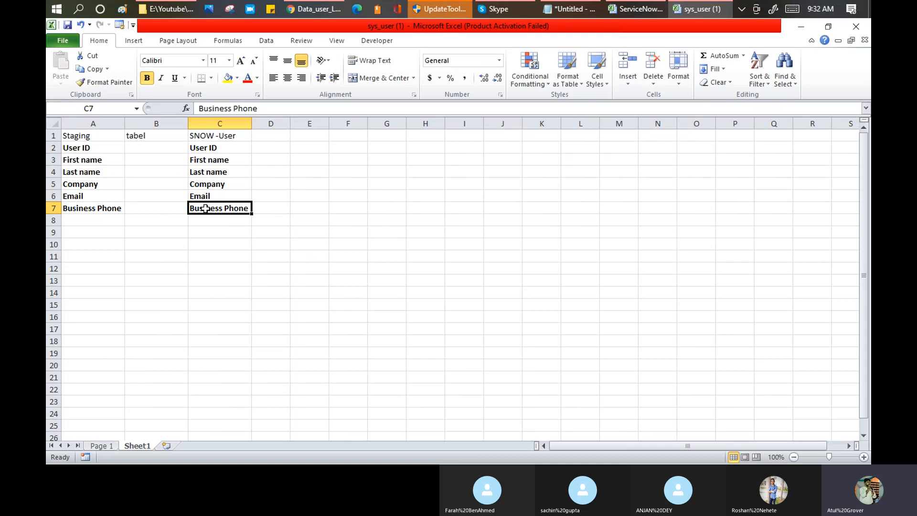
pyautogui.click(98, 160)
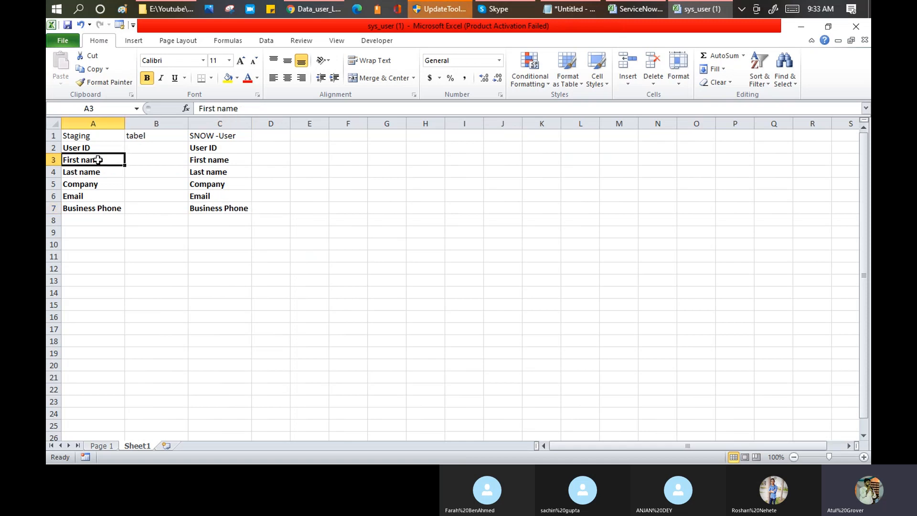
pyautogui.click(197, 187)
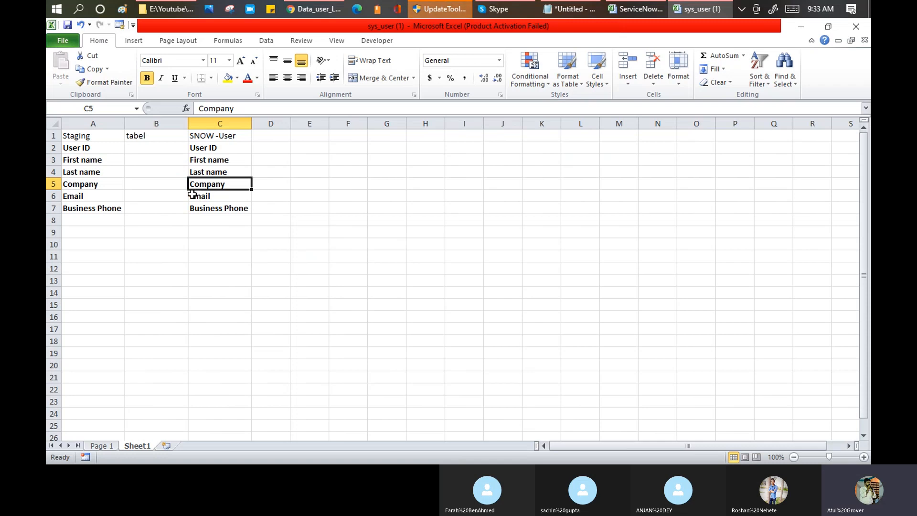
pyautogui.moveTo(108, 152); pyautogui.dragTo(211, 213)
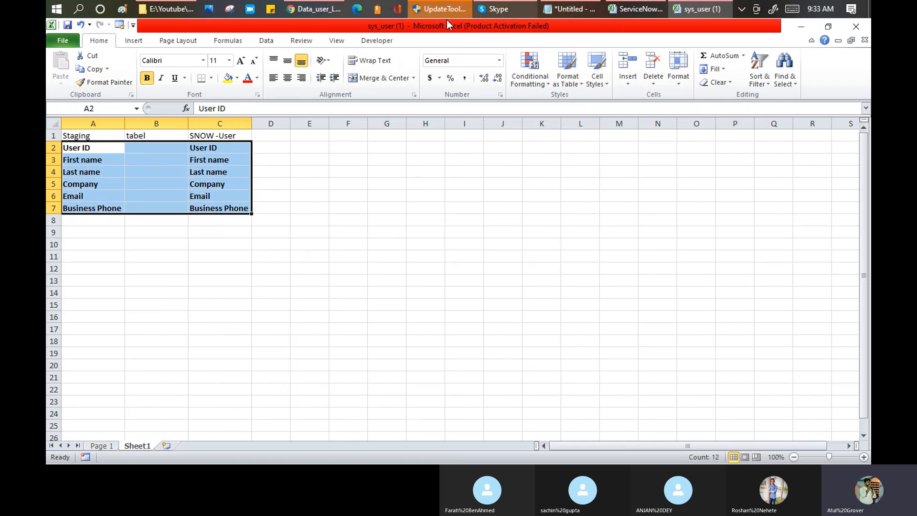
pyautogui.click(317, 9)
# Auto-map matching fields on Data_user_LNG and review the five new field maps, none coalescing.
pyautogui.click(316, 11)
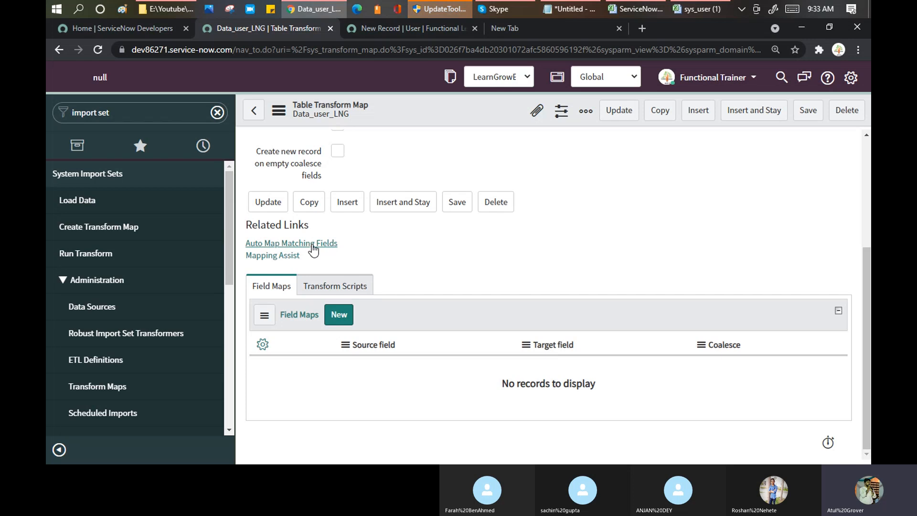
pyautogui.click(312, 244)
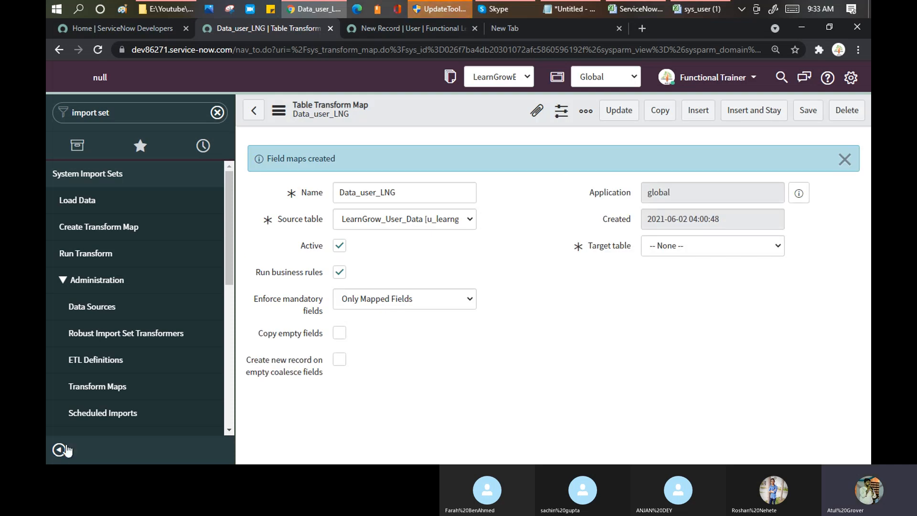
pyautogui.click(60, 451)
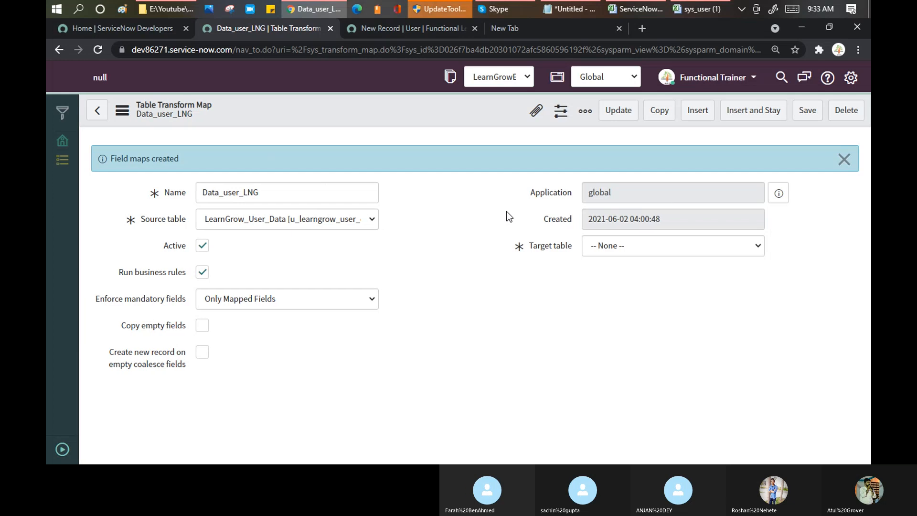
pyautogui.scroll(-2, 492, 219)
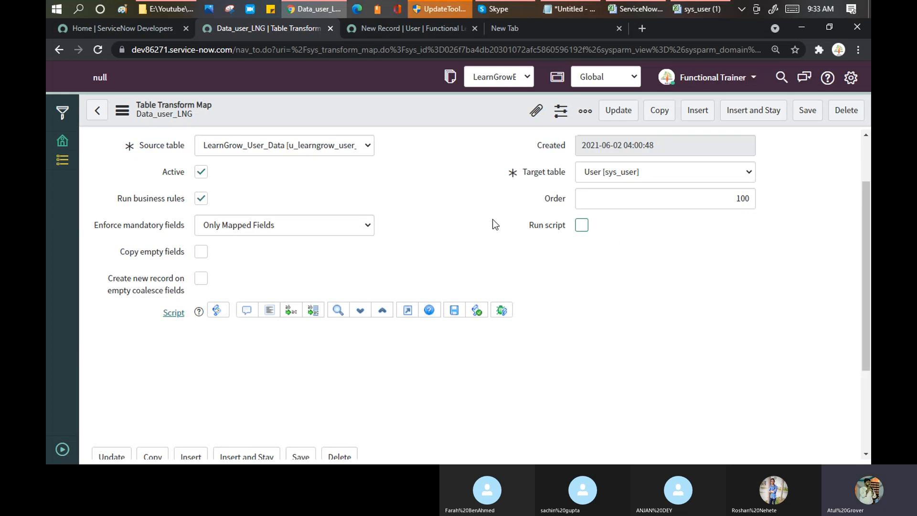
pyautogui.scroll(-5, 492, 219)
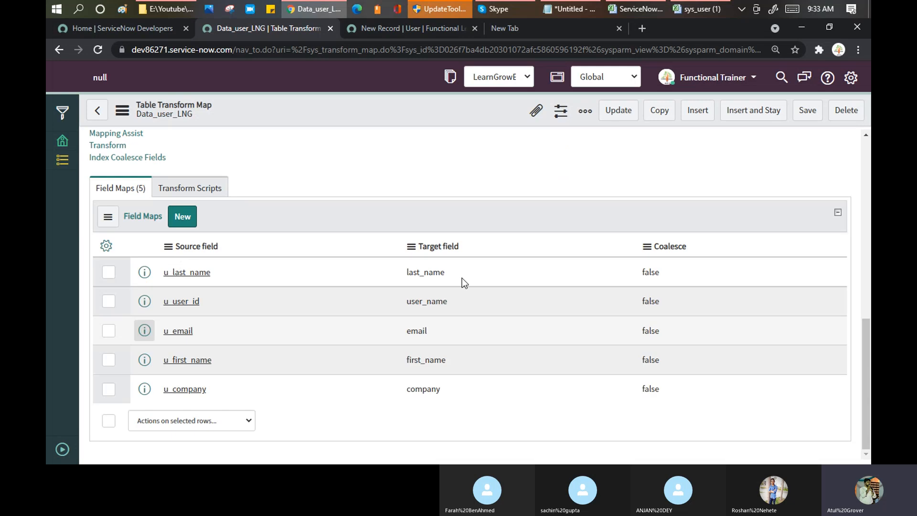
pyautogui.scroll(8, 463, 281)
pyautogui.scroll(-8, 467, 303)
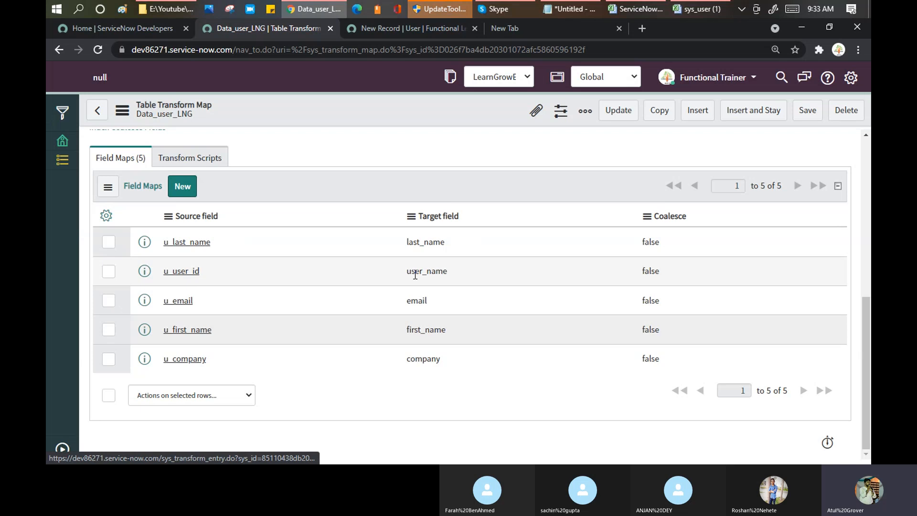
pyautogui.doubleClick(415, 272)
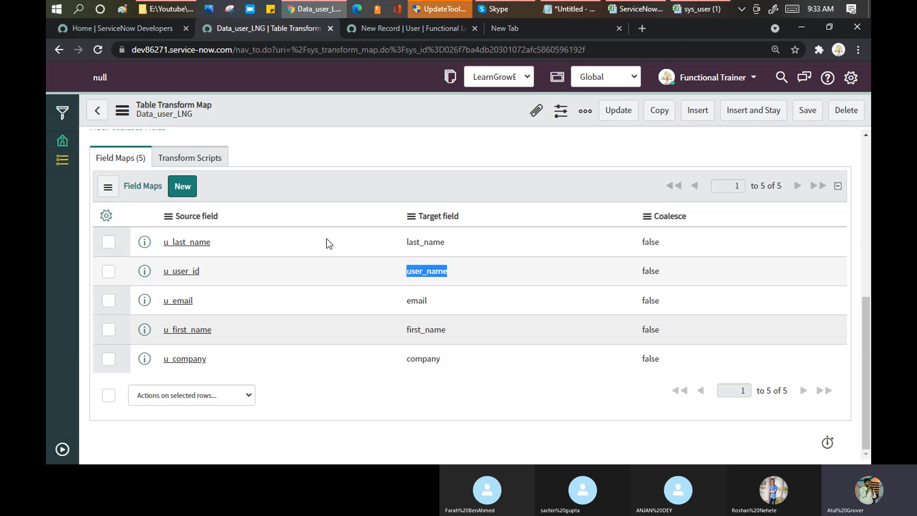
pyautogui.click(412, 30)
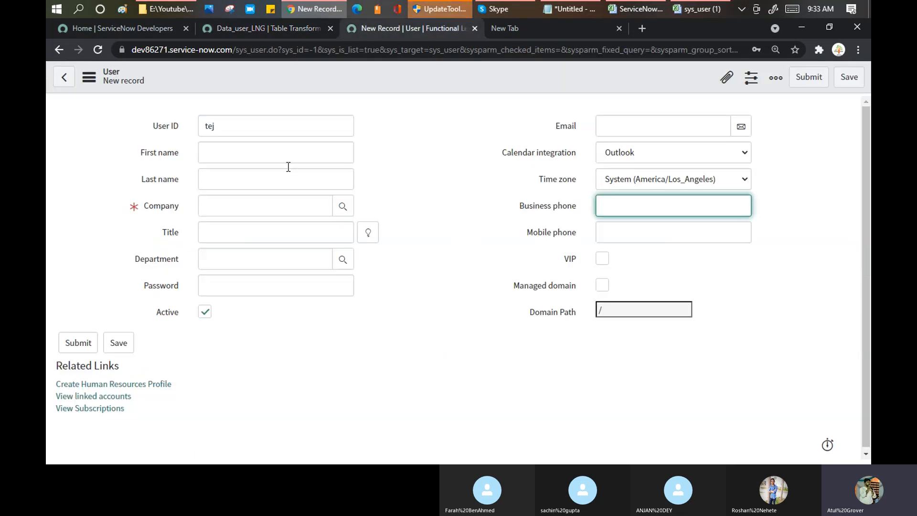
pyautogui.click(166, 130)
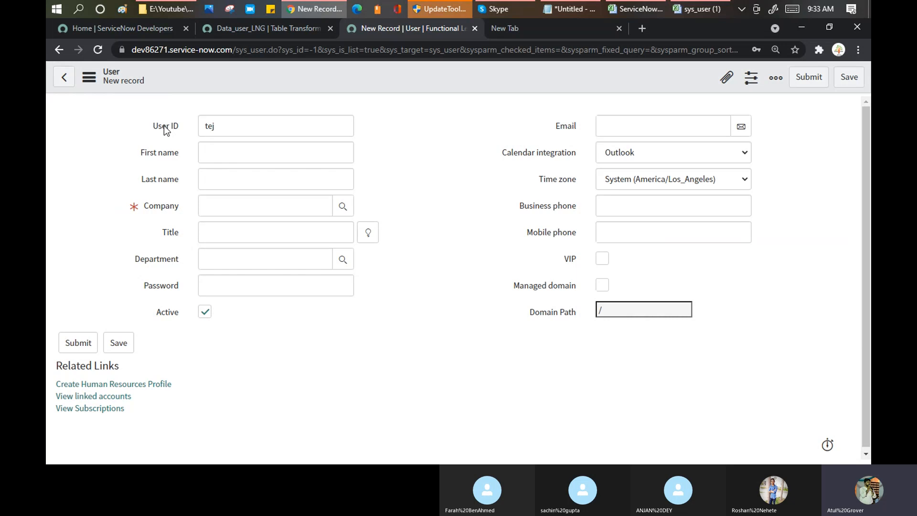
pyautogui.rightClick(165, 126)
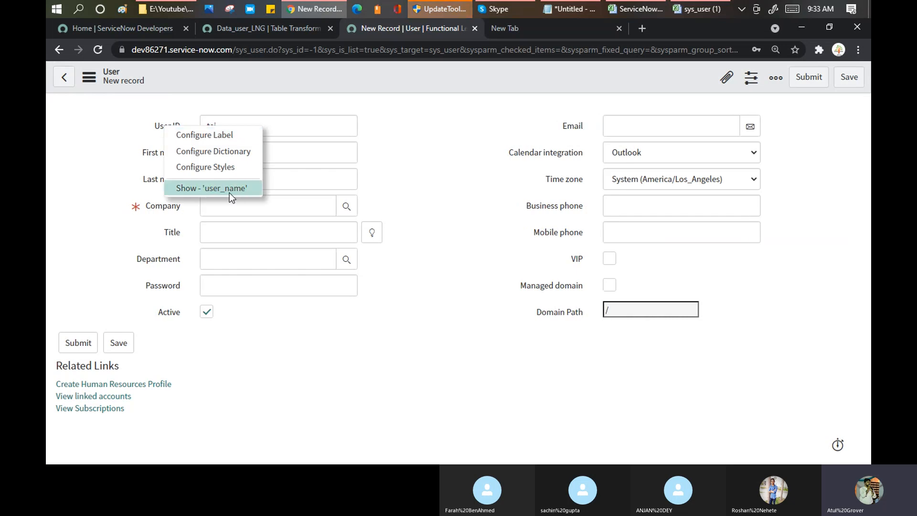
pyautogui.click(239, 30)
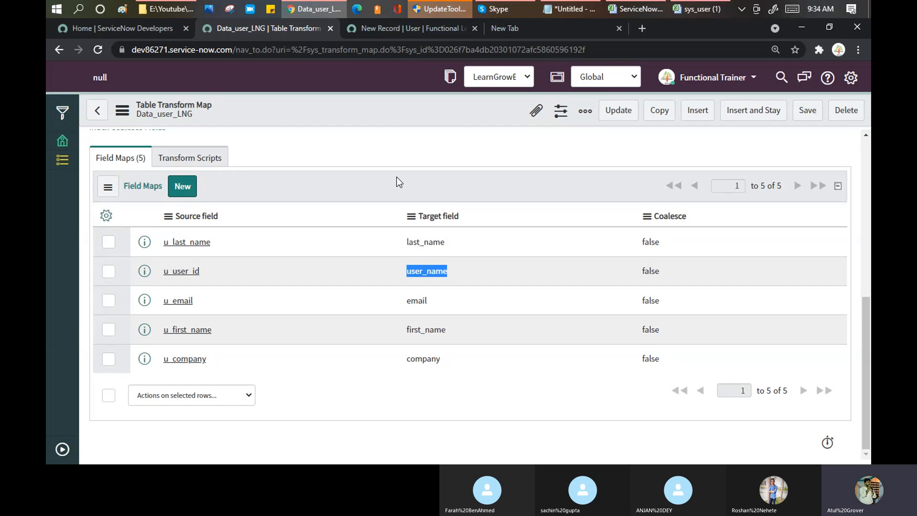
pyautogui.scroll(7, 396, 176)
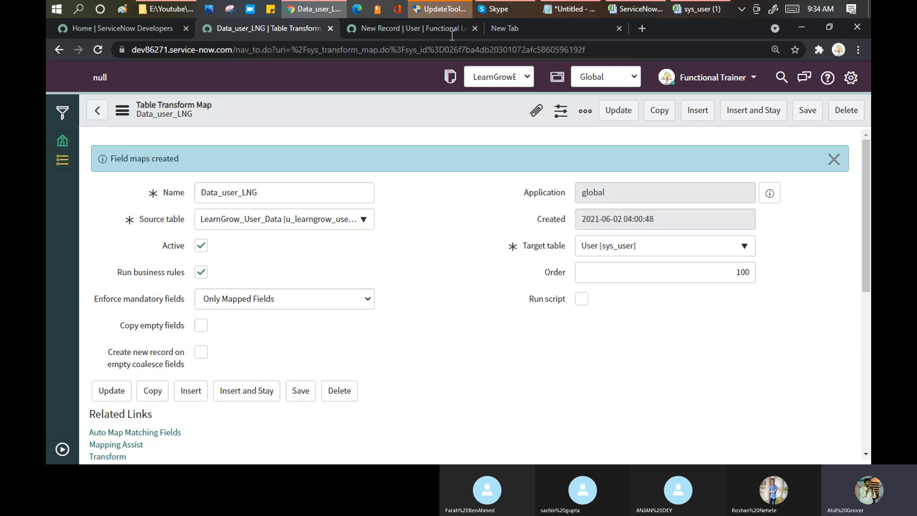
pyautogui.hotkey('alt', 'Tab')
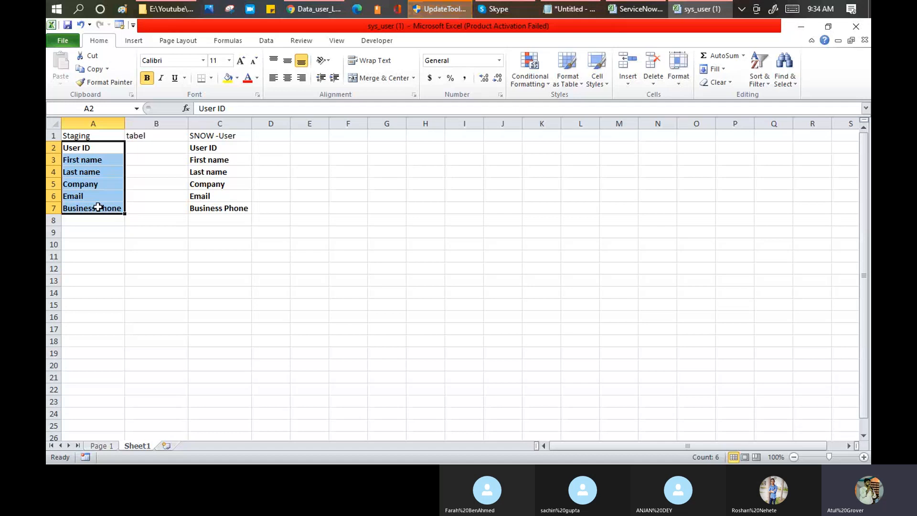
pyautogui.hotkey('alt', 'Tab')
pyautogui.scroll(-2, 509, 199)
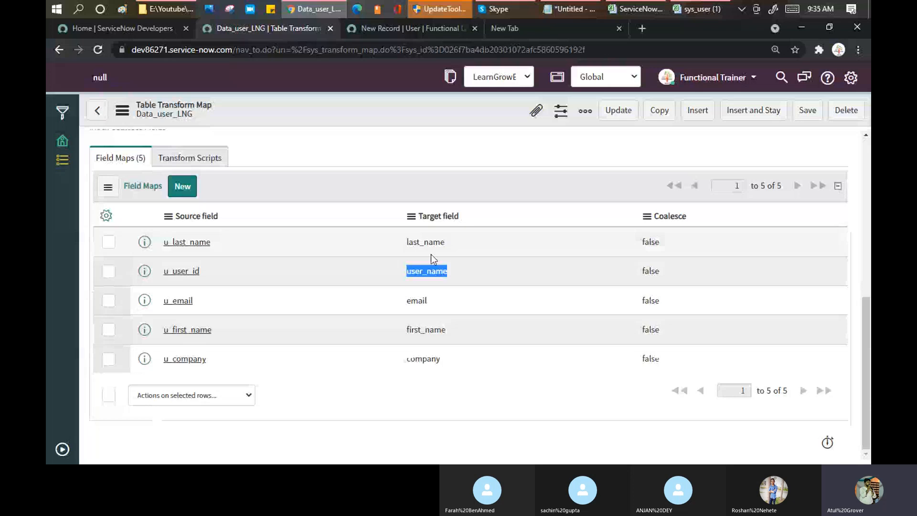
pyautogui.click(189, 186)
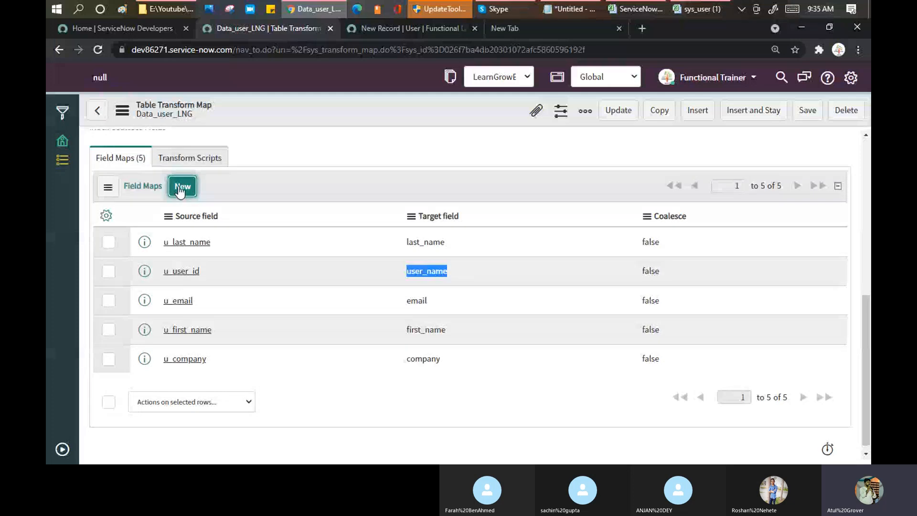
pyautogui.click(173, 193)
# Look in on the Training Batch 3 Skype call, then return to the new Table Transform Map form.
pyautogui.click(499, 9)
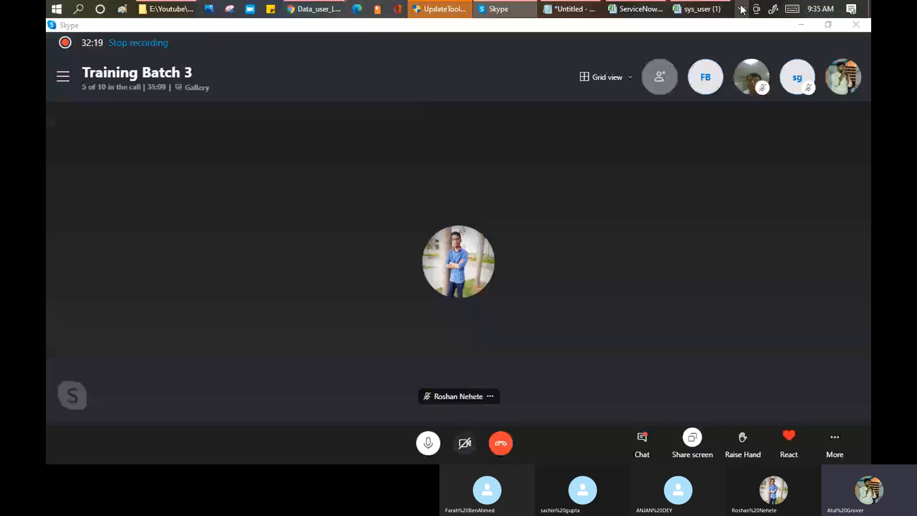
pyautogui.click(304, 10)
pyautogui.hotkey('ctrl', 't')
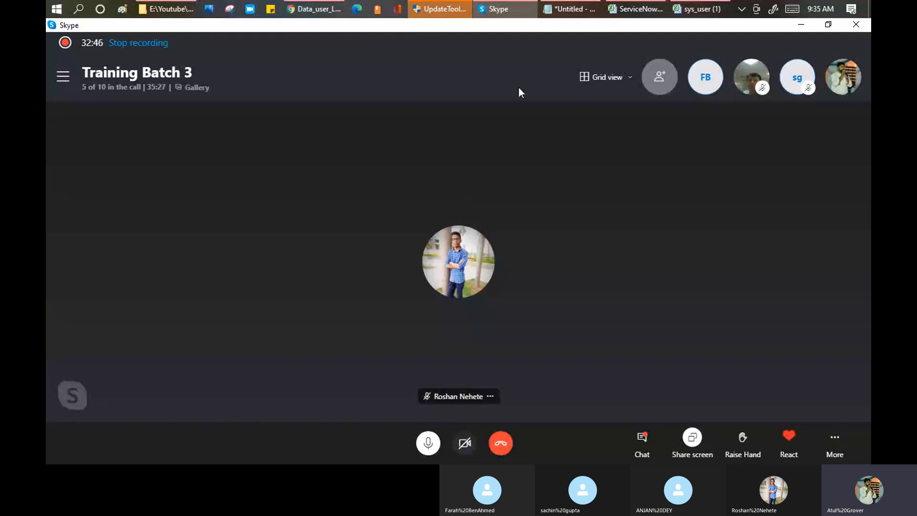
pyautogui.click(302, 11)
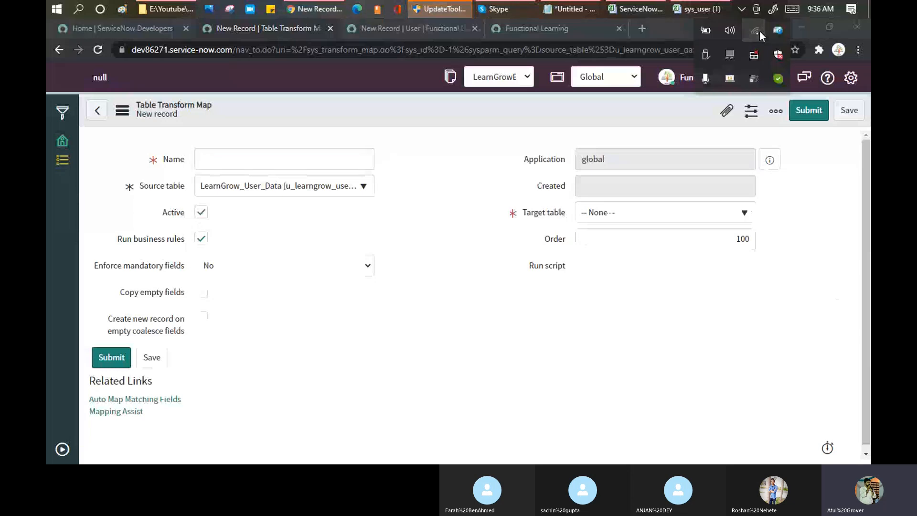
pyautogui.click(755, 30)
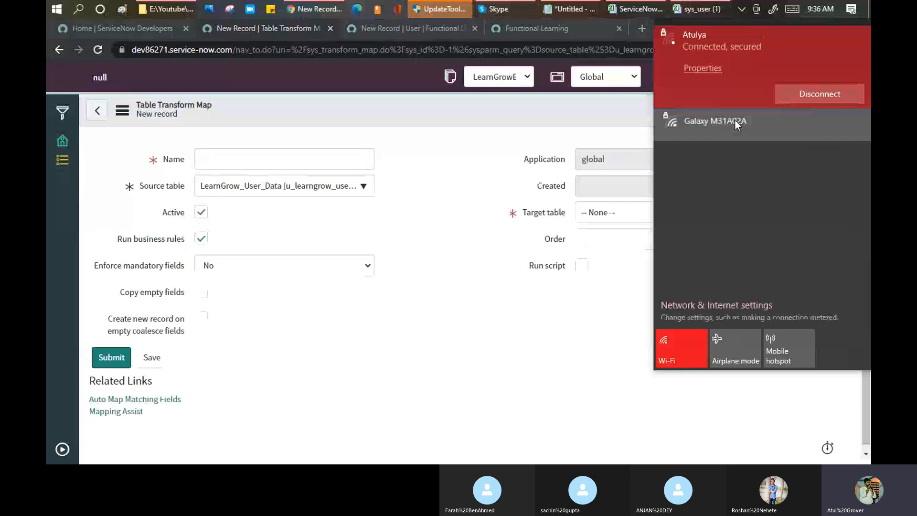
pyautogui.click(738, 125)
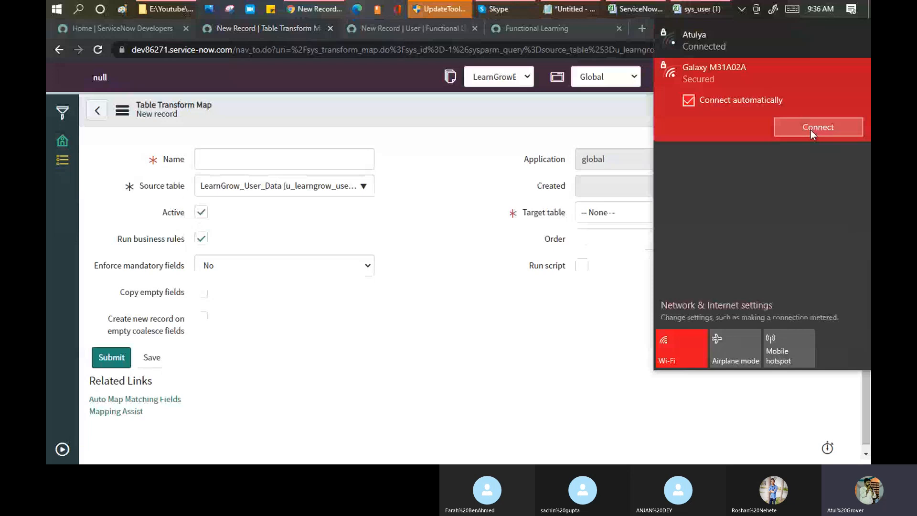
pyautogui.press('Escape')
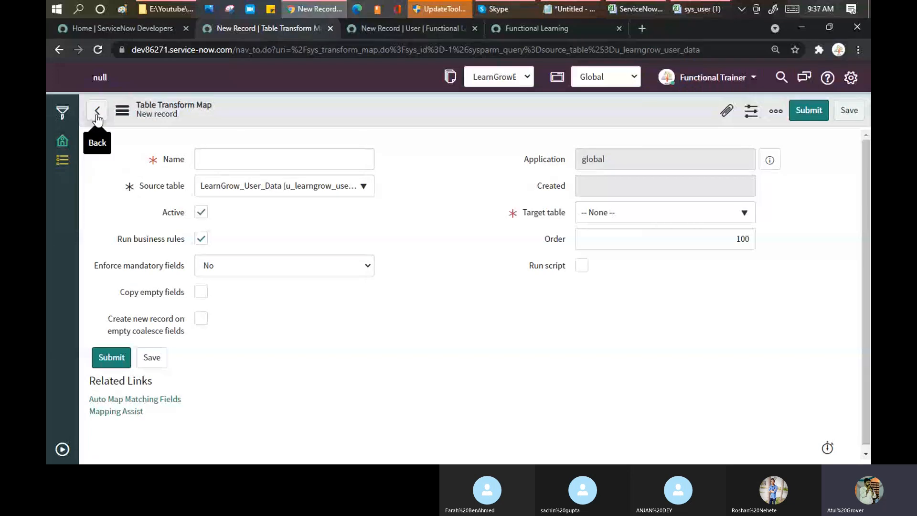
# Filter the navigator by 'transform ma' and open System Import Sets > Administration > Transform Maps.
pyautogui.click(64, 450)
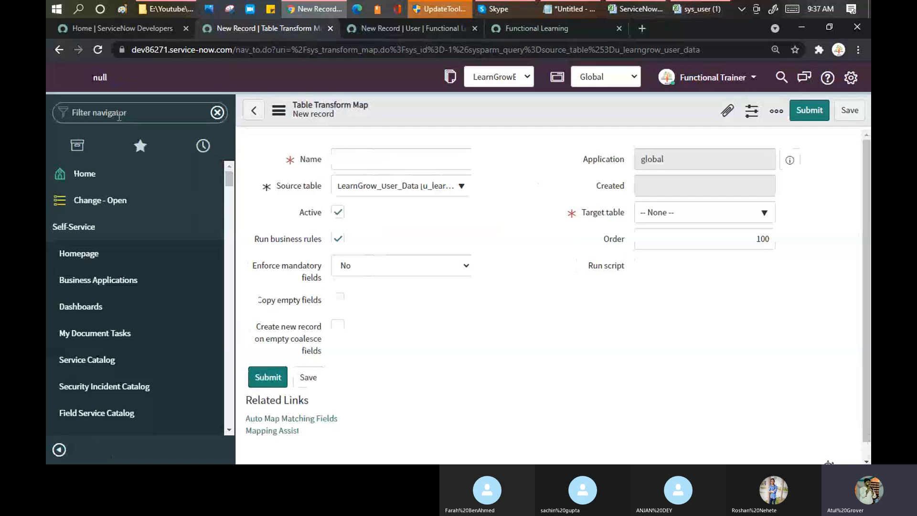
pyautogui.click(119, 115)
pyautogui.write('trans')
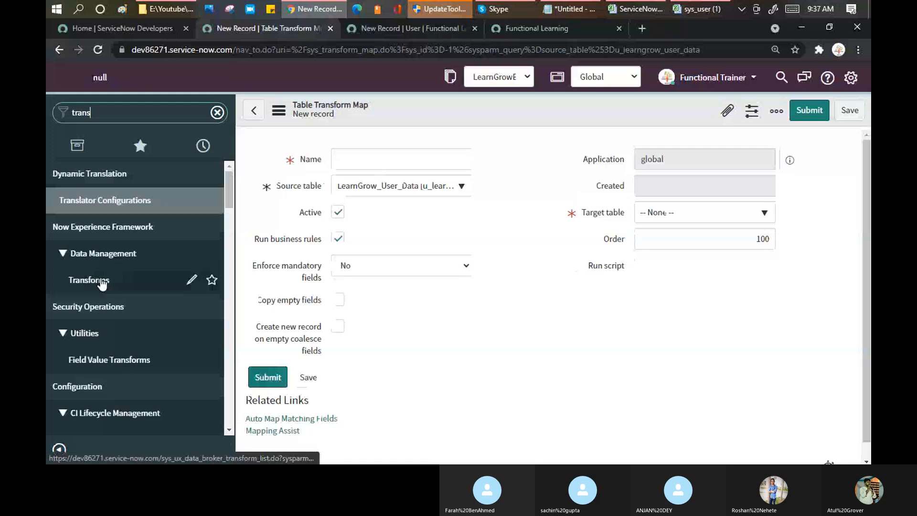
pyautogui.write('formmap')
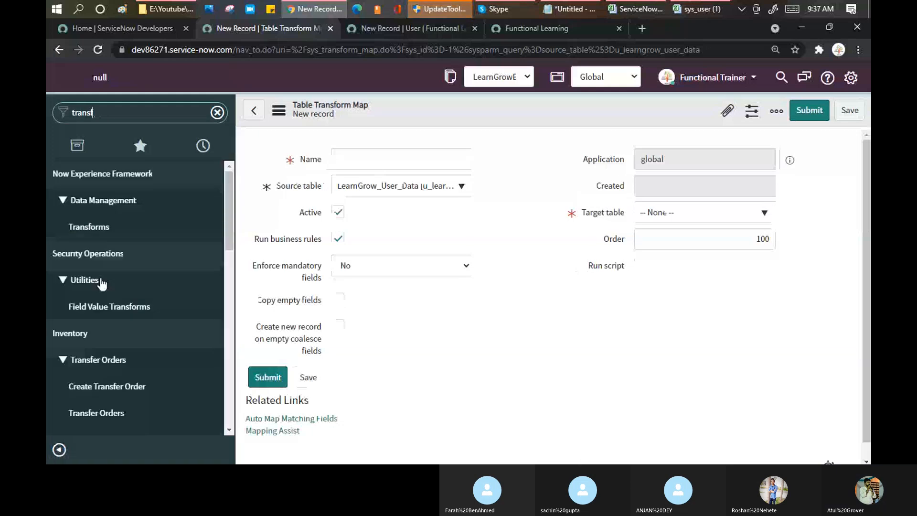
pyautogui.press('BackSpace')
pyautogui.press('BackSpace')
pyautogui.press('BackSpace')
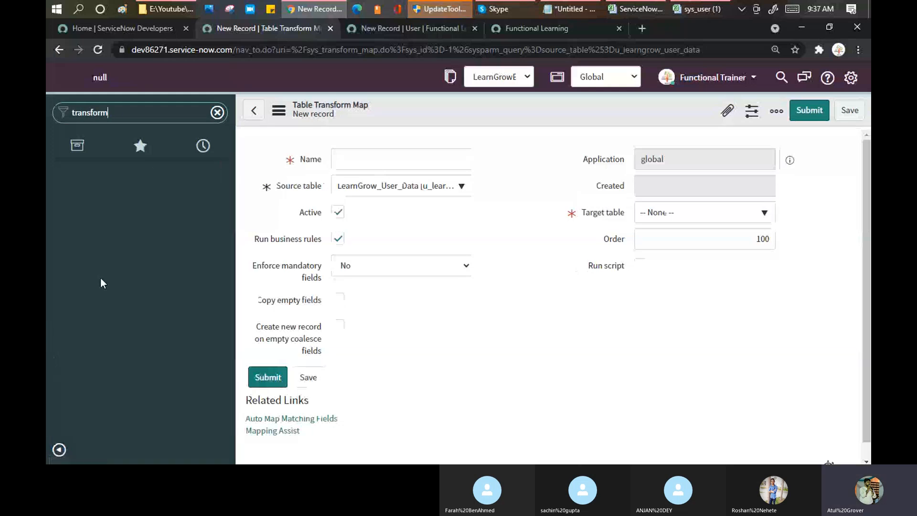
pyautogui.write('ma')
pyautogui.press('BackSpace')
pyautogui.press('BackSpace')
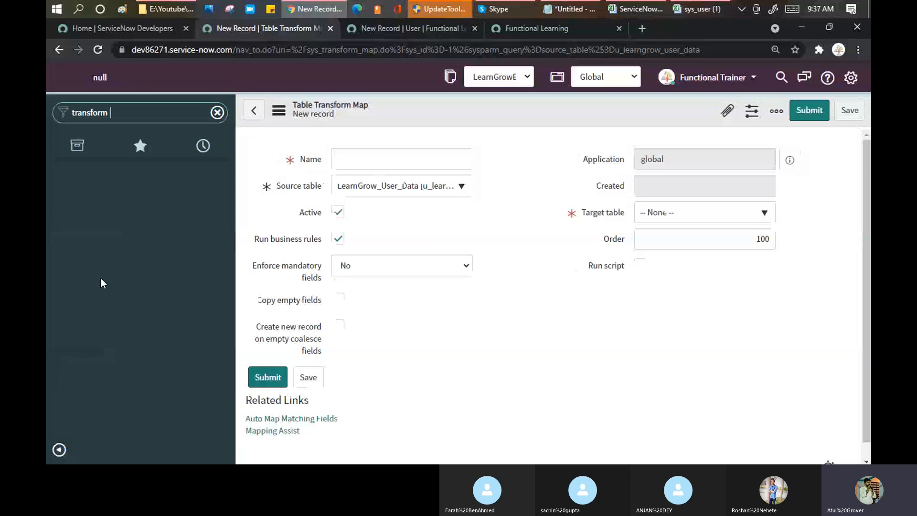
pyautogui.press('BackSpace')
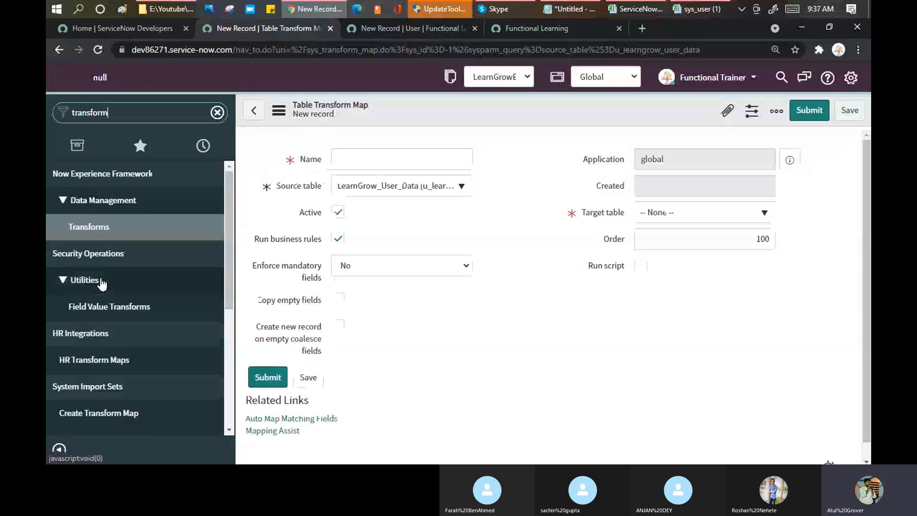
pyautogui.write('ma')
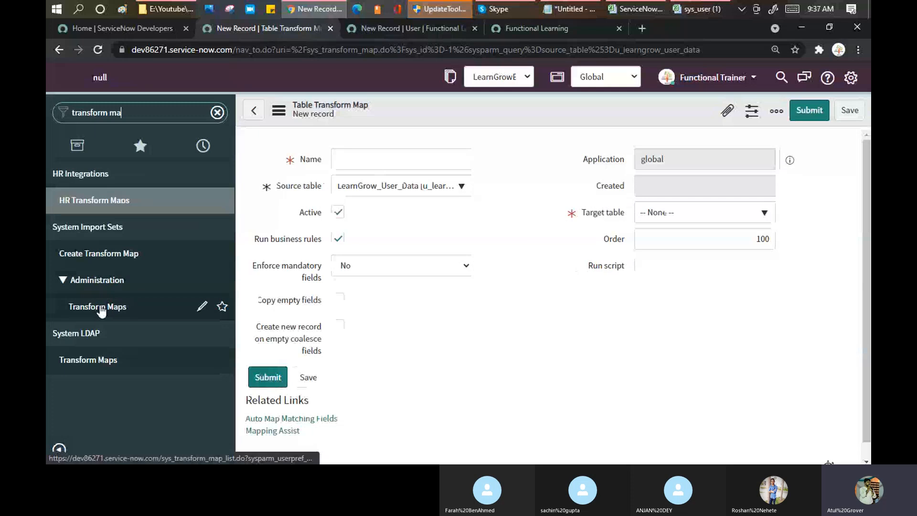
pyautogui.click(100, 306)
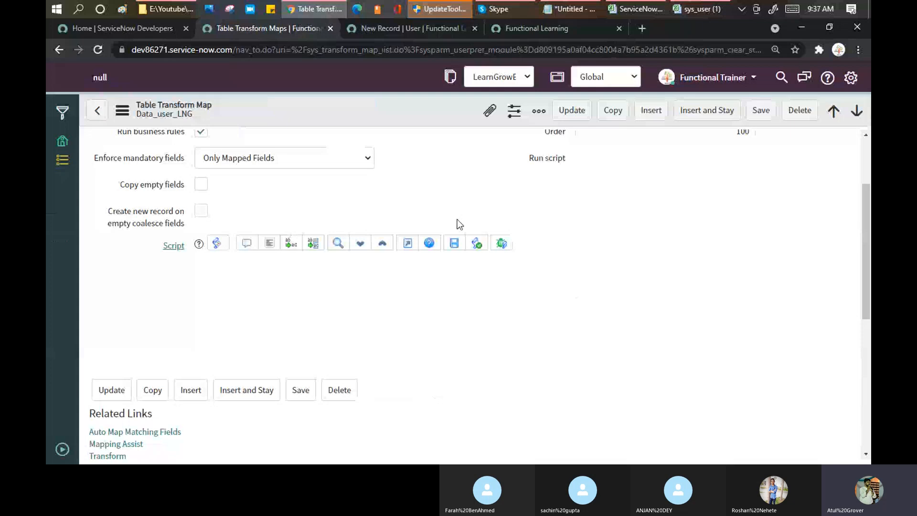
# Start a new Data_user_LNG field map, inspect its Source and Target field choices, and leave it unsaved.
pyautogui.scroll(-7, 458, 219)
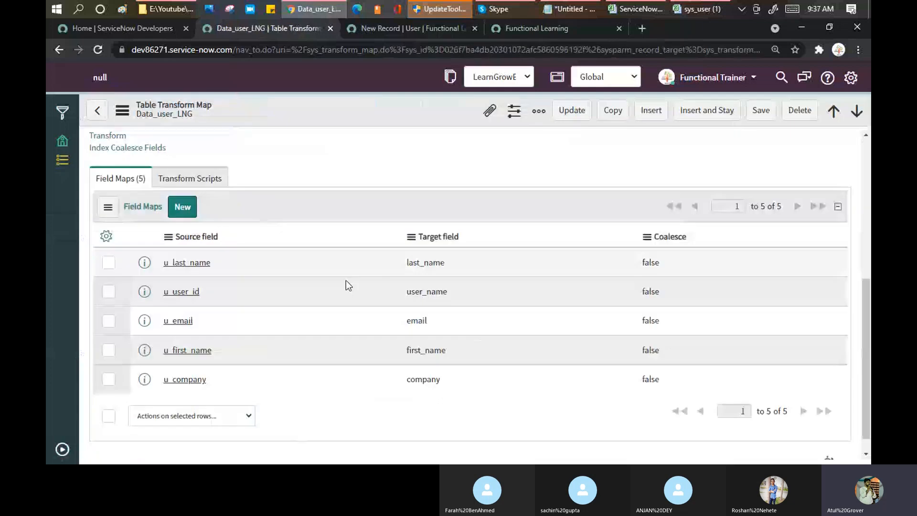
pyautogui.click(182, 207)
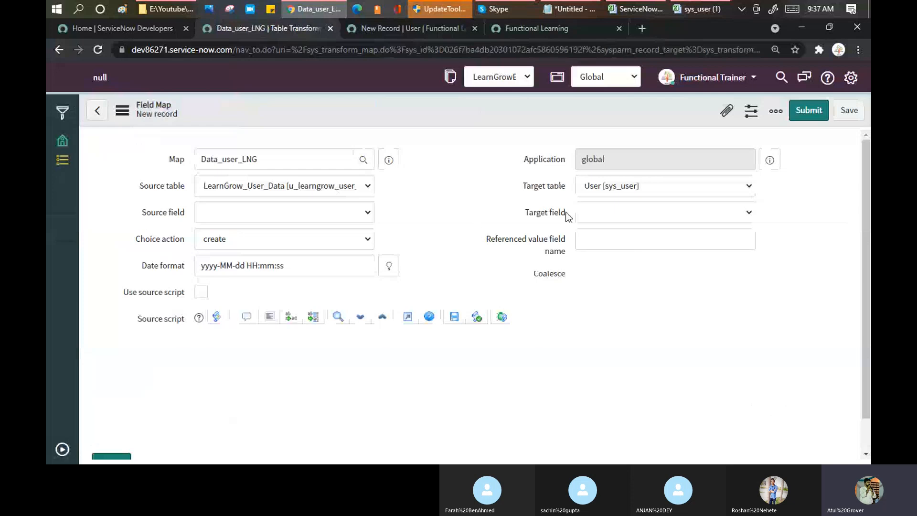
pyautogui.moveTo(562, 213); pyautogui.dragTo(516, 214)
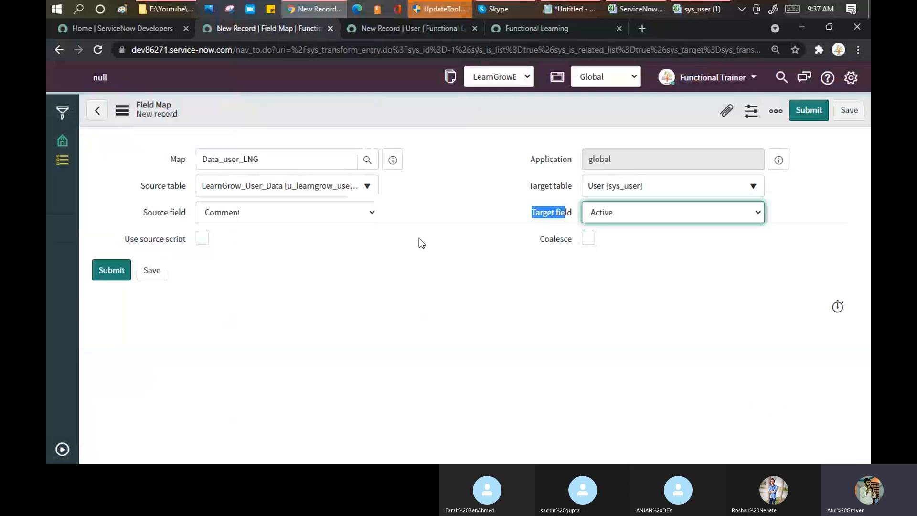
pyautogui.click(372, 215)
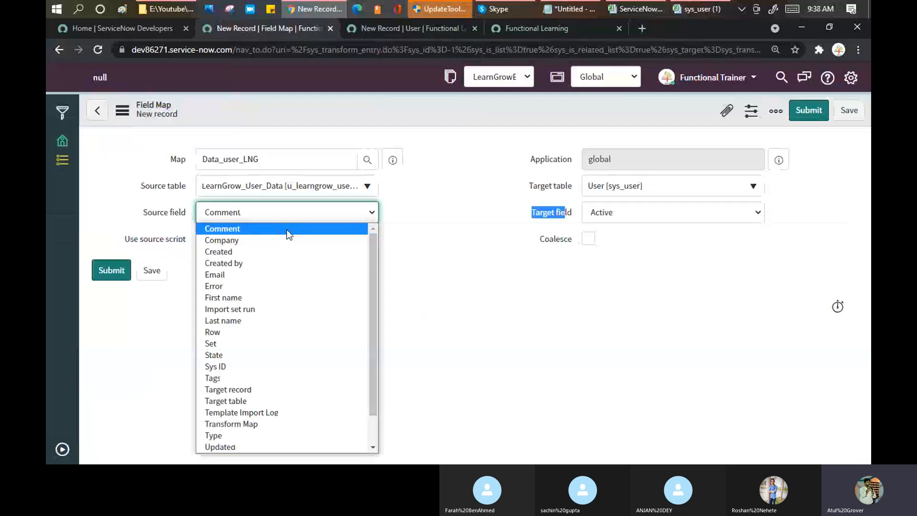
pyautogui.click(642, 215)
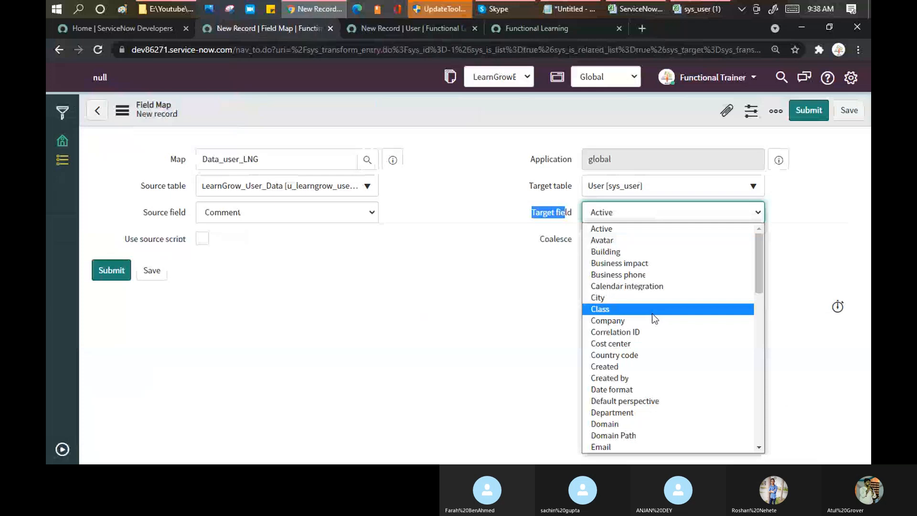
pyautogui.click(483, 285)
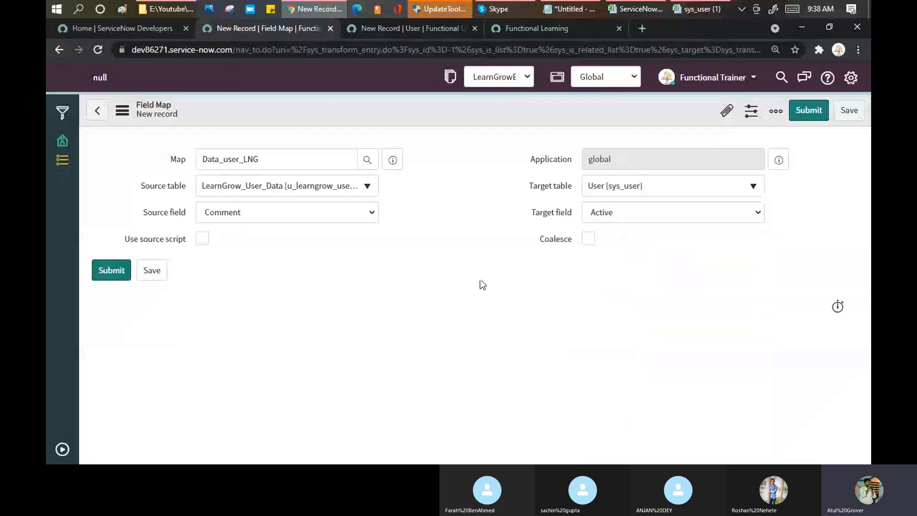
pyautogui.click(98, 113)
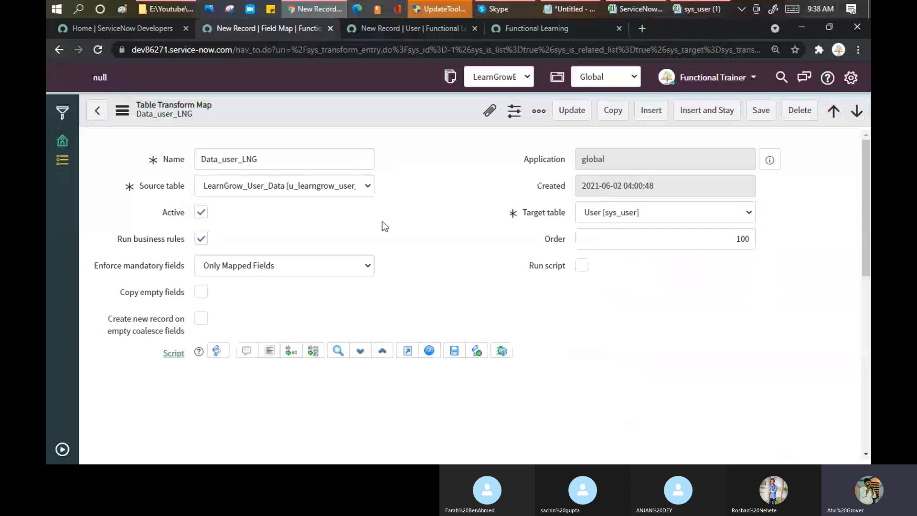
# Scroll to the five field maps and highlight their Coalesce column, all set to false.
pyautogui.scroll(-5, 444, 186)
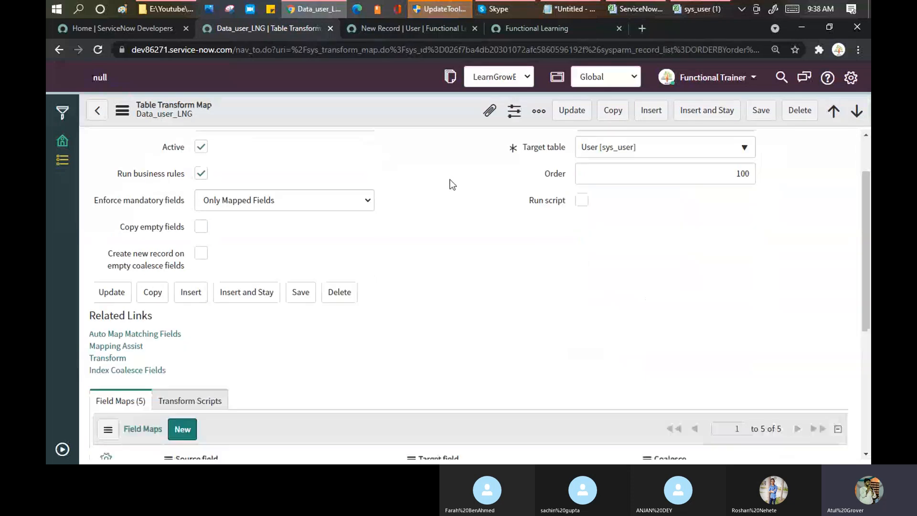
pyautogui.scroll(-2, 452, 185)
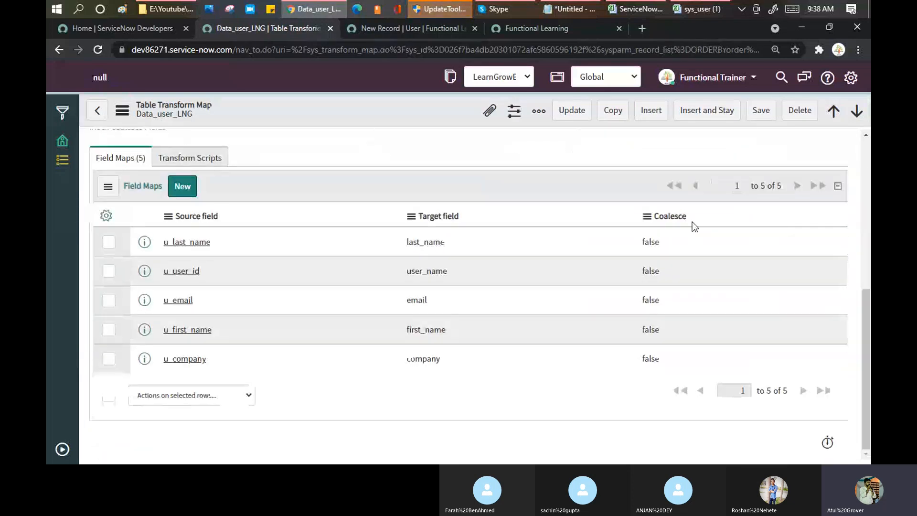
pyautogui.moveTo(691, 219); pyautogui.dragTo(653, 216)
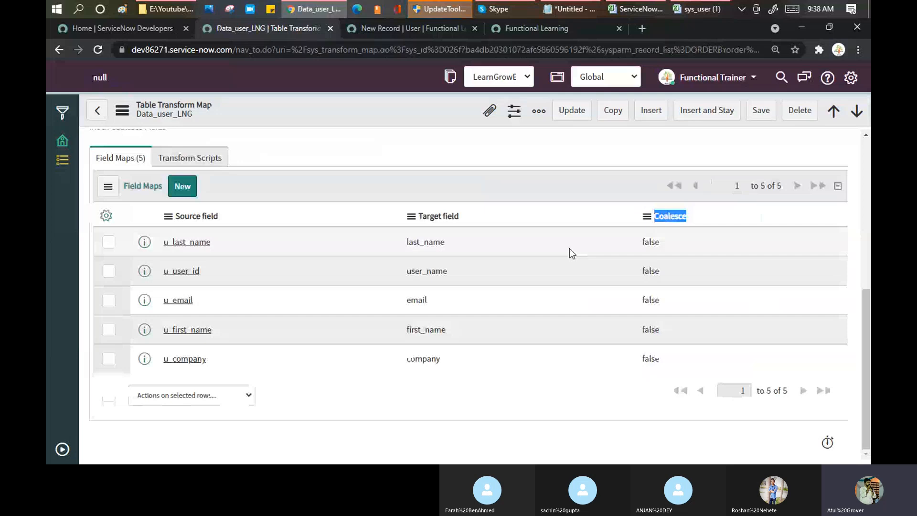
pyautogui.scroll(2, 560, 247)
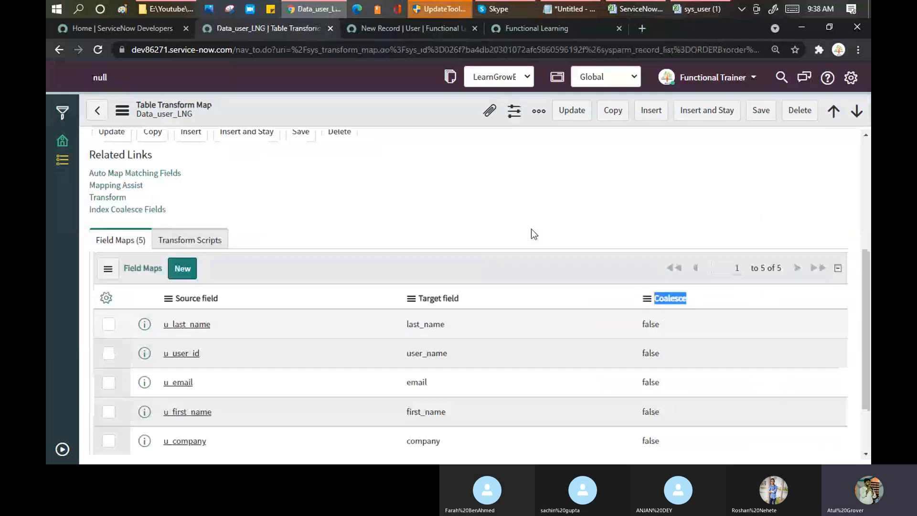
pyautogui.scroll(5, 532, 234)
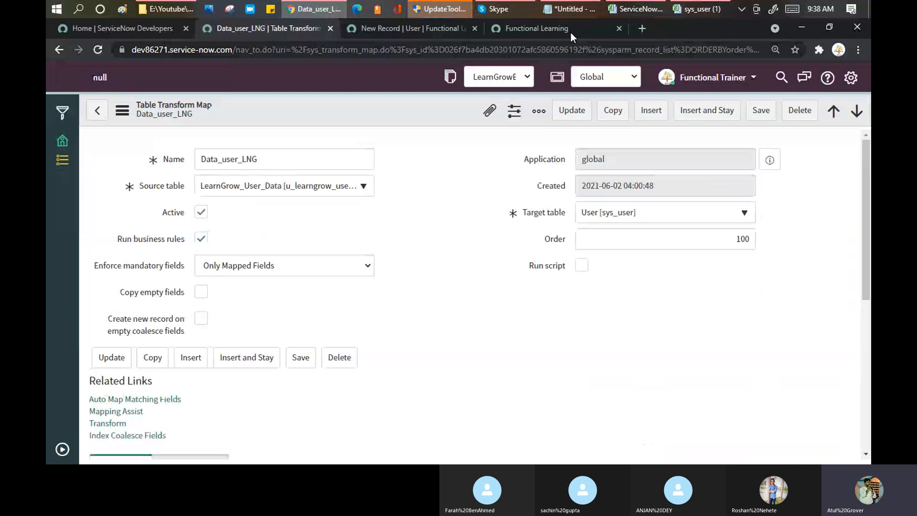
pyautogui.click(560, 10)
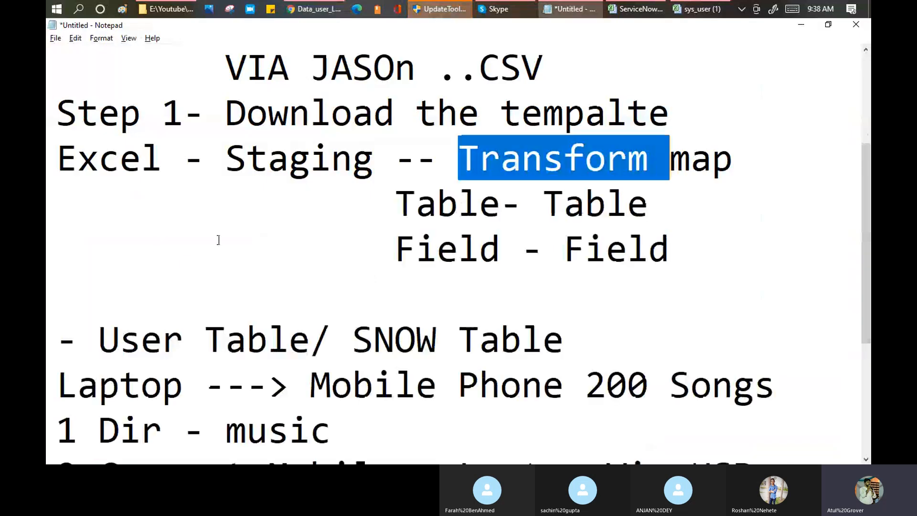
pyautogui.scroll(-2, 219, 240)
pyautogui.scroll(2, 127, 88)
pyautogui.moveTo(120, 69); pyautogui.dragTo(288, 63)
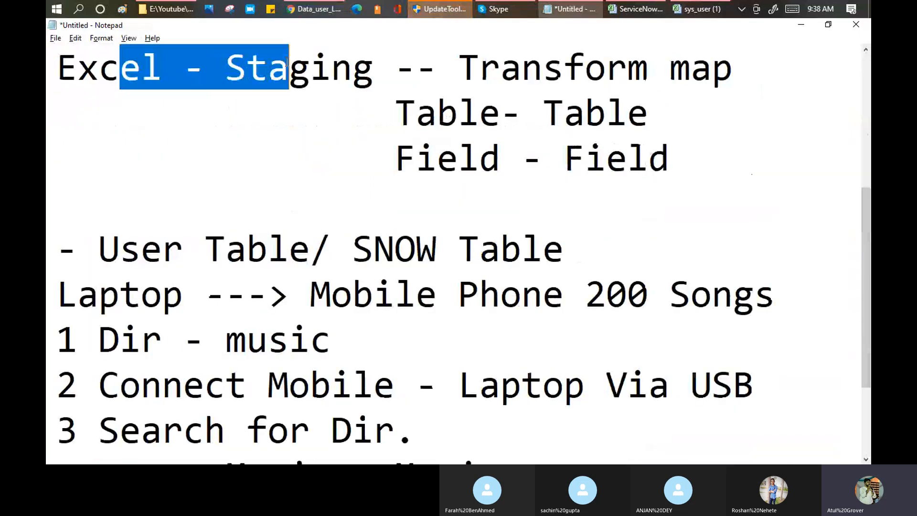
pyautogui.moveTo(352, 67); pyautogui.dragTo(688, 66)
pyautogui.moveTo(478, 113); pyautogui.dragTo(649, 114)
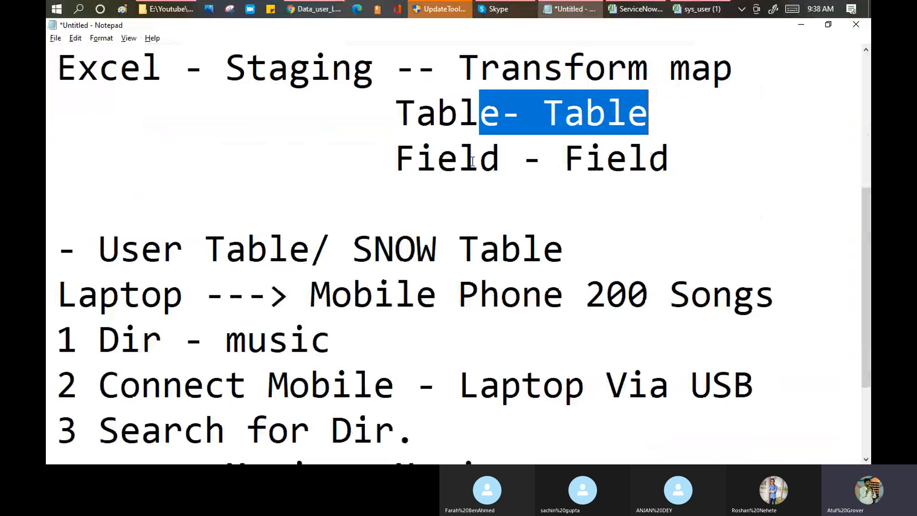
pyautogui.moveTo(456, 158); pyautogui.dragTo(709, 144)
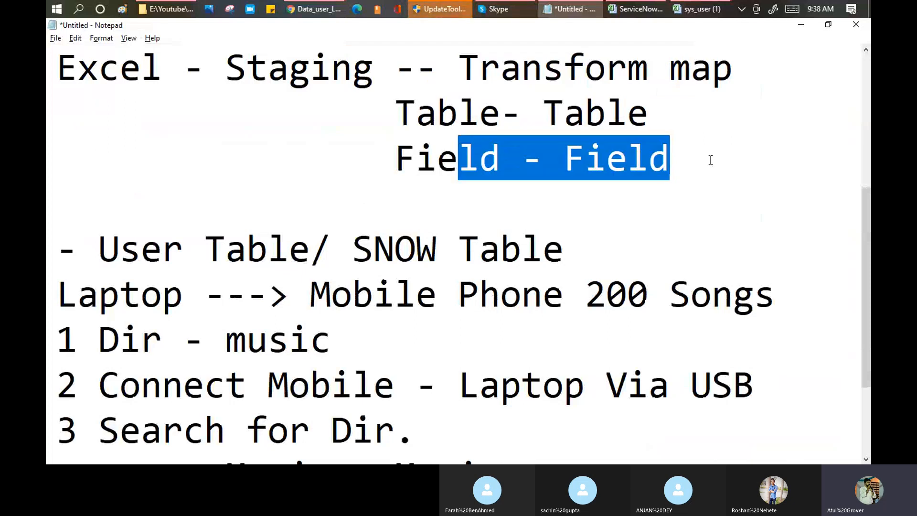
pyautogui.click(711, 160)
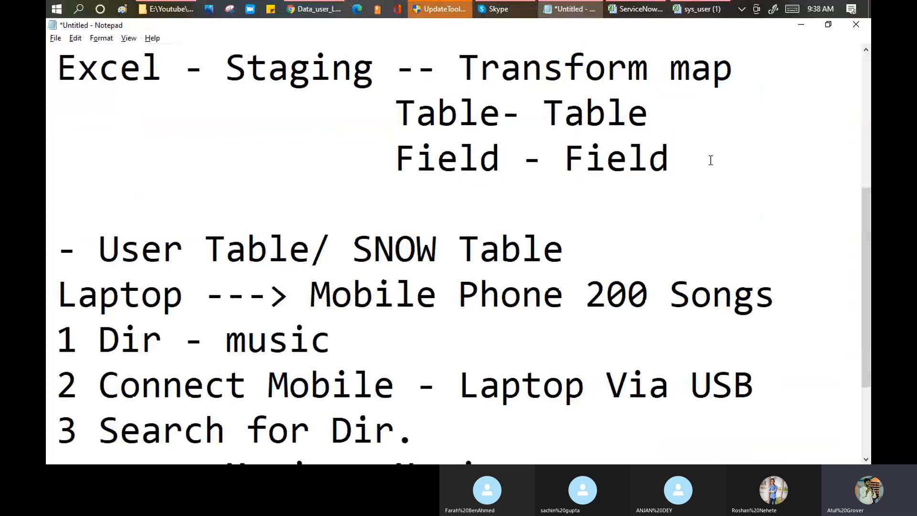
pyautogui.click(324, 12)
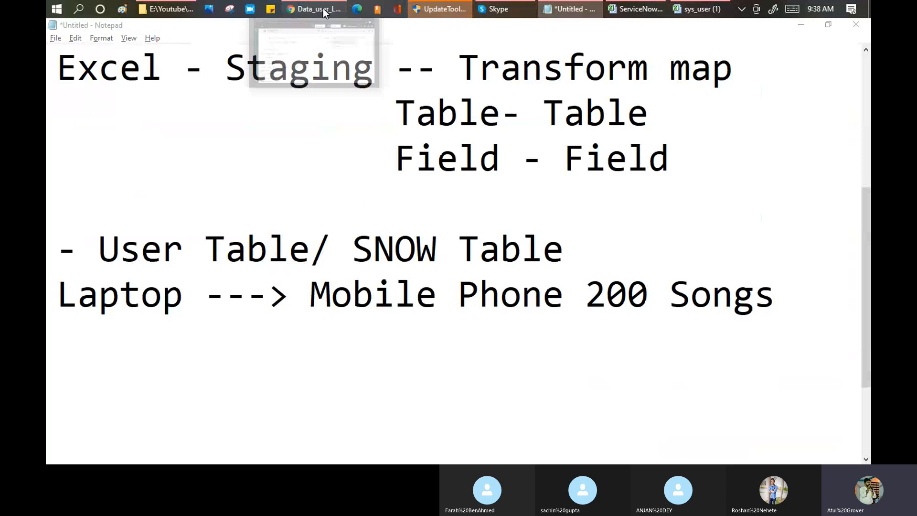
# Return to Data_user_LNG and filter the navigator by 'trans' to list the System Import Sets modules.
pyautogui.click(324, 12)
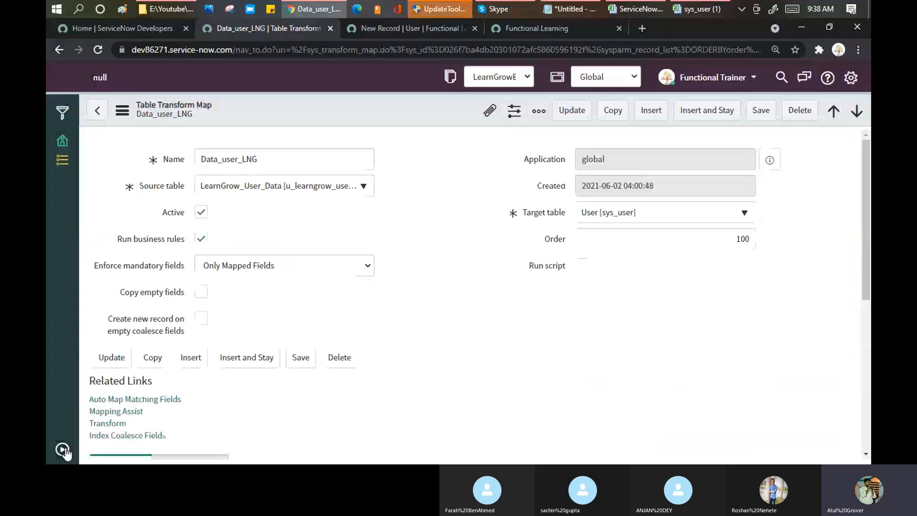
pyautogui.click(62, 449)
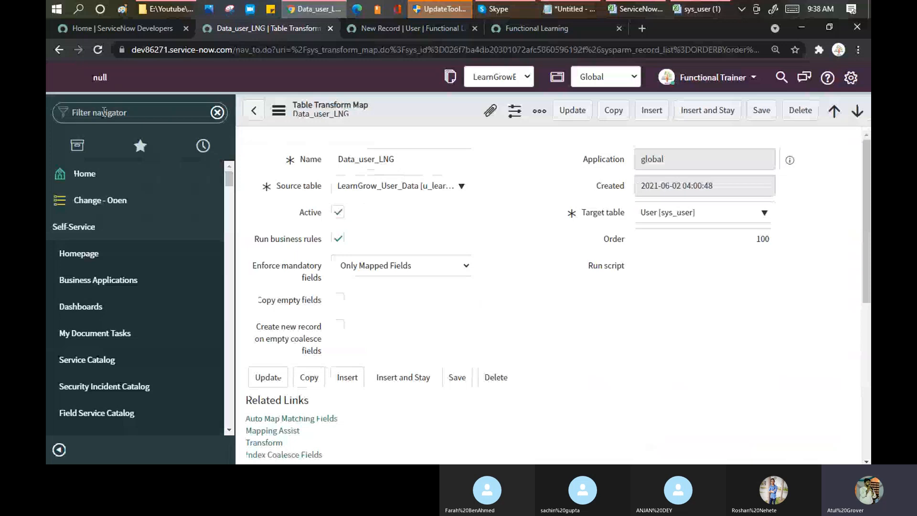
pyautogui.write('tra')
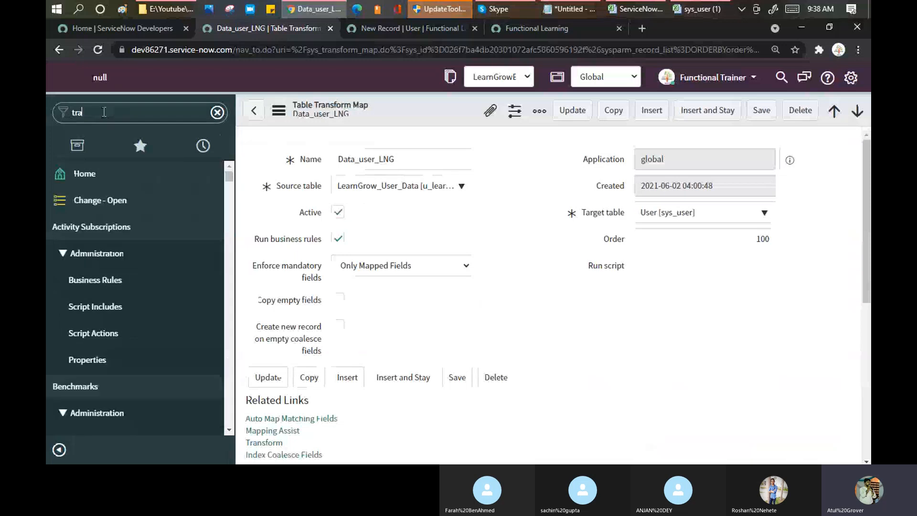
pyautogui.write('ns')
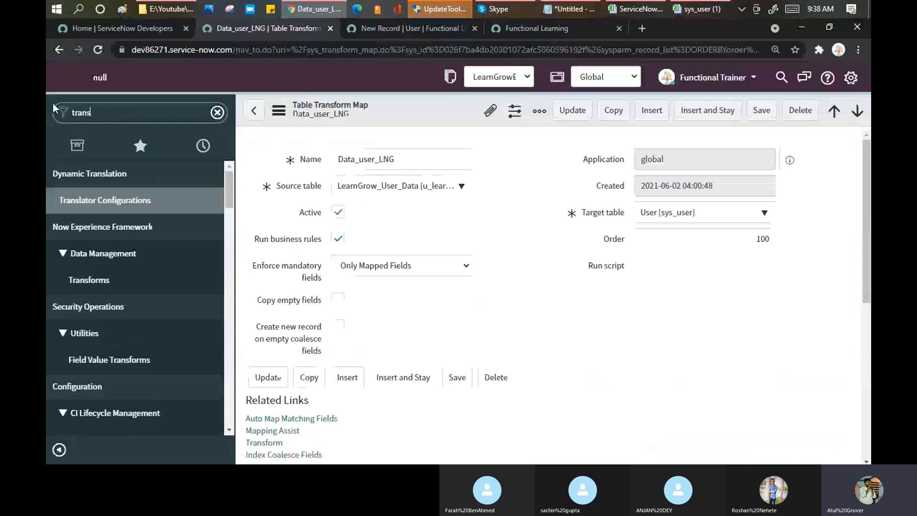
pyautogui.scroll(-5, 95, 263)
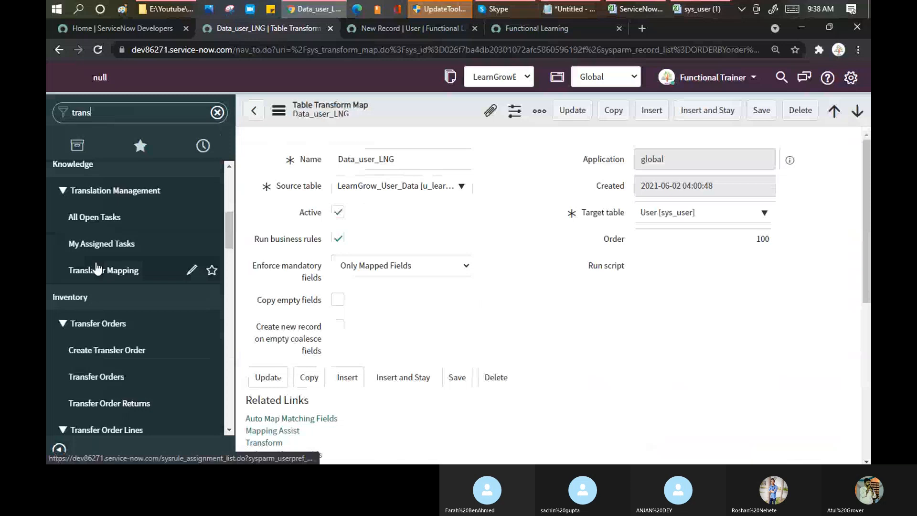
pyautogui.scroll(-6, 96, 270)
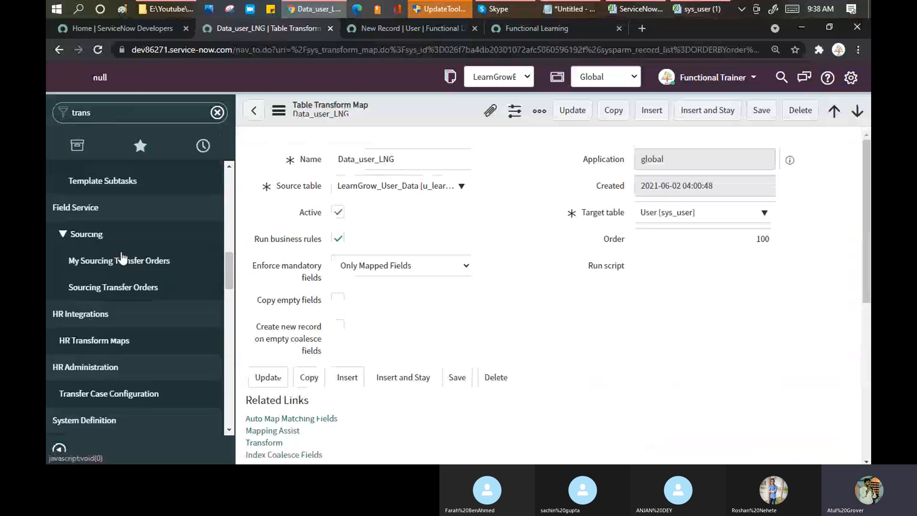
pyautogui.scroll(-5, 123, 260)
pyautogui.scroll(-3, 134, 275)
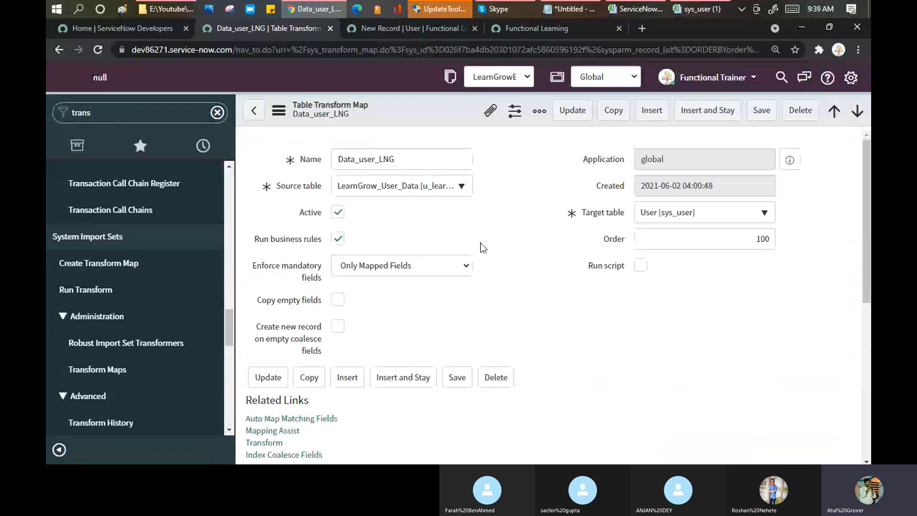
pyautogui.scroll(-3, 481, 252)
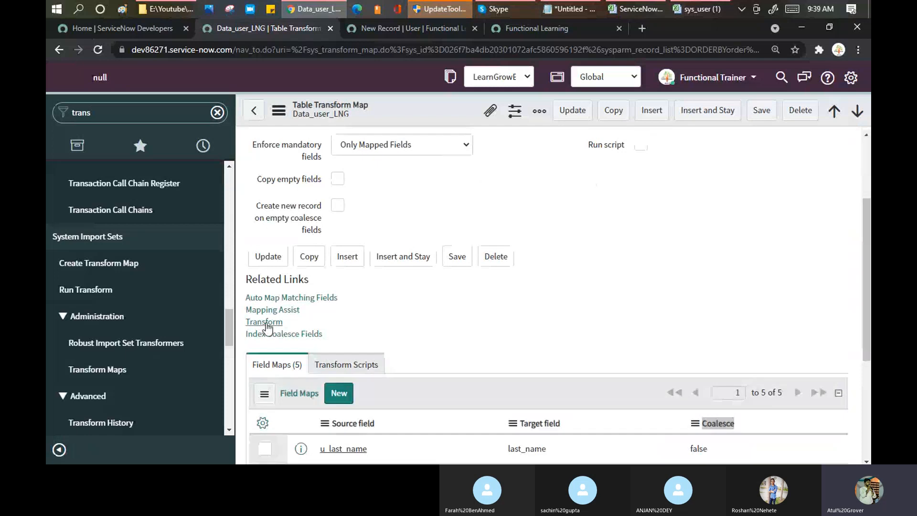
# Run the Data_user_LNG transform on import set u_learngrow_user_data, finishing Complete with Success.
pyautogui.click(266, 323)
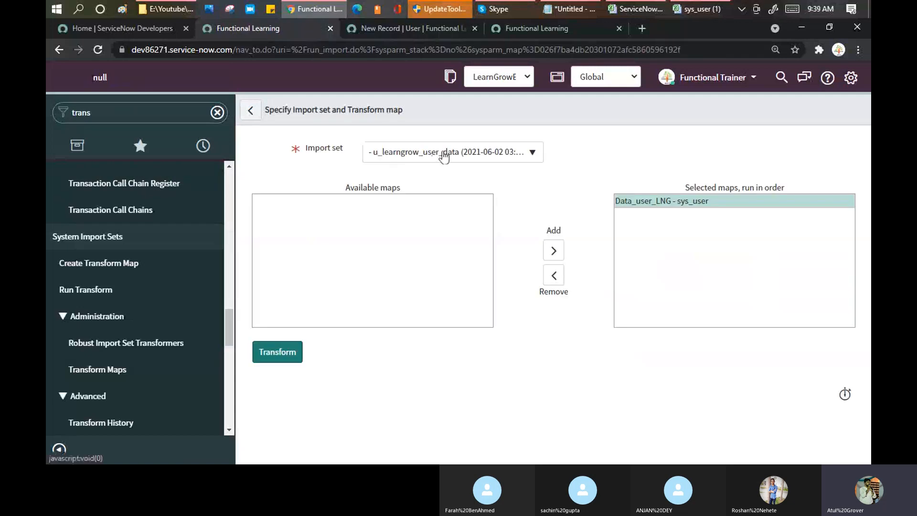
pyautogui.click(455, 158)
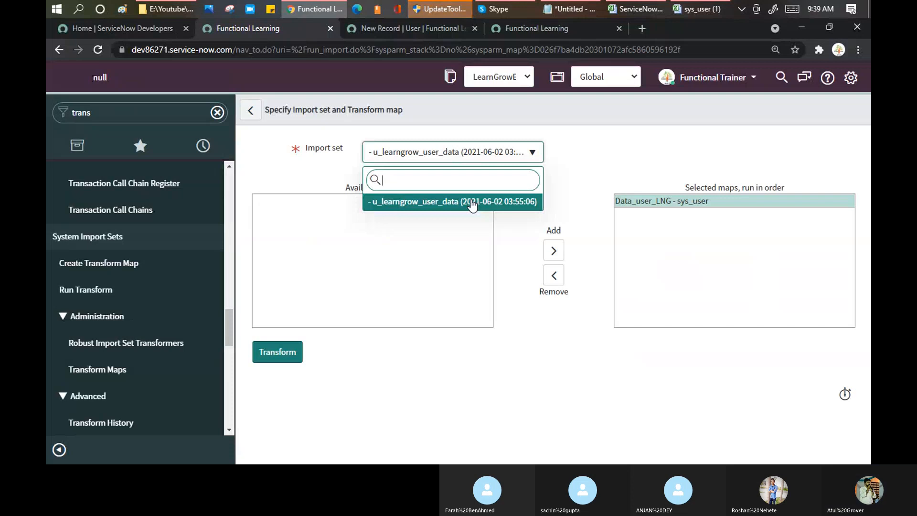
pyautogui.click(473, 203)
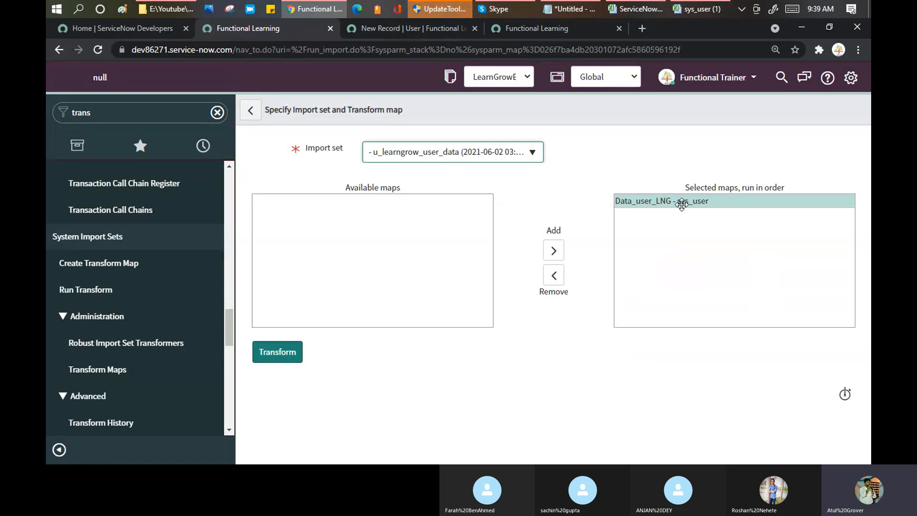
pyautogui.click(292, 353)
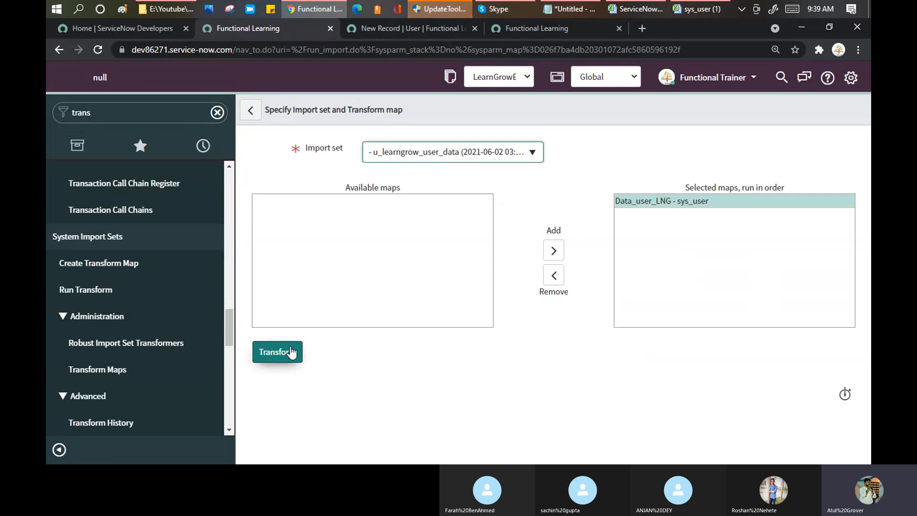
pyautogui.click(292, 353)
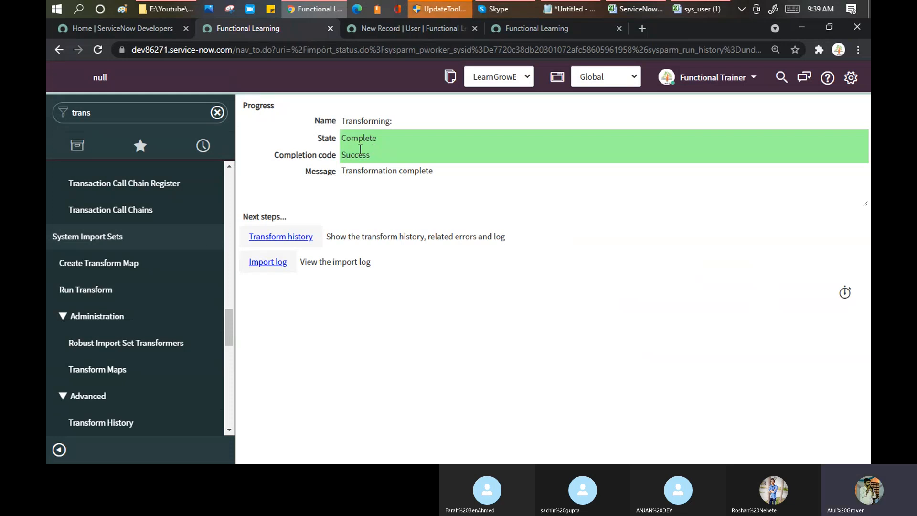
# Open the transform history and import log in new tabs, then view the Complete LearnGrow_User_Data run.
pyautogui.click(352, 138)
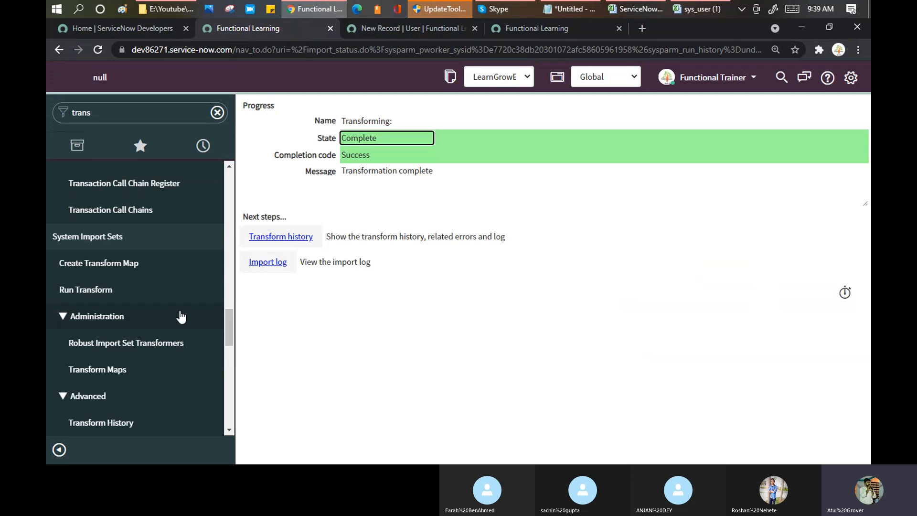
pyautogui.middleClick(266, 238)
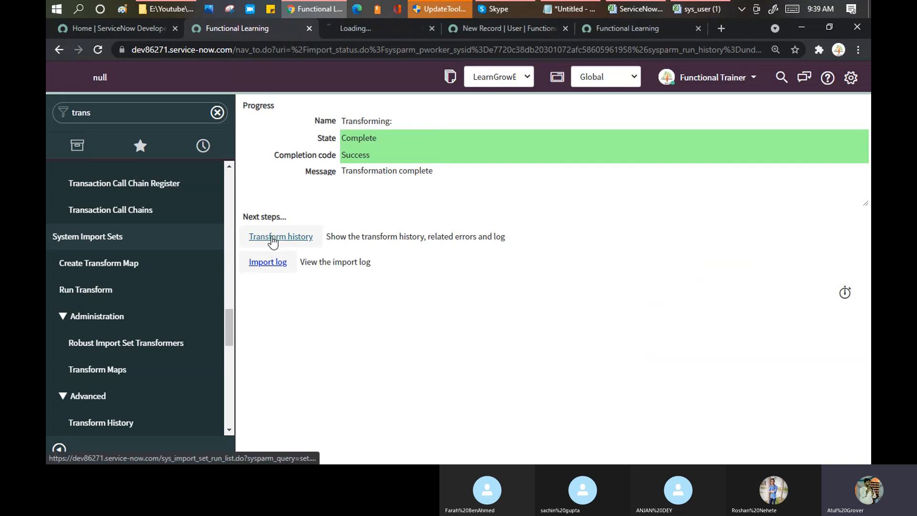
pyautogui.middleClick(268, 262)
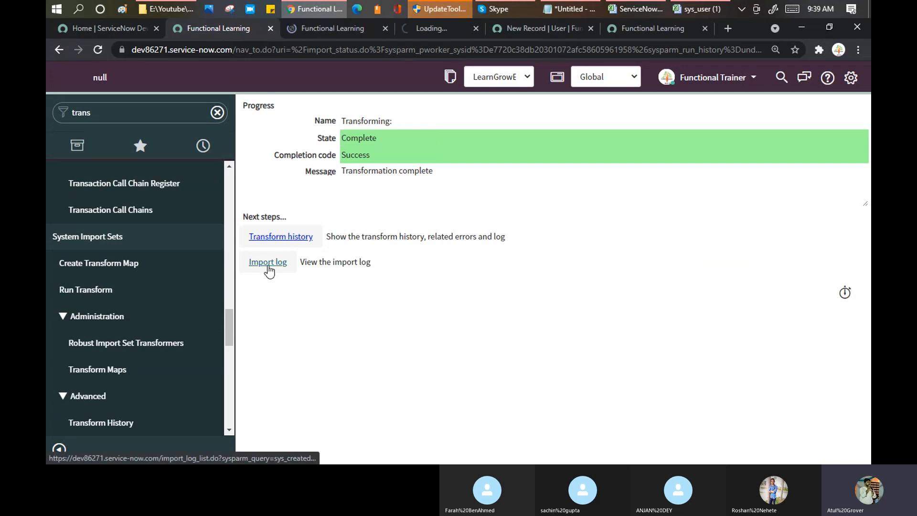
pyautogui.click(336, 29)
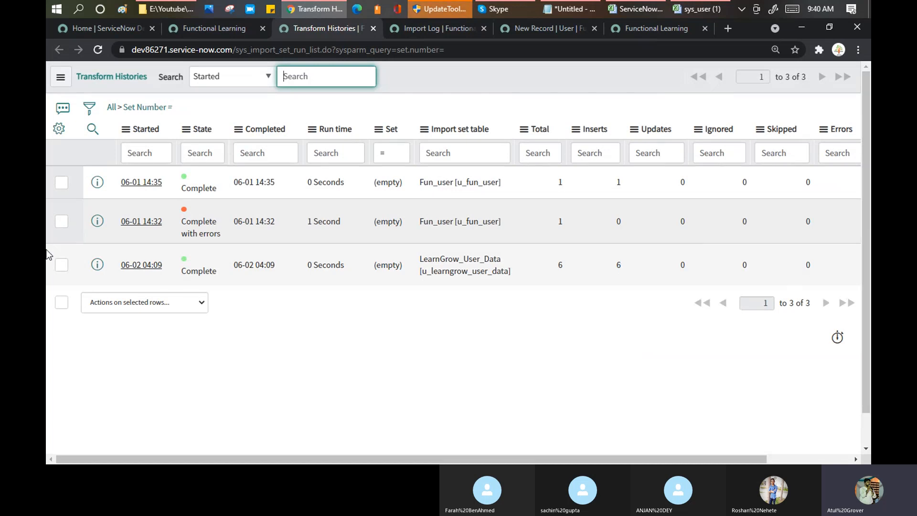
# Review the 06-02 04:09 run's import log (6 inserts, 0 errors), then today's 11 import log entries.
pyautogui.click(128, 269)
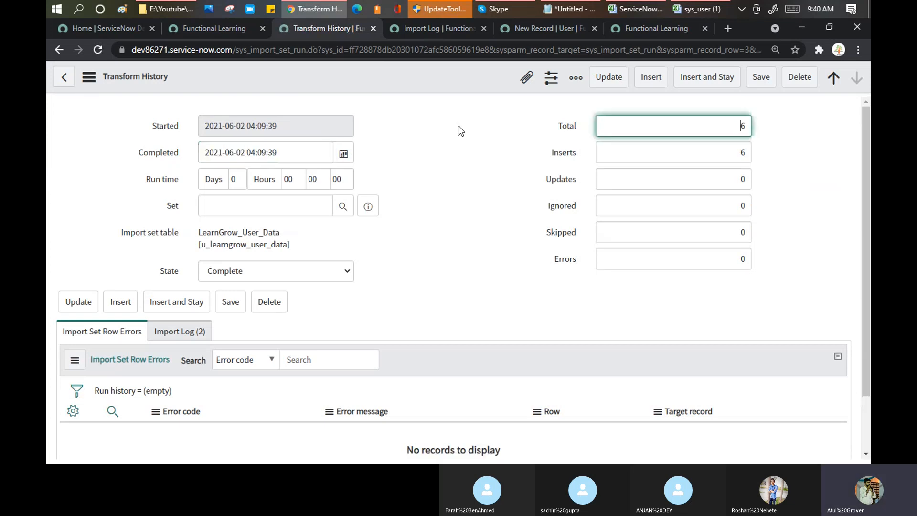
pyautogui.scroll(-2, 182, 265)
pyautogui.click(180, 264)
pyautogui.scroll(-1, 223, 353)
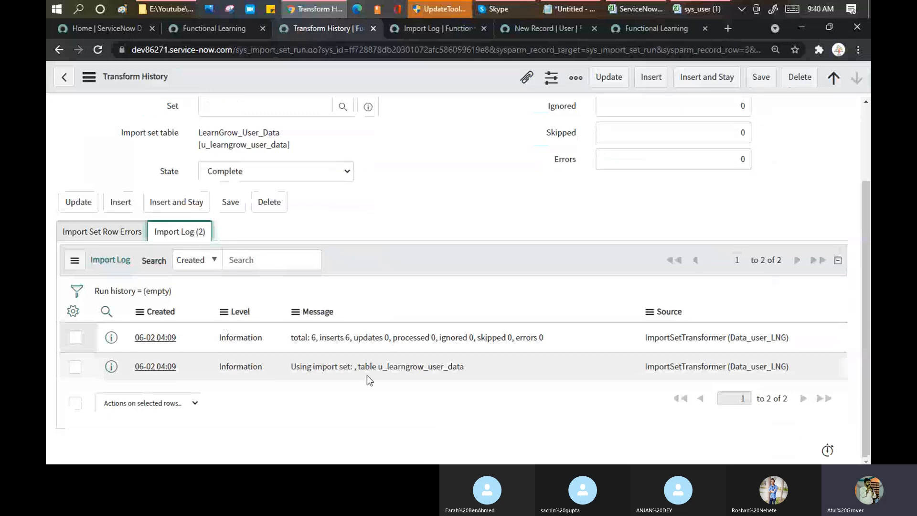
pyautogui.click(431, 32)
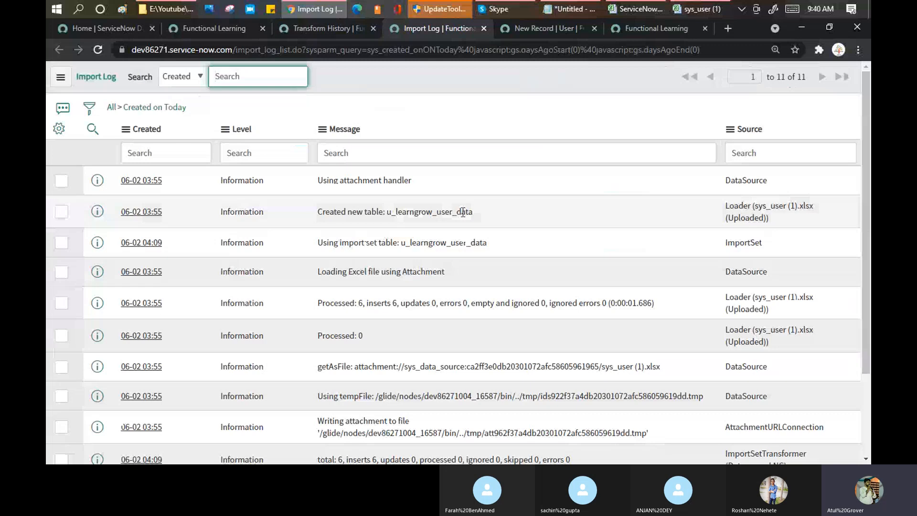
pyautogui.click(494, 214)
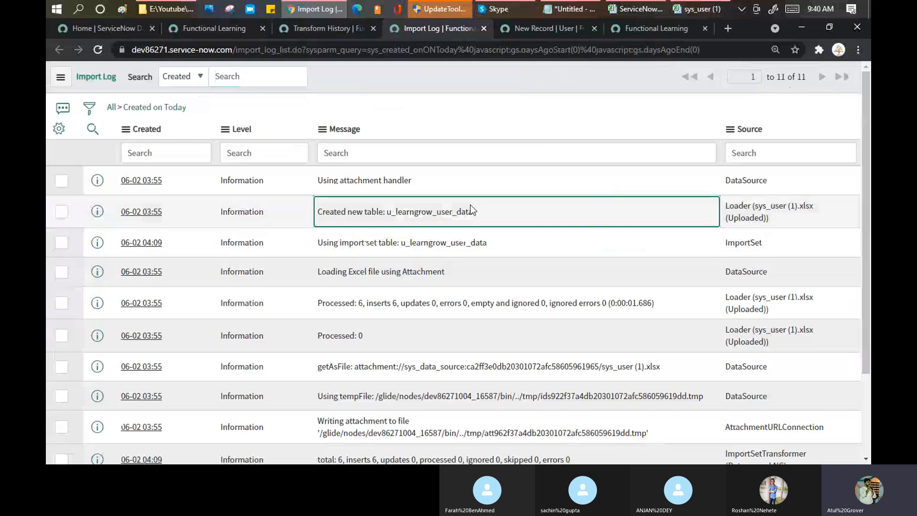
# Load sys_user_list.do to check the 887 users, then show the Page 1 sheet of sys_user (1) in Excel.
pyautogui.click(525, 29)
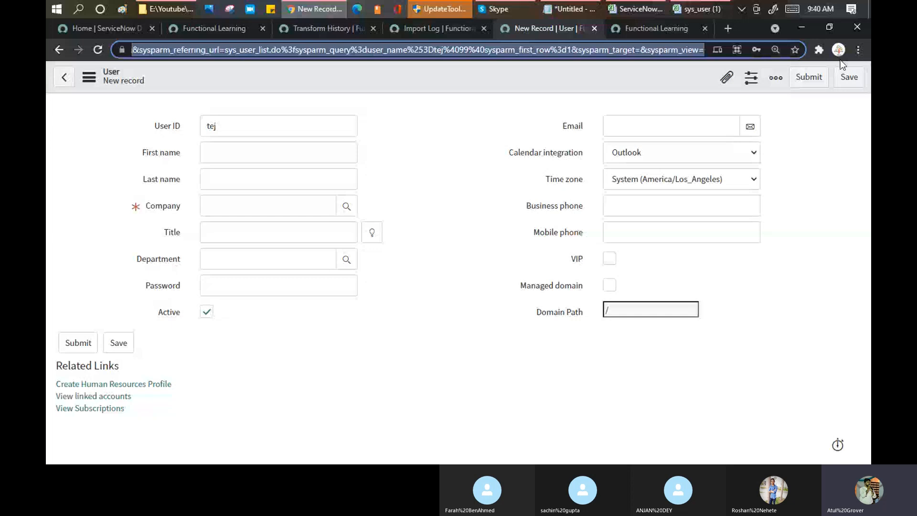
pyautogui.write('_lit')
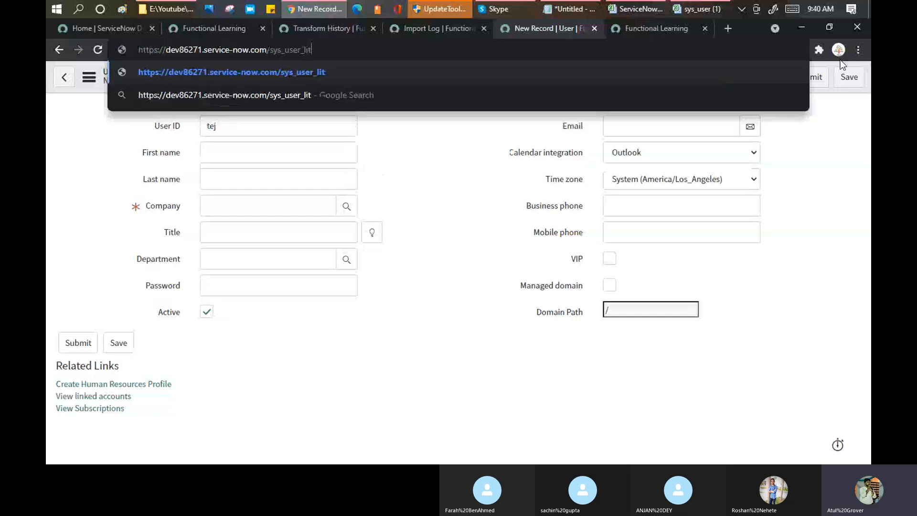
pyautogui.press('BackSpace')
pyautogui.write('st.do')
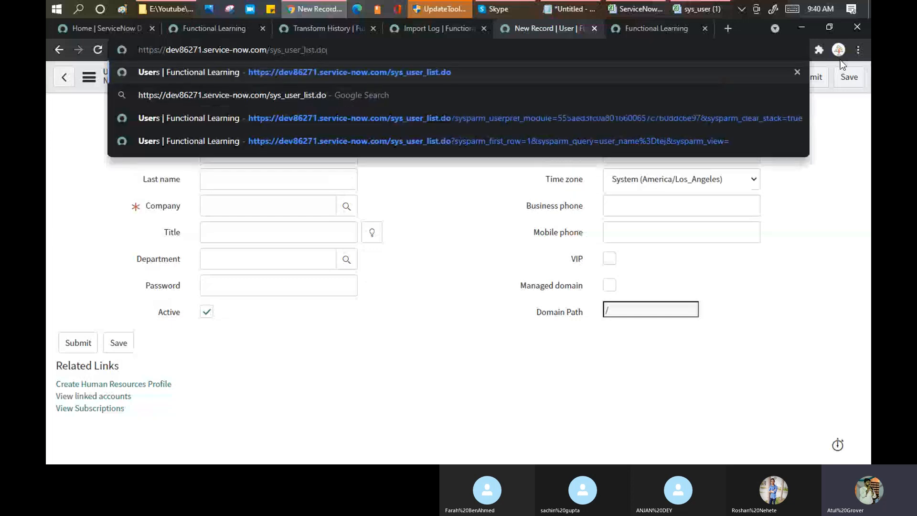
pyautogui.press('Return')
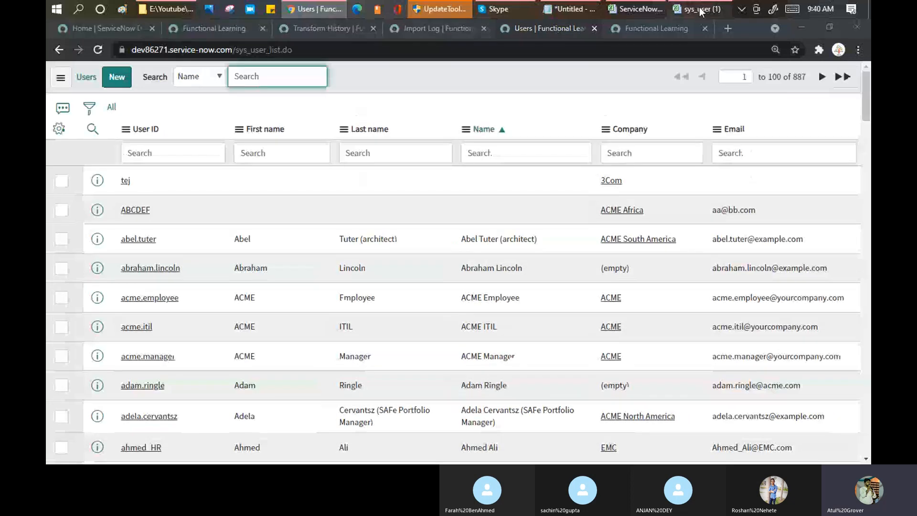
pyautogui.click(700, 11)
pyautogui.hotkey('ctrl', 'pageup')
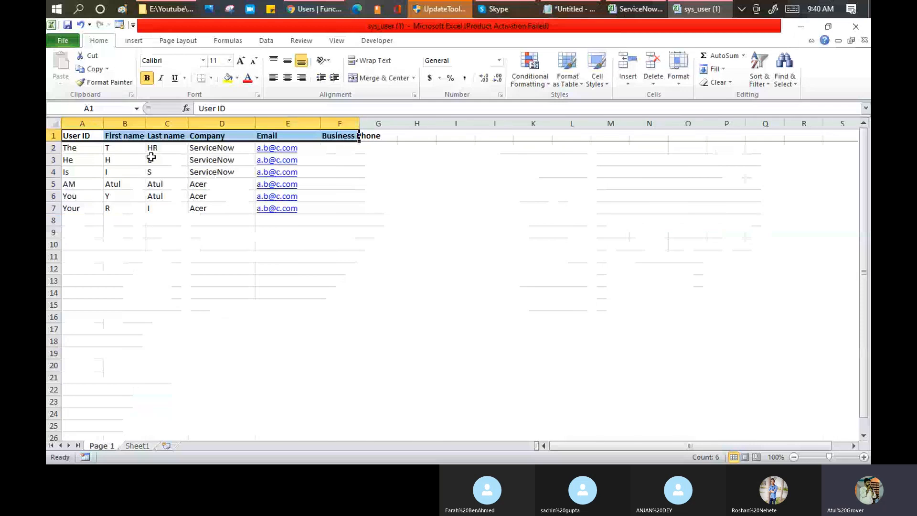
# Back in Chrome, filter the Users list to User IDs starting with 'the'.
pyautogui.hotkey('alt', 'Tab')
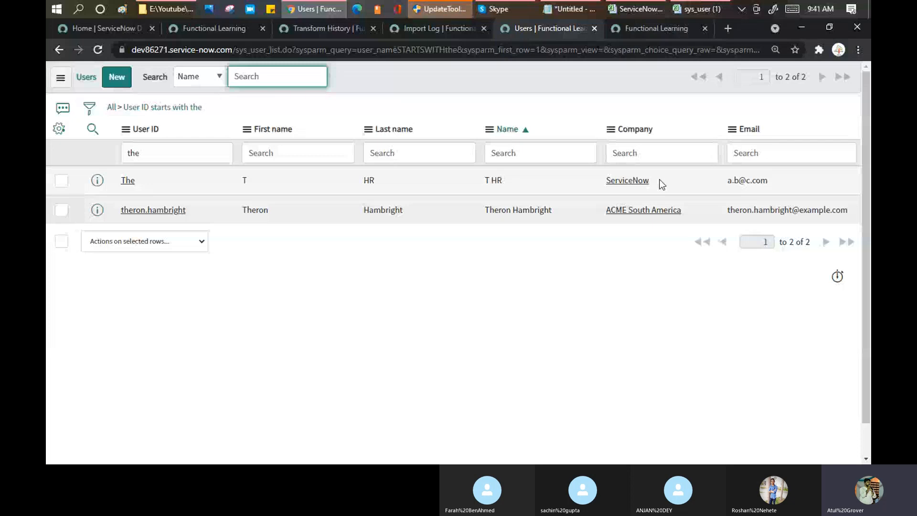
pyautogui.moveTo(706, 43)
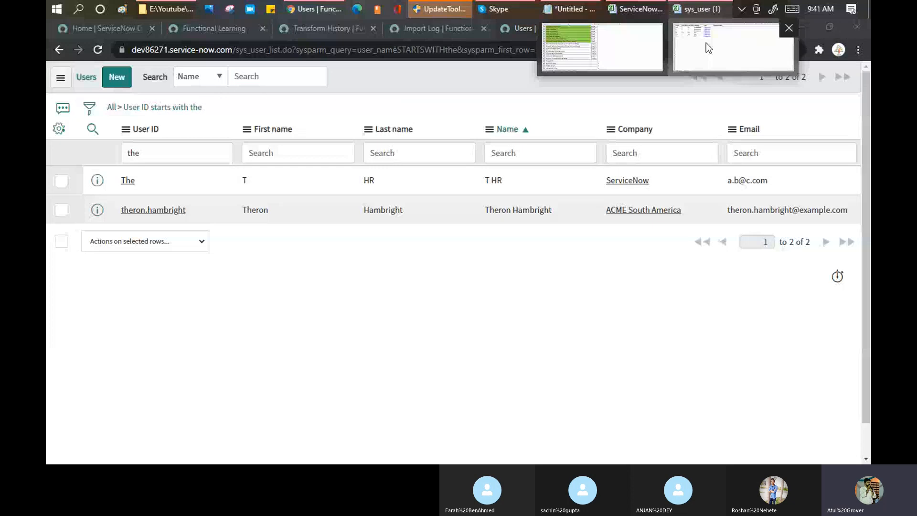
# Change the User ID in cell A5 from AM to AMAtul.
pyautogui.click(706, 42)
pyautogui.doubleClick(97, 185)
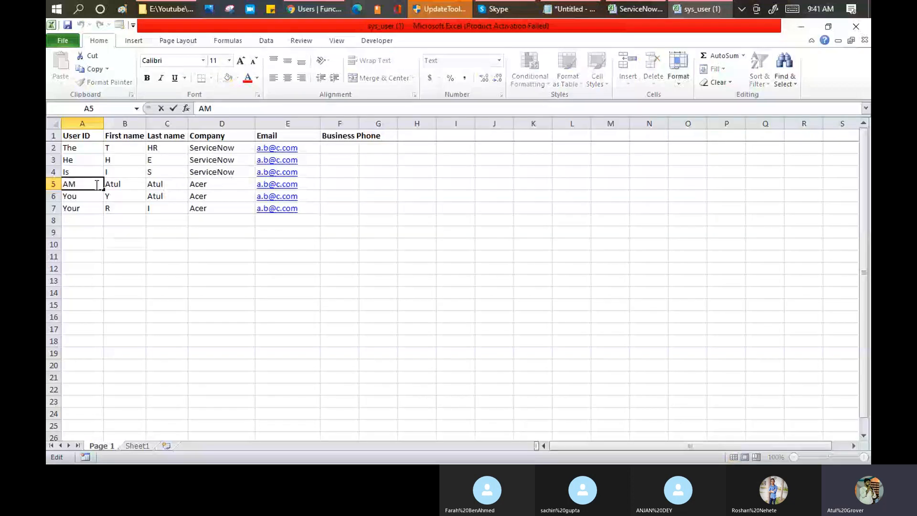
pyautogui.write('Atul')
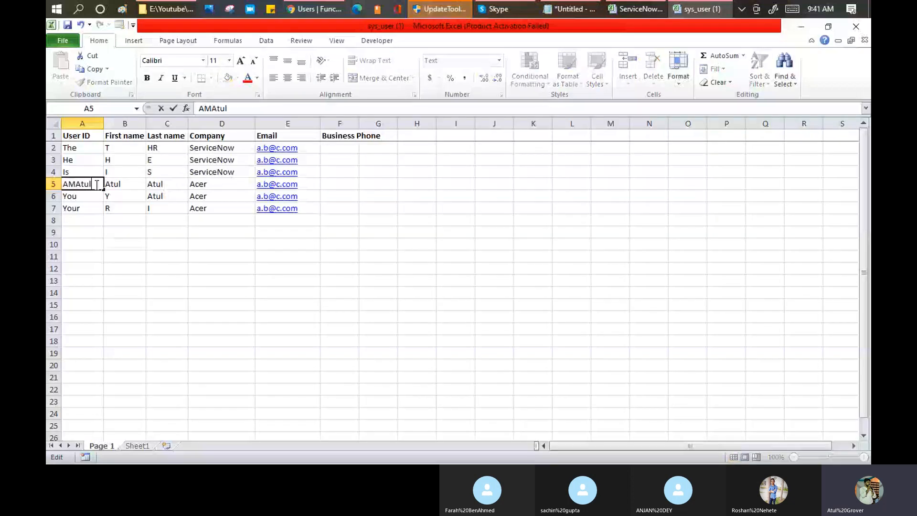
pyautogui.click(164, 258)
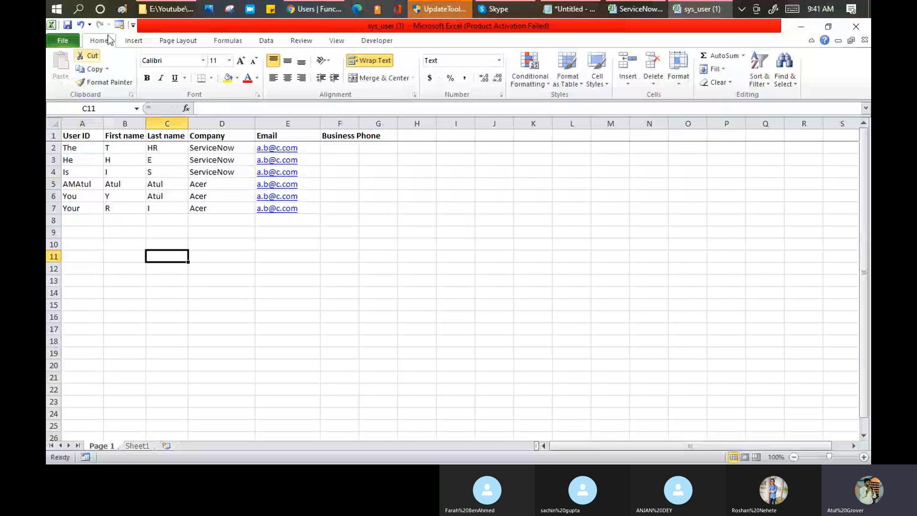
# Return to the Home | ServiceNow Developer tab in Chrome.
pyautogui.moveTo(307, 14)
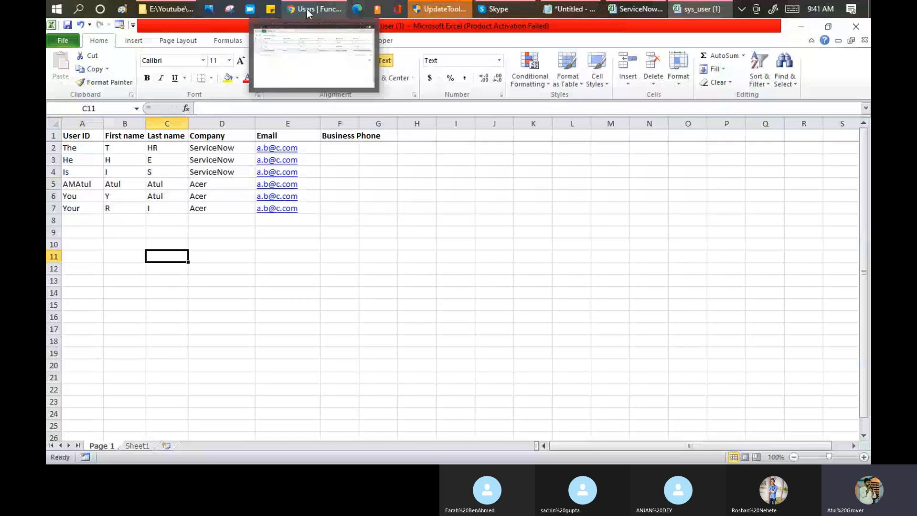
pyautogui.click(308, 14)
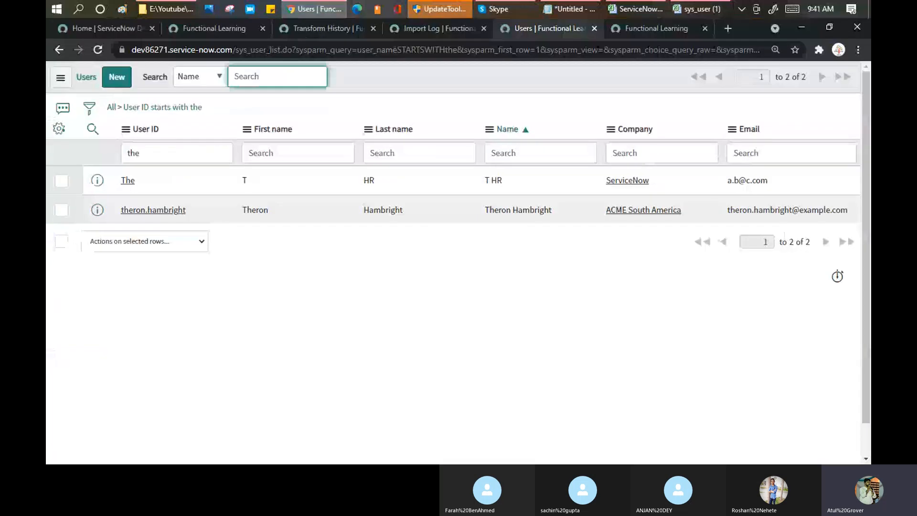
pyautogui.click(138, 24)
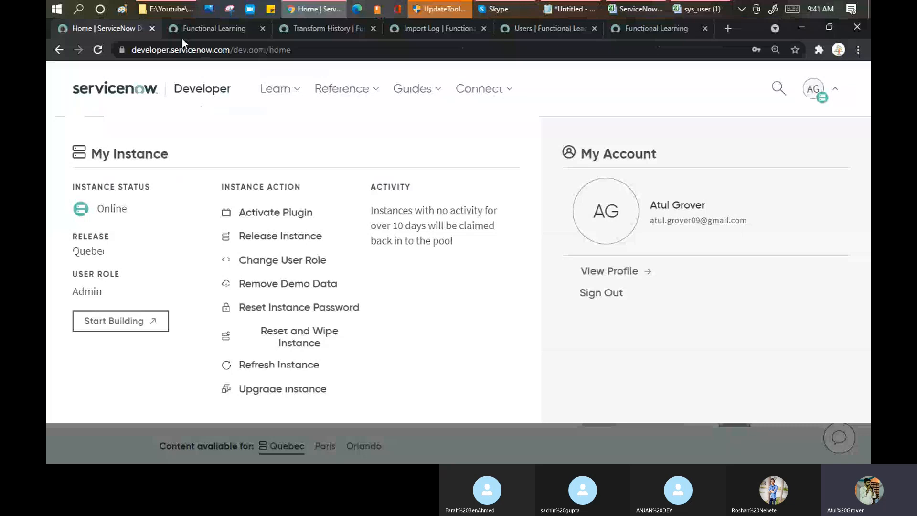
# Load sys_user (1).xlsx into the existing LearnGrow_User_Data import set table.
pyautogui.click(182, 37)
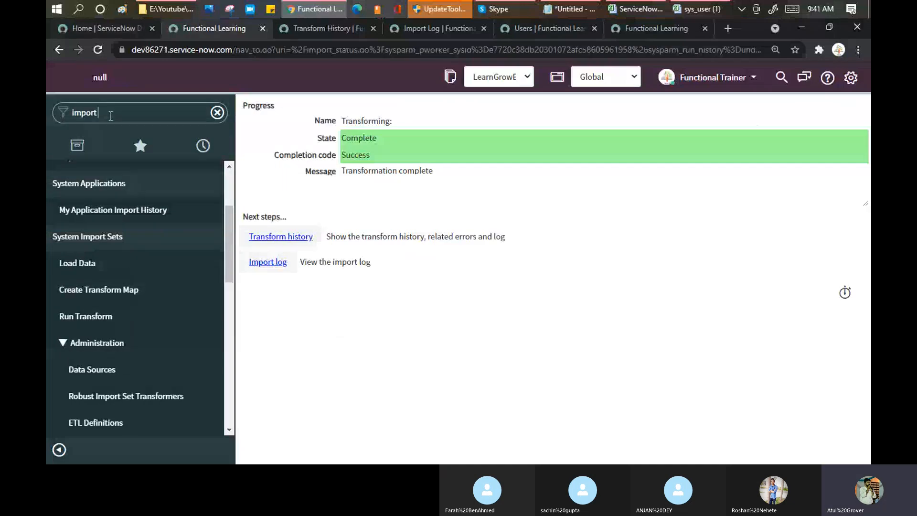
pyautogui.write('set')
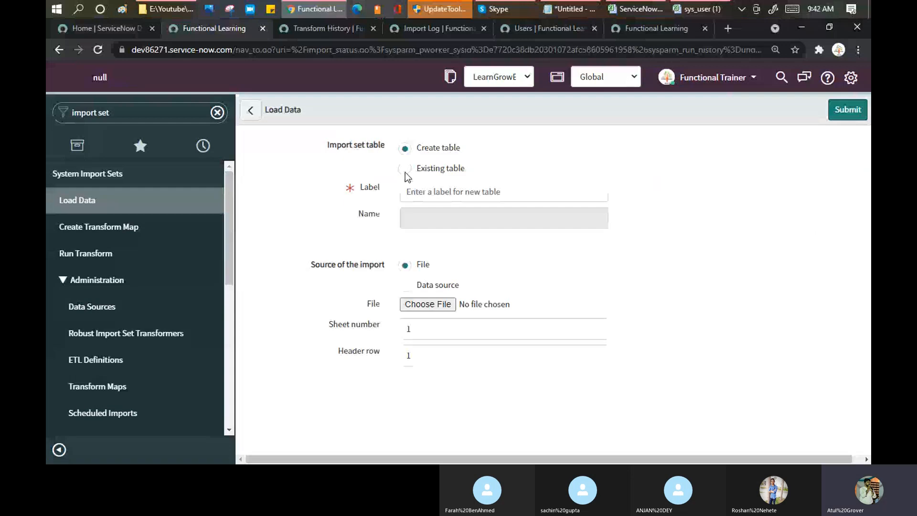
pyautogui.click(405, 171)
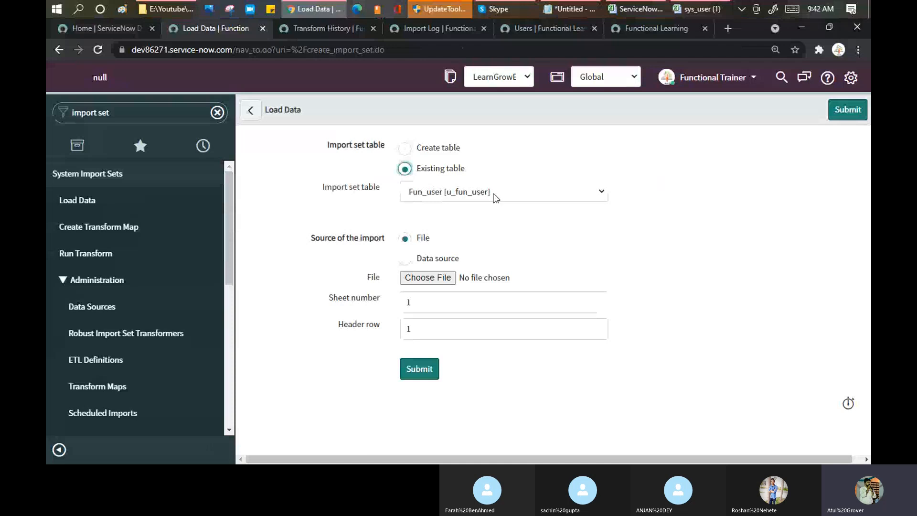
pyautogui.click(496, 198)
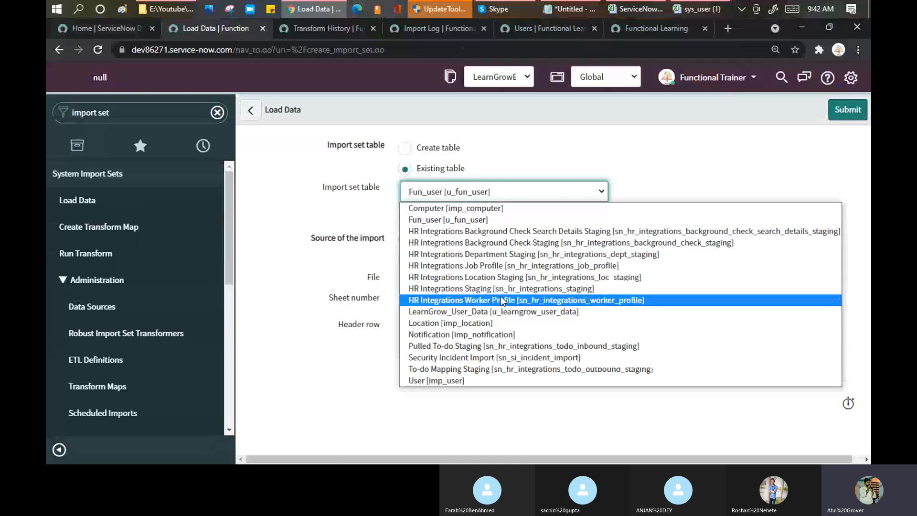
pyautogui.click(503, 313)
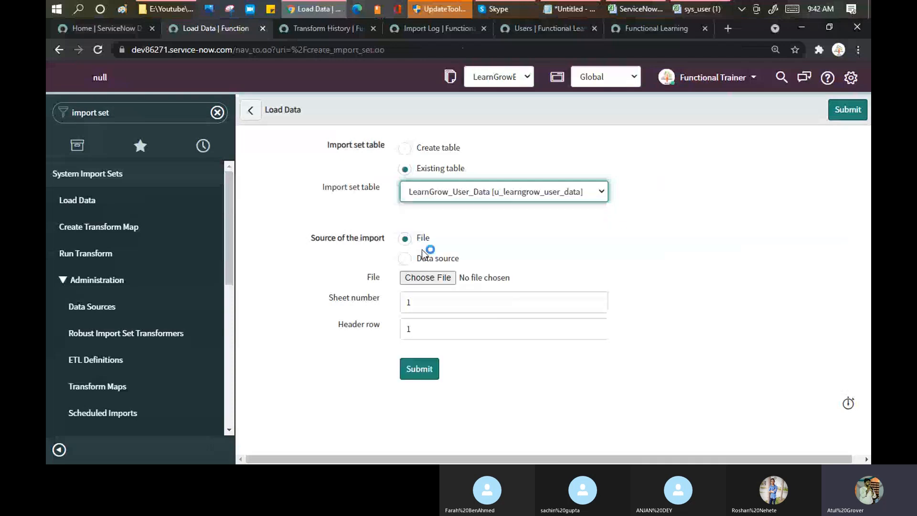
pyautogui.click(426, 281)
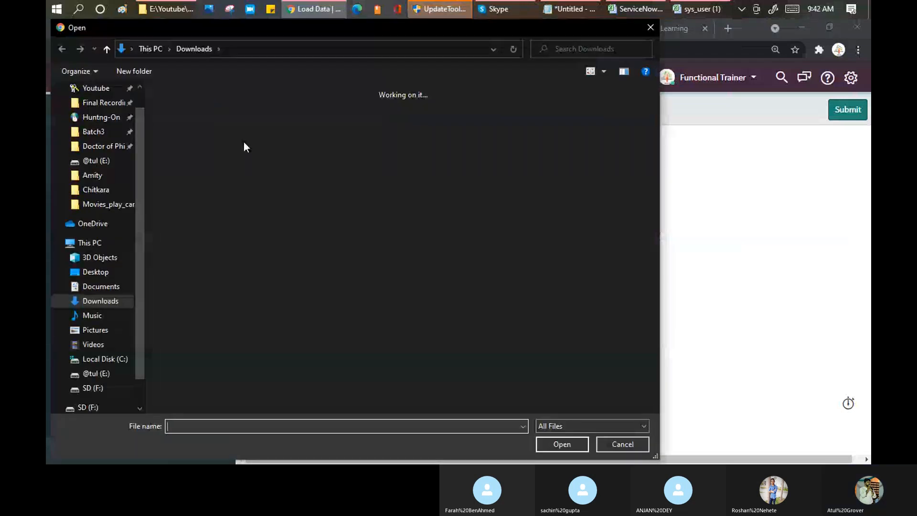
pyautogui.click(229, 123)
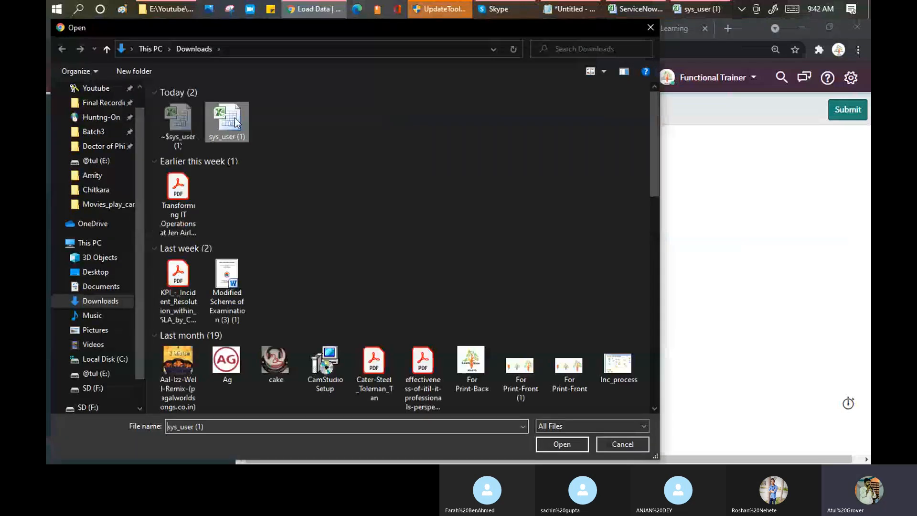
pyautogui.click(546, 445)
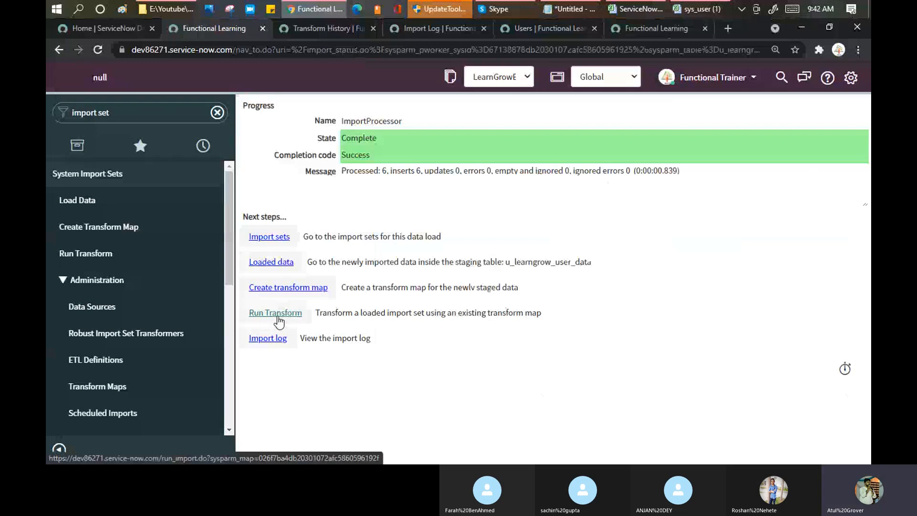
# Run the Data_user_LNG transform on the reloaded u_learngrow_user_data import set until Complete, Success.
pyautogui.click(277, 316)
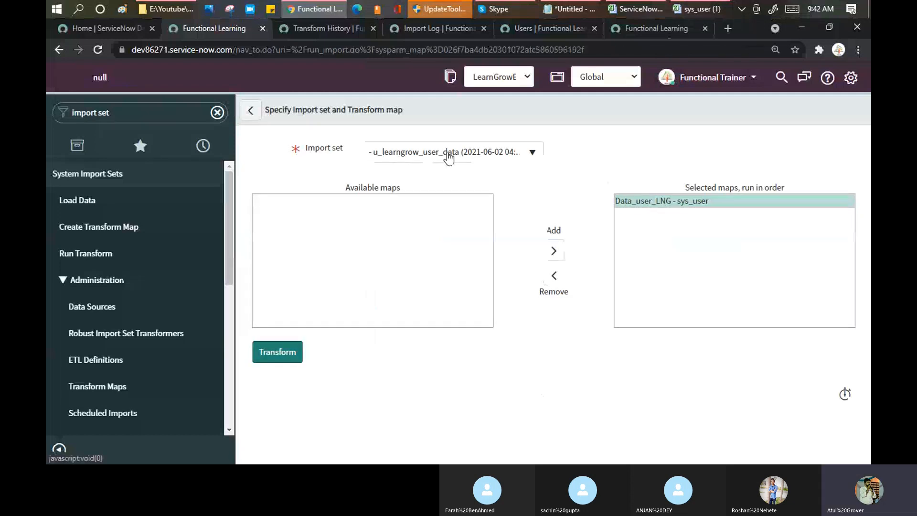
pyautogui.click(449, 153)
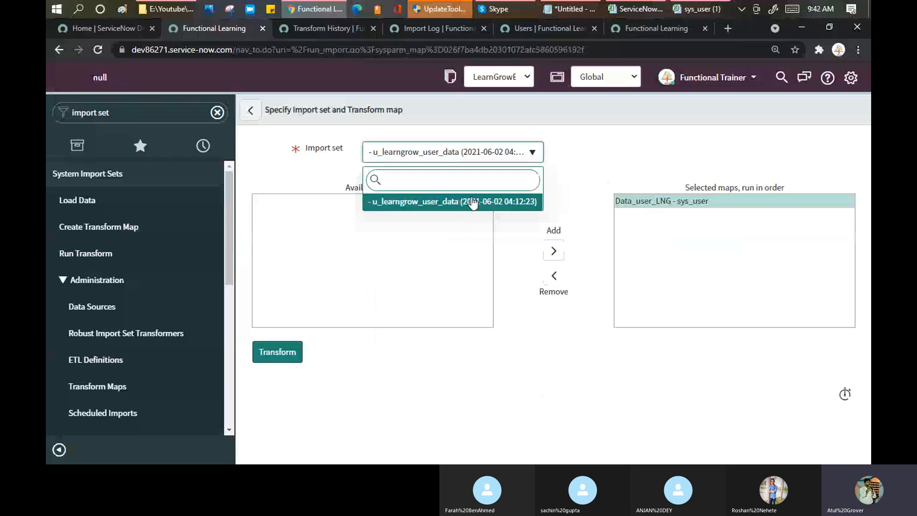
pyautogui.click(472, 202)
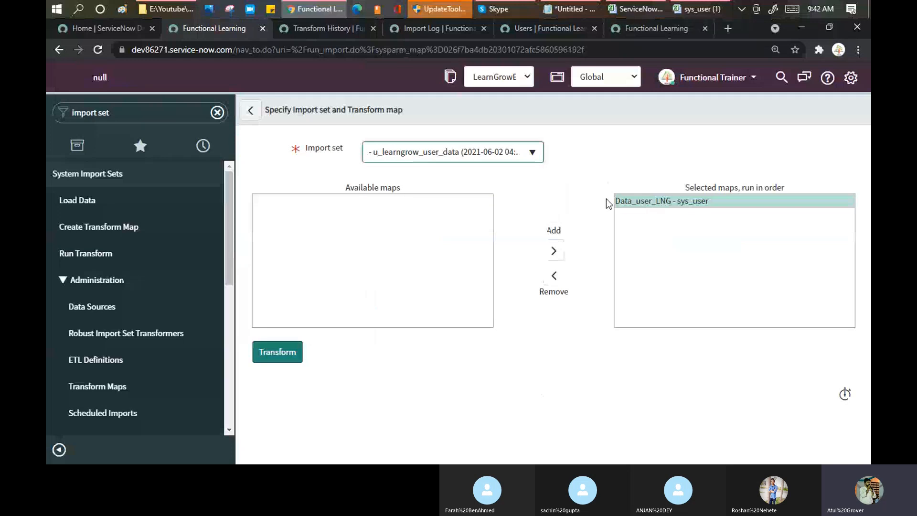
pyautogui.click(277, 352)
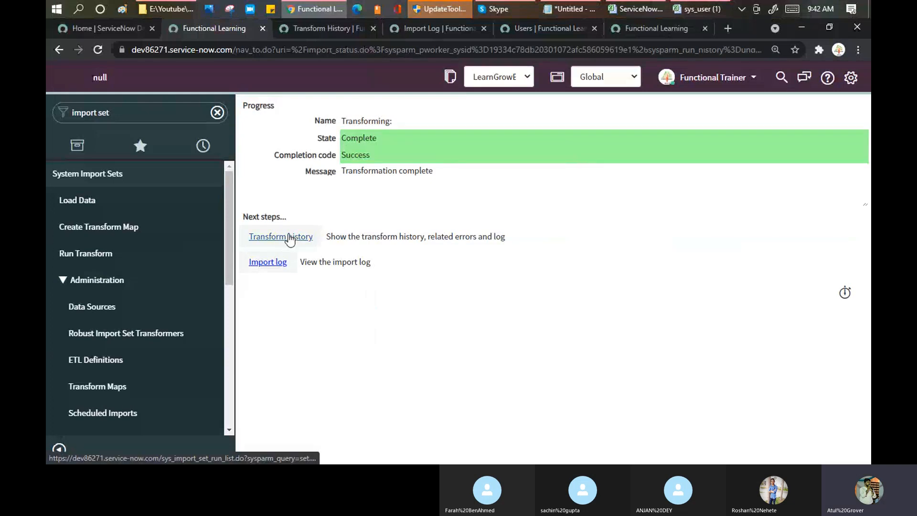
# Open the transform history list and highlight the 06-02 04:12 run's single insert.
pyautogui.middleClick(288, 237)
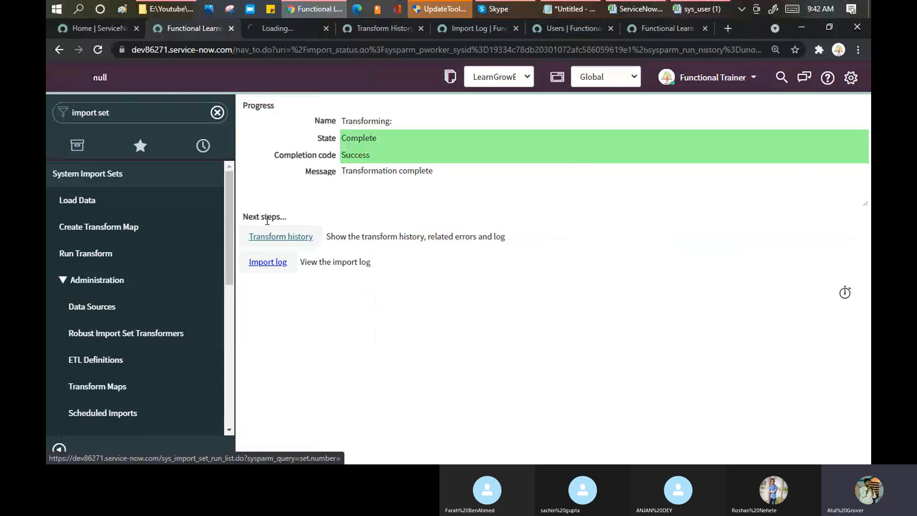
pyautogui.click(291, 28)
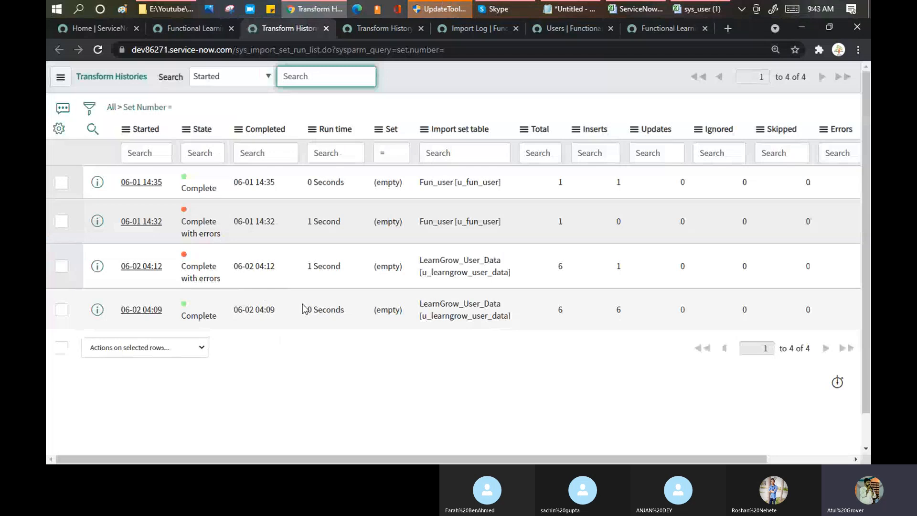
pyautogui.moveTo(306, 266); pyautogui.dragTo(612, 274)
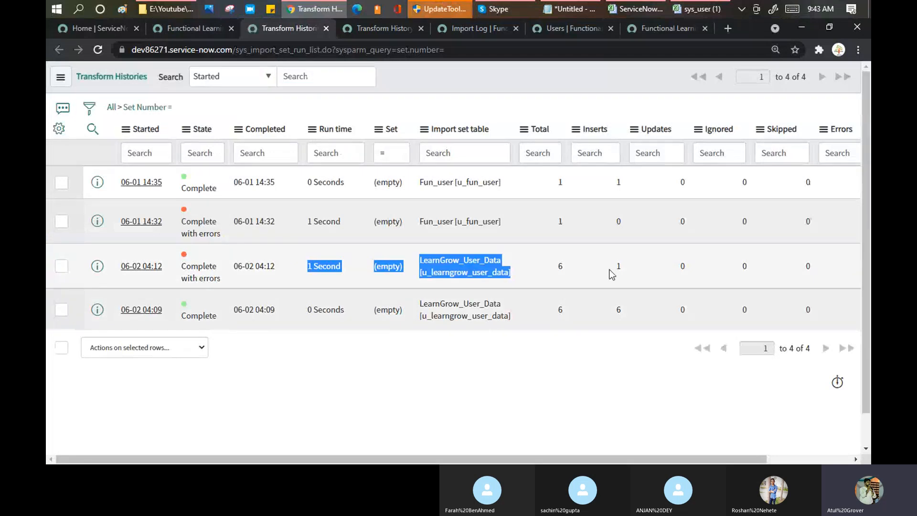
pyautogui.doubleClick(613, 271)
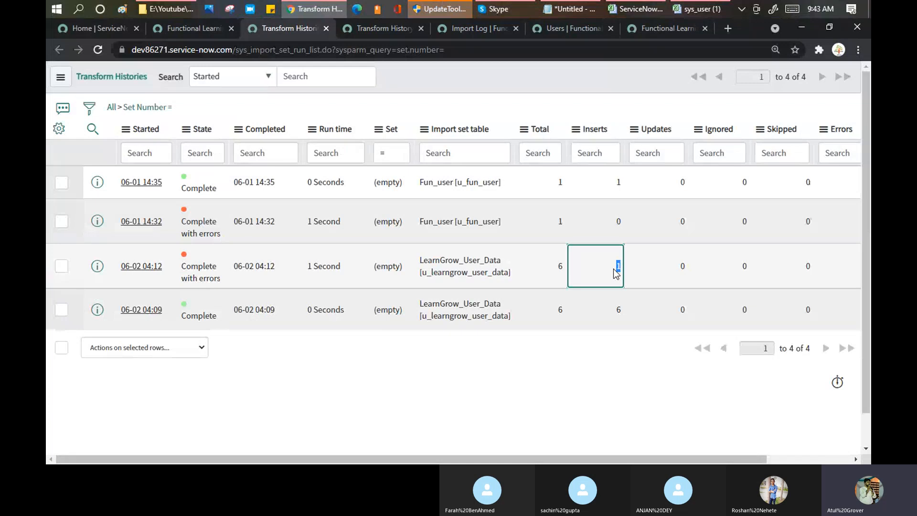
# Check the AMAtul user ID in Excel, then open the 06-02 04:12 run's history record.
pyautogui.click(697, 15)
pyautogui.click(81, 186)
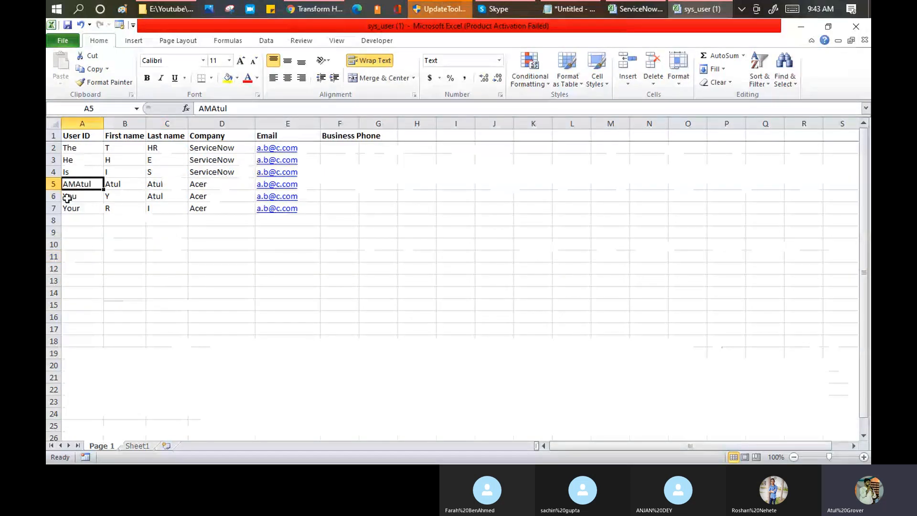
pyautogui.hotkey('alt', 'Tab')
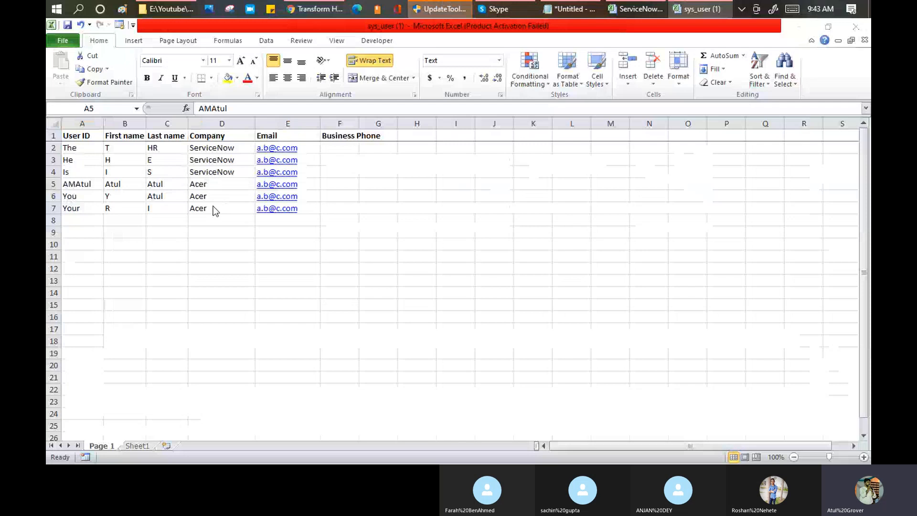
pyautogui.hotkey('alt', 'Tab')
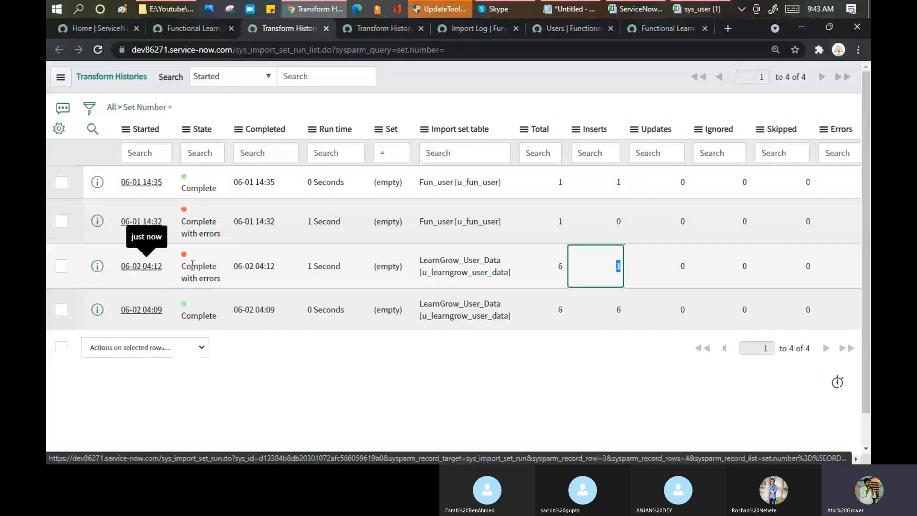
pyautogui.click(157, 268)
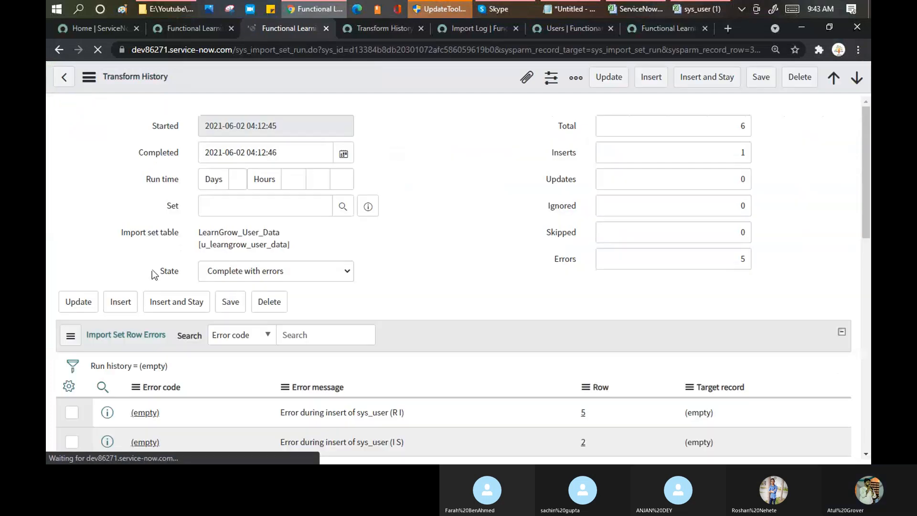
# Show the Import Set Row Errors and point out the failed R I, I S, Y Atul and T HR users.
pyautogui.scroll(-4, 407, 213)
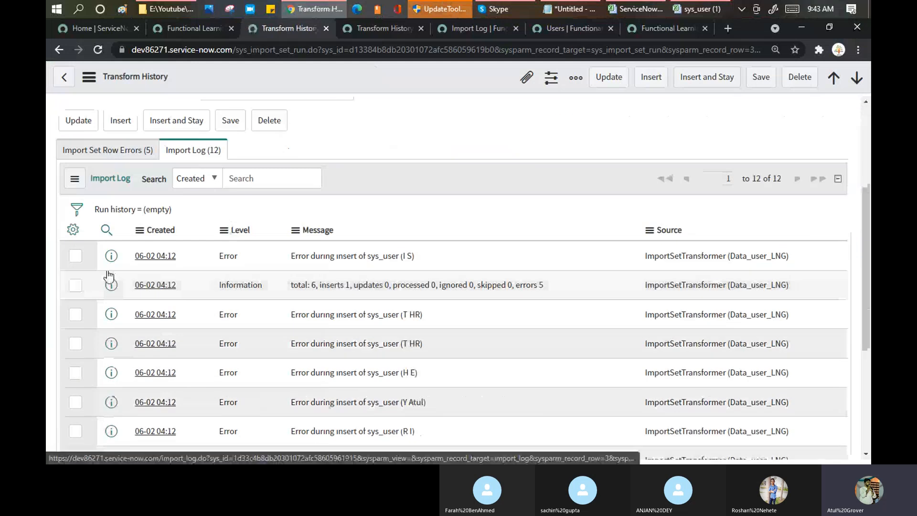
pyautogui.click(106, 150)
pyautogui.scroll(-1, 379, 267)
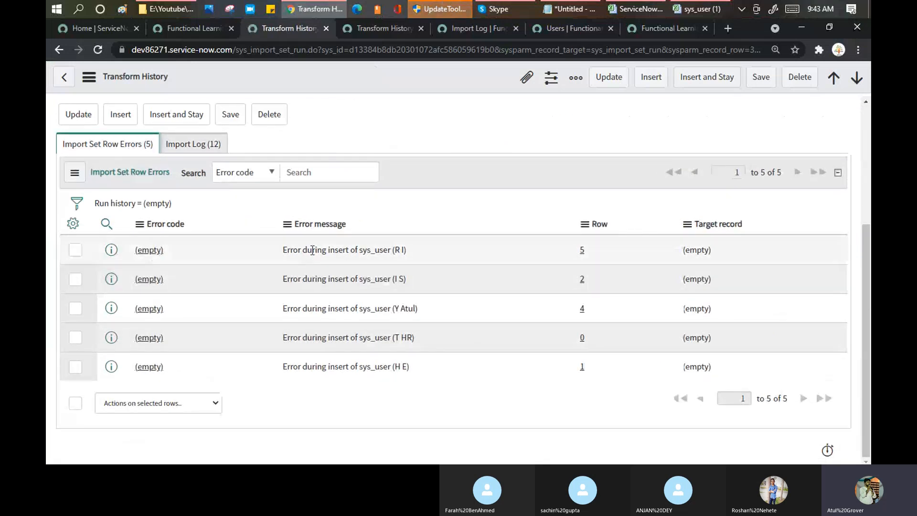
pyautogui.doubleClick(398, 250)
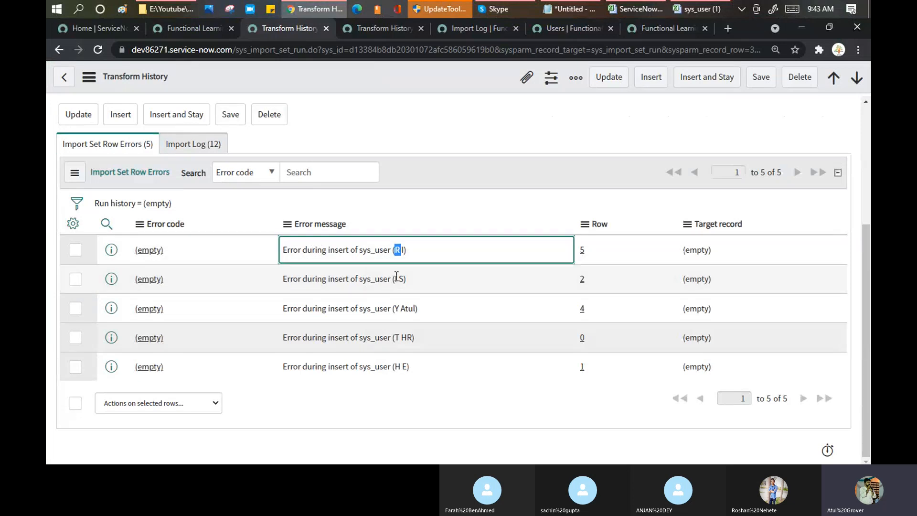
pyautogui.moveTo(392, 281); pyautogui.dragTo(416, 308)
pyautogui.moveTo(395, 337); pyautogui.dragTo(408, 366)
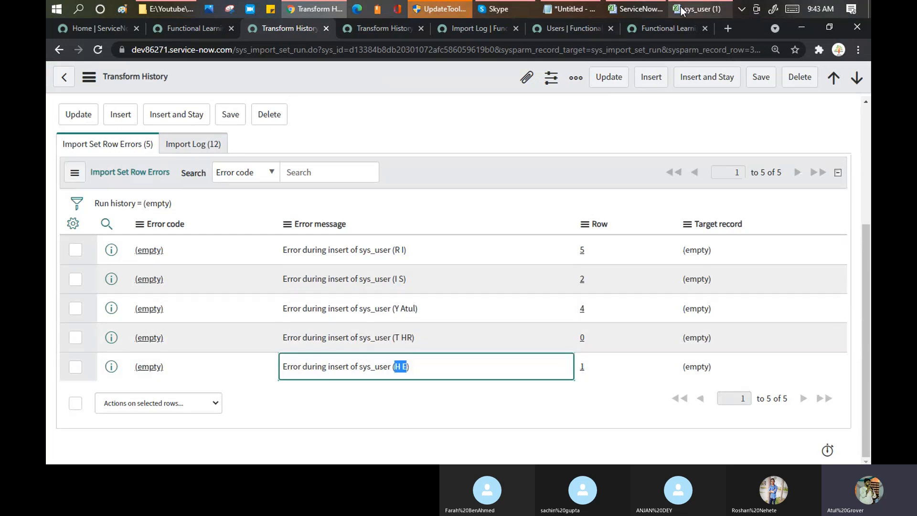
# Place the sys_user spreadsheet beside the error messages and confirm the run's 5 errors count.
pyautogui.click(682, 9)
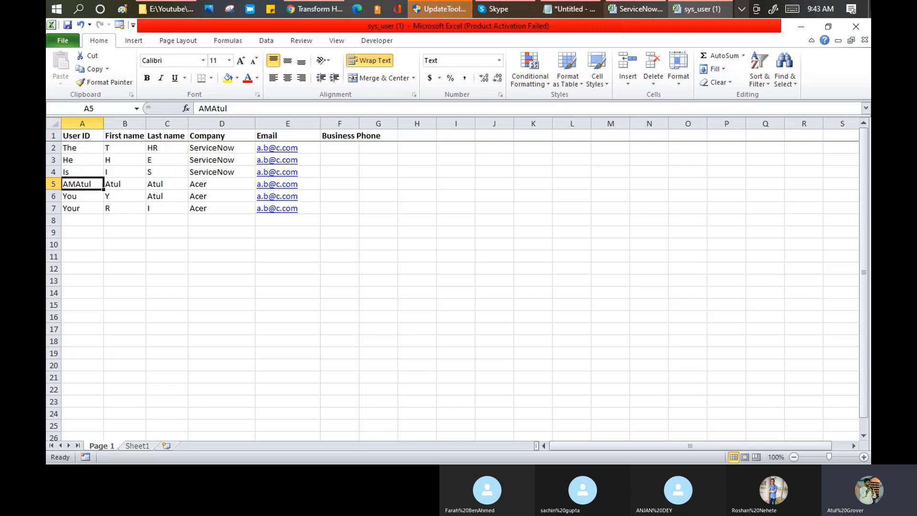
pyautogui.click(829, 27)
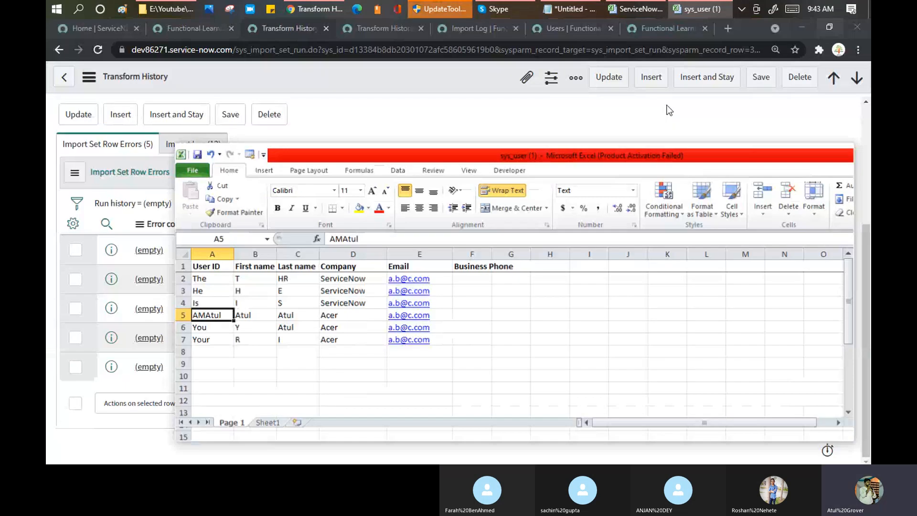
pyautogui.moveTo(399, 152); pyautogui.dragTo(694, 91)
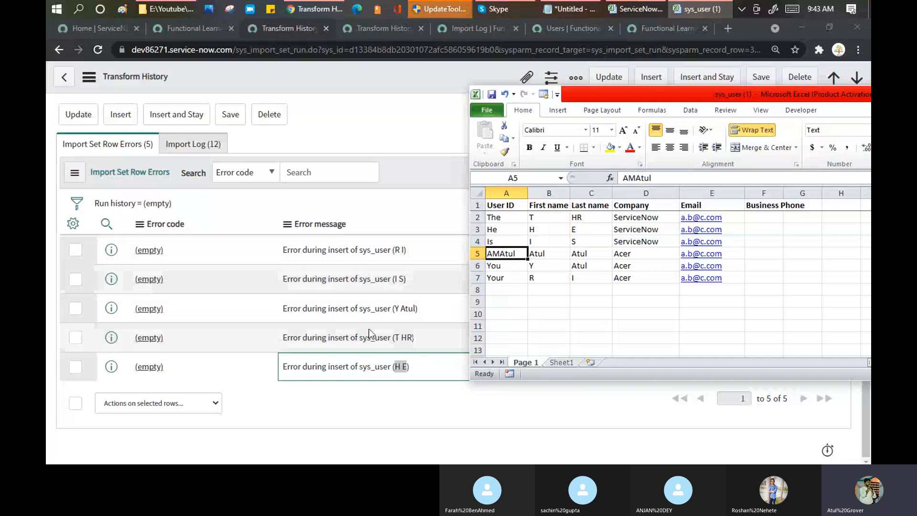
pyautogui.click(445, 153)
pyautogui.scroll(4, 740, 149)
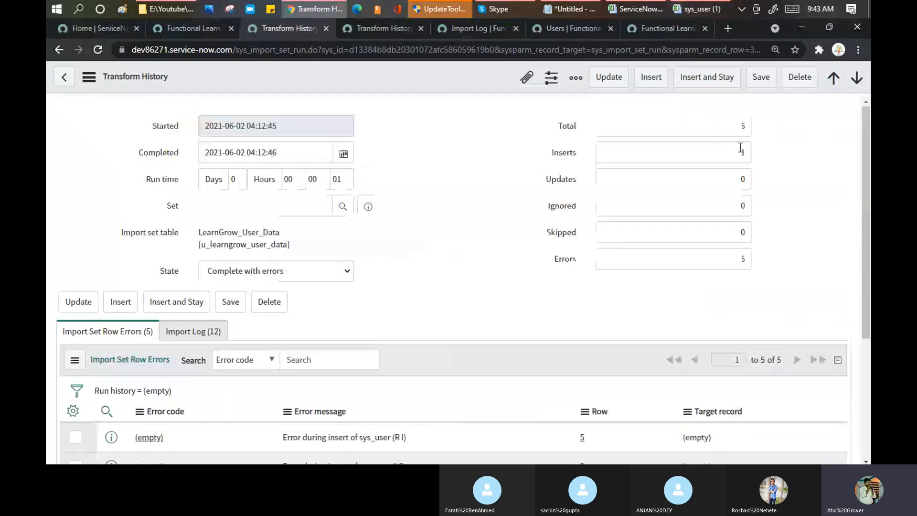
pyautogui.doubleClick(743, 258)
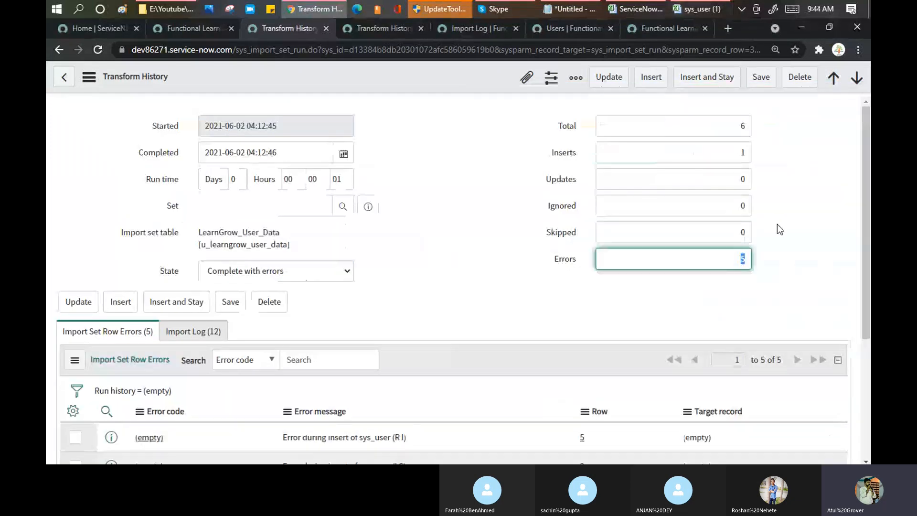
pyautogui.scroll(-4, 462, 241)
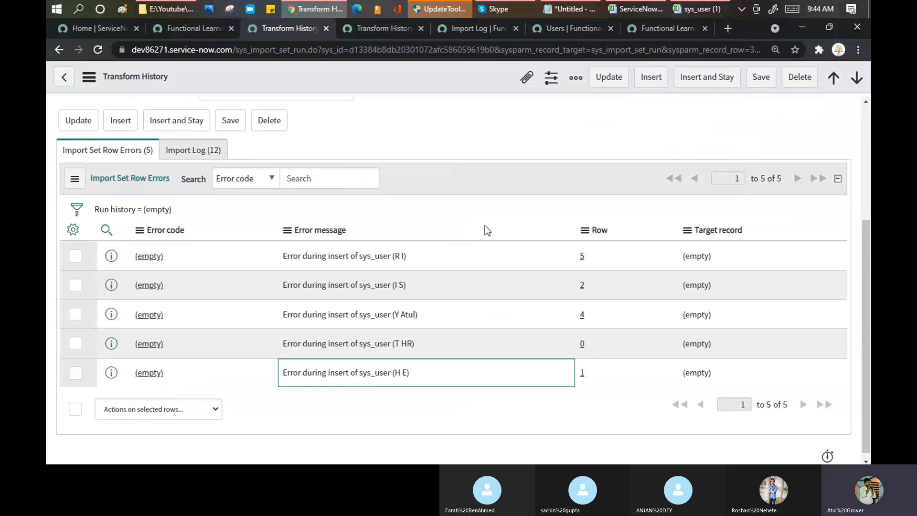
# Copy AMAtul from A5 and filter the Users list to User IDs containing AM.
pyautogui.moveTo(698, 12)
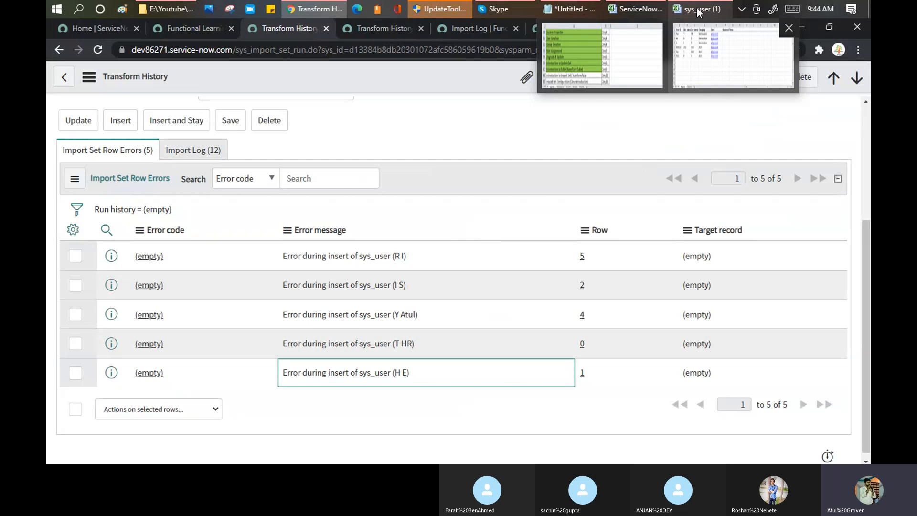
pyautogui.click(698, 11)
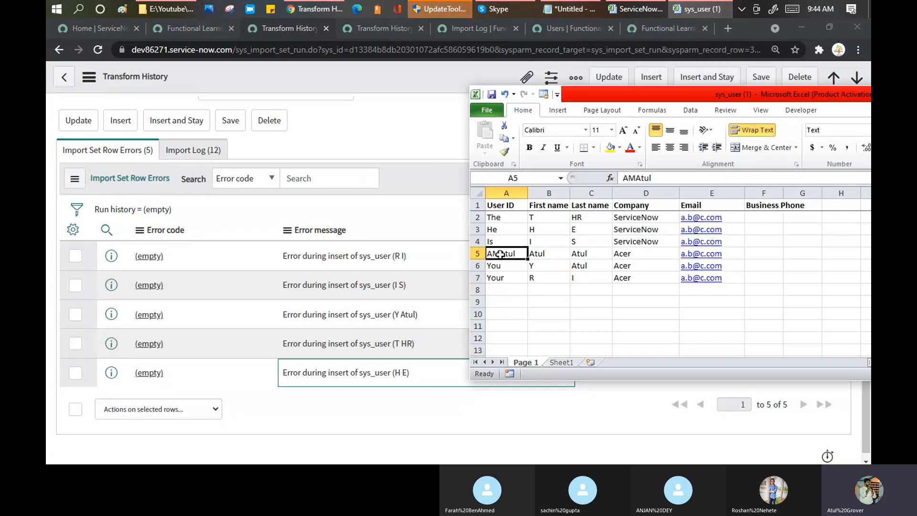
pyautogui.hotkey('ctrl', 'c')
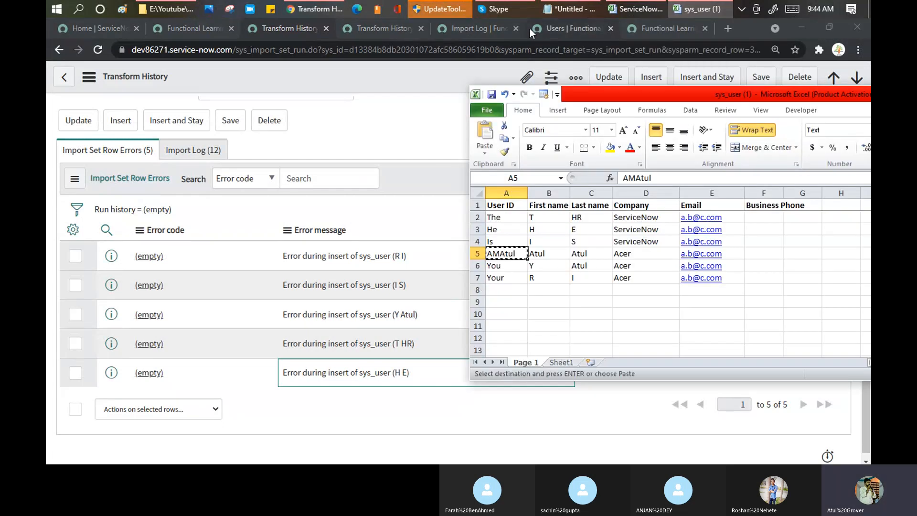
pyautogui.click(529, 28)
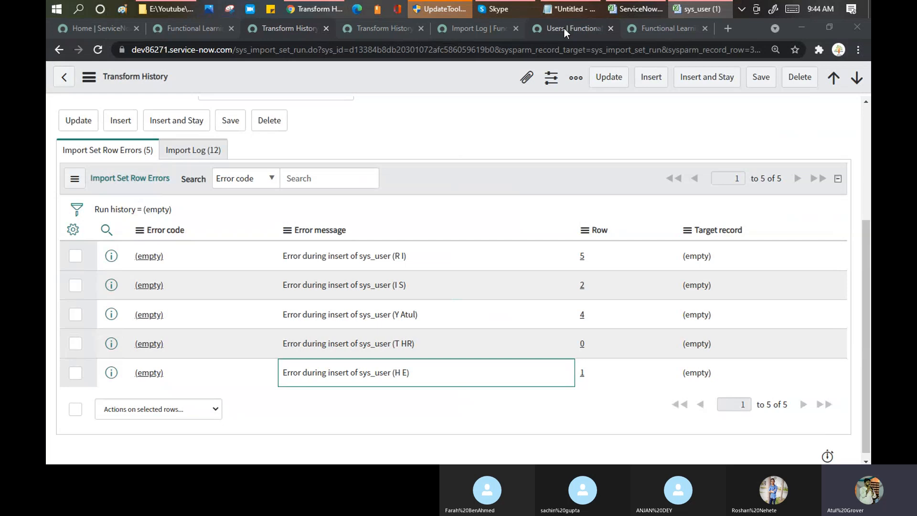
pyautogui.click(564, 28)
pyautogui.write('*AM')
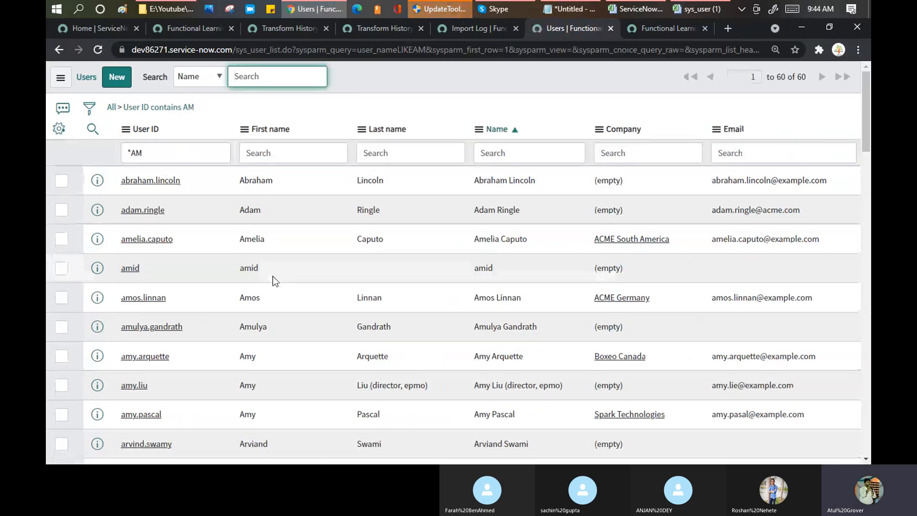
# Add a Company filter for 'acer', leaving AM and AMAtul, and compare AMAtul with Excel.
pyautogui.click(702, 9)
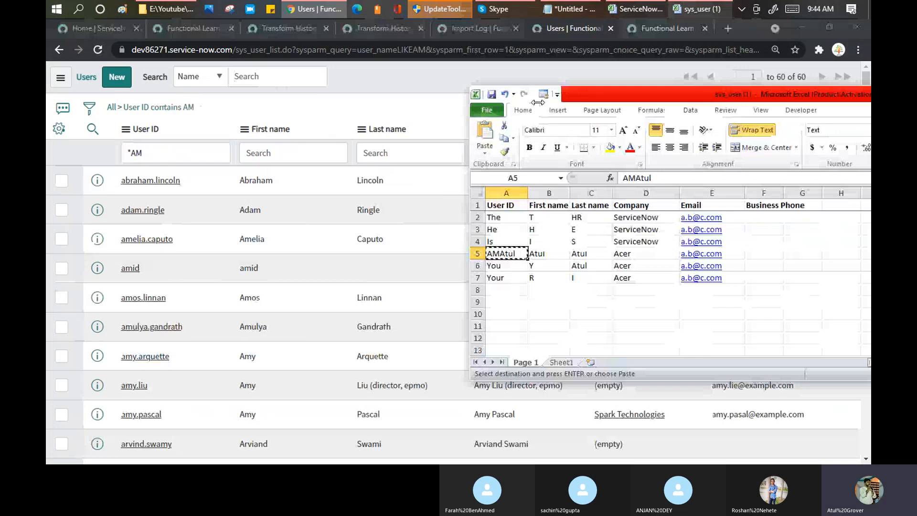
pyautogui.click(286, 189)
pyautogui.click(624, 152)
pyautogui.write('ace')
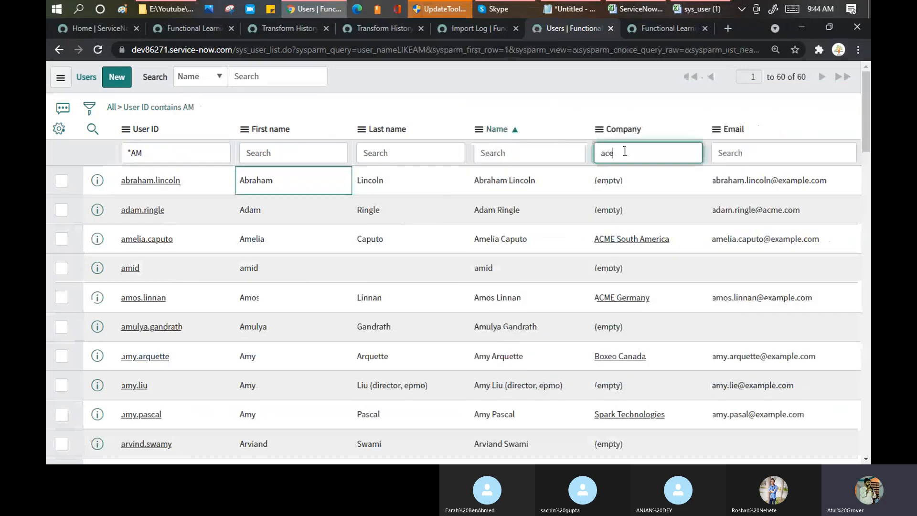
pyautogui.write('r')
pyautogui.press('Return')
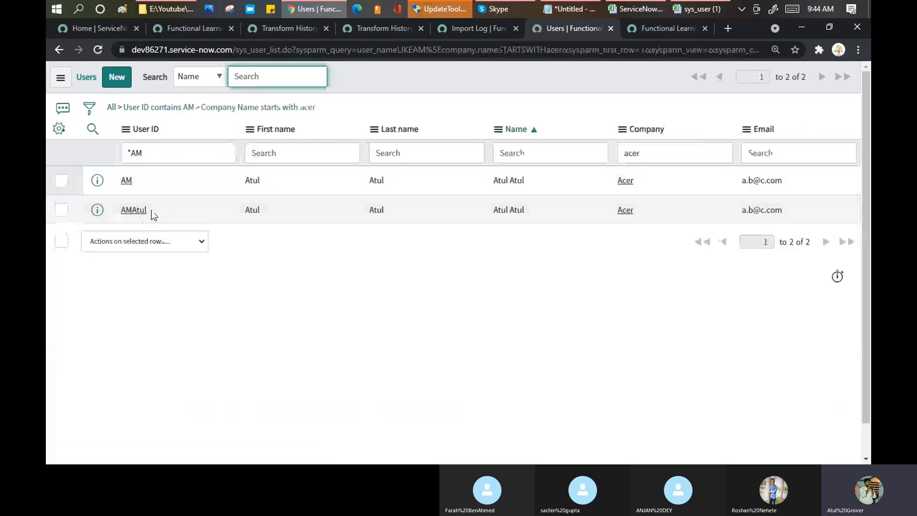
pyautogui.doubleClick(121, 210)
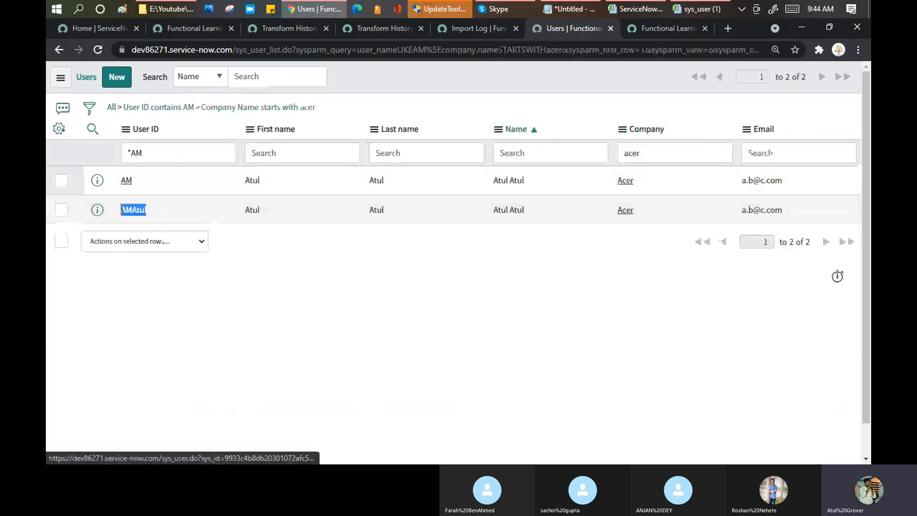
pyautogui.click(691, 12)
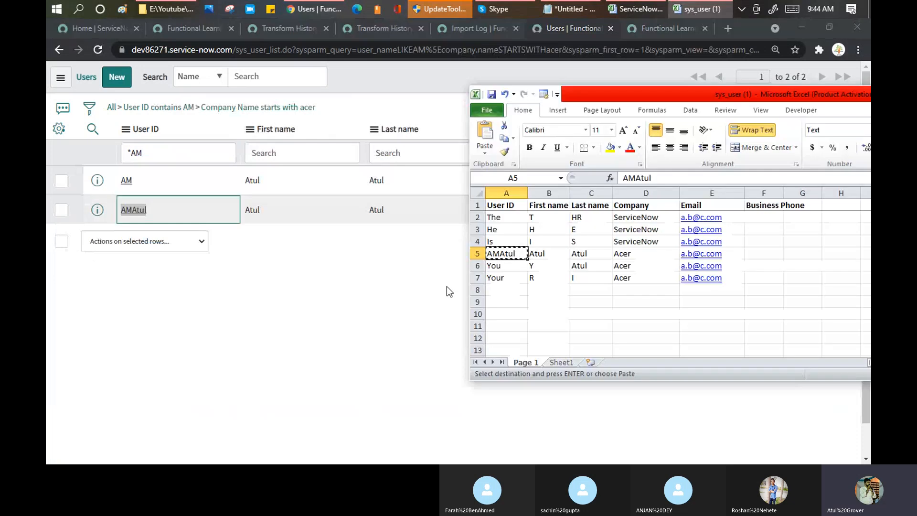
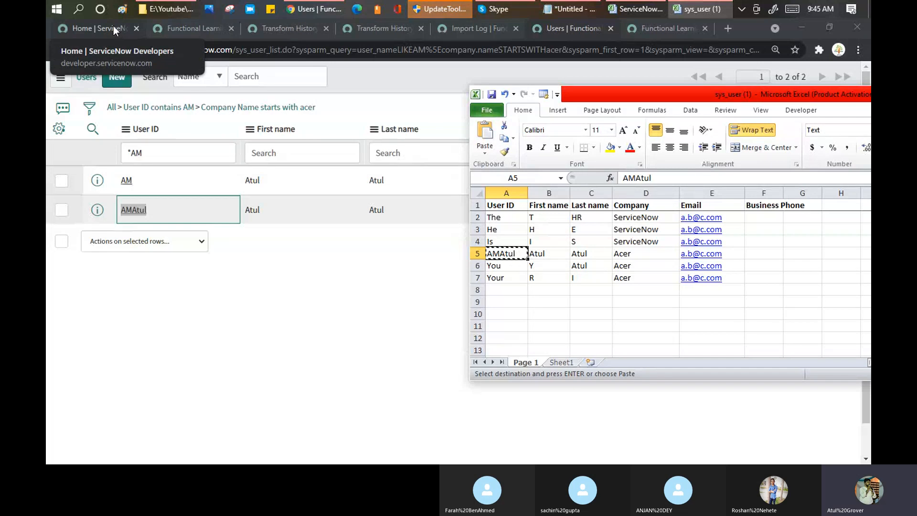
# Bring Chrome back over Excel and show the Transform progress page reporting State Complete, Success.
pyautogui.click(174, 29)
pyautogui.click(173, 29)
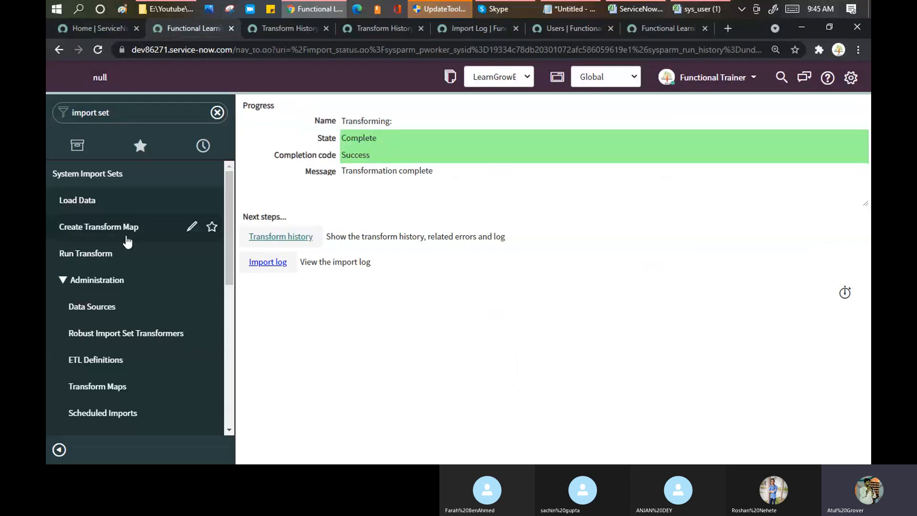
# Open the Data_user_LNG transform map, review its five field maps, and start a new browser tab.
pyautogui.click(101, 388)
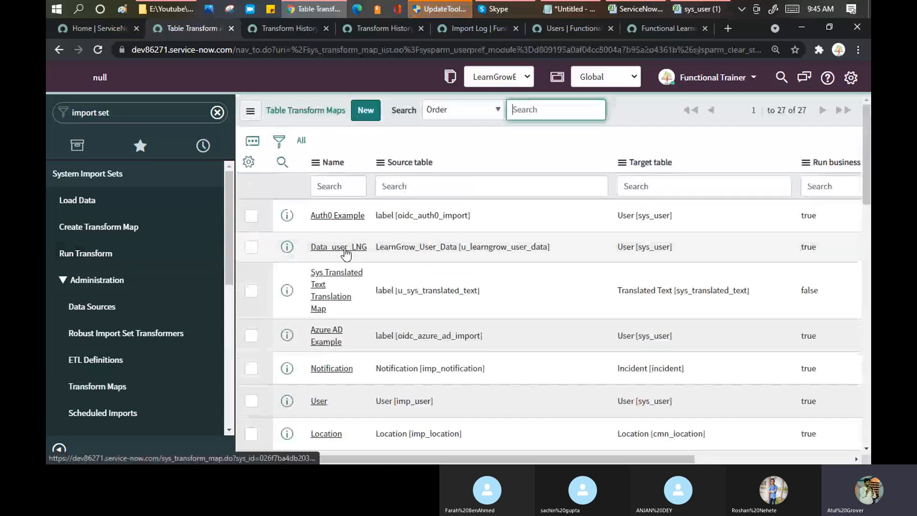
pyautogui.click(341, 248)
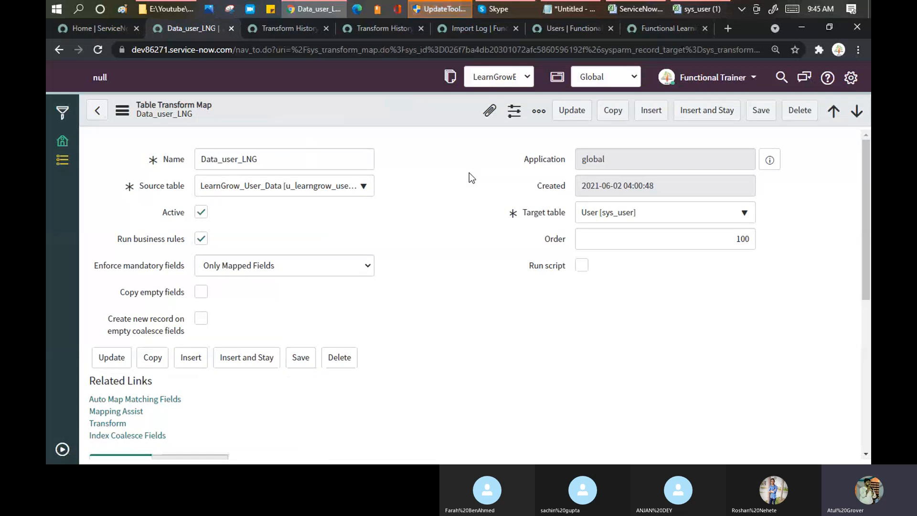
pyautogui.scroll(-6, 470, 174)
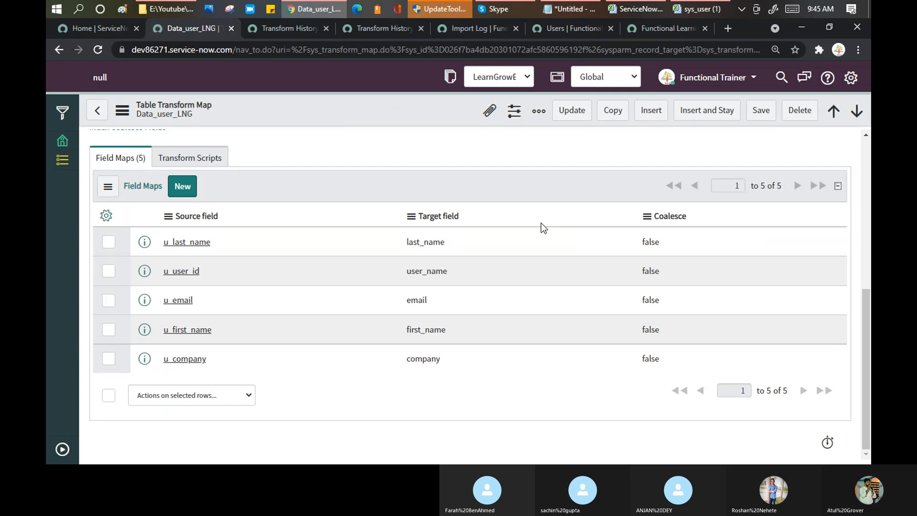
pyautogui.click(726, 28)
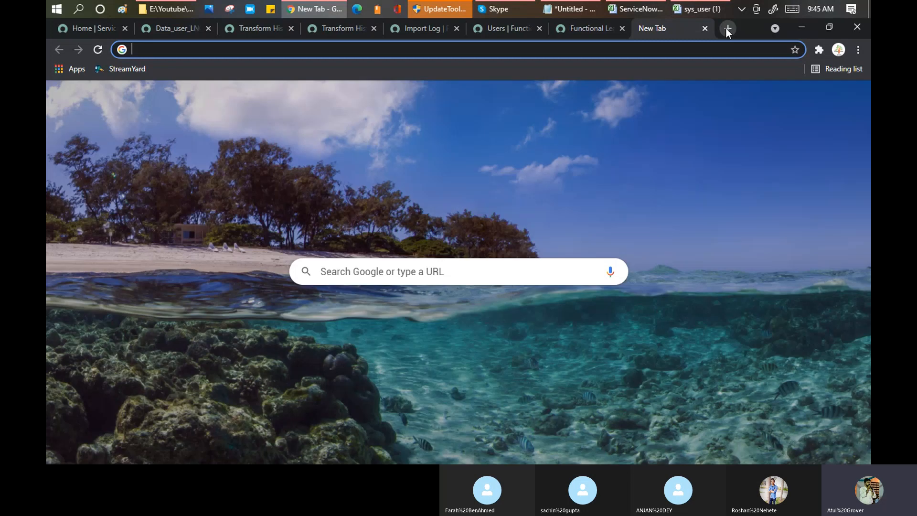
# Search Google for 'coalesce in servicenow'.
pyautogui.write('coa')
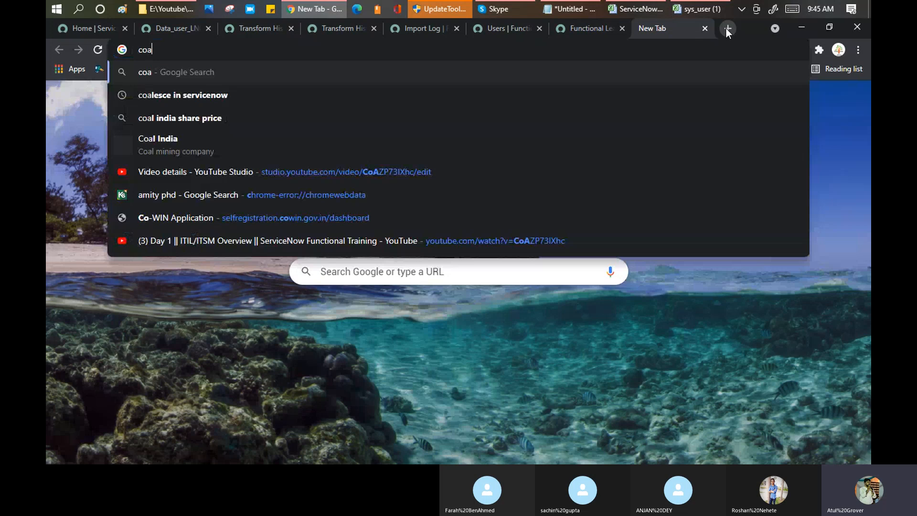
pyautogui.write('lsec')
pyautogui.press('Return')
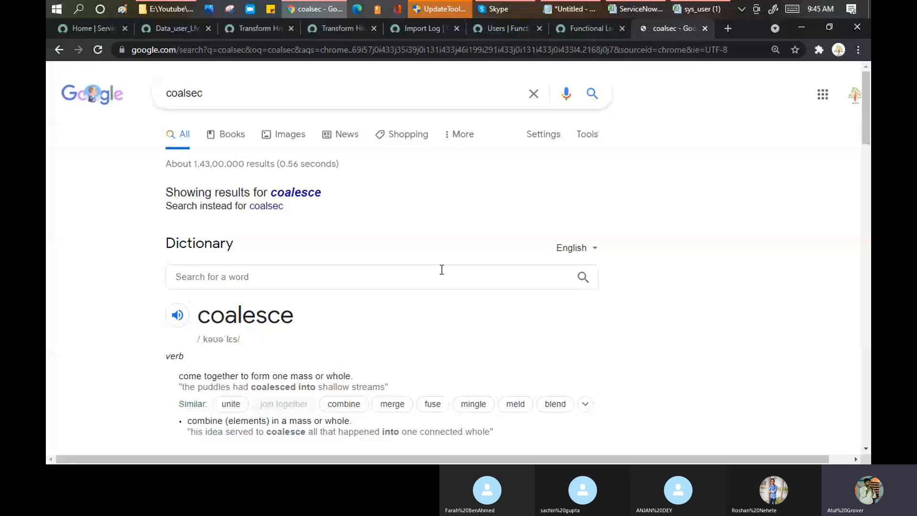
pyautogui.scroll(-5, 442, 270)
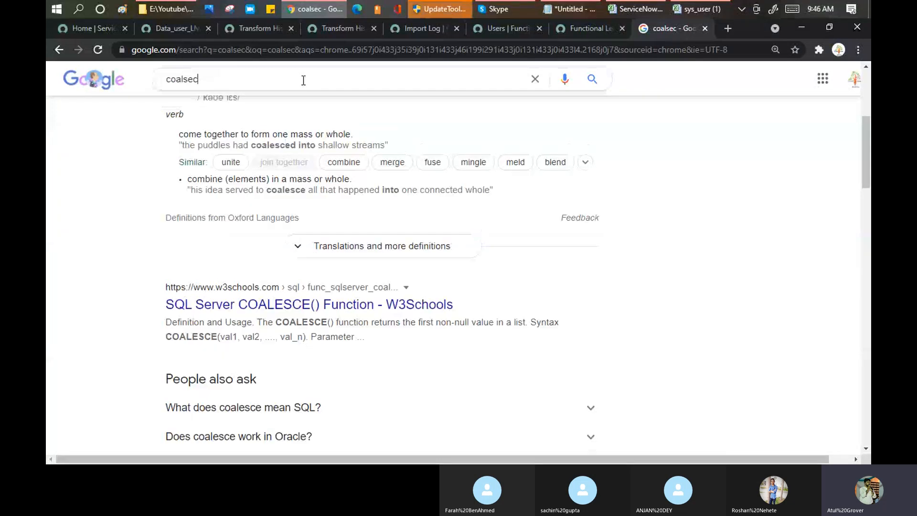
pyautogui.click(303, 79)
pyautogui.write('in seed')
pyautogui.press('Return')
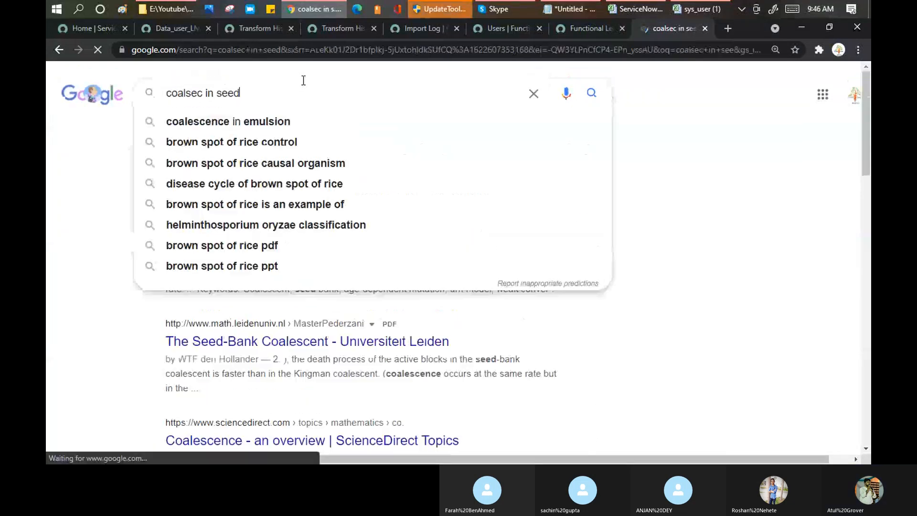
pyautogui.press('BackSpace')
pyautogui.press('BackSpace')
pyautogui.press('BackSpace')
pyautogui.write('ervid')
pyautogui.press('BackSpace')
pyautogui.write('c')
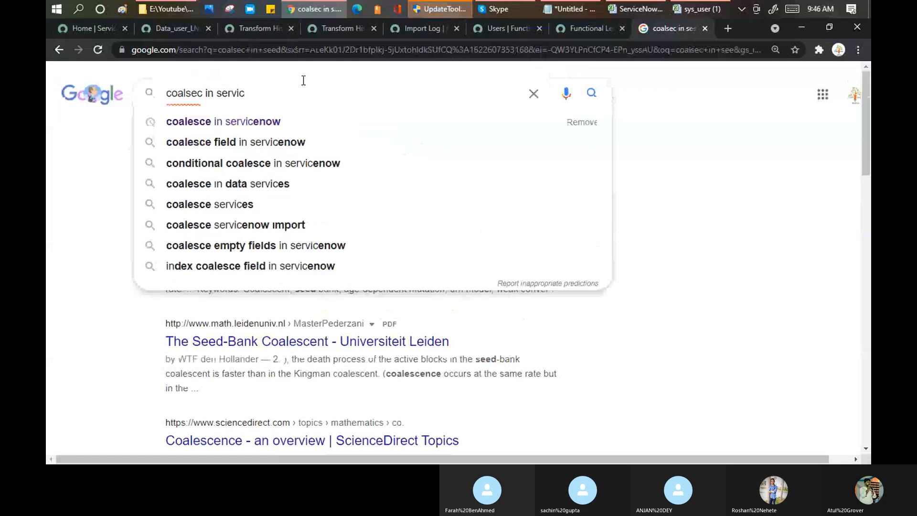
pyautogui.press('Down')
pyautogui.press('Return')
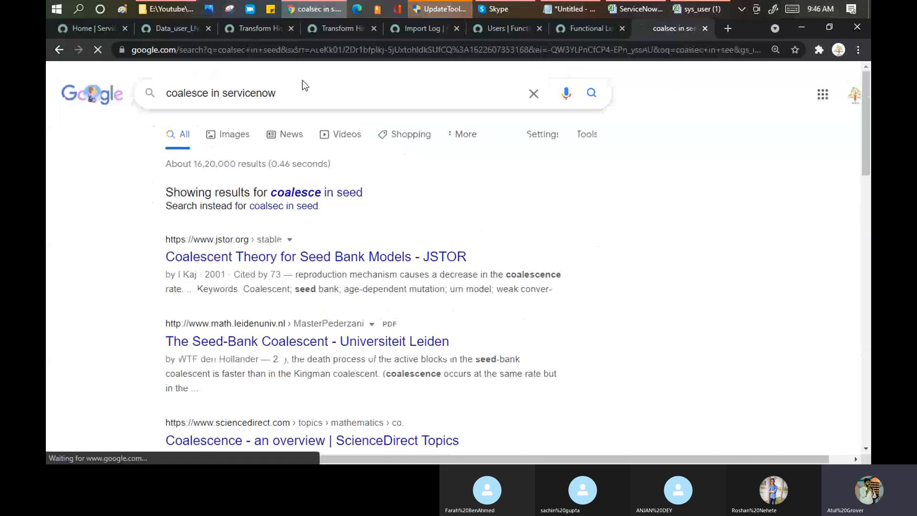
# Highlight the snippet explaining coalesce matches incoming values to existing target values, then return to ServiceNow.
pyautogui.moveTo(248, 206); pyautogui.dragTo(442, 208)
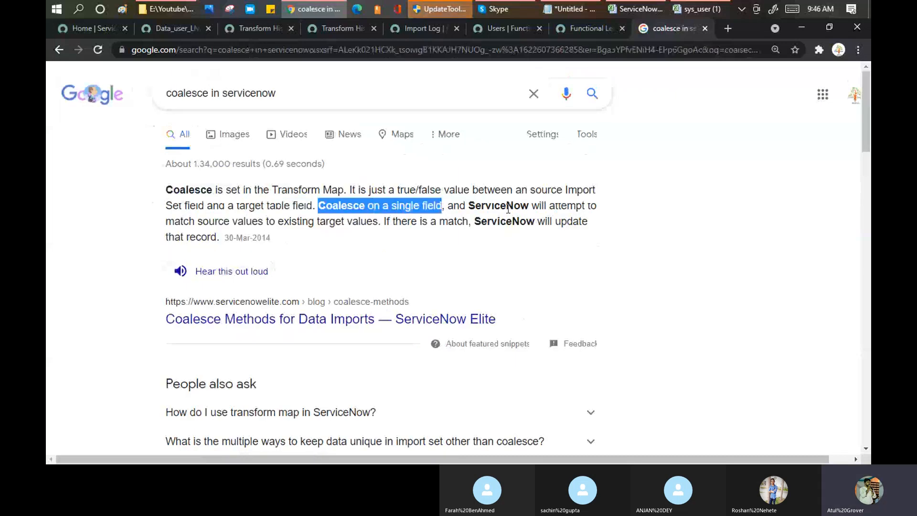
pyautogui.moveTo(506, 207); pyautogui.dragTo(598, 207)
pyautogui.moveTo(232, 223); pyautogui.dragTo(380, 227)
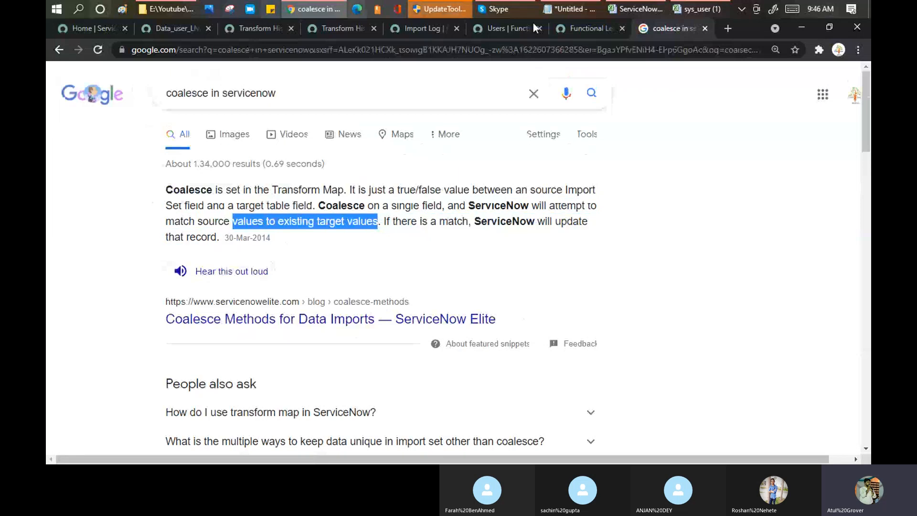
pyautogui.click(93, 27)
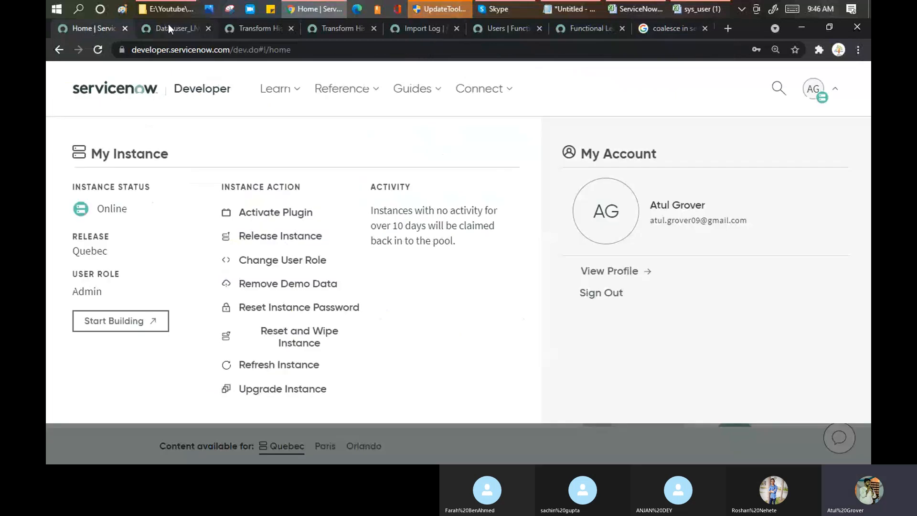
# Set Coalesce to true on the u_user_id → user_name field map and save Data_user_LNG.
pyautogui.click(168, 24)
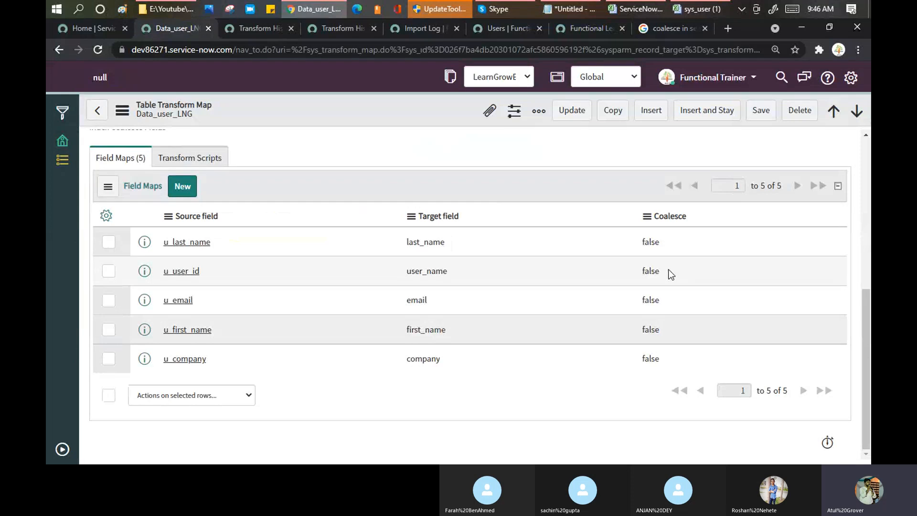
pyautogui.click(672, 274)
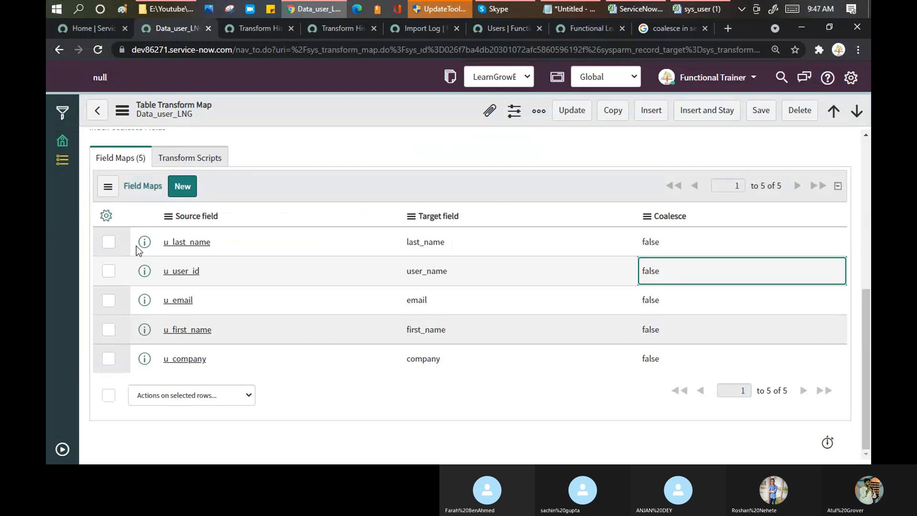
pyautogui.press('Return')
pyautogui.click(680, 272)
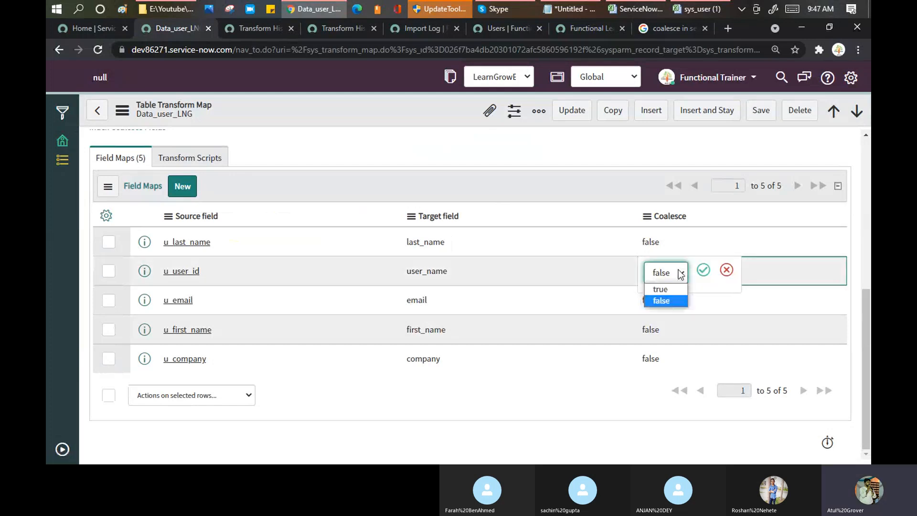
pyautogui.click(663, 290)
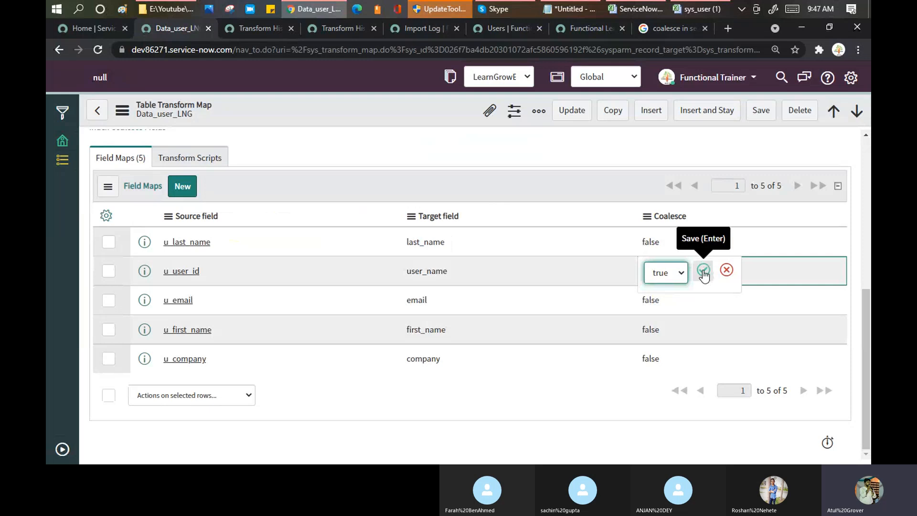
pyautogui.click(703, 271)
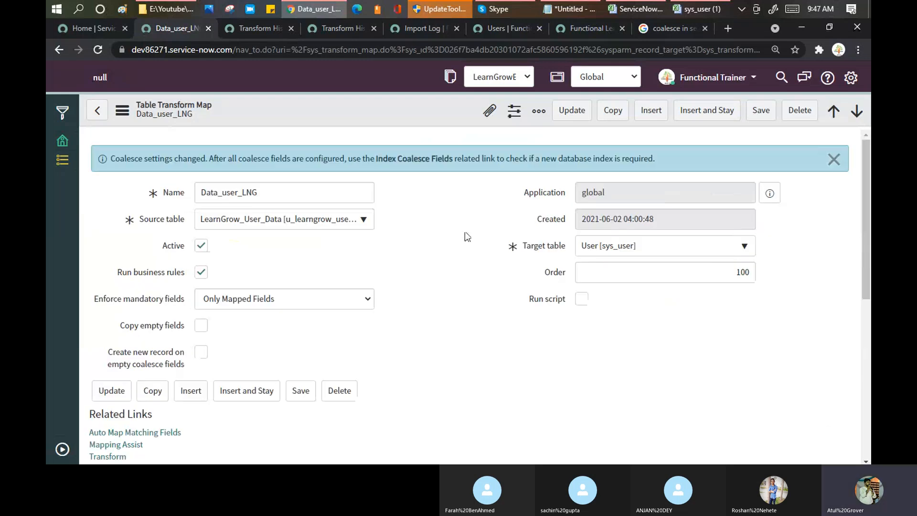
pyautogui.moveTo(208, 158); pyautogui.dragTo(368, 168)
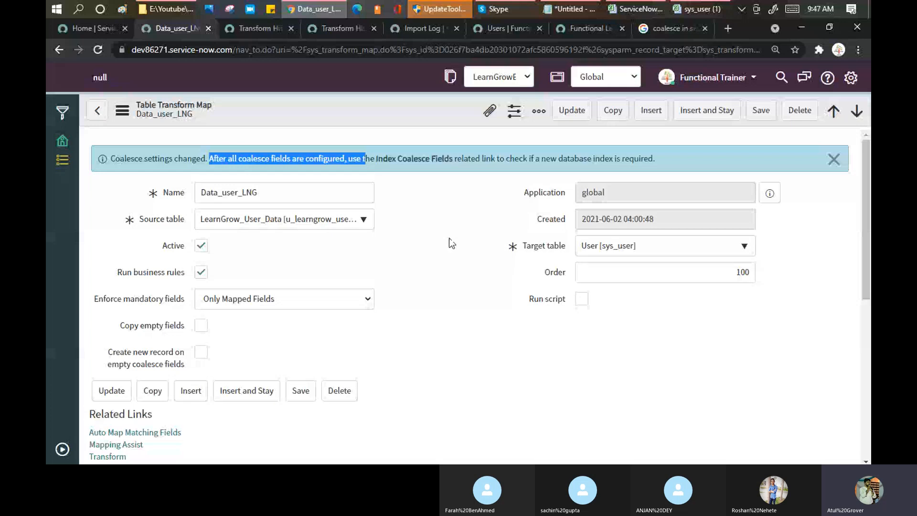
pyautogui.scroll(-5, 449, 238)
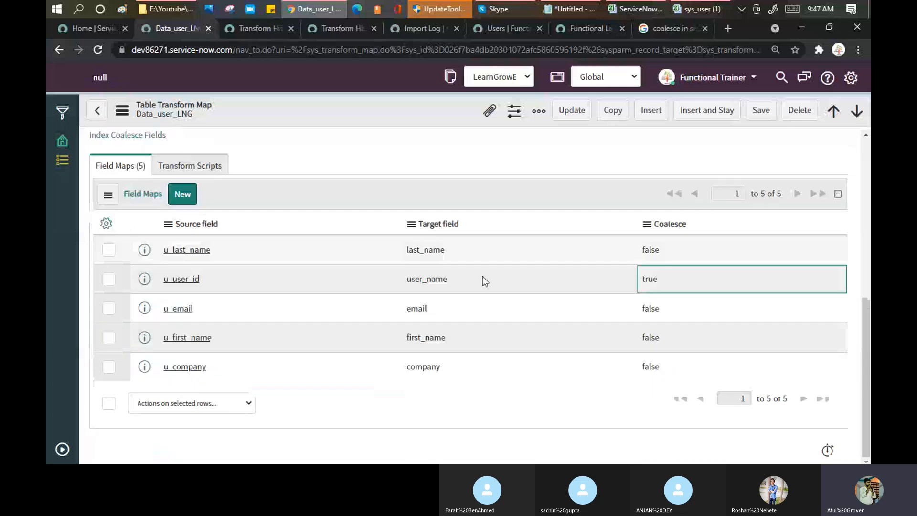
pyautogui.rightClick(366, 111)
pyautogui.click(385, 117)
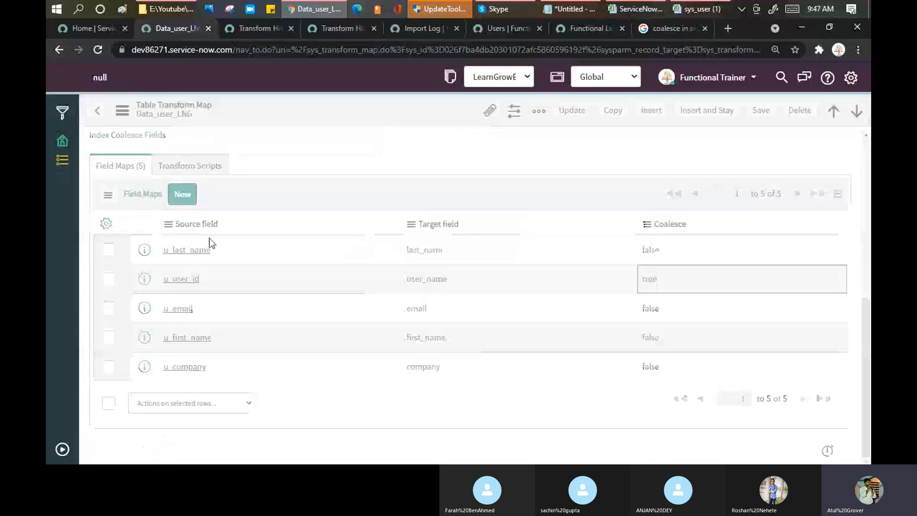
# Enter a business phone number in cell F5 of the sys_user sheet.
pyautogui.click(702, 10)
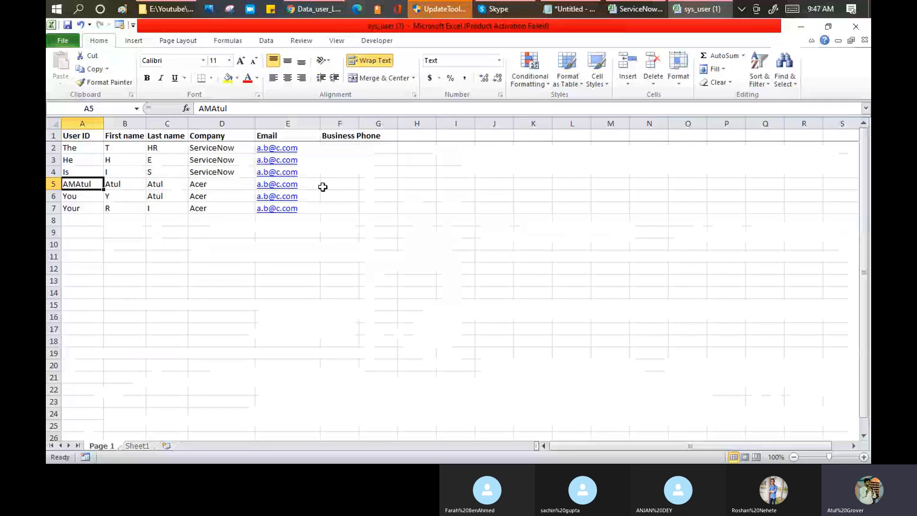
pyautogui.click(334, 183)
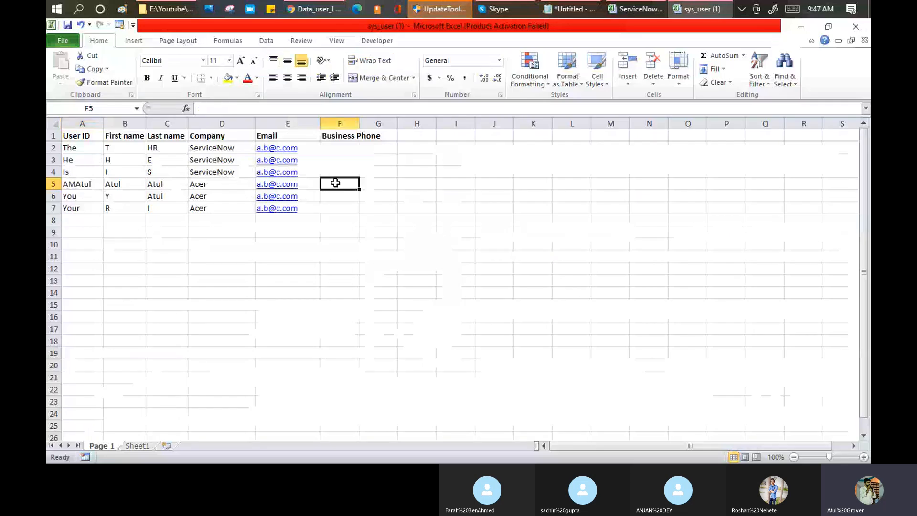
pyautogui.write('78945')
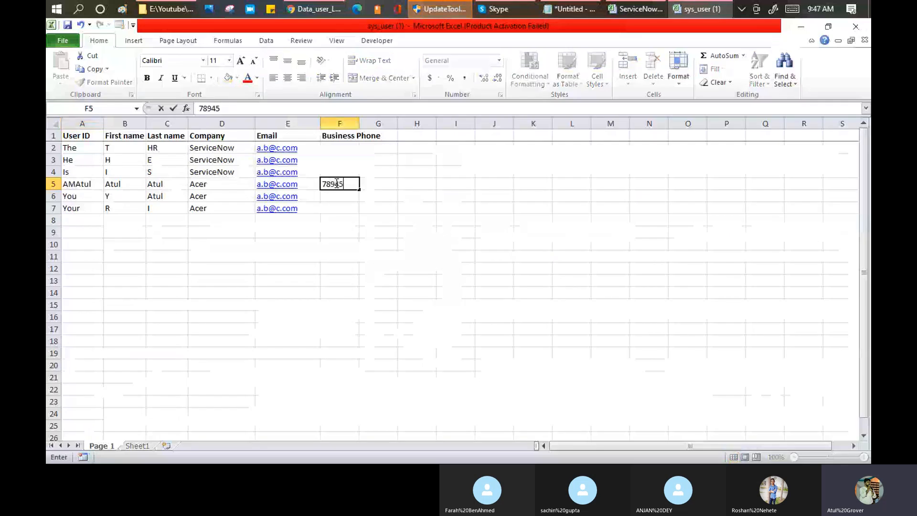
pyautogui.write('6123')
pyautogui.hotkey('ctrl', 'Return')
# Add user row 8 with user ID Class, first and last name, company Acer, email and business phone.
pyautogui.click(93, 217)
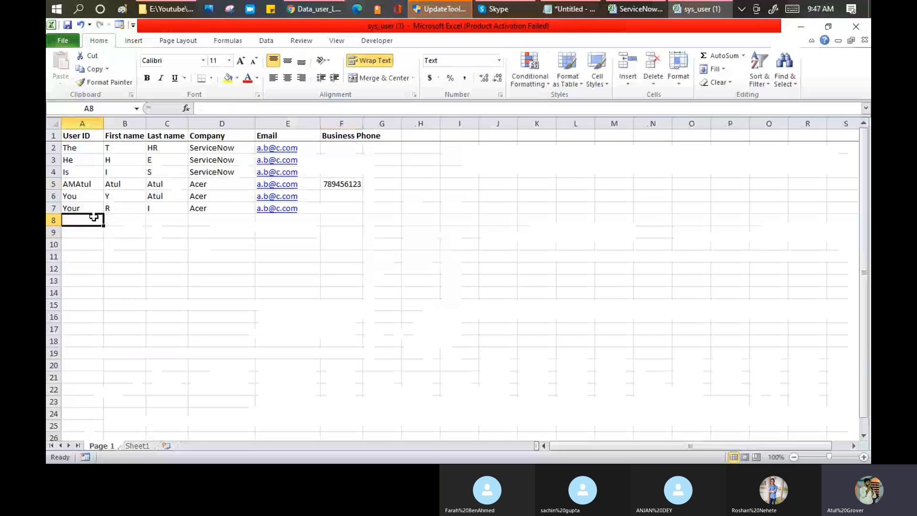
pyautogui.write('Class')
pyautogui.press('Tab')
pyautogui.write('CC')
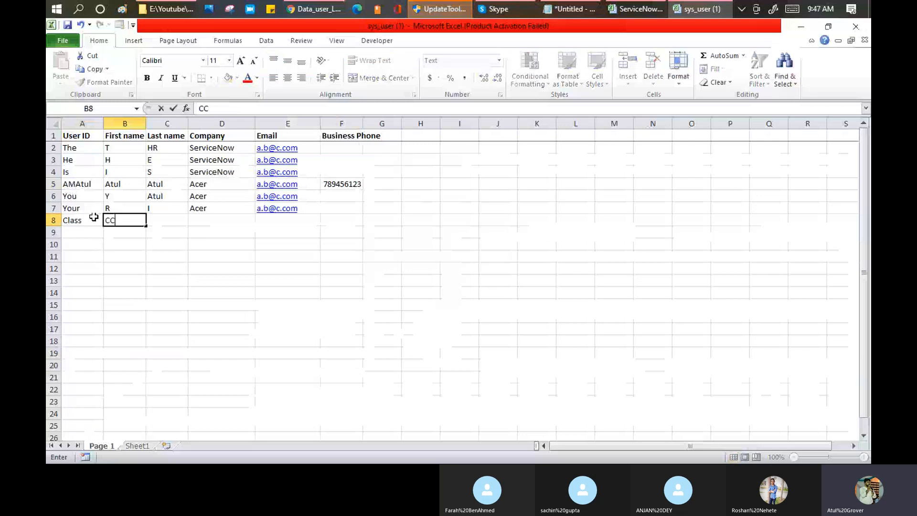
pyautogui.press('Tab')
pyautogui.write('LL')
pyautogui.press('Tab')
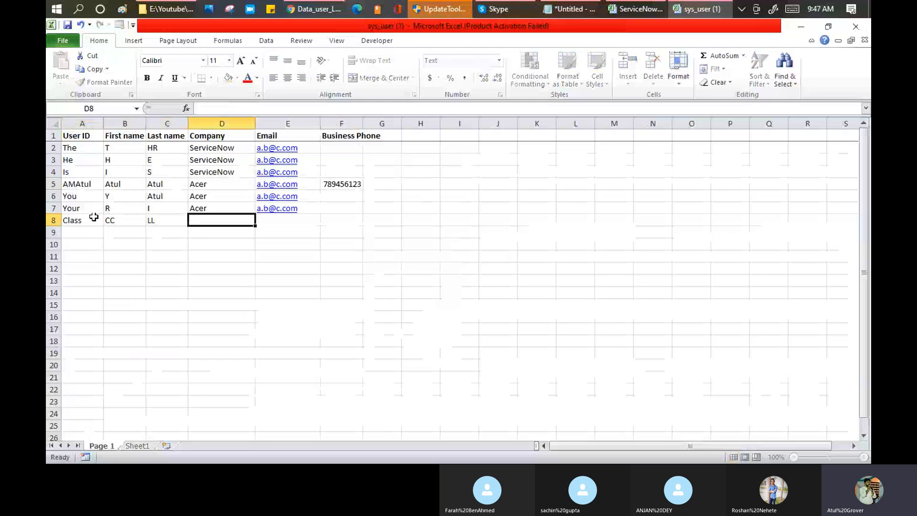
pyautogui.write('Acer')
pyautogui.press('Tab')
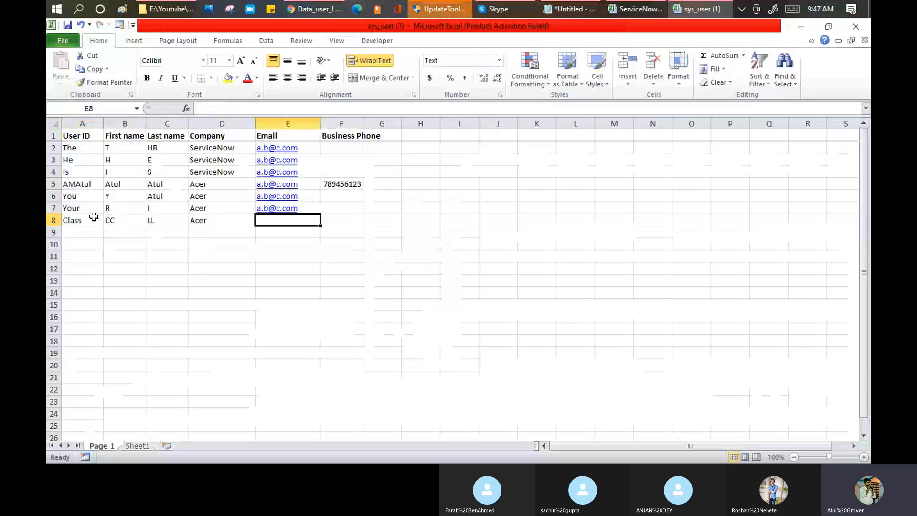
pyautogui.write('cc@ll.com')
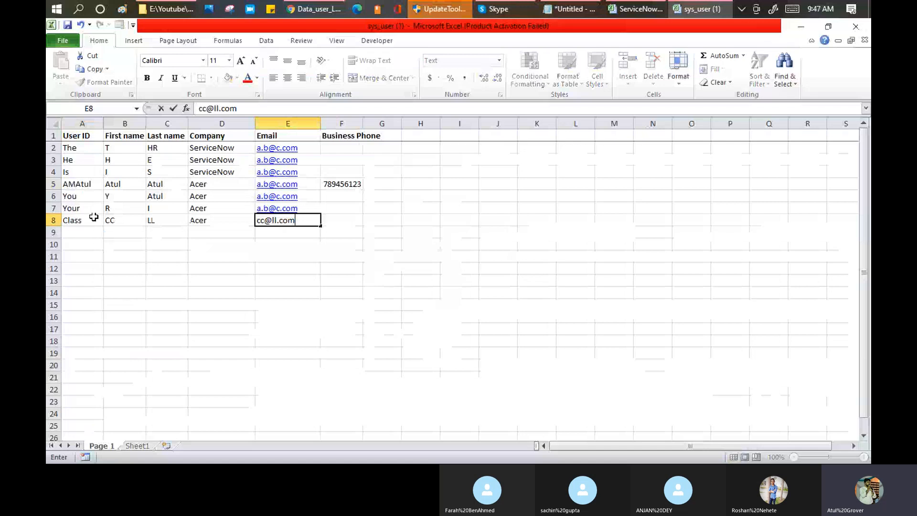
pyautogui.press('Tab')
pyautogui.write('87451236589')
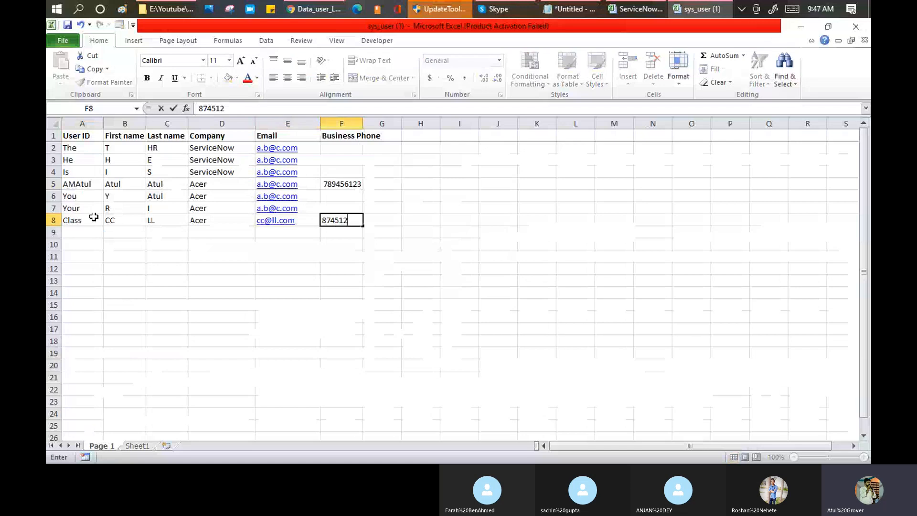
pyautogui.press('BackSpace')
pyautogui.press('BackSpace')
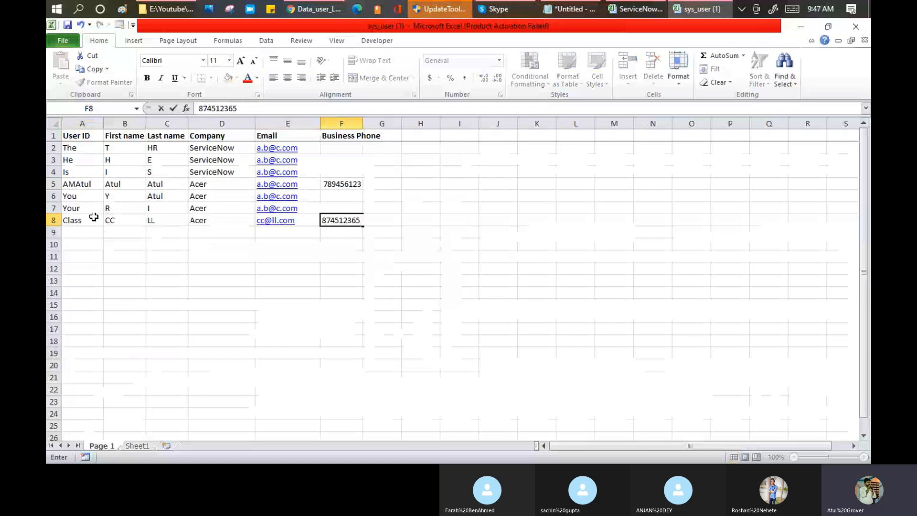
pyautogui.press('Return')
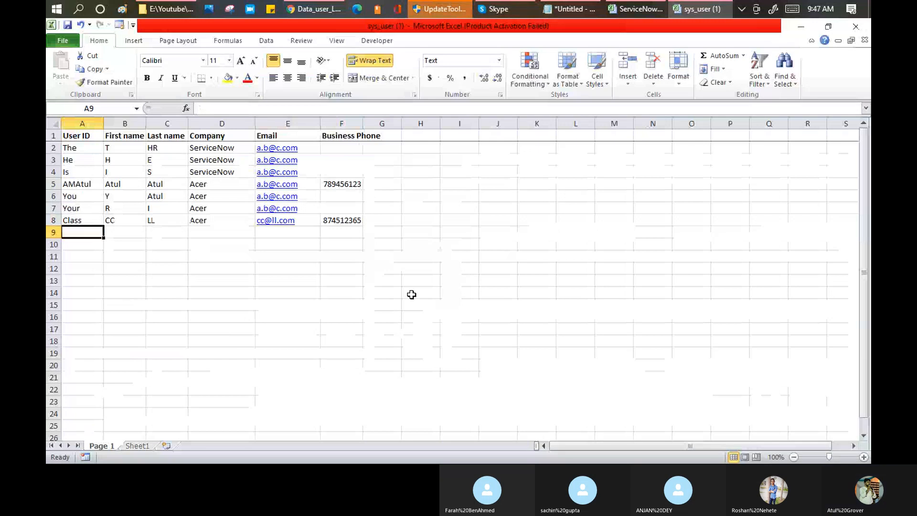
# Copy F5's business phone into F2 and F3 and save the workbook.
pyautogui.click(342, 184)
pyautogui.hotkey('ctrl', 'c')
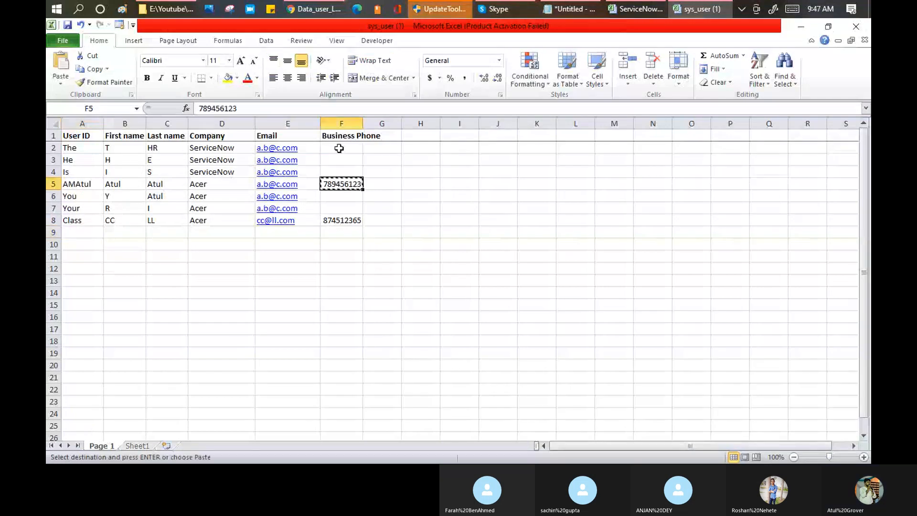
pyautogui.moveTo(340, 148); pyautogui.dragTo(342, 157)
pyautogui.hotkey('ctrl', 'v')
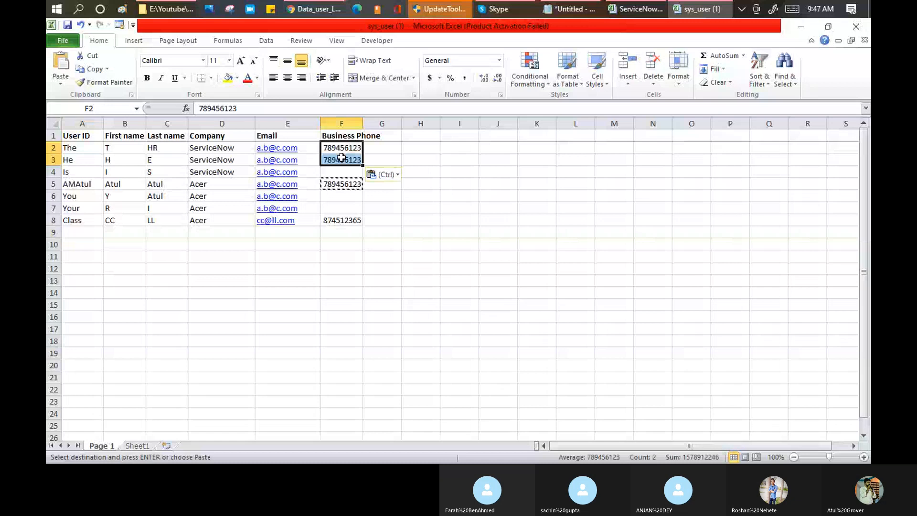
pyautogui.press('Escape')
pyautogui.click(68, 25)
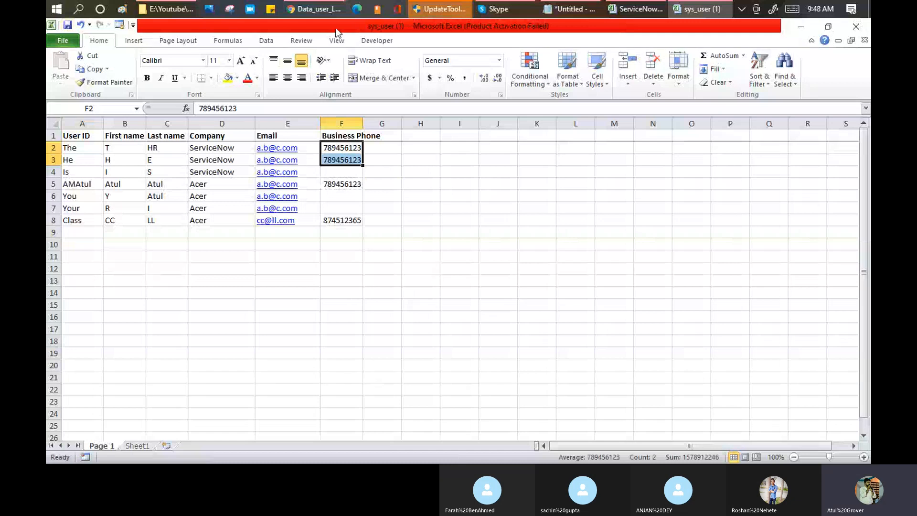
# Filter the ServiceNow navigator with 'load da' and open System Import Sets > Load Data.
pyautogui.click(312, 8)
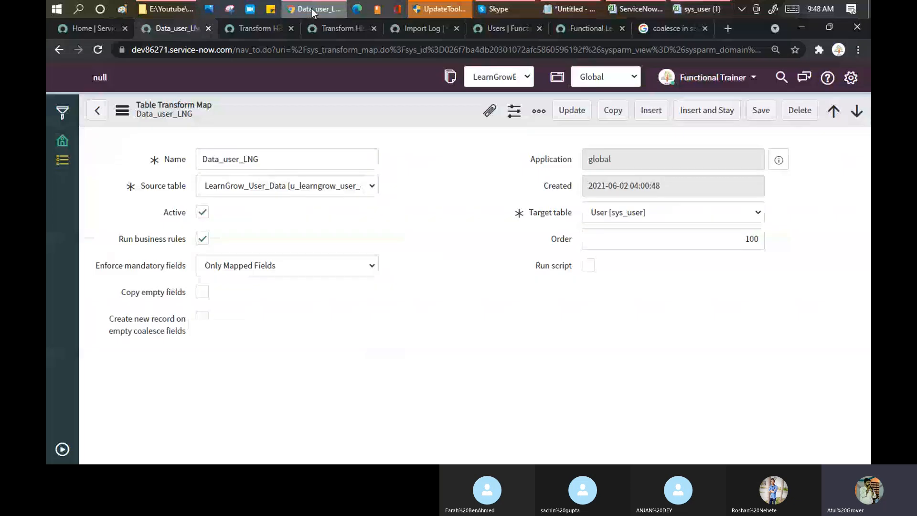
pyautogui.click(61, 450)
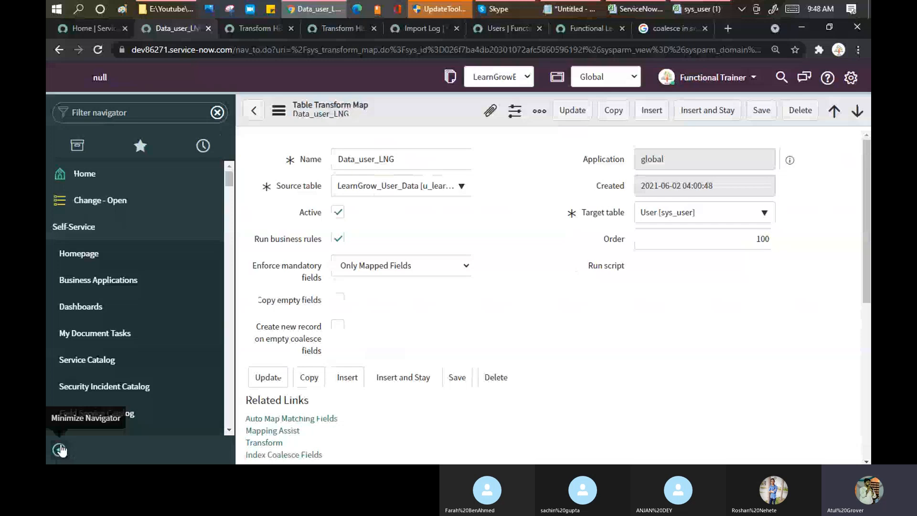
pyautogui.click(147, 112)
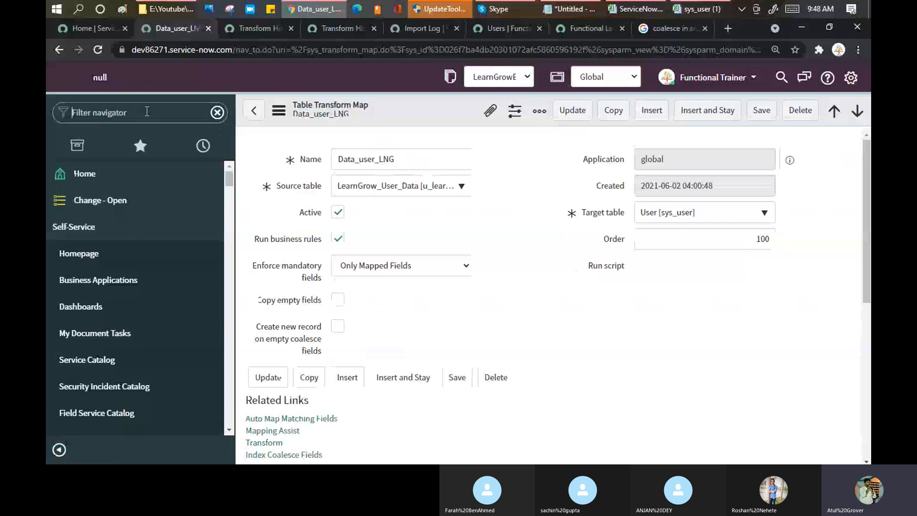
pyautogui.write('da')
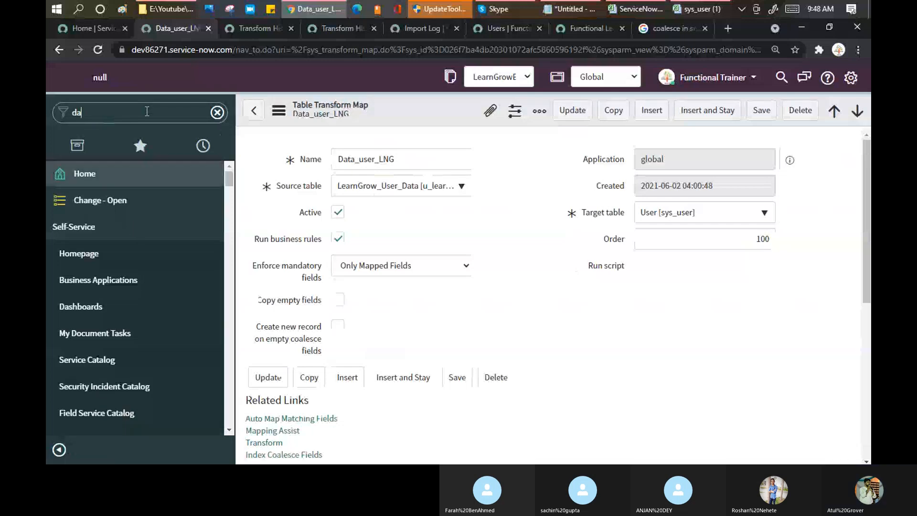
pyautogui.write('ta lo')
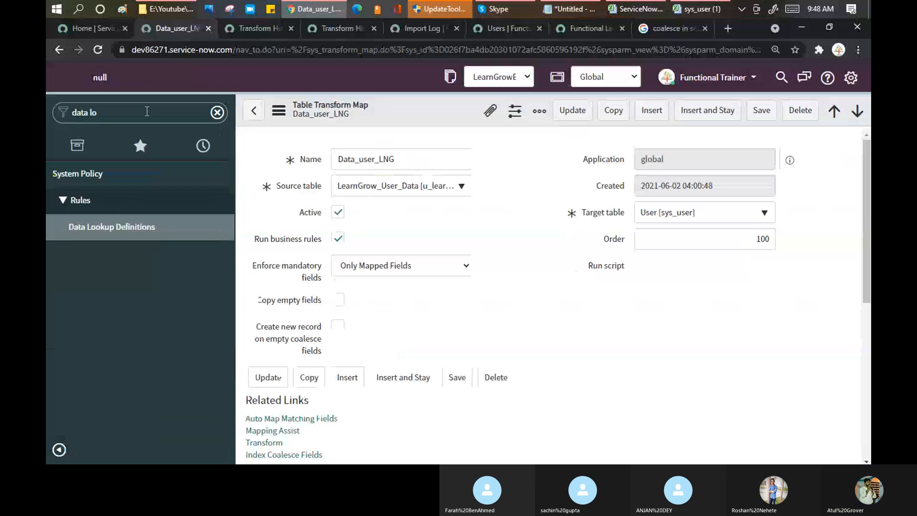
pyautogui.press('BackSpace')
pyautogui.press('BackSpace')
pyautogui.press('BackSpace')
pyautogui.press('BackSpace')
pyautogui.press('BackSpace')
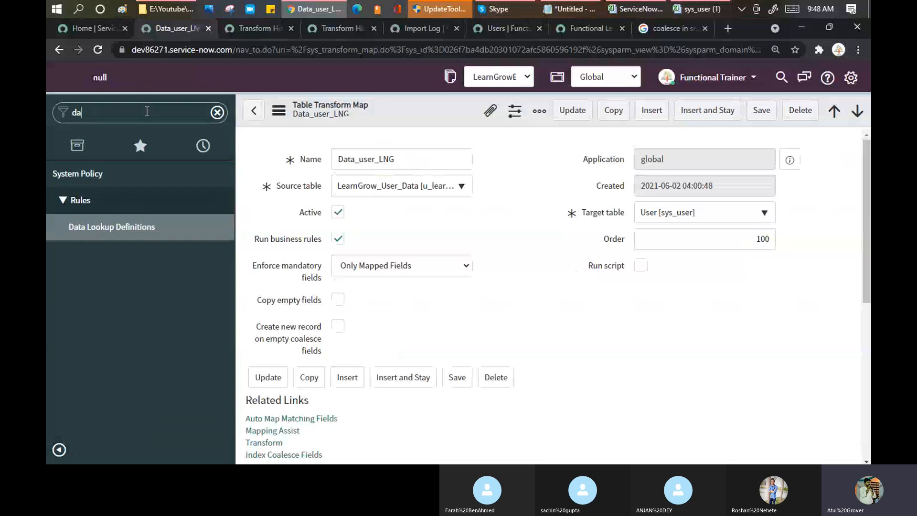
pyautogui.press('BackSpace')
pyautogui.press('BackSpace')
pyautogui.write('load da')
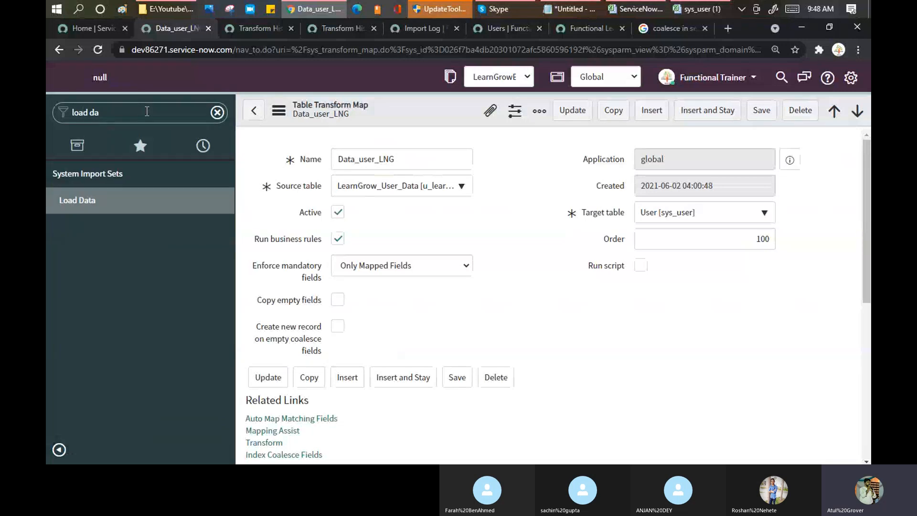
pyautogui.click(91, 209)
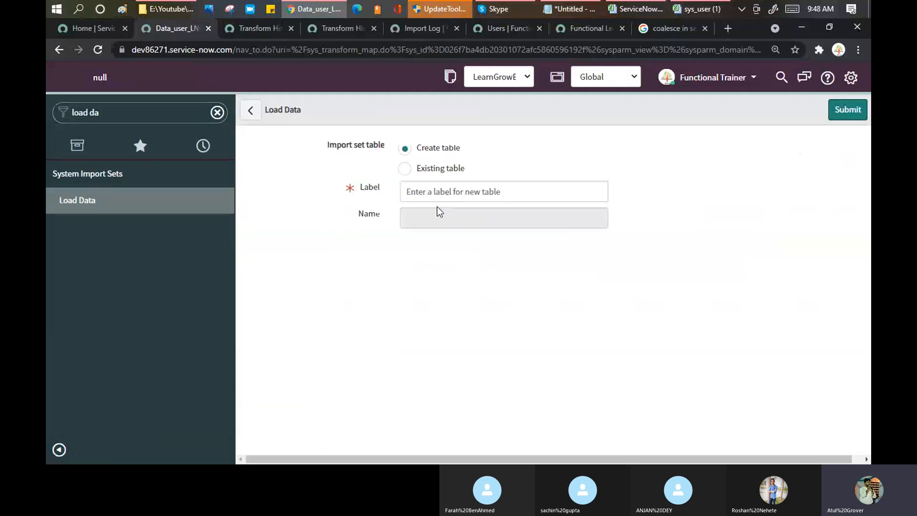
# Load sys_user (1).xlsx into the existing LearnGrow_User_Data table and confirm 7 rows inserted.
pyautogui.click(406, 170)
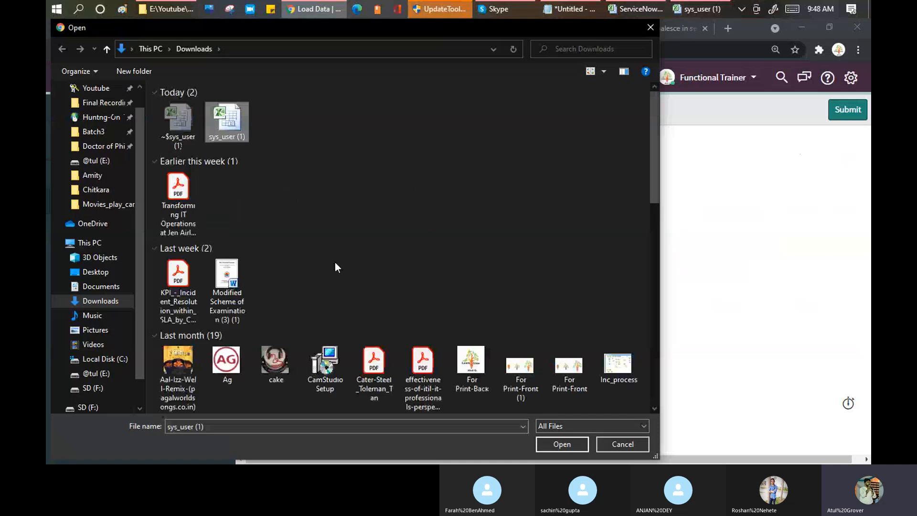
pyautogui.click(571, 445)
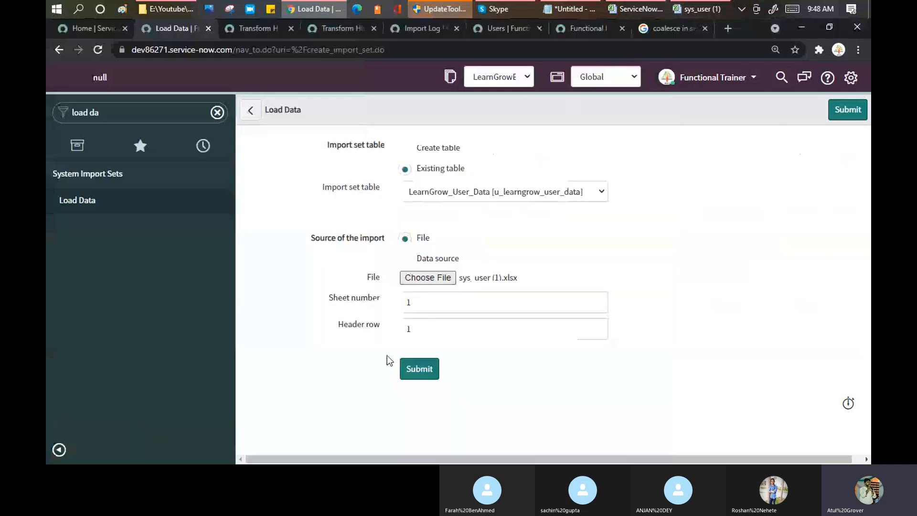
pyautogui.click(422, 370)
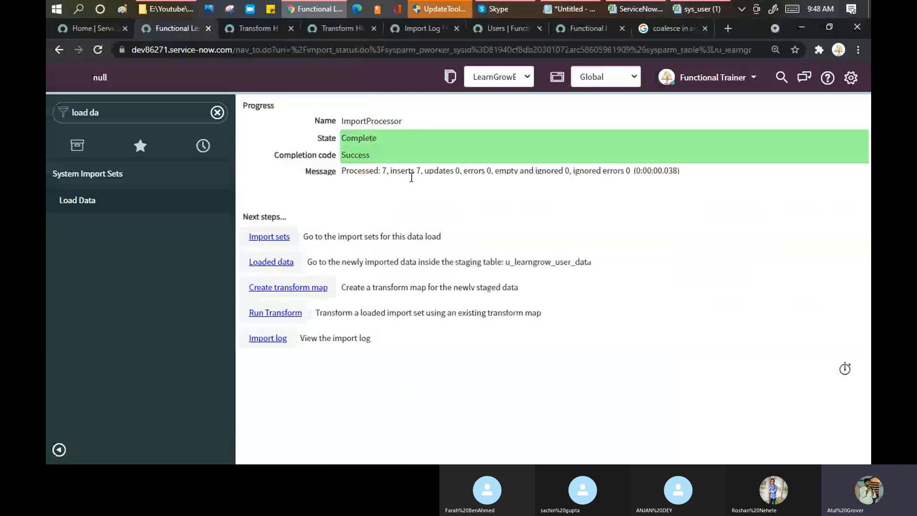
pyautogui.click(391, 171)
pyautogui.moveTo(390, 171); pyautogui.dragTo(421, 171)
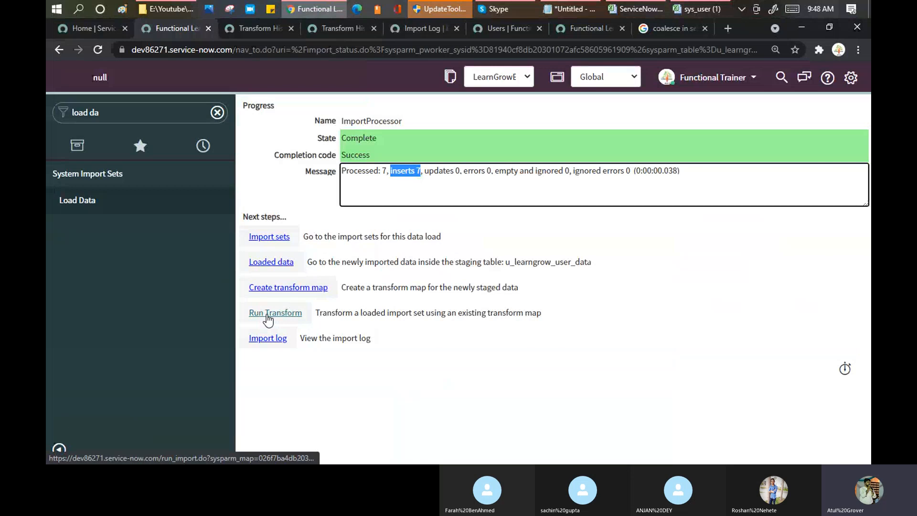
# Run the Data_user_LNG transform on the latest u_learngrow_user_data import set.
pyautogui.click(269, 317)
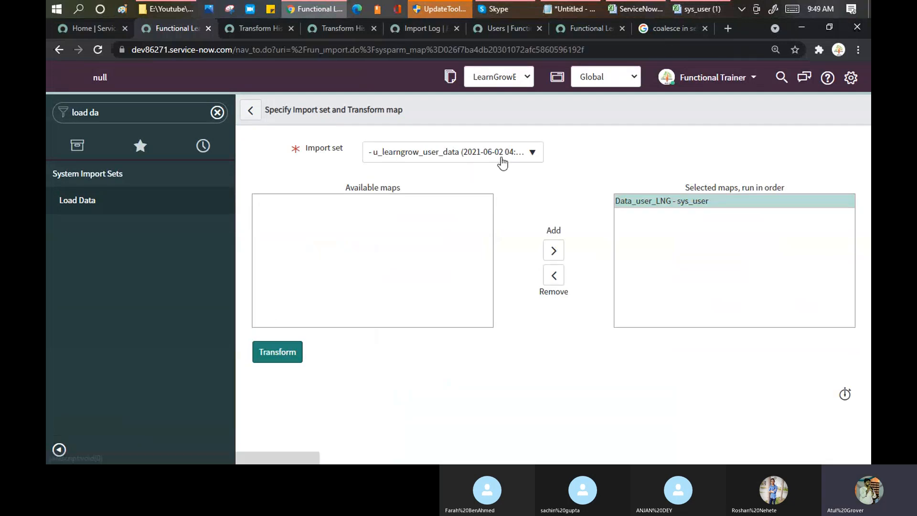
pyautogui.click(505, 157)
pyautogui.click(521, 209)
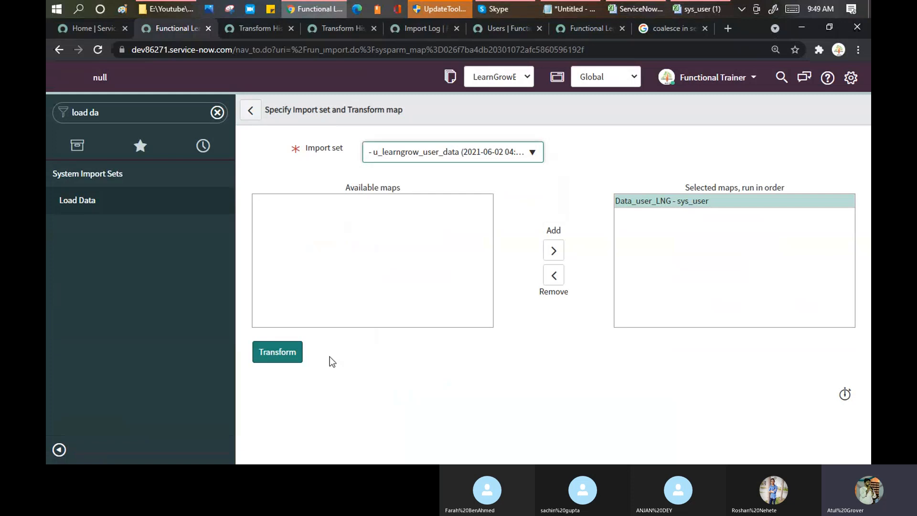
pyautogui.click(277, 361)
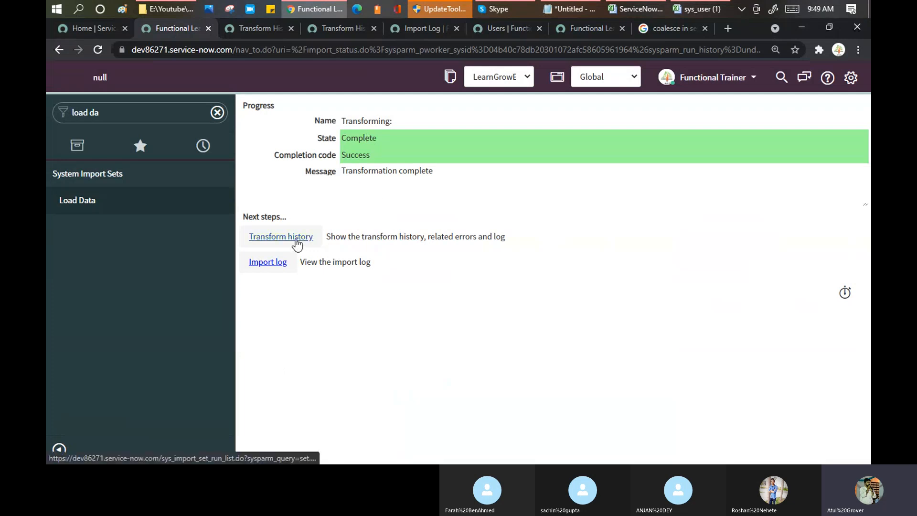
# In transform history, check the 06-02 04:19 run (7 total, 1 insert, 0 updates, 6 ignored) and open it.
pyautogui.click(297, 244)
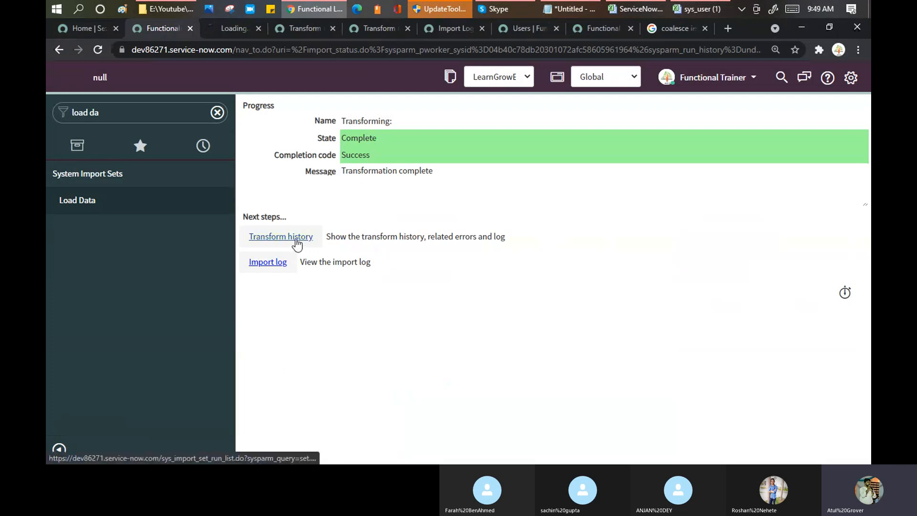
pyautogui.click(228, 32)
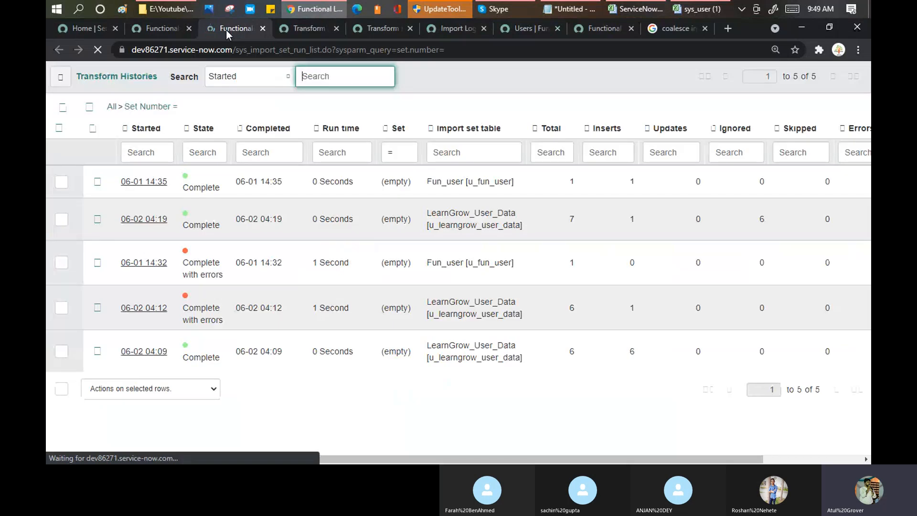
pyautogui.doubleClick(559, 220)
pyautogui.doubleClick(619, 220)
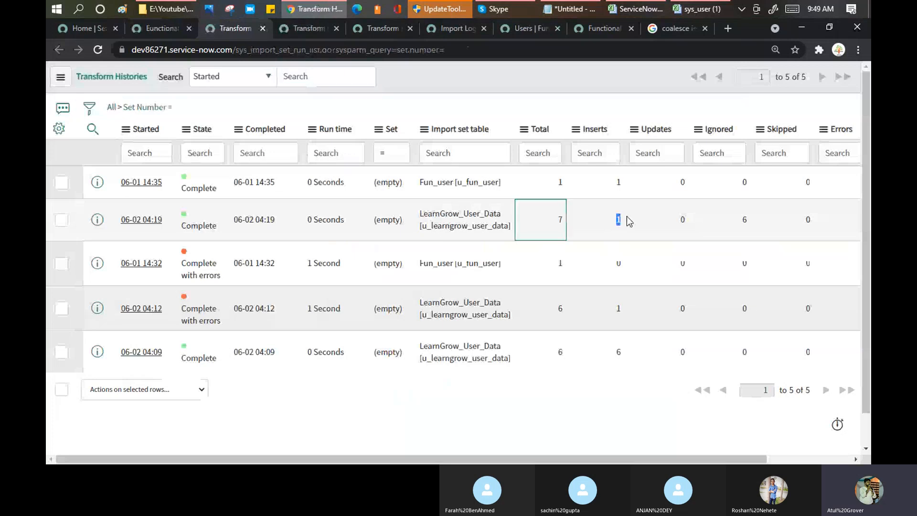
pyautogui.doubleClick(743, 220)
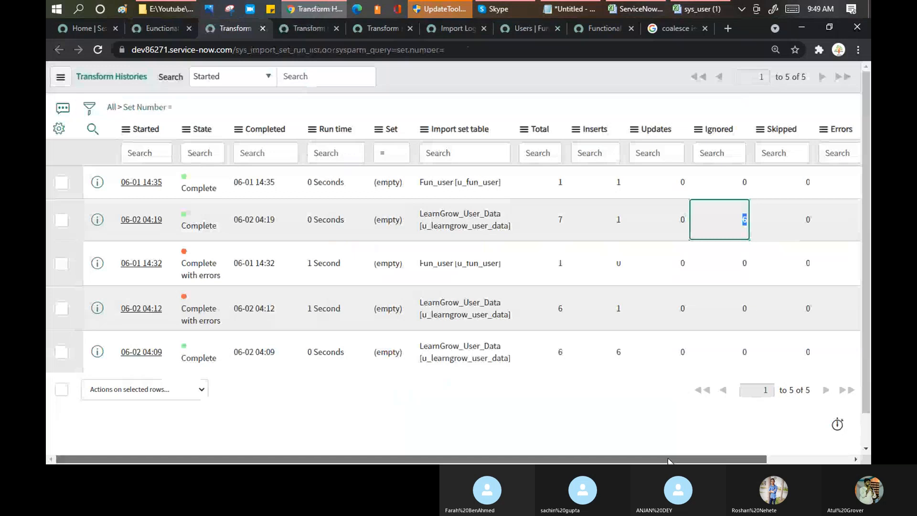
pyautogui.moveTo(669, 461)
pyautogui.mouseDown()
pyautogui.moveTo(731, 461)
pyautogui.moveTo(669, 461)
pyautogui.mouseUp()
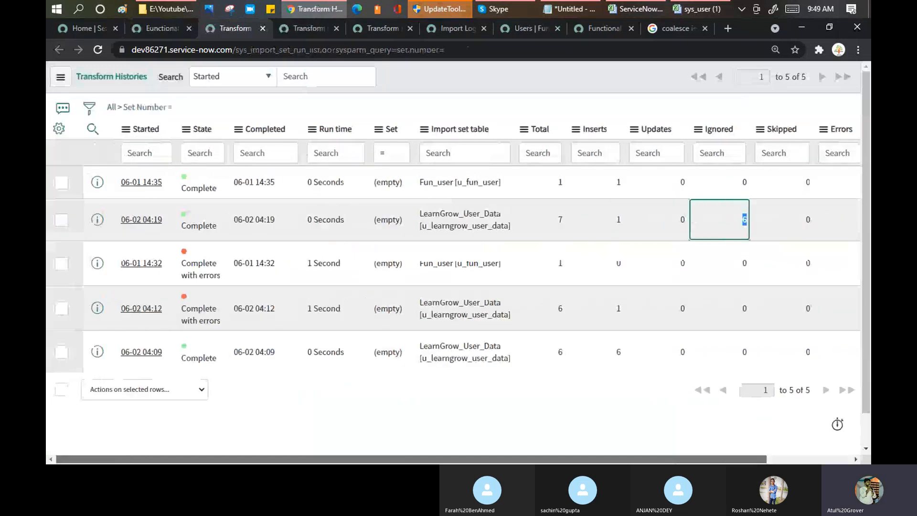
pyautogui.moveTo(693, 227); pyautogui.dragTo(688, 223)
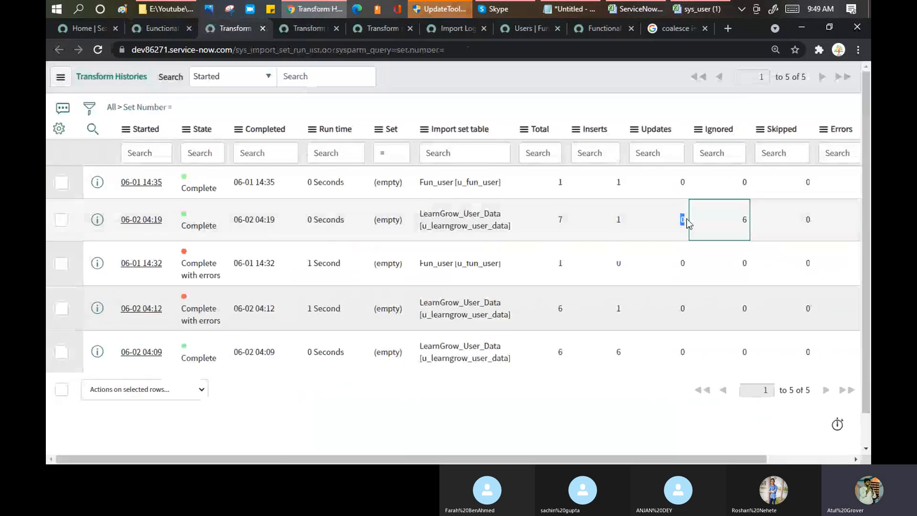
pyautogui.click(138, 222)
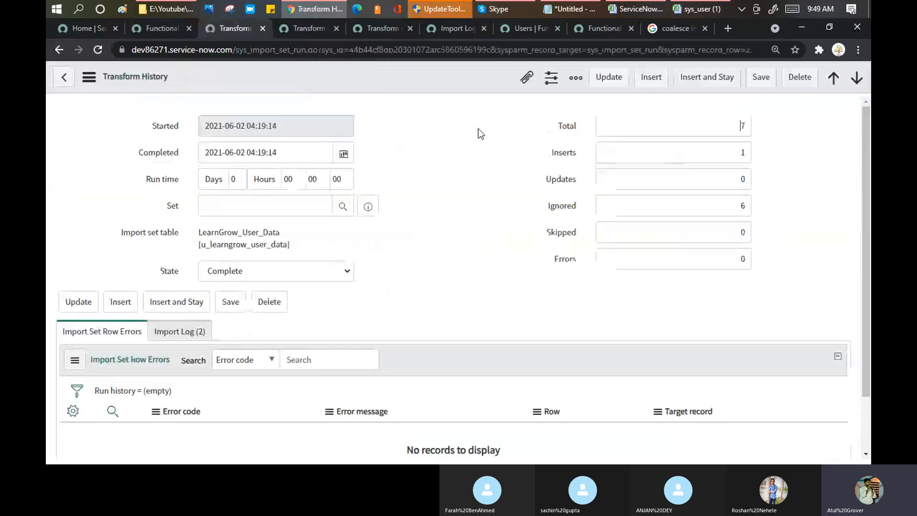
# Open this run's import log summary and highlight its result counts, including 6 ignored.
pyautogui.scroll(-2, 143, 272)
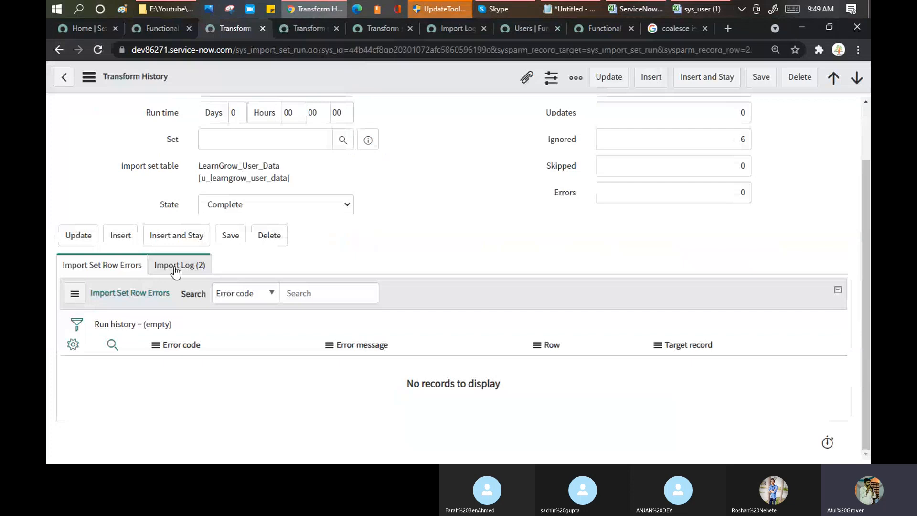
pyautogui.scroll(2, 458, 178)
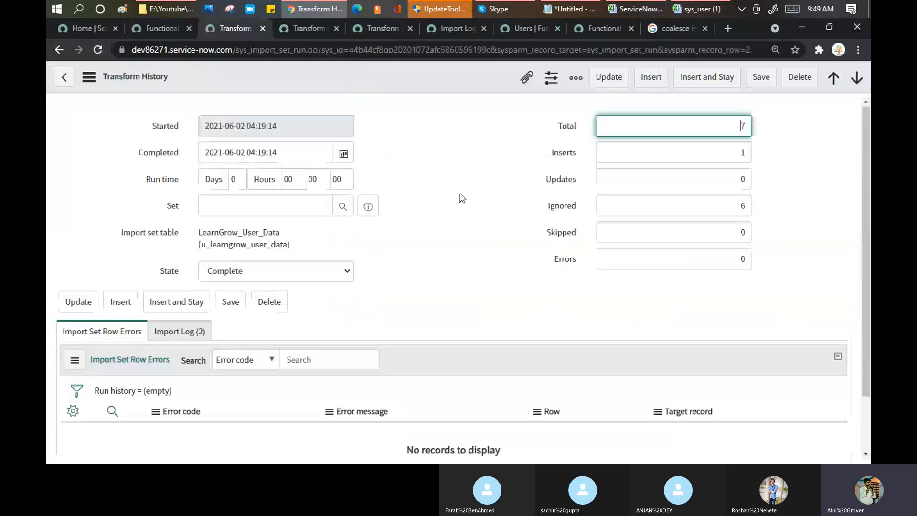
pyautogui.scroll(-2, 151, 375)
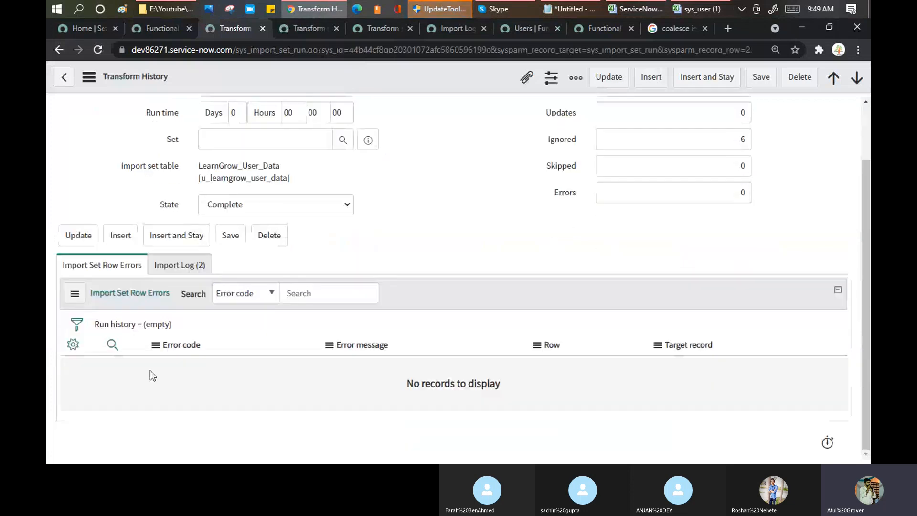
pyautogui.click(167, 265)
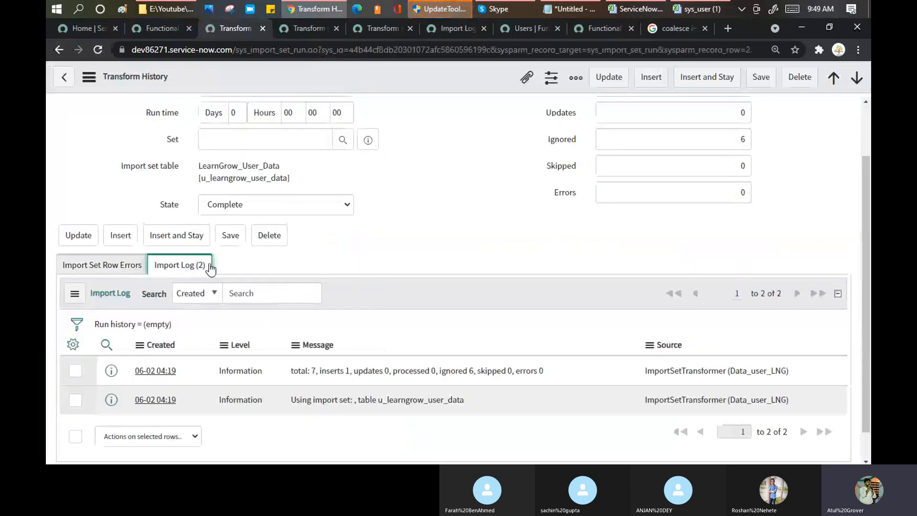
pyautogui.middleClick(155, 372)
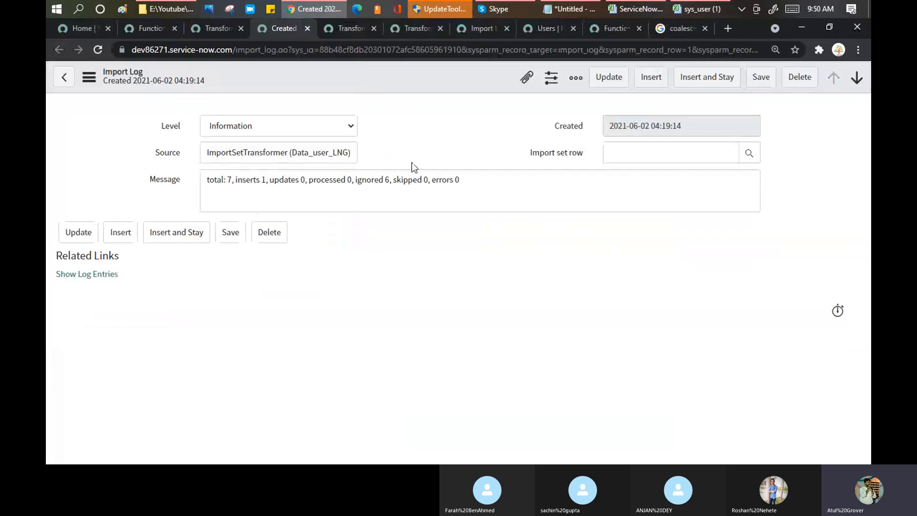
pyautogui.moveTo(228, 179); pyautogui.dragTo(467, 179)
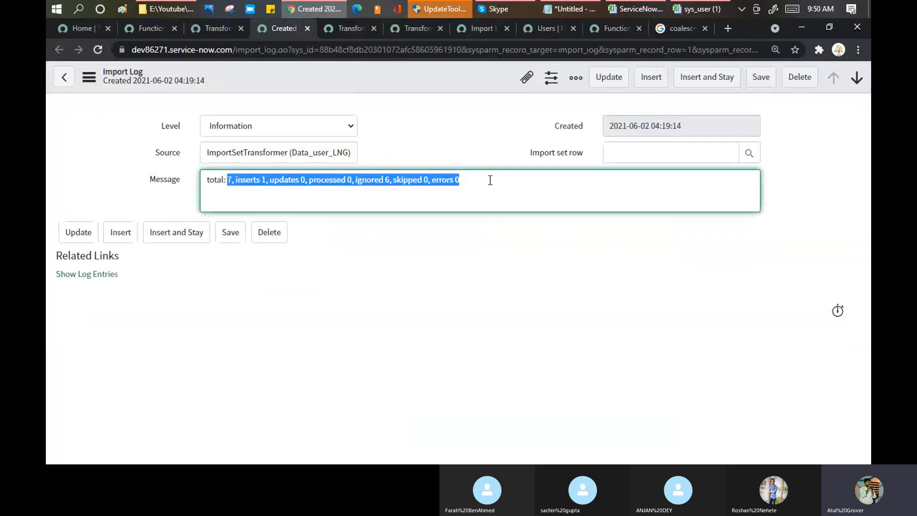
pyautogui.doubleClick(388, 183)
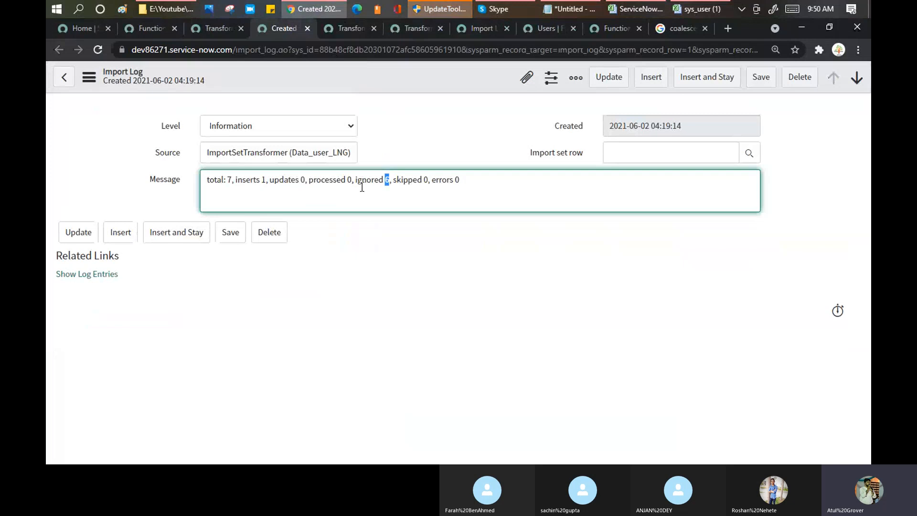
# Recheck the transform history record's Ignored count of 6, then go to the AM/acer Users list.
pyautogui.click(228, 27)
pyautogui.rightClick(448, 301)
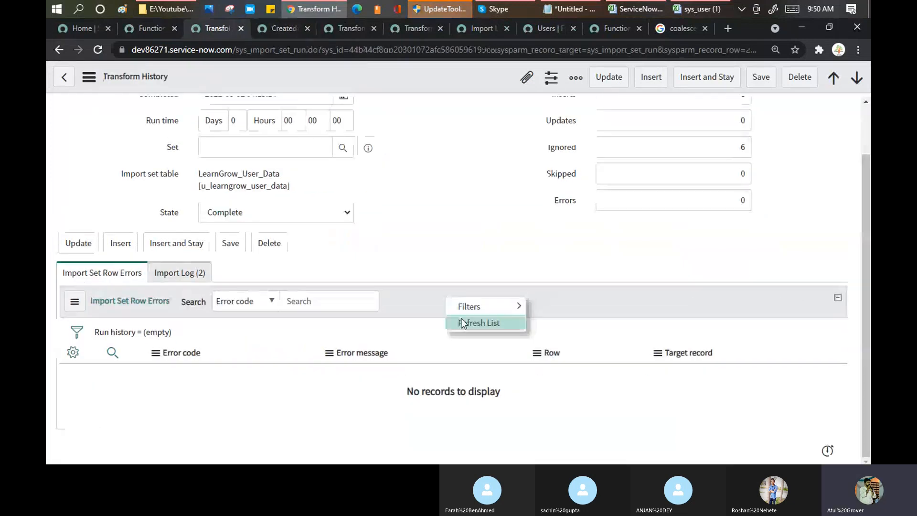
pyautogui.click(456, 320)
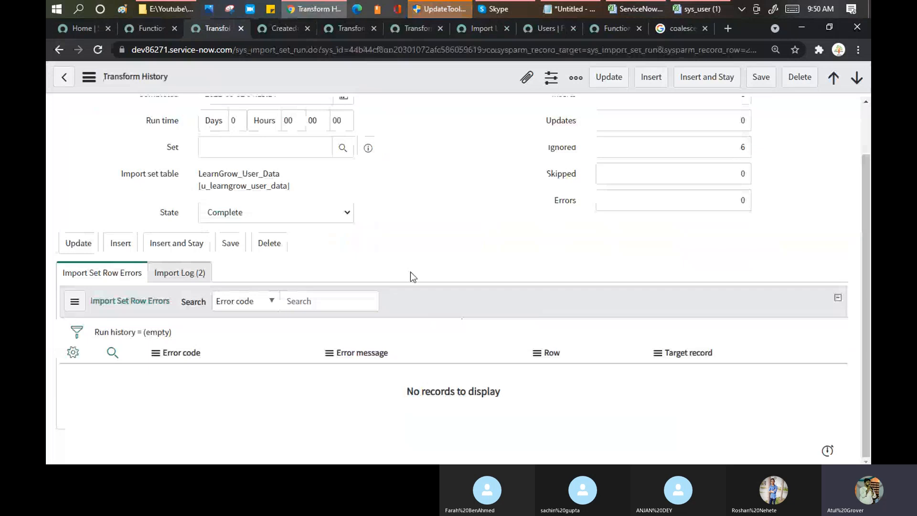
pyautogui.rightClick(161, 305)
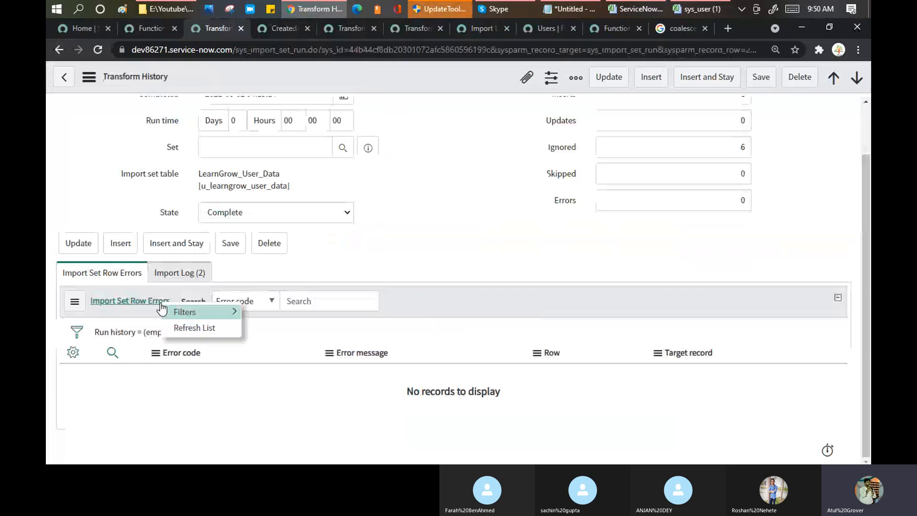
pyautogui.click(497, 193)
pyautogui.scroll(2, 497, 193)
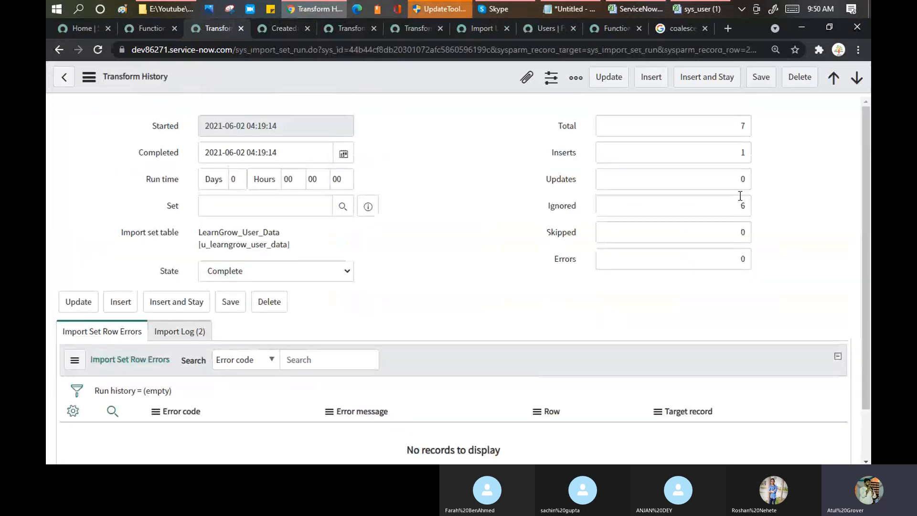
pyautogui.click(742, 206)
pyautogui.doubleClick(750, 206)
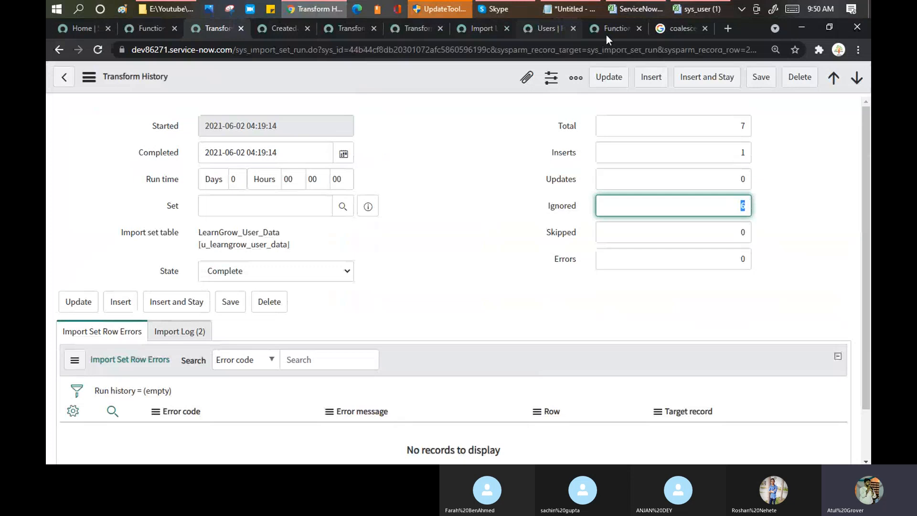
pyautogui.click(561, 25)
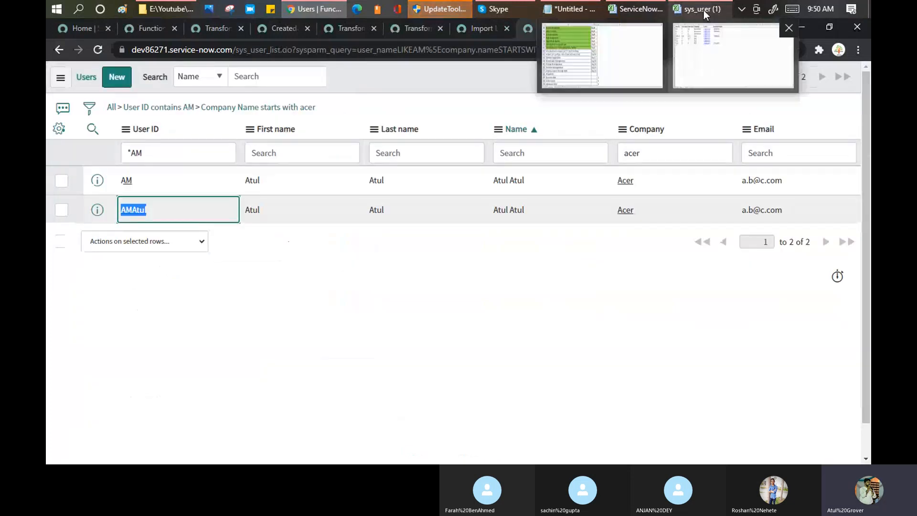
# Copy User IDs A2:A8 from the sys_user workbook and return to Chrome.
pyautogui.click(704, 10)
pyautogui.click(90, 147)
pyautogui.moveTo(90, 147); pyautogui.dragTo(90, 219)
pyautogui.hotkey('ctrl', 'c')
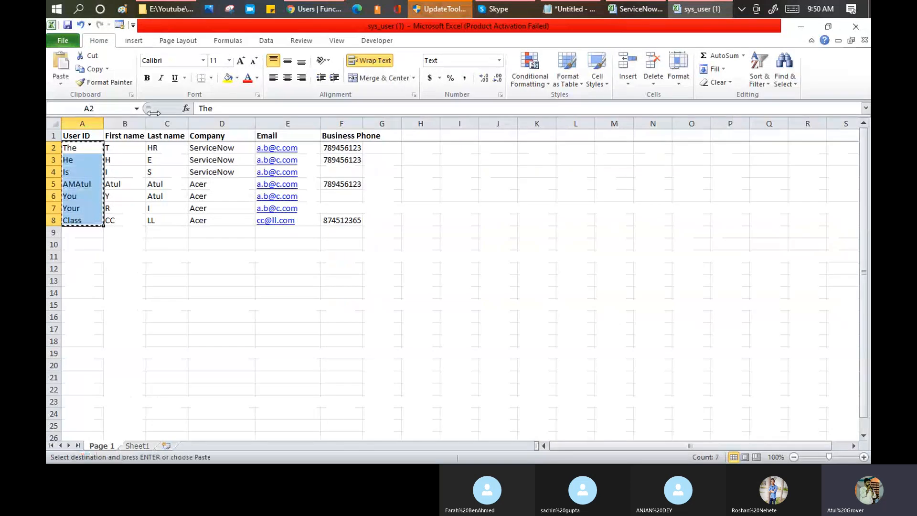
pyautogui.hotkey('alt', 'Tab')
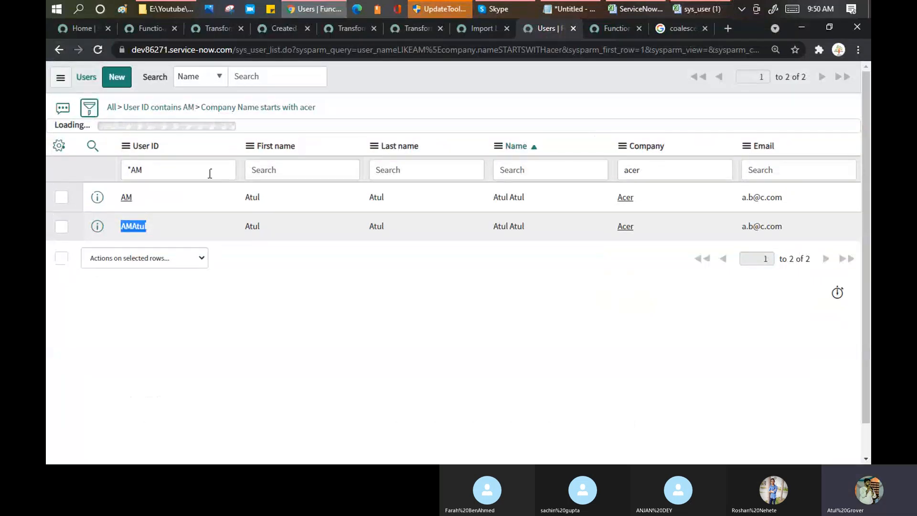
# Search the filter field list for 'user', close it, and reload the Users list page.
pyautogui.click(89, 108)
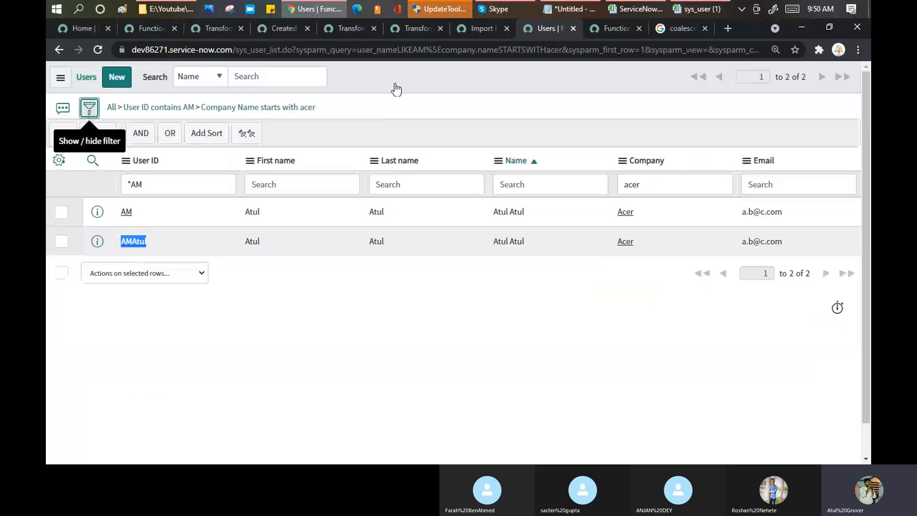
pyautogui.click(96, 110)
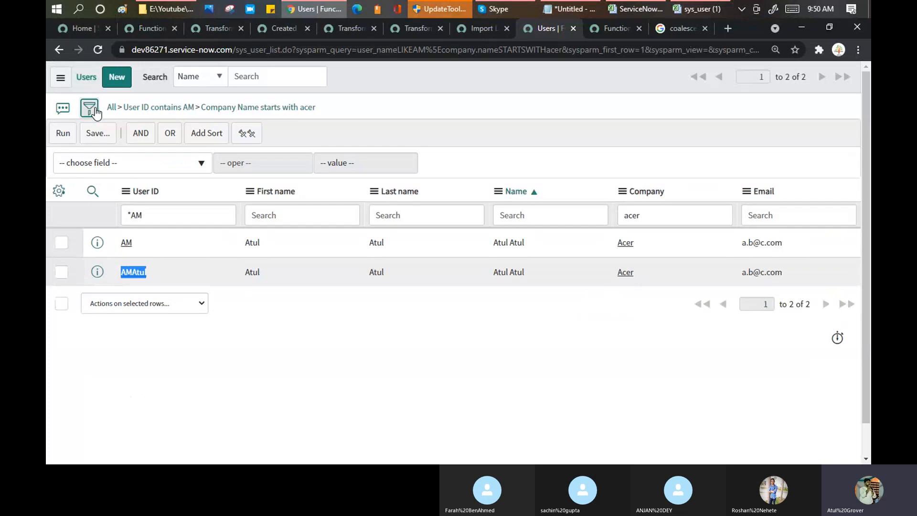
pyautogui.click(184, 165)
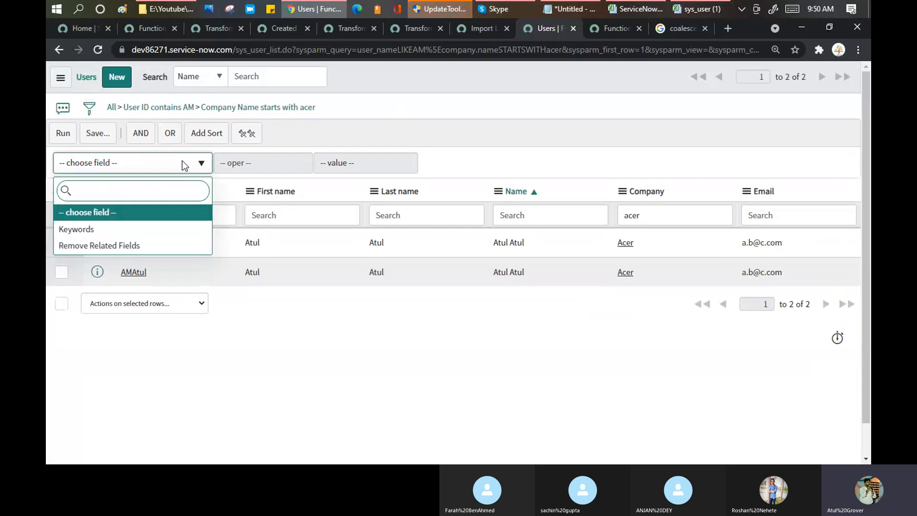
pyautogui.write('user')
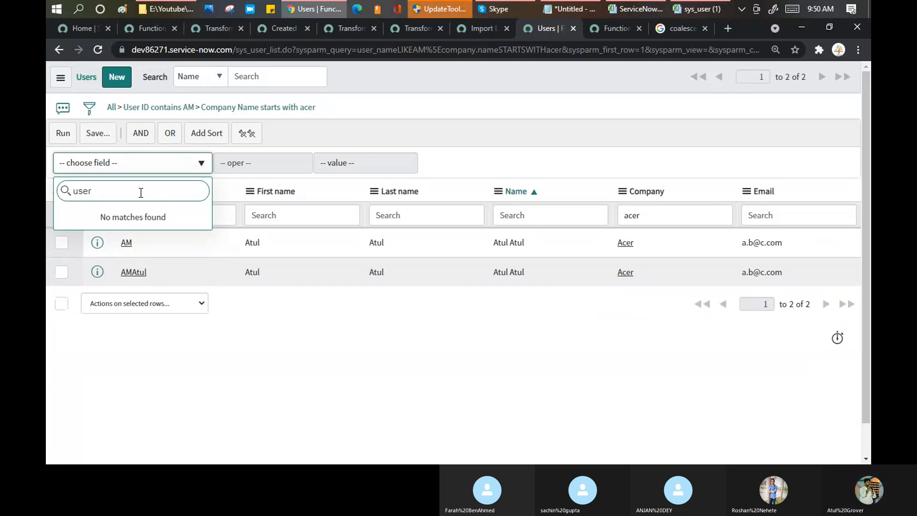
pyautogui.press('BackSpace')
pyautogui.press('BackSpace')
pyautogui.press('BackSpace')
pyautogui.press('BackSpace')
pyautogui.press('BackSpace')
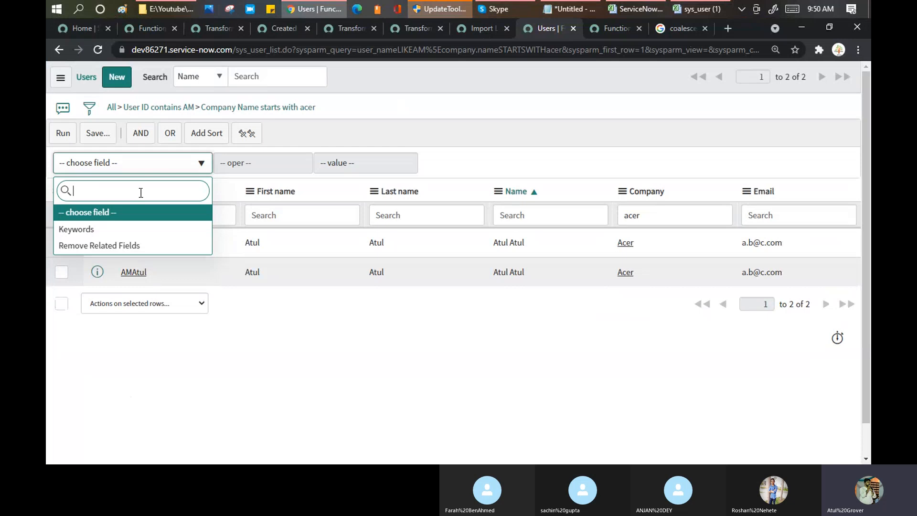
pyautogui.click(302, 328)
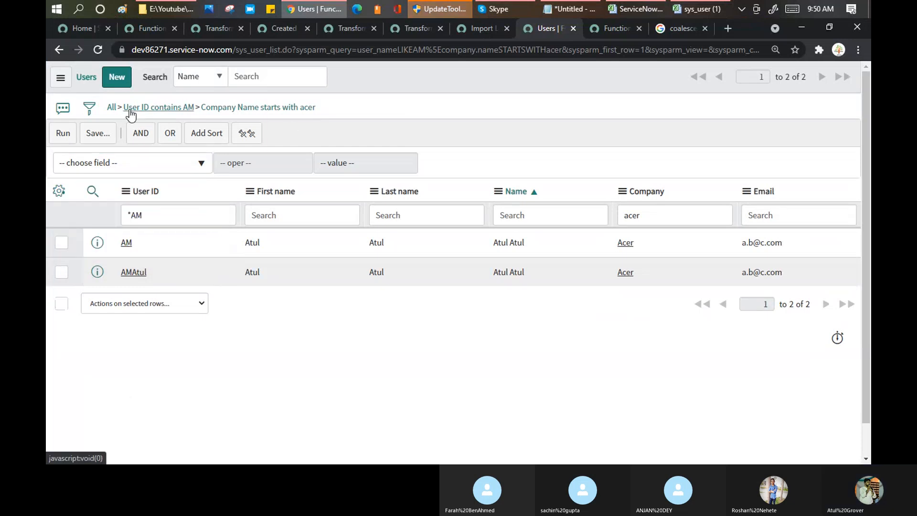
pyautogui.click(90, 109)
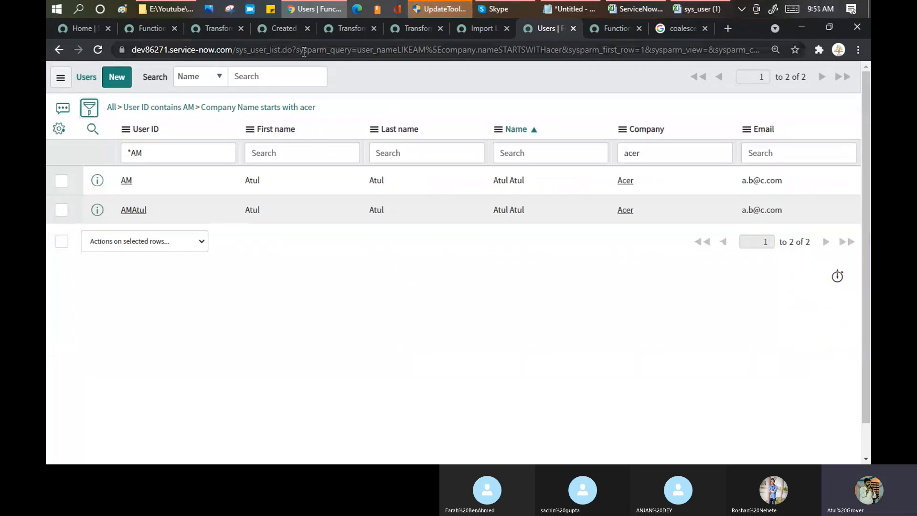
pyautogui.click(303, 52)
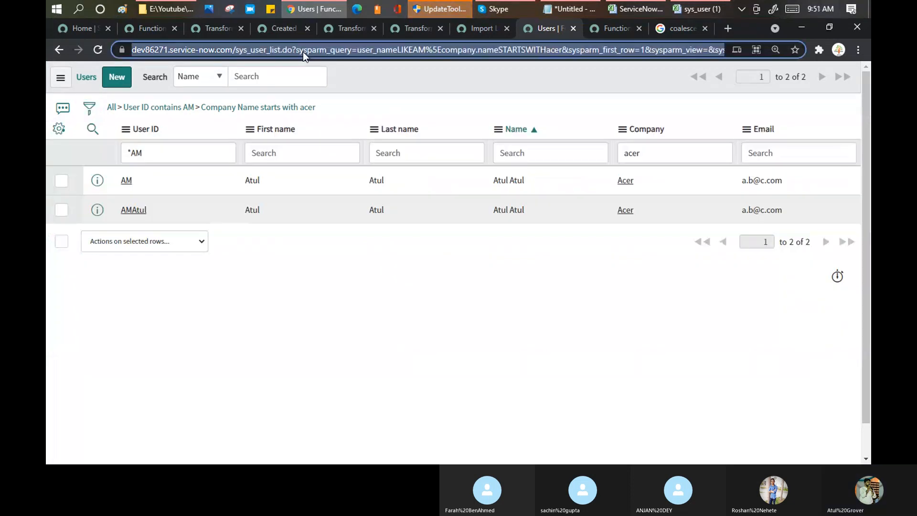
pyautogui.press('Return')
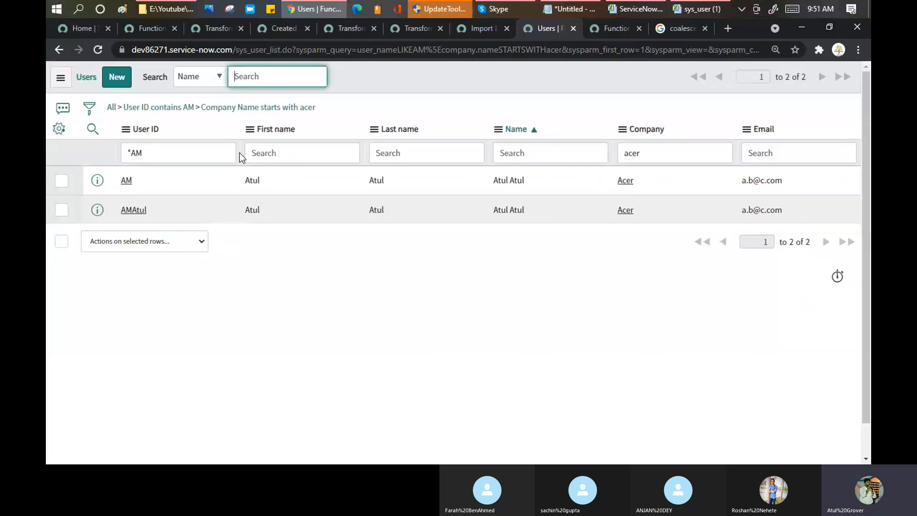
# Remove all filter conditions, then add a condition row with the Keywords field.
pyautogui.click(111, 109)
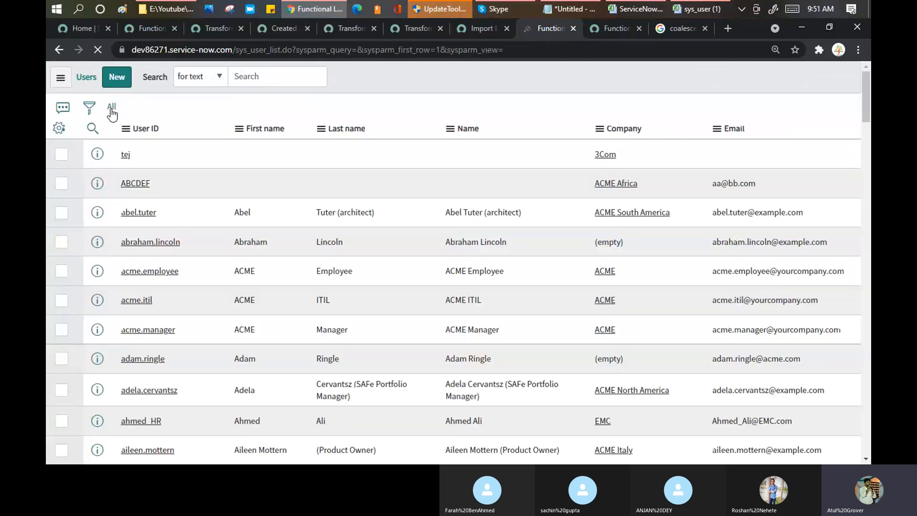
pyautogui.click(89, 108)
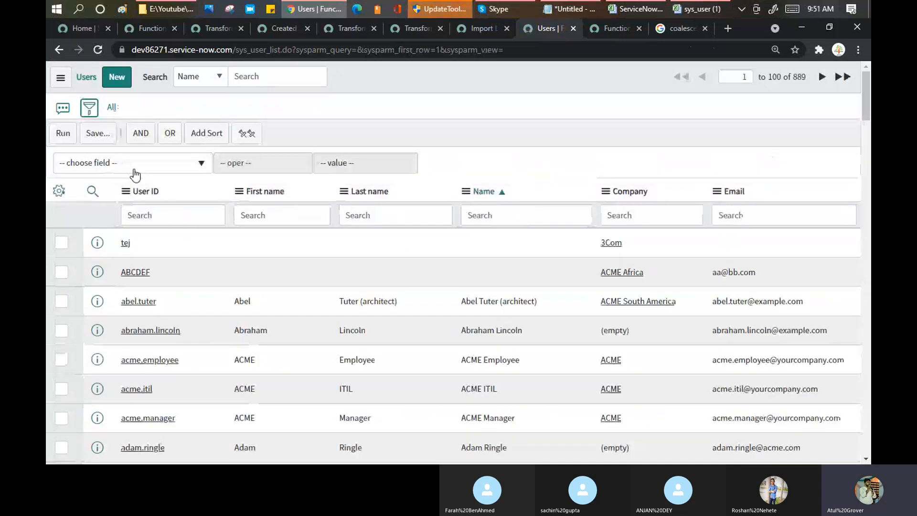
pyautogui.click(133, 170)
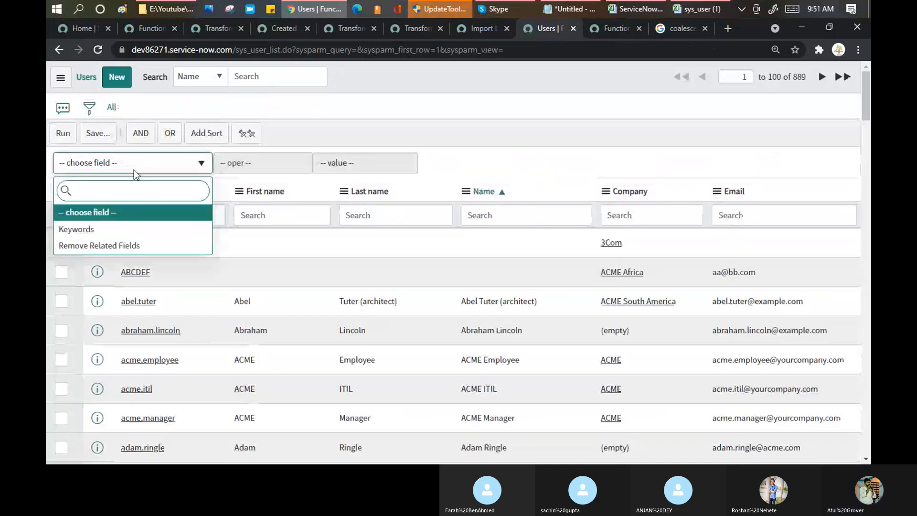
pyautogui.click(92, 230)
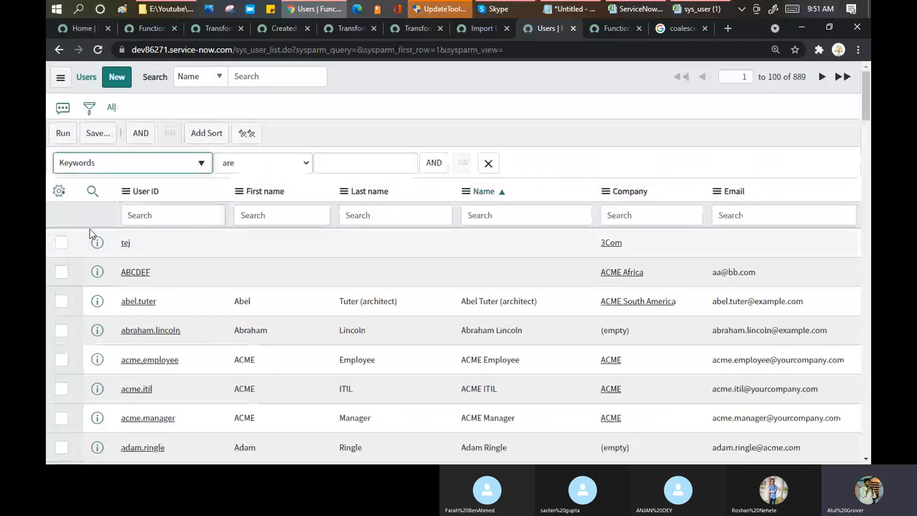
pyautogui.click(199, 168)
pyautogui.click(144, 245)
pyautogui.click(176, 168)
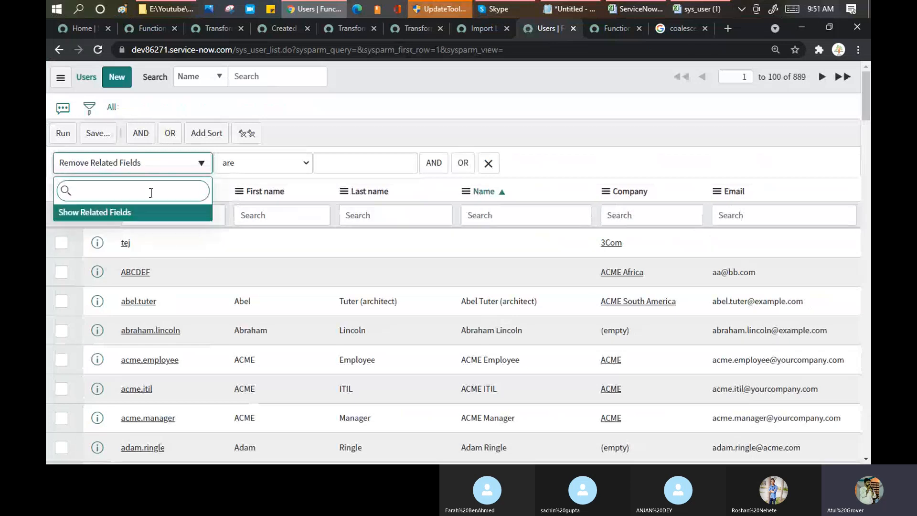
pyautogui.click(123, 212)
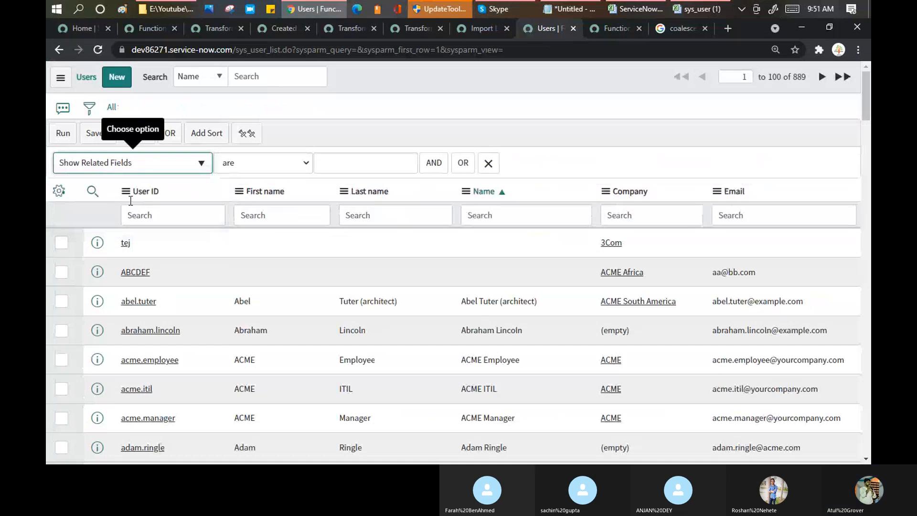
# Search the condition field list for 'user', view query tips, and reshow the filter builder.
pyautogui.click(151, 165)
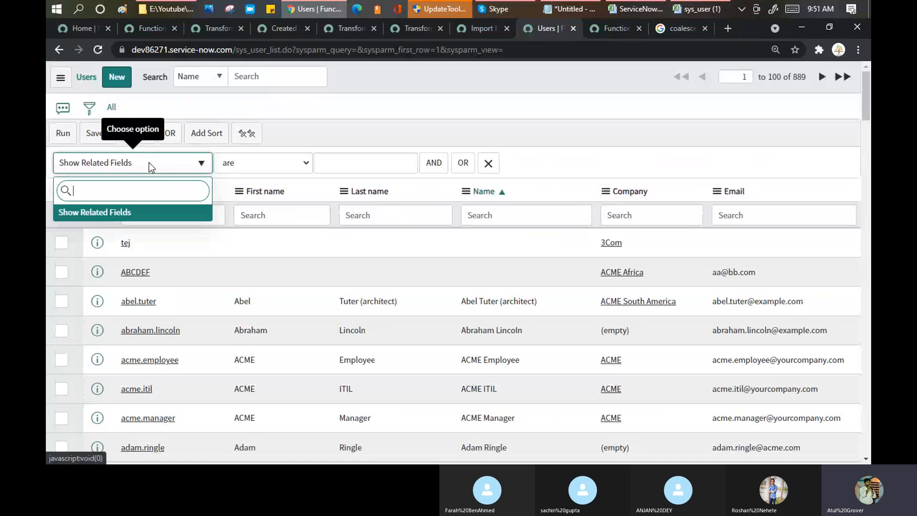
pyautogui.click(285, 172)
pyautogui.click(280, 169)
pyautogui.click(190, 170)
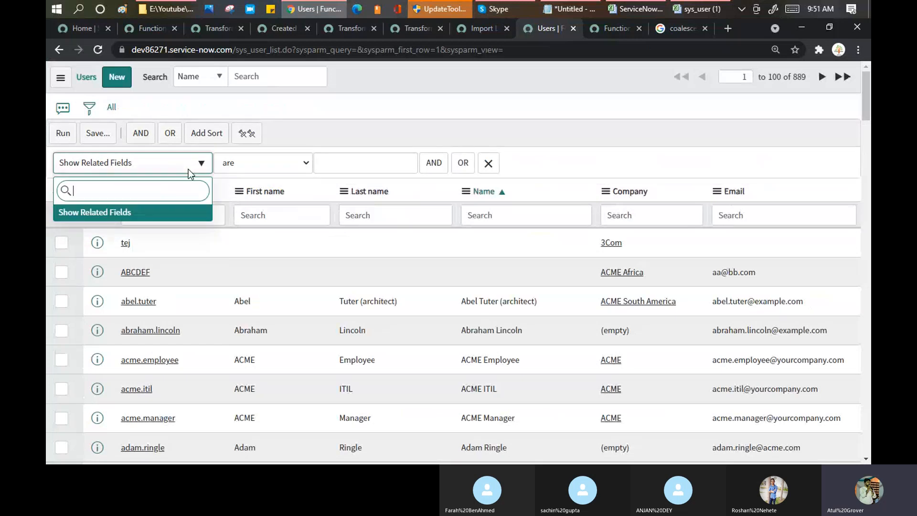
pyautogui.write('user')
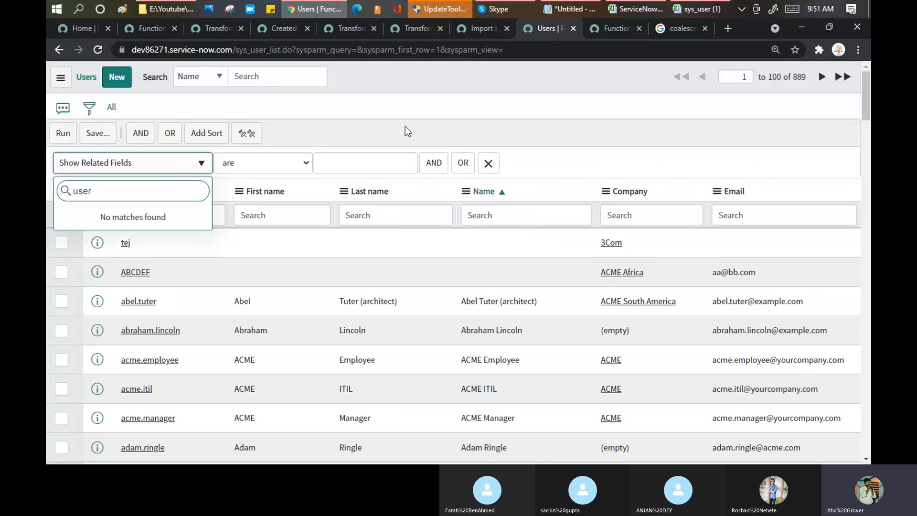
pyautogui.click(369, 140)
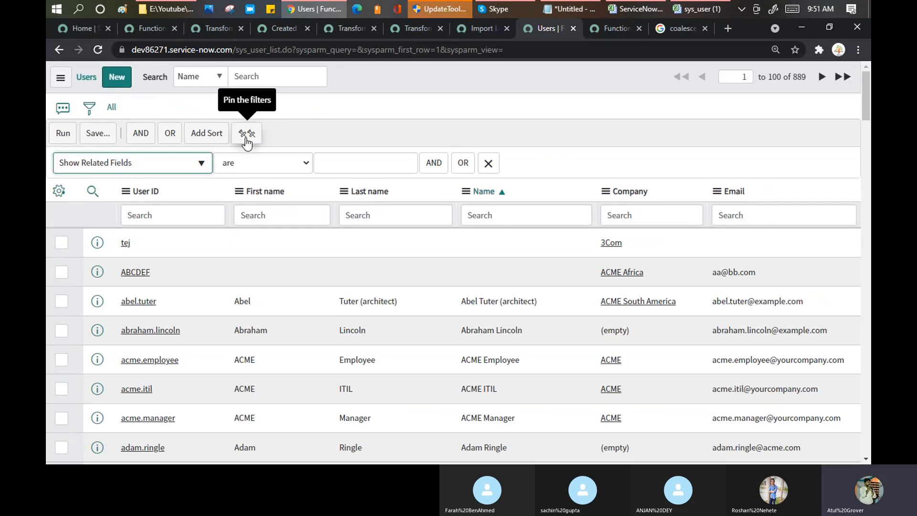
pyautogui.click(65, 113)
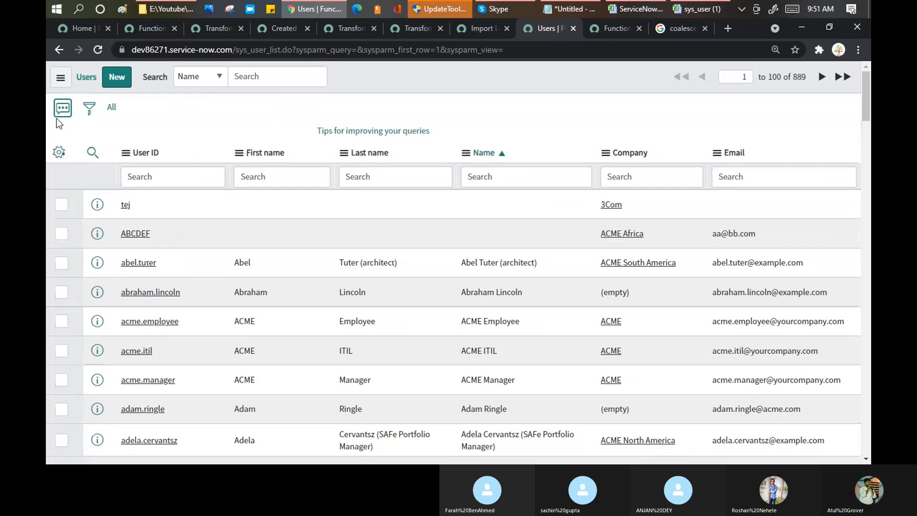
pyautogui.click(90, 108)
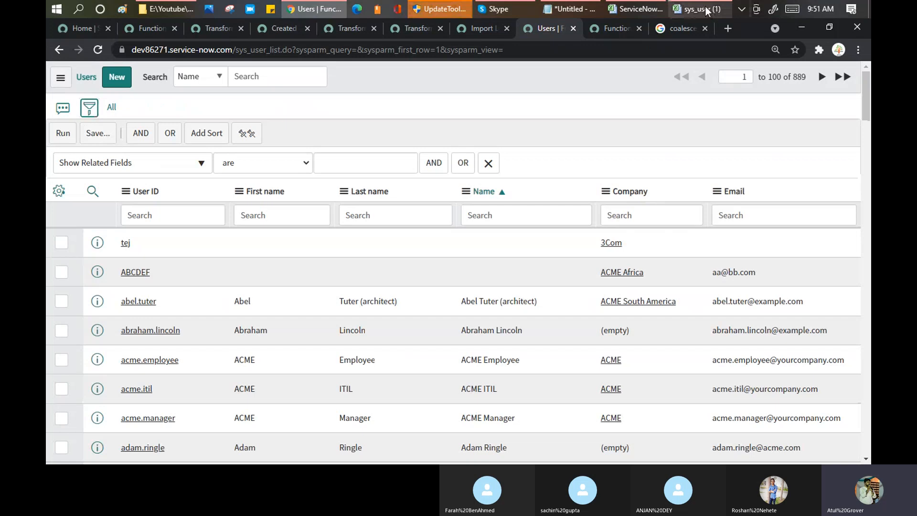
# Filter the Users list's User ID column by the user ID copied from A5.
pyautogui.click(706, 10)
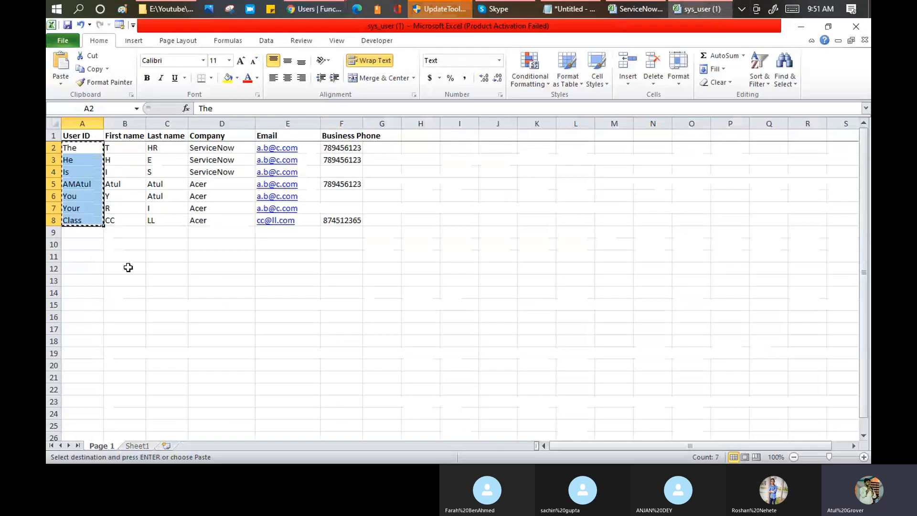
pyautogui.press('Down')
pyautogui.press('Down')
pyautogui.press('Down')
pyautogui.hotkey('ctrl', 'c')
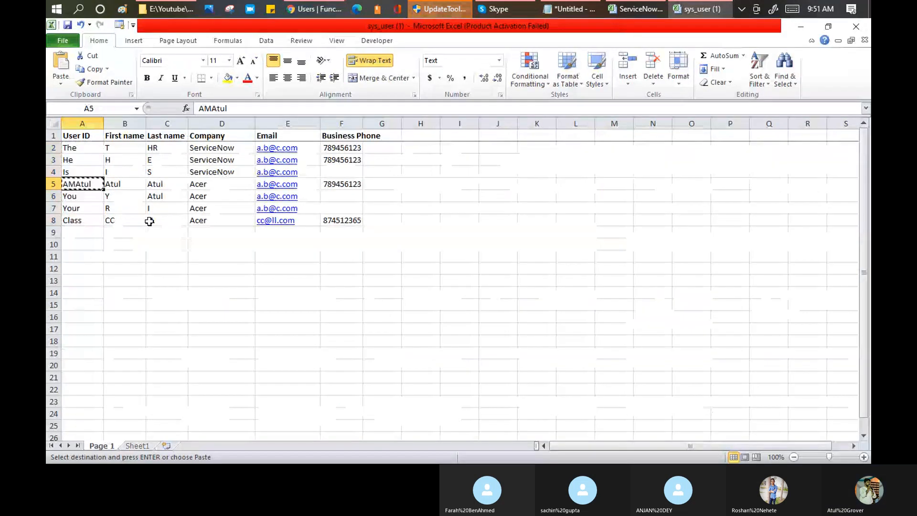
pyautogui.hotkey('alt', 'Tab')
pyautogui.click(156, 218)
pyautogui.hotkey('ctrl', 'v')
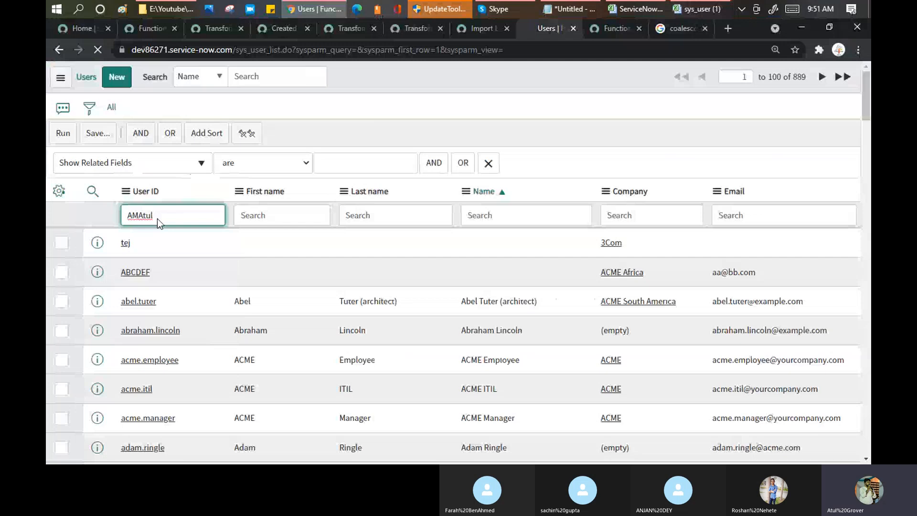
pyautogui.press('Return')
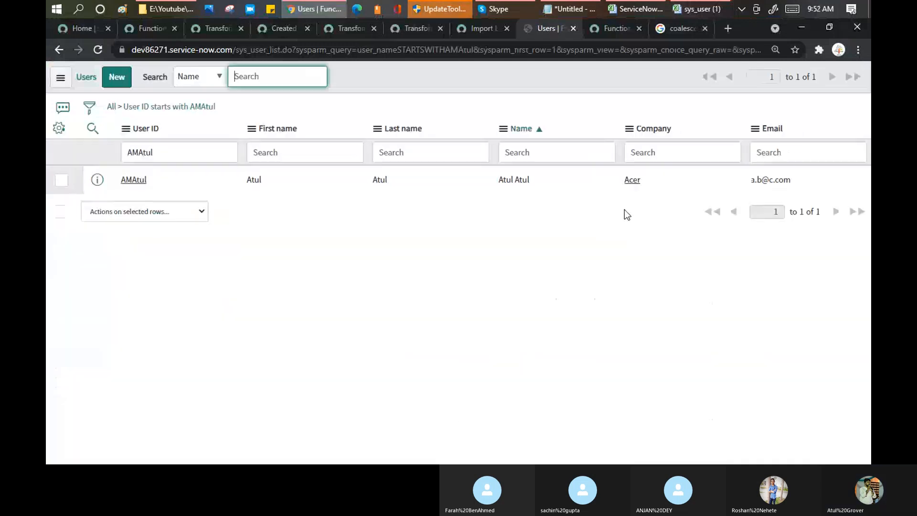
# Add Business phone to the Users list's displayed columns.
pyautogui.click(62, 133)
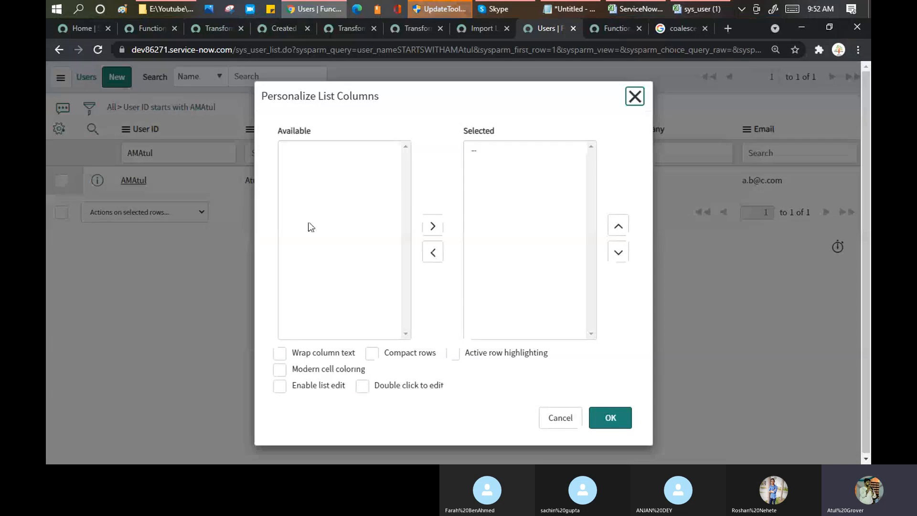
pyautogui.click(321, 209)
pyautogui.press('Up')
pyautogui.press('Up')
pyautogui.press('Up')
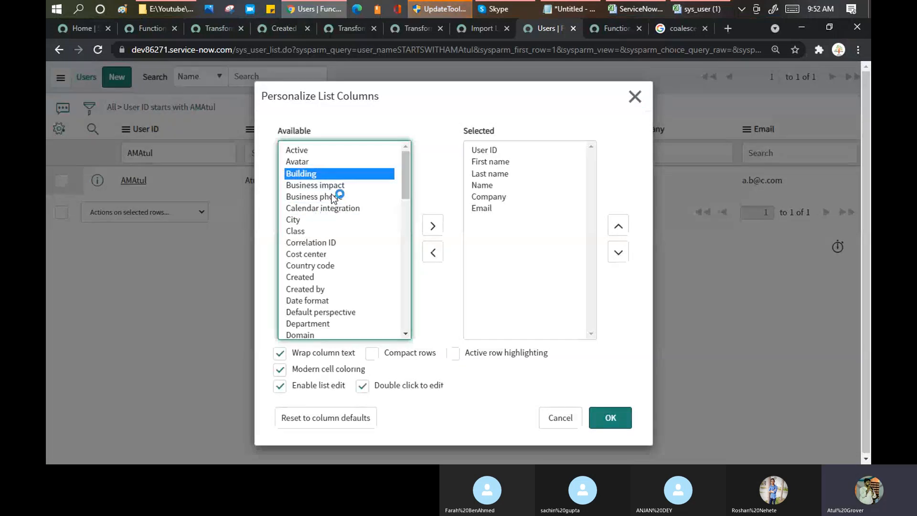
pyautogui.click(332, 198)
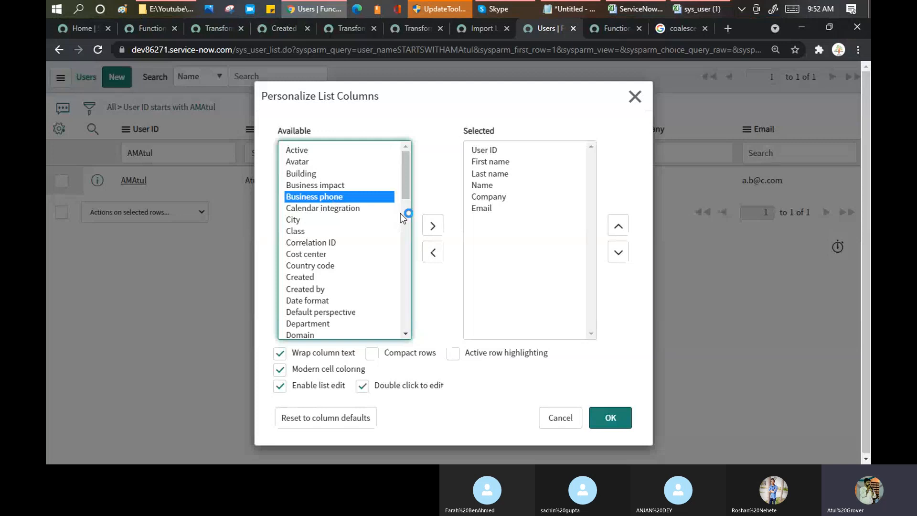
pyautogui.click(433, 225)
pyautogui.click(610, 419)
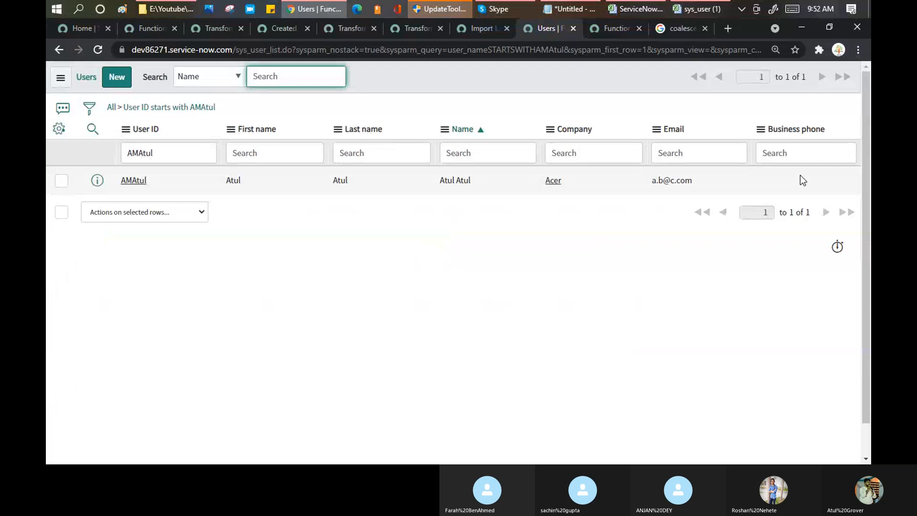
# Filter the Users list by the row 8 User ID from Excel, then return to Excel.
pyautogui.click(695, 8)
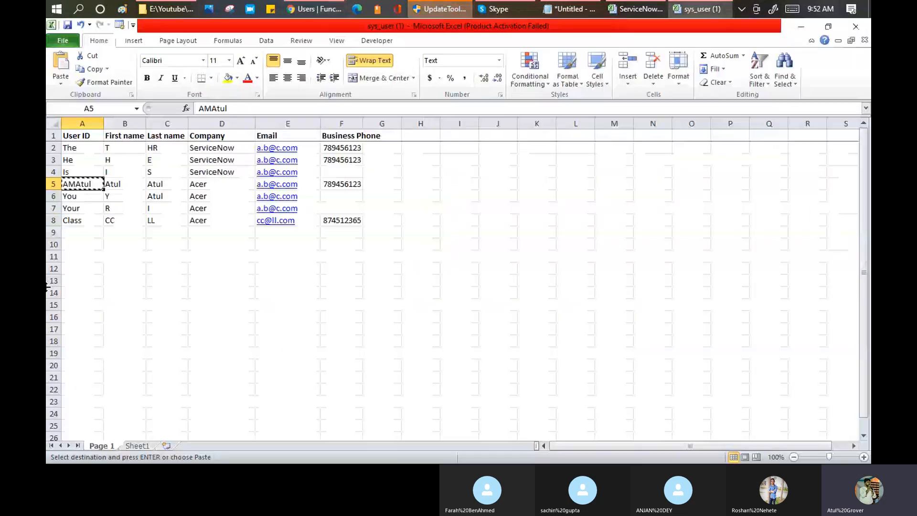
pyautogui.click(74, 221)
pyautogui.hotkey('ctrl', 'c')
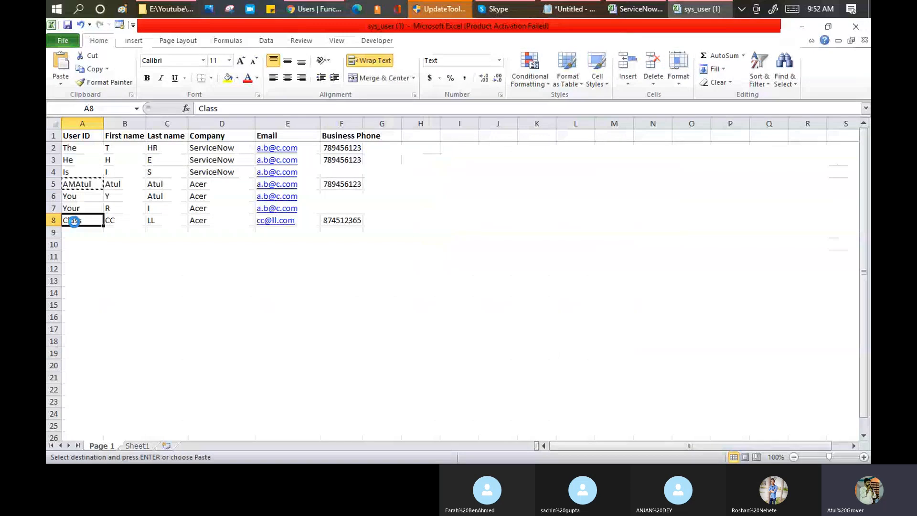
pyautogui.hotkey('alt', 'Tab')
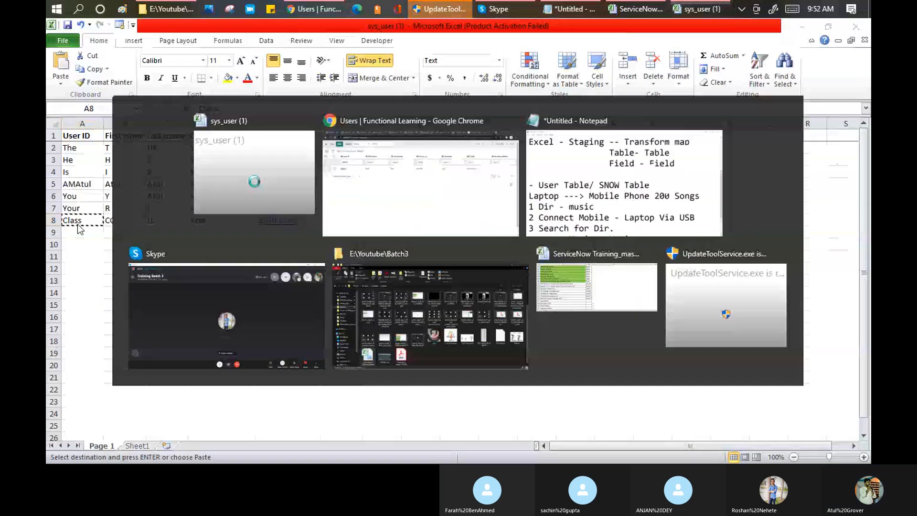
pyautogui.hotkey('alt', 'Tab')
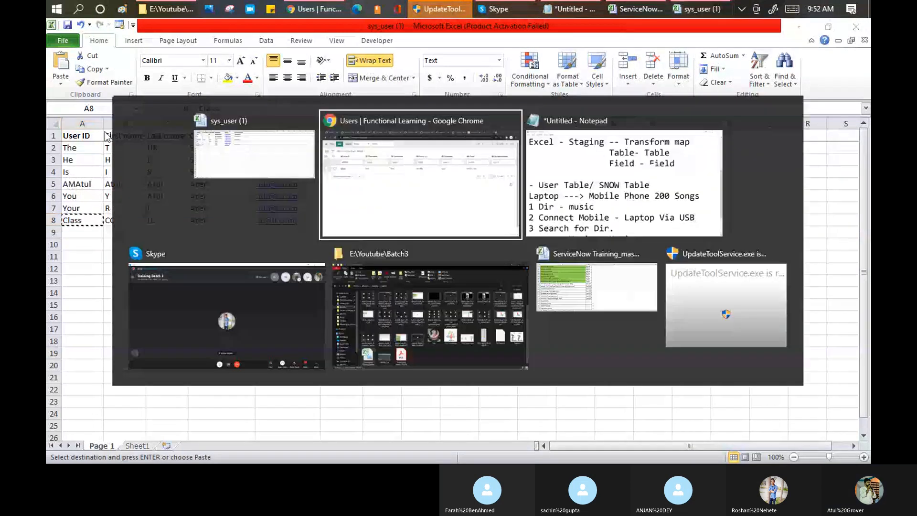
pyautogui.hotkey('ctrl', 'v')
pyautogui.press('Return')
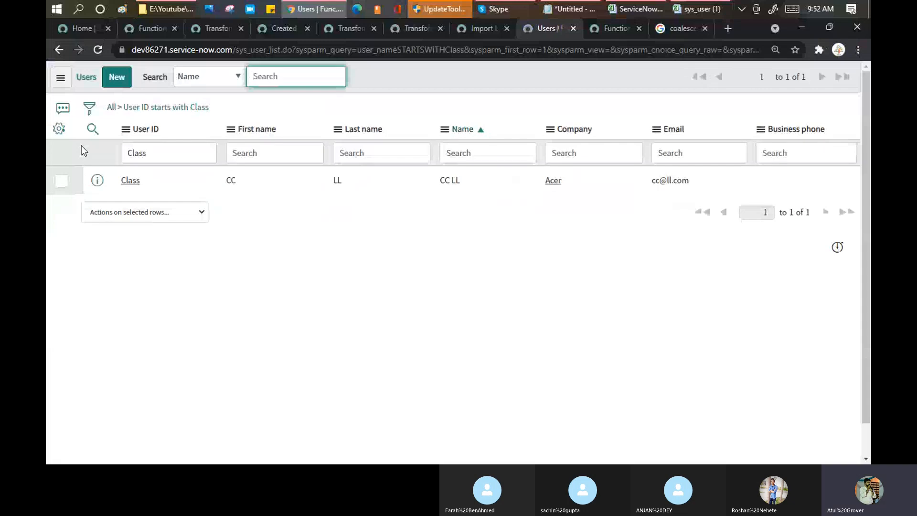
pyautogui.hotkey('alt', 'Tab')
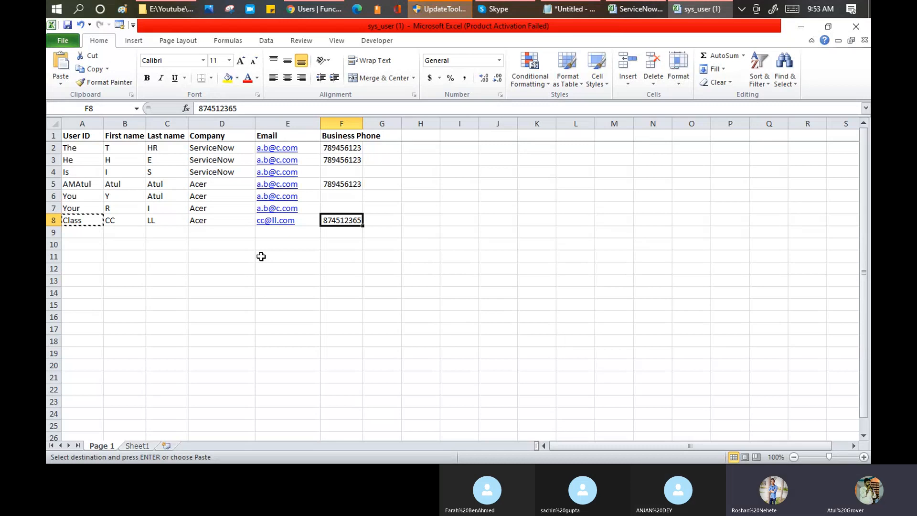
pyautogui.hotkey('alt', 'Tab')
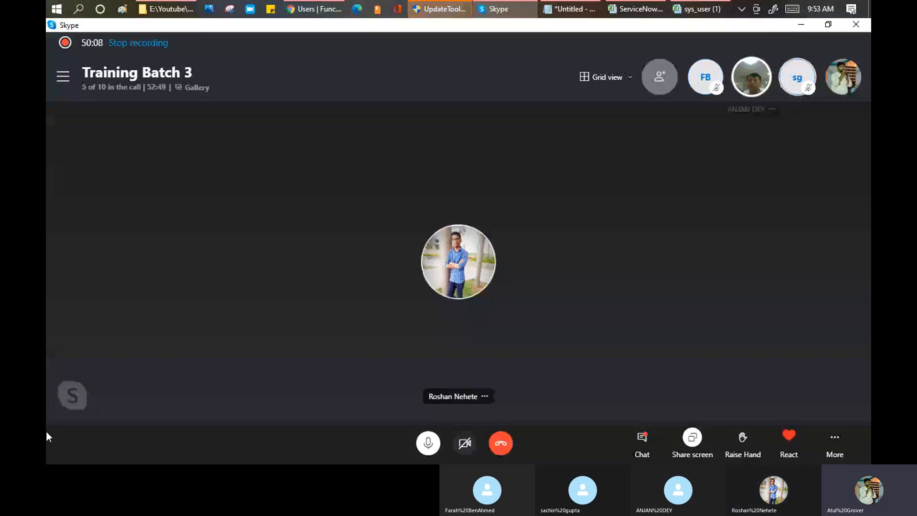
pyautogui.click(802, 25)
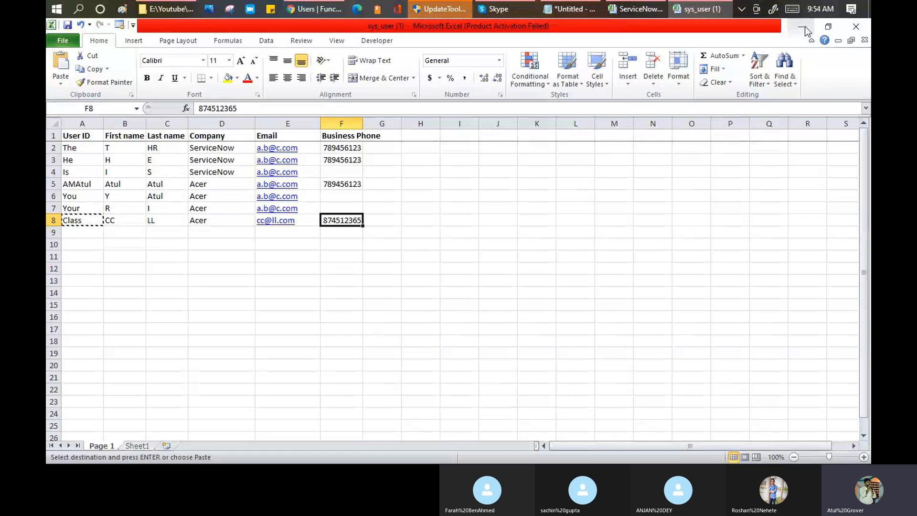
# Find Transform Maps via navigator search 'transform ma', open Data_user_LNG, scroll to Field Maps.
pyautogui.click(309, 8)
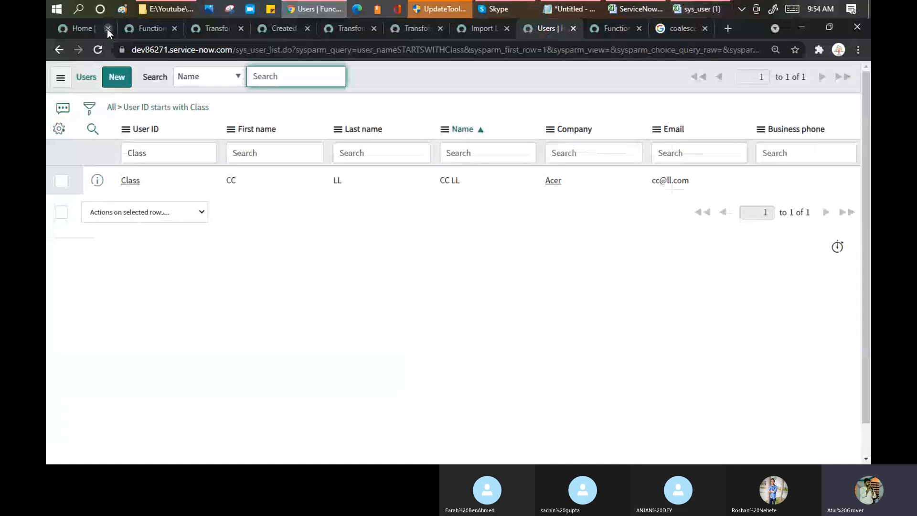
pyautogui.click(139, 28)
pyautogui.write('trans')
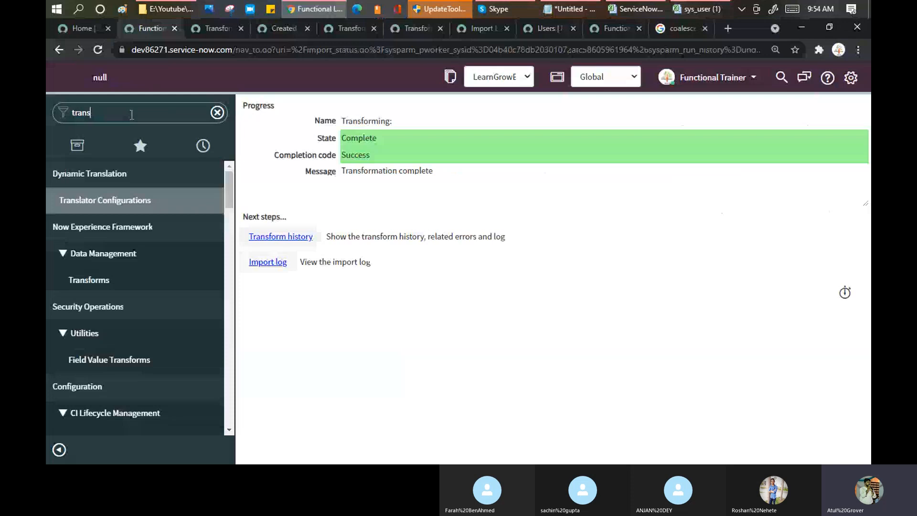
pyautogui.write('form ma')
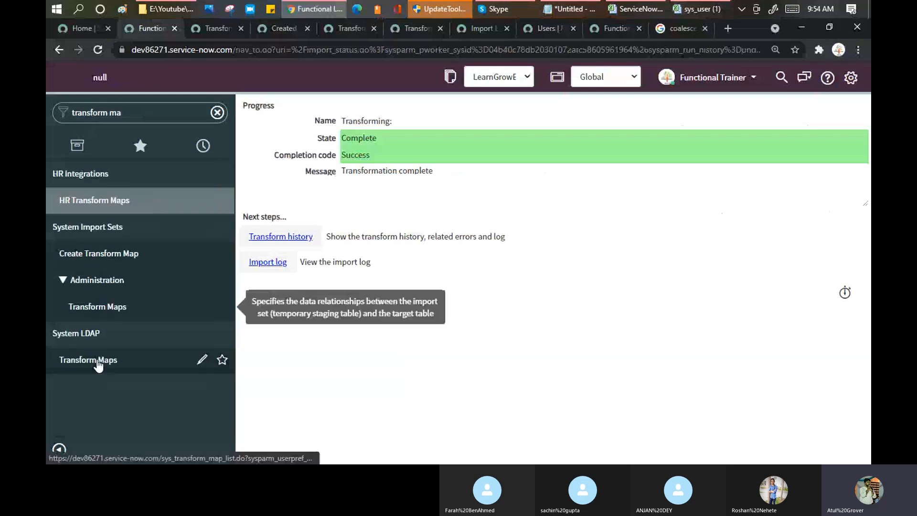
pyautogui.click(98, 363)
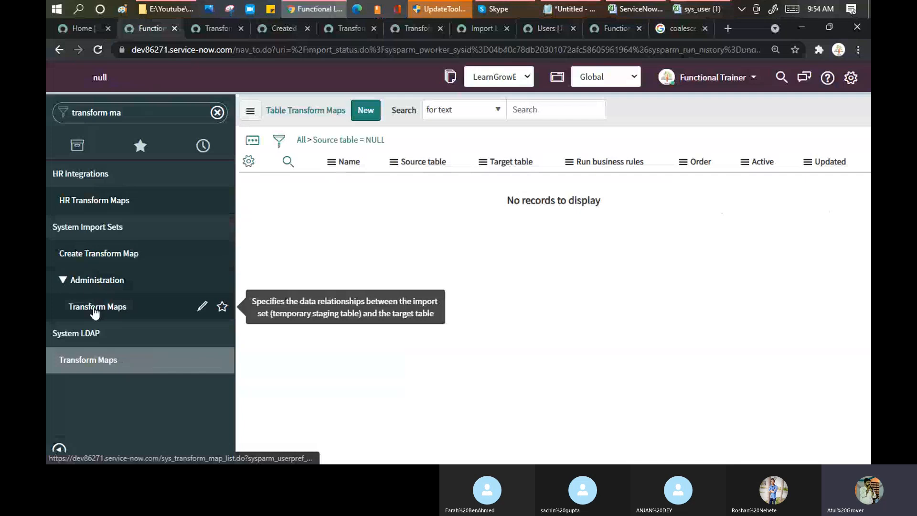
pyautogui.click(96, 308)
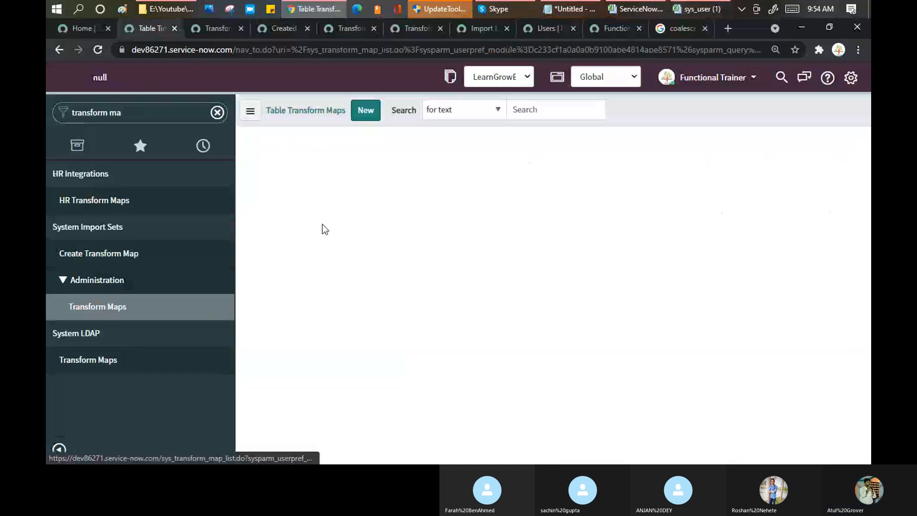
pyautogui.click(336, 252)
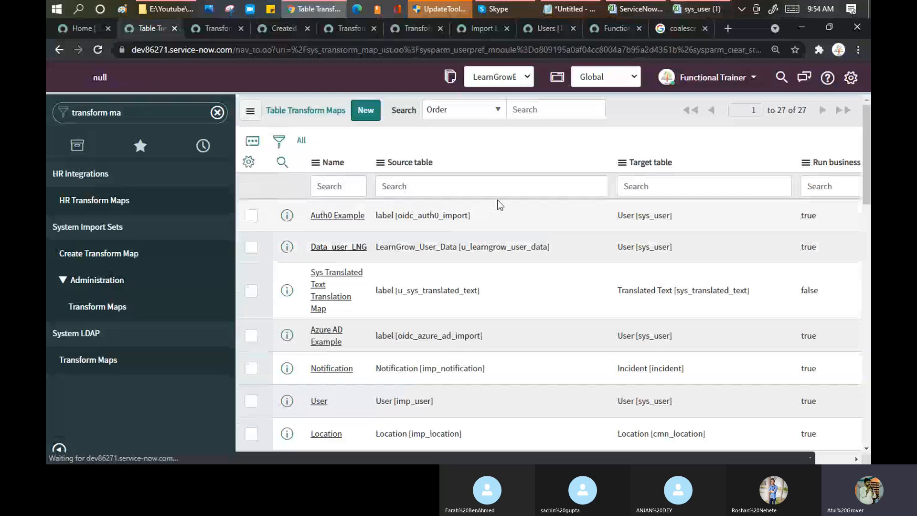
pyautogui.scroll(-4, 499, 210)
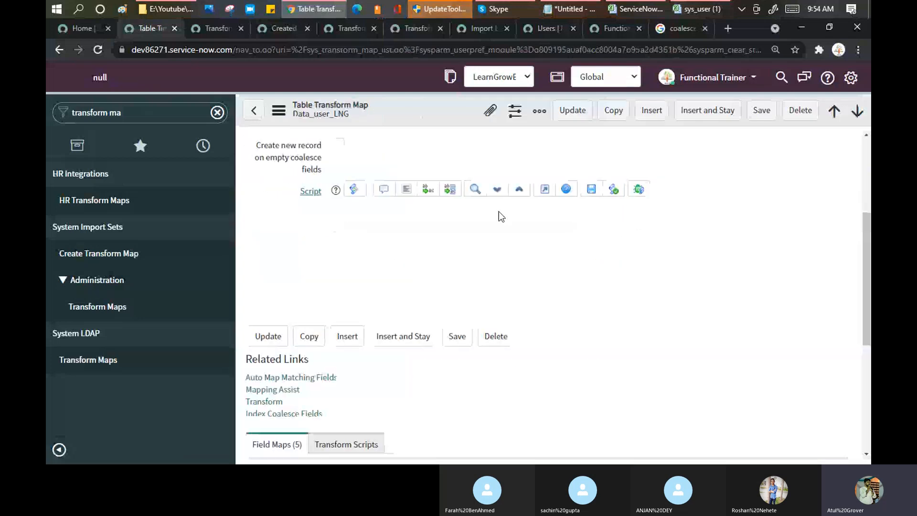
pyautogui.scroll(-5, 499, 226)
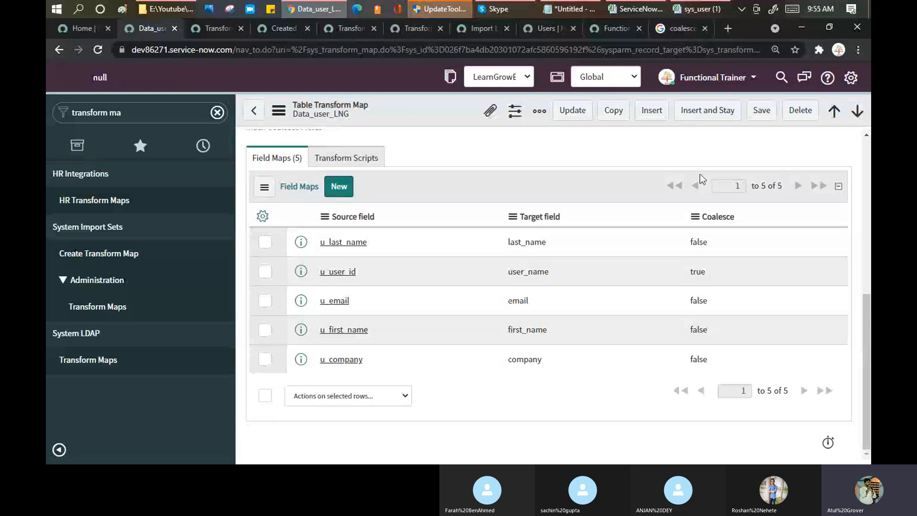
# Check the spreadsheet, then return to the top of the Data_user_LNG transform map.
pyautogui.click(705, 14)
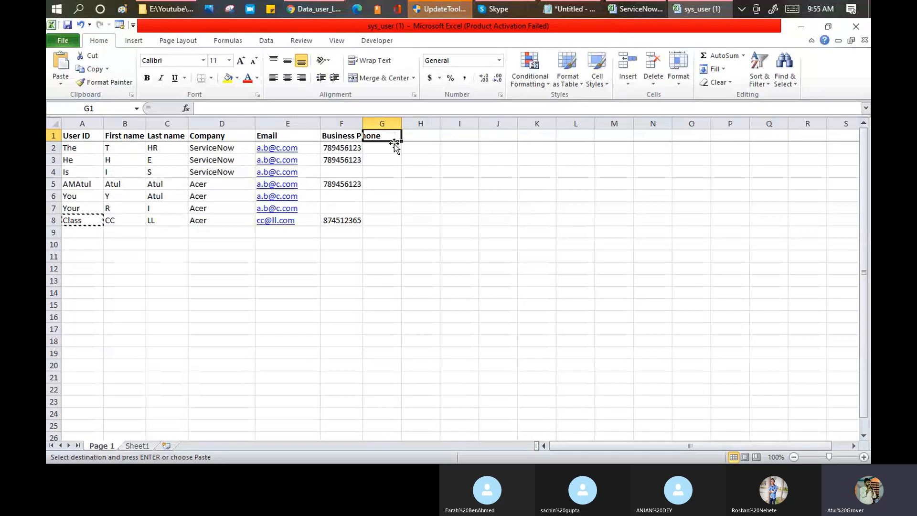
pyautogui.hotkey('alt', 'Tab')
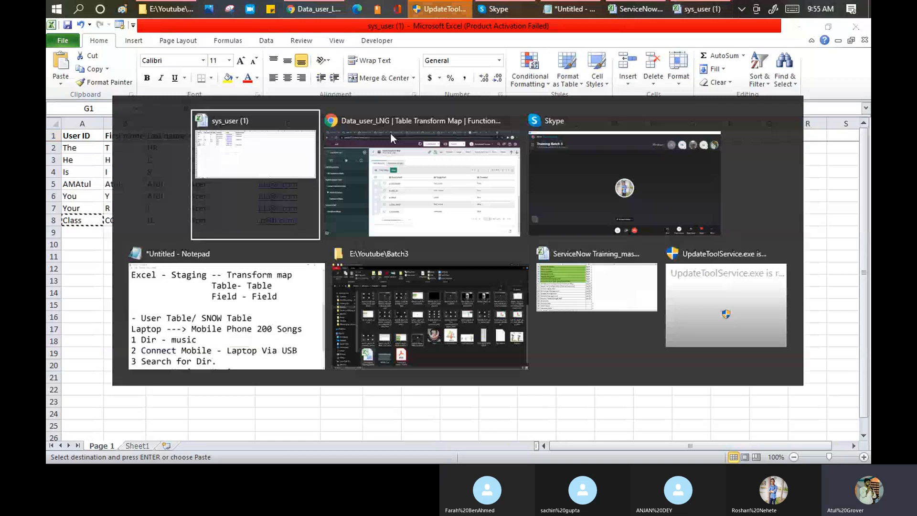
pyautogui.click(391, 133)
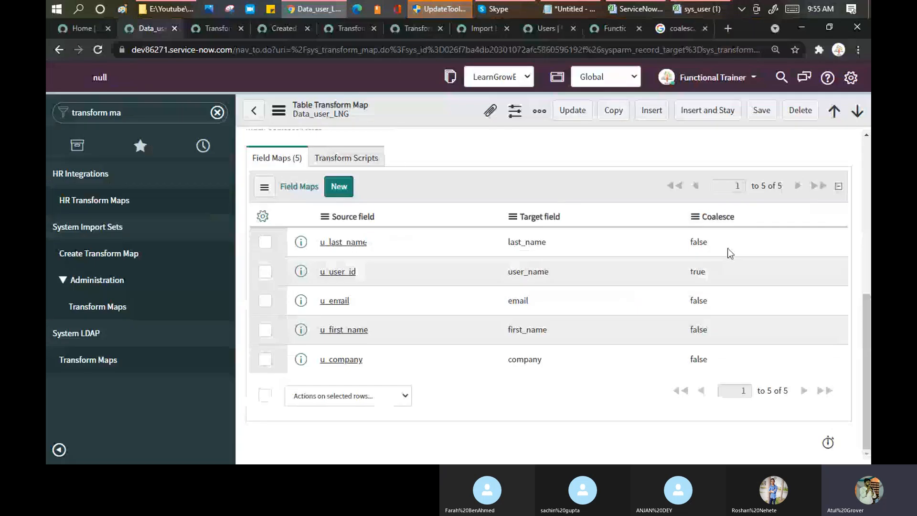
pyautogui.scroll(1, 335, 215)
# Auto-map matching fields to add u_business_phone → phone, then start the Data_user_LNG transform.
pyautogui.click(276, 152)
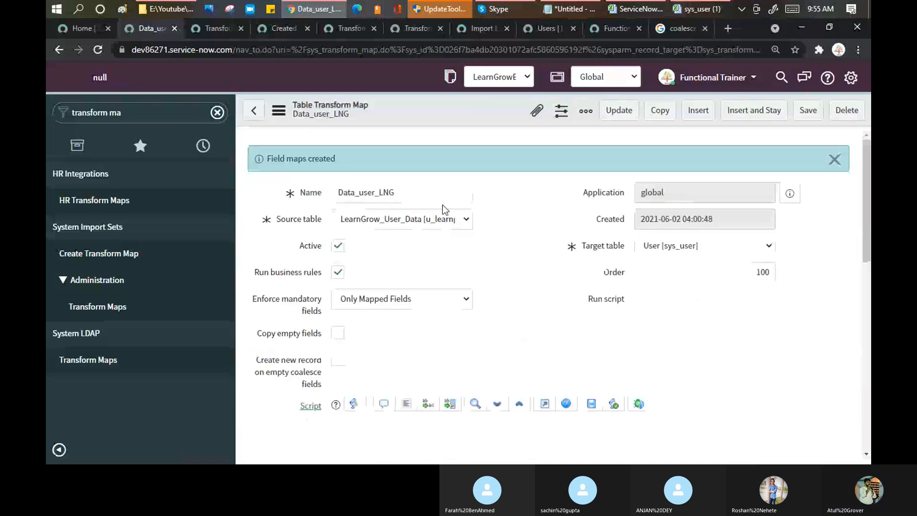
pyautogui.scroll(-10, 438, 373)
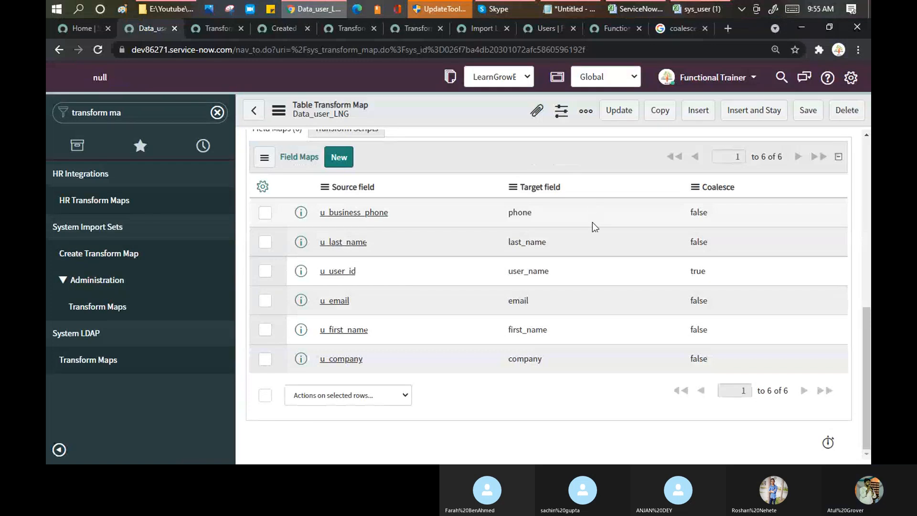
pyautogui.click(155, 109)
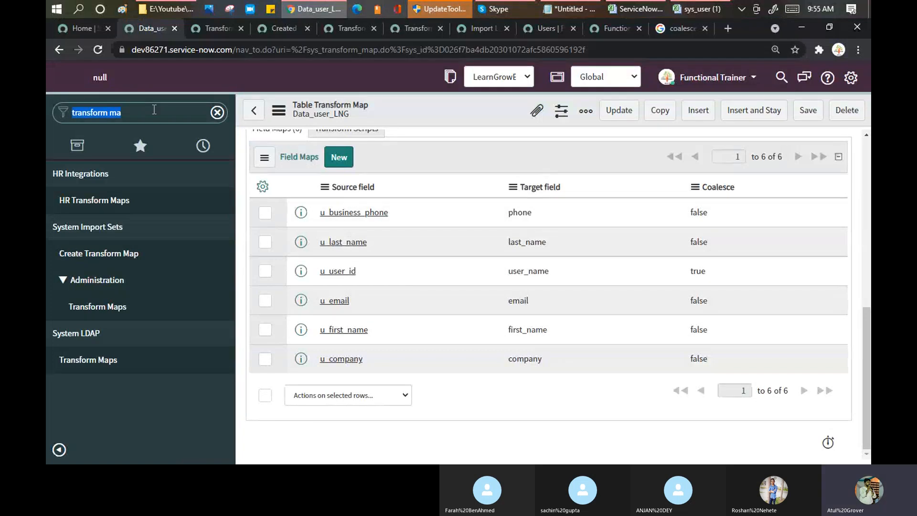
pyautogui.scroll(5, 442, 280)
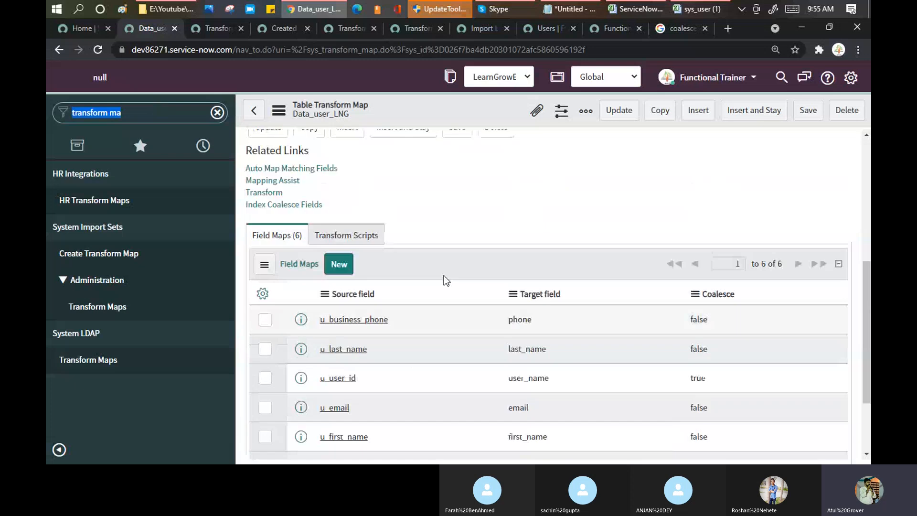
pyautogui.click(264, 268)
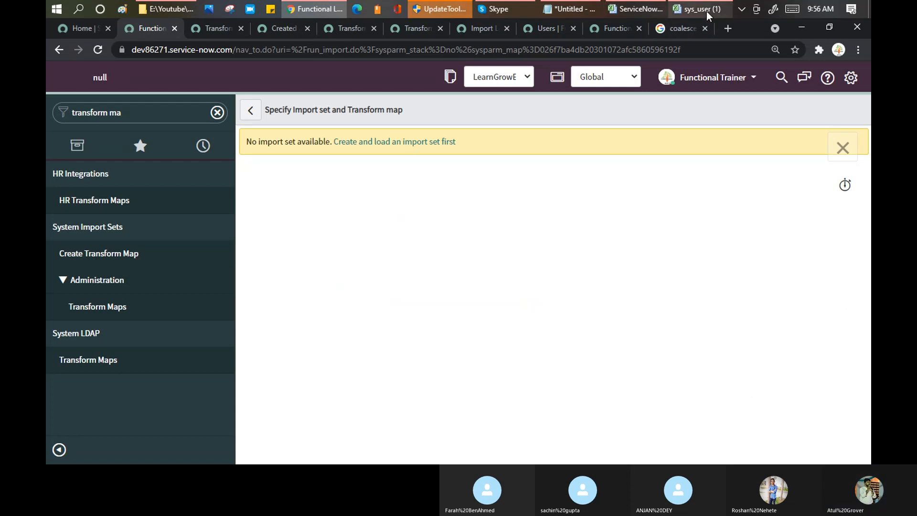
# Check the spreadsheet's Business Phone header, then start a new user record in ServiceNow.
pyautogui.click(708, 16)
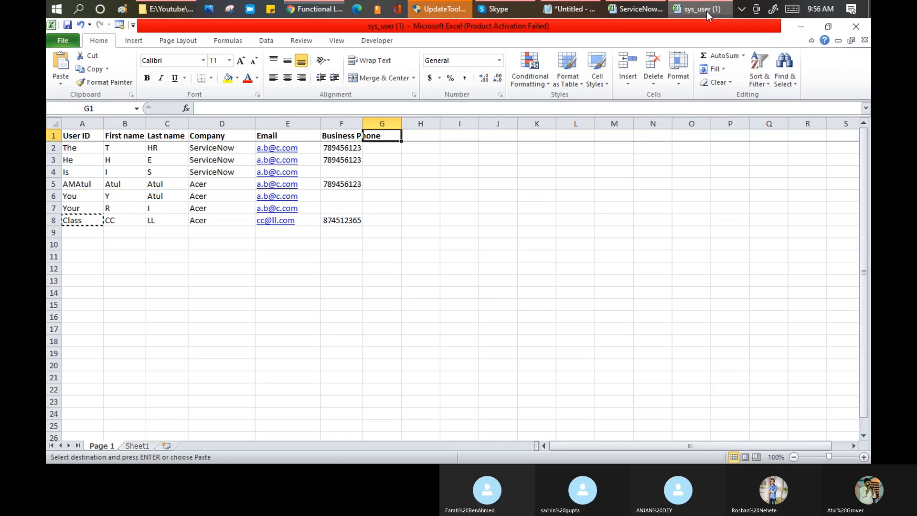
pyautogui.press('Left')
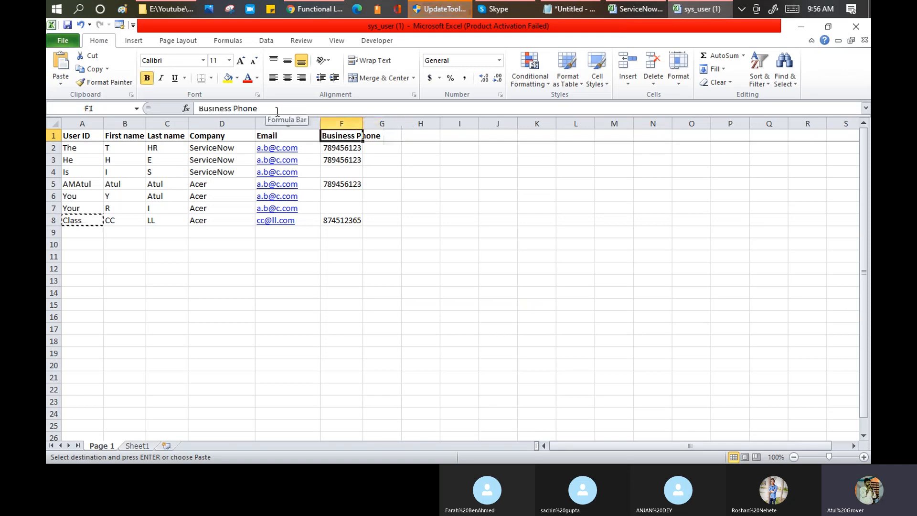
pyautogui.click(302, 12)
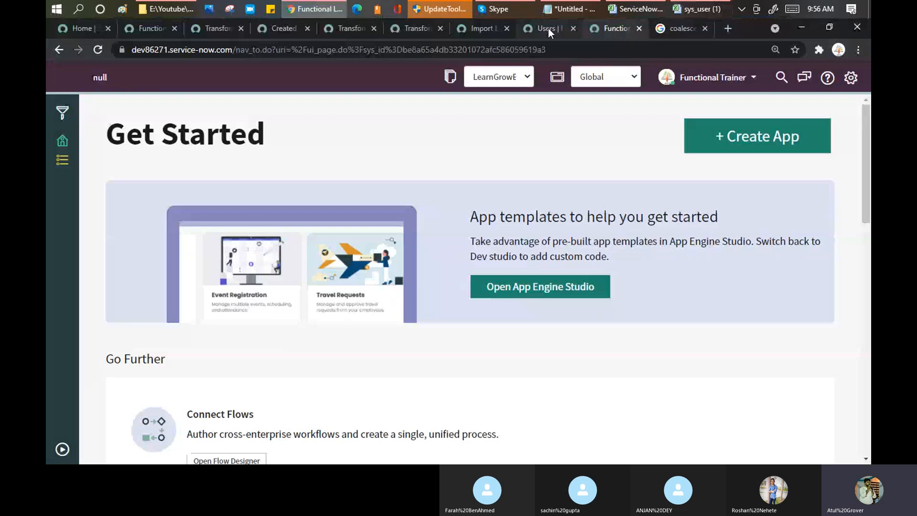
pyautogui.click(549, 29)
pyautogui.click(115, 78)
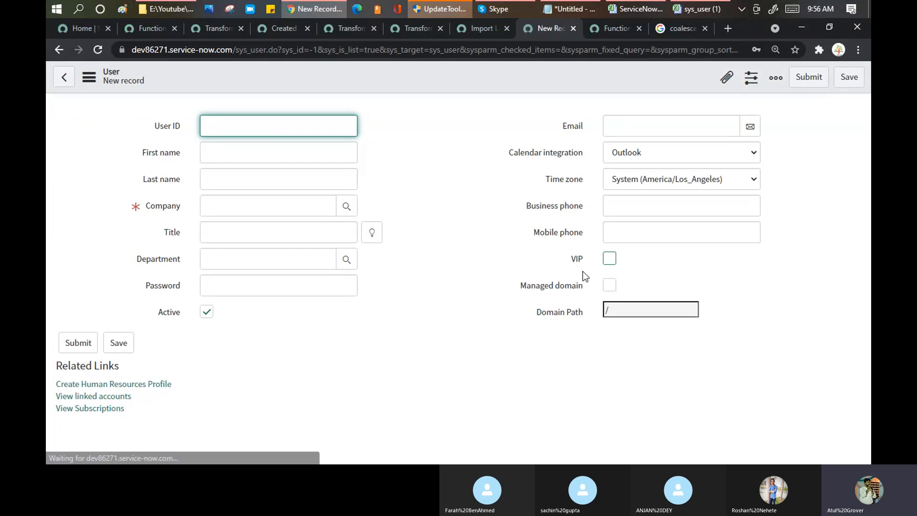
# Enter heading VIPs in G1 and Yes, yes, No, No in G2:G5.
pyautogui.click(717, 15)
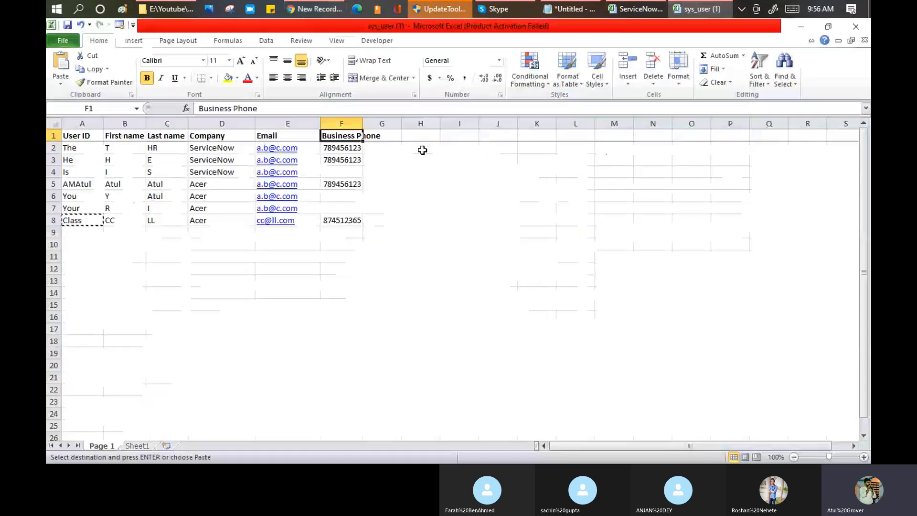
pyautogui.write('VIPs')
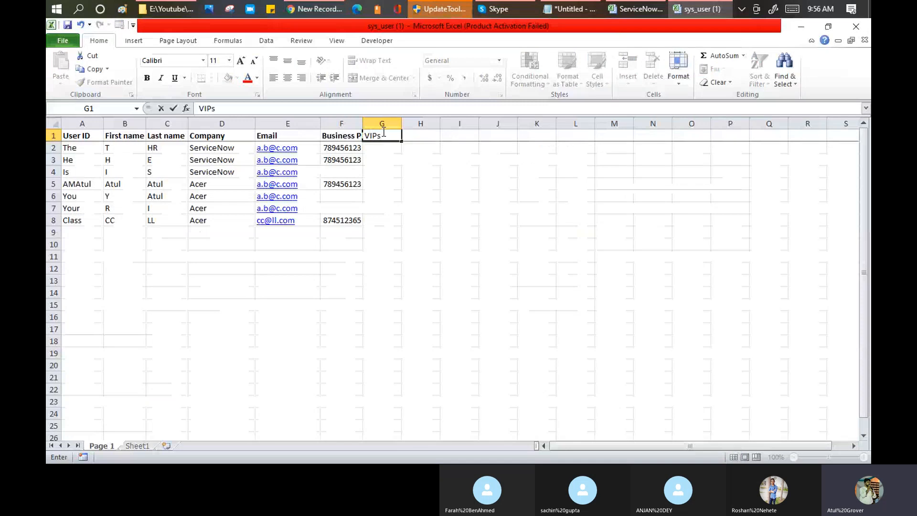
pyautogui.press('Return')
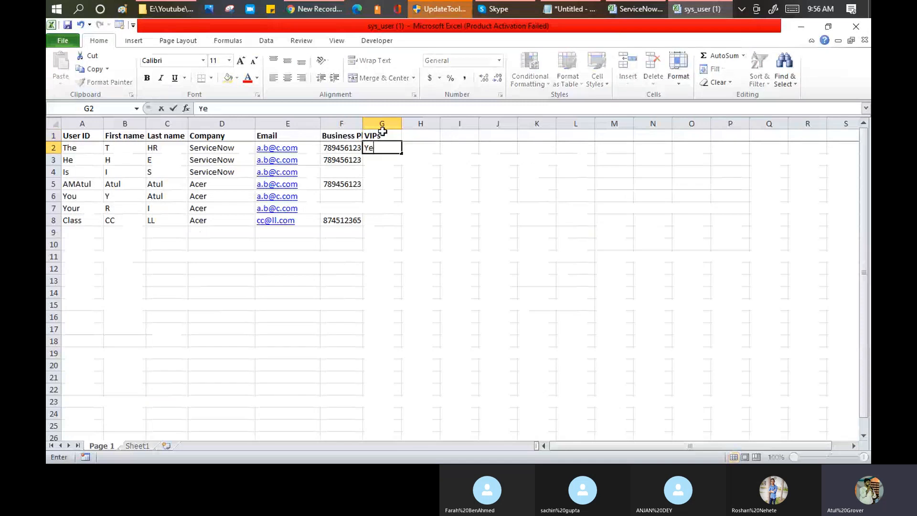
pyautogui.write('s')
pyautogui.press('Return')
pyautogui.write('yes')
pyautogui.press('Return')
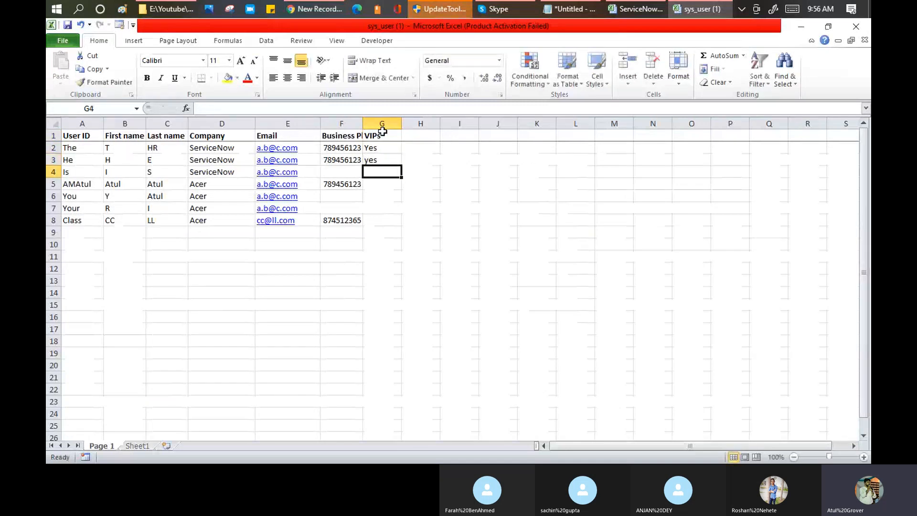
pyautogui.write('No')
pyautogui.press('Return')
pyautogui.write('No')
pyautogui.press('Return')
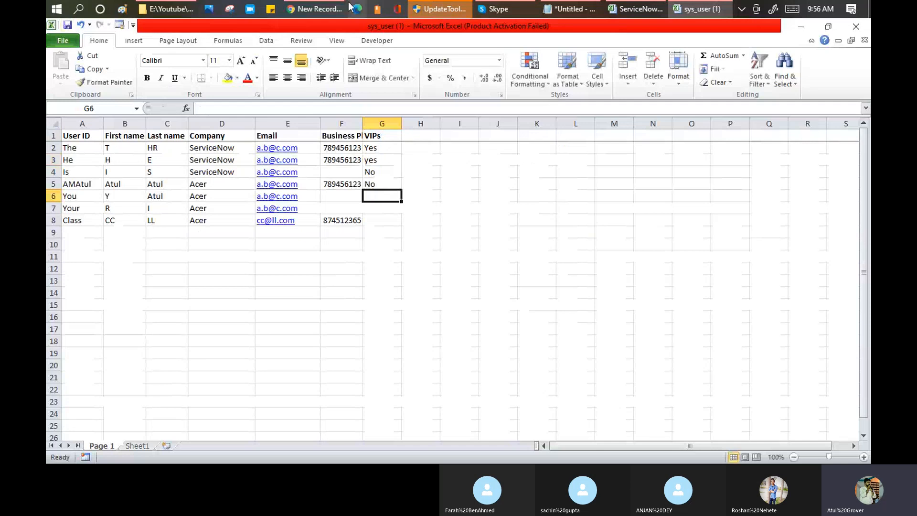
# Replace the navigator filter with 'load data' and open the Load Data page.
pyautogui.click(308, 11)
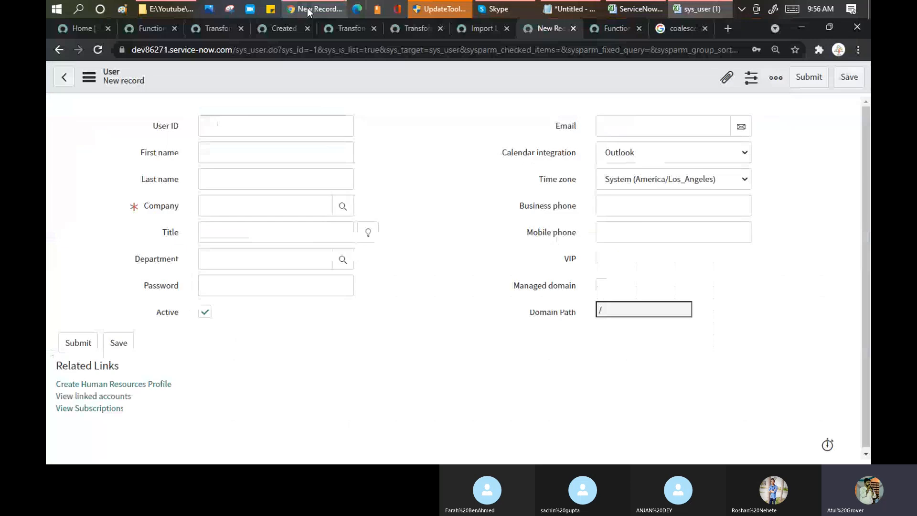
pyautogui.click(146, 27)
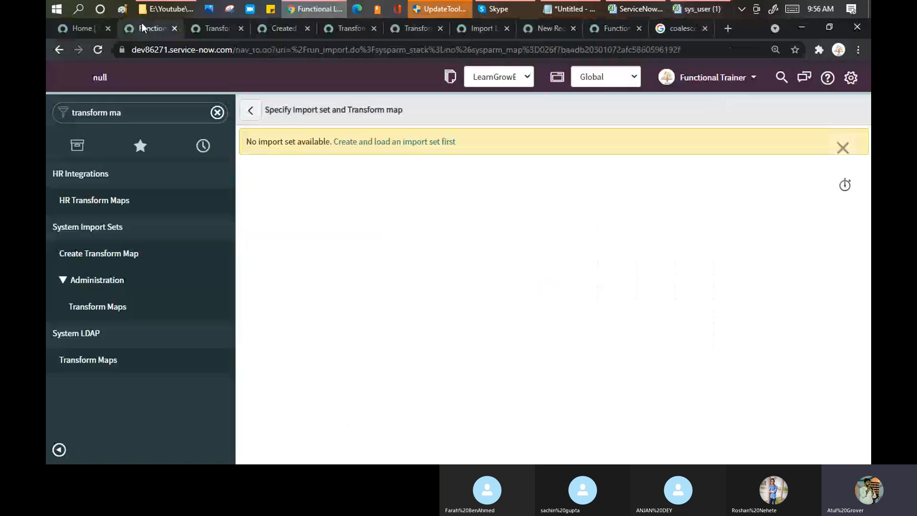
pyautogui.click(148, 106)
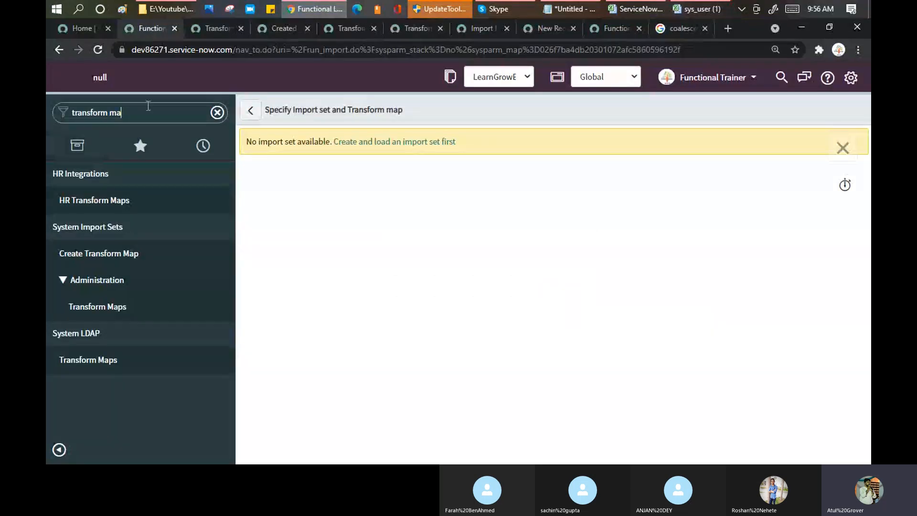
pyautogui.press('BackSpace')
pyautogui.press('BackSpace')
pyautogui.press('BackSpace')
pyautogui.hotkey('ctrl', 'a')
pyautogui.press('BackSpace')
pyautogui.write('loa')
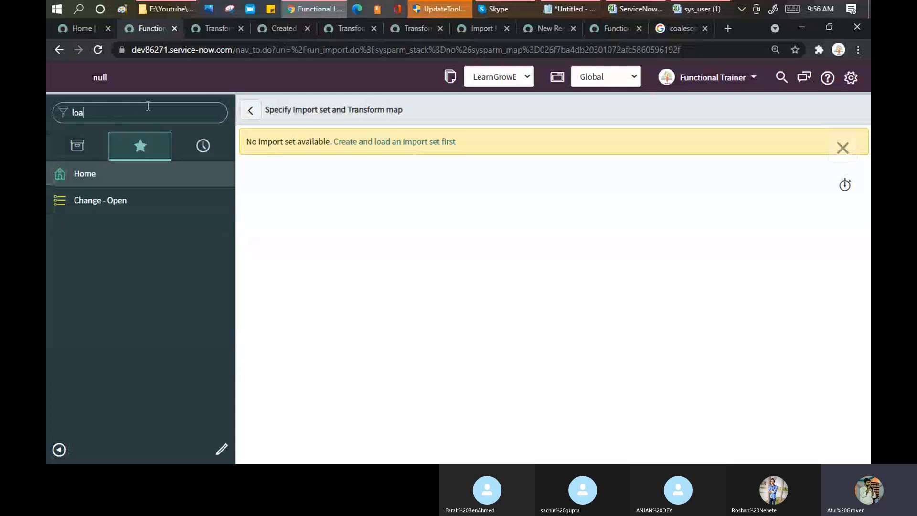
pyautogui.write('d data')
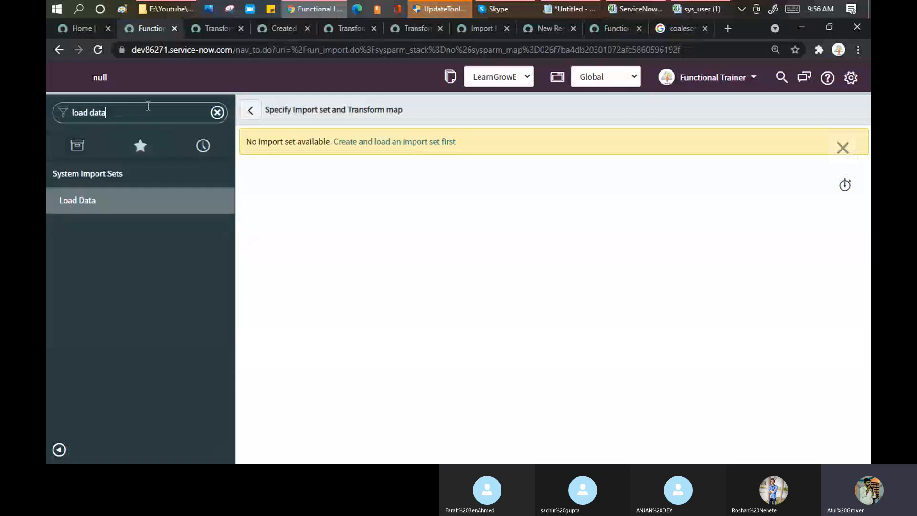
pyautogui.click(88, 202)
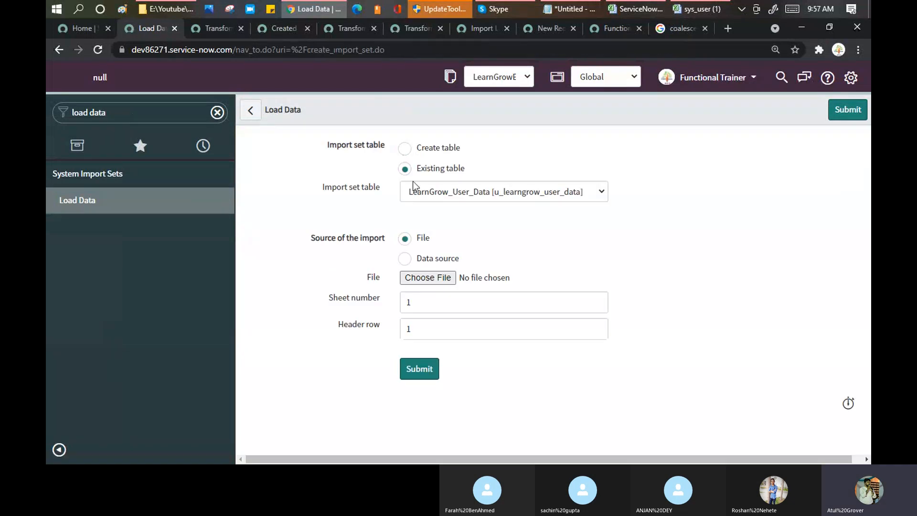
# Import sys_user (1).xlsx into the existing LearnGrow_User_Data table.
pyautogui.click(414, 279)
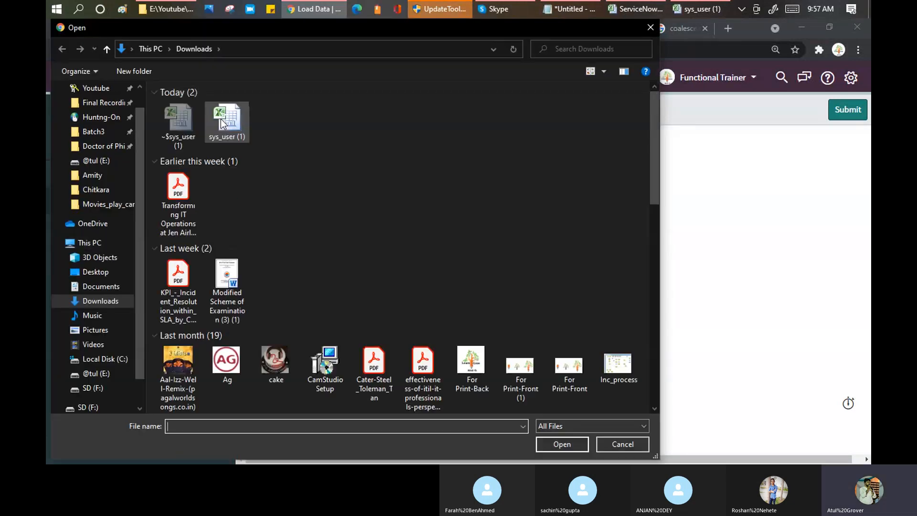
pyautogui.click(223, 120)
pyautogui.click(567, 448)
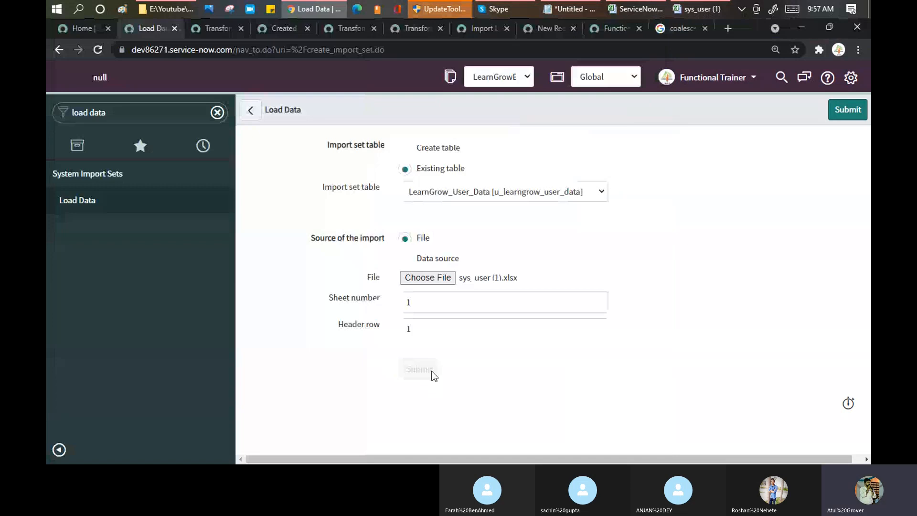
pyautogui.click(129, 117)
# Open Transform Maps via navigator search 'transform m' and autofit spreadsheet column G for VIPs.
pyautogui.write('tr')
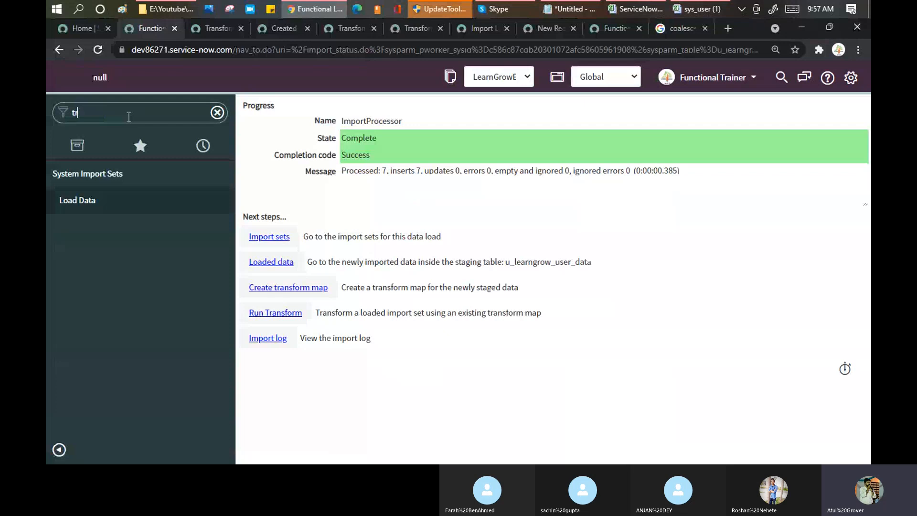
pyautogui.write('ansform m')
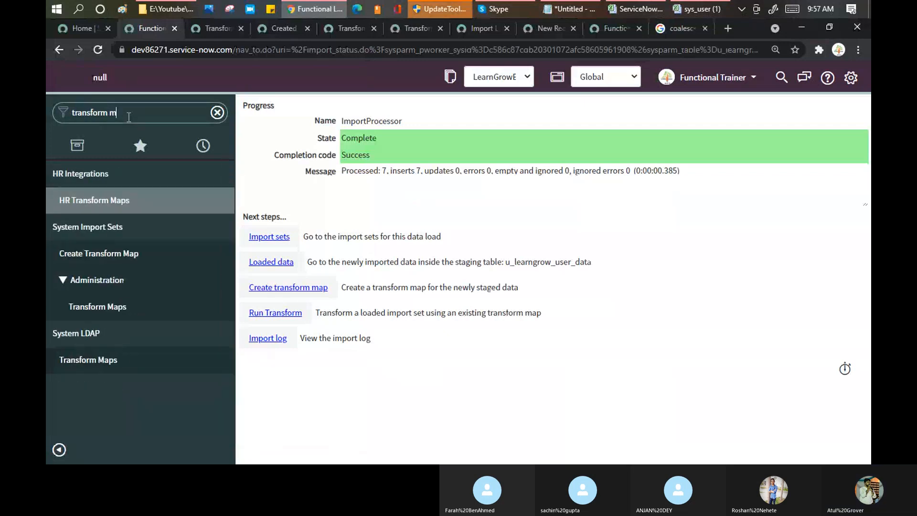
pyautogui.click(107, 308)
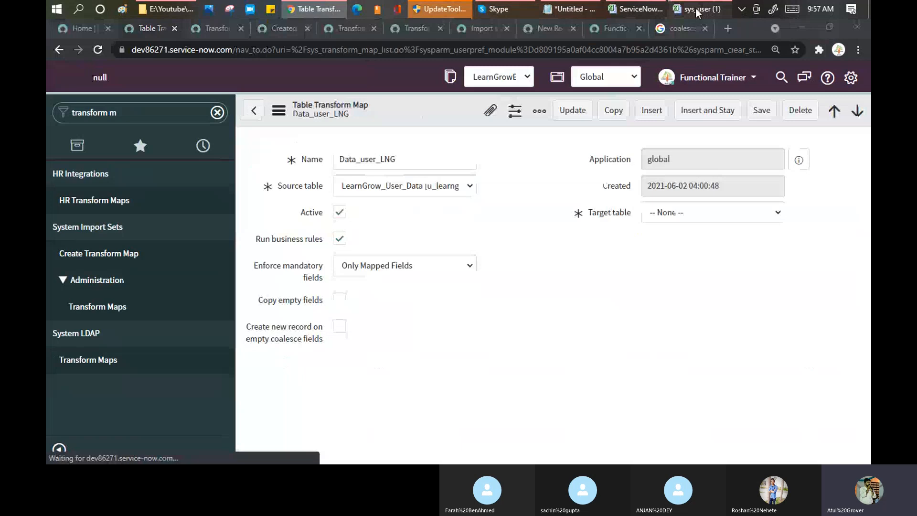
pyautogui.click(697, 10)
pyautogui.doubleClick(423, 123)
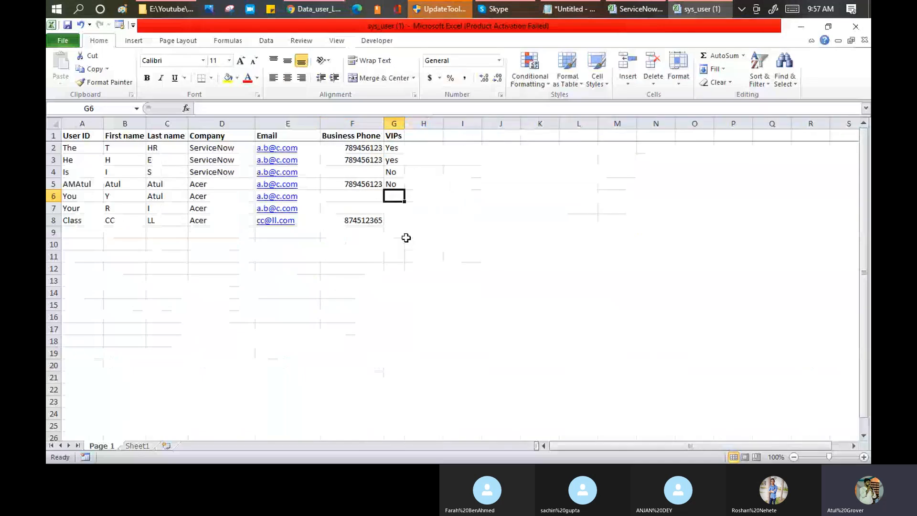
pyautogui.hotkey('alt', 'Tab')
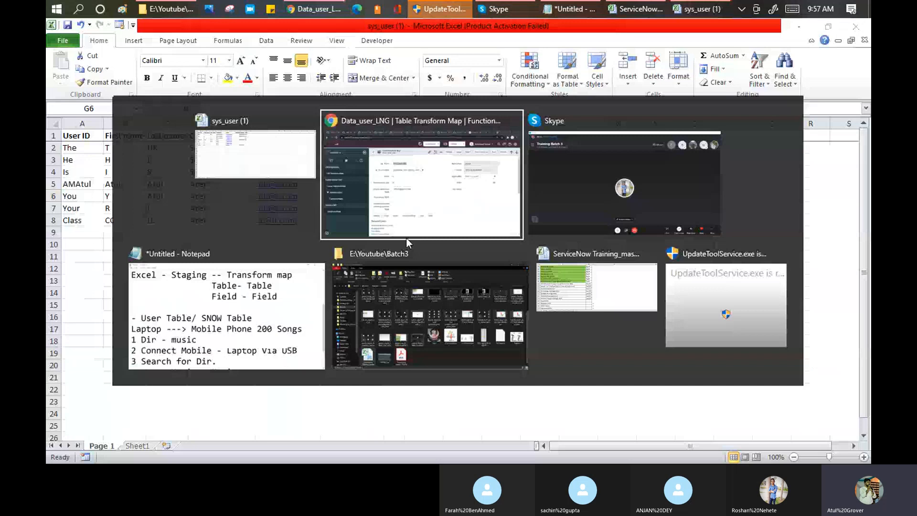
# Run Auto Map Matching Fields on Data_user_LNG and review its six field maps.
pyautogui.scroll(-5, 310, 300)
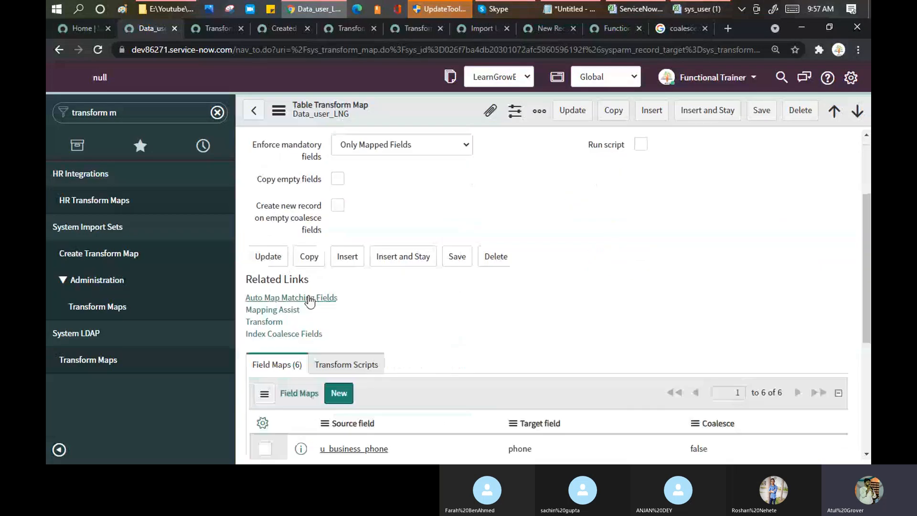
pyautogui.scroll(-4, 461, 284)
pyautogui.scroll(2, 297, 182)
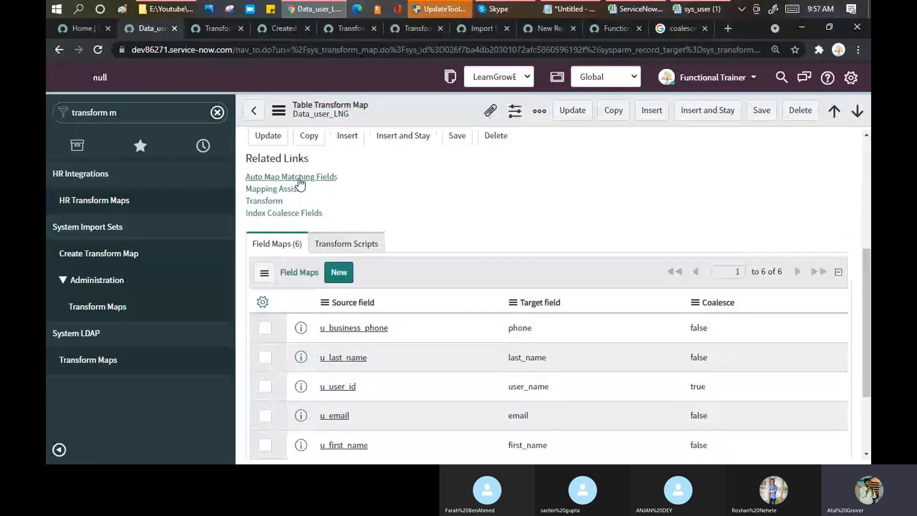
pyautogui.click(300, 181)
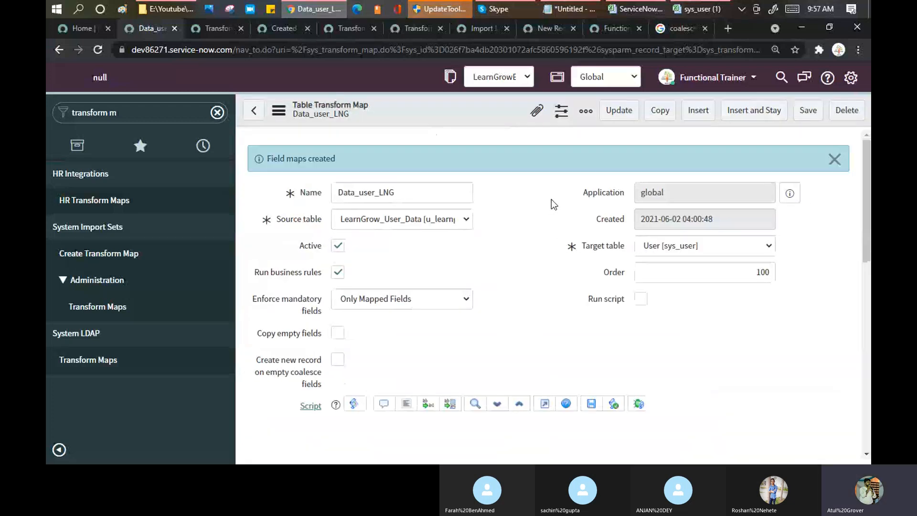
pyautogui.scroll(-8, 531, 206)
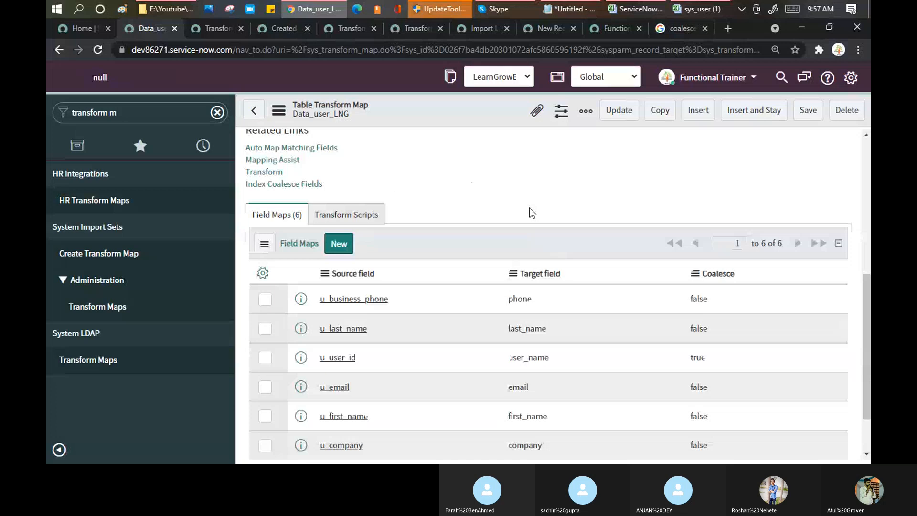
pyautogui.scroll(-2, 530, 210)
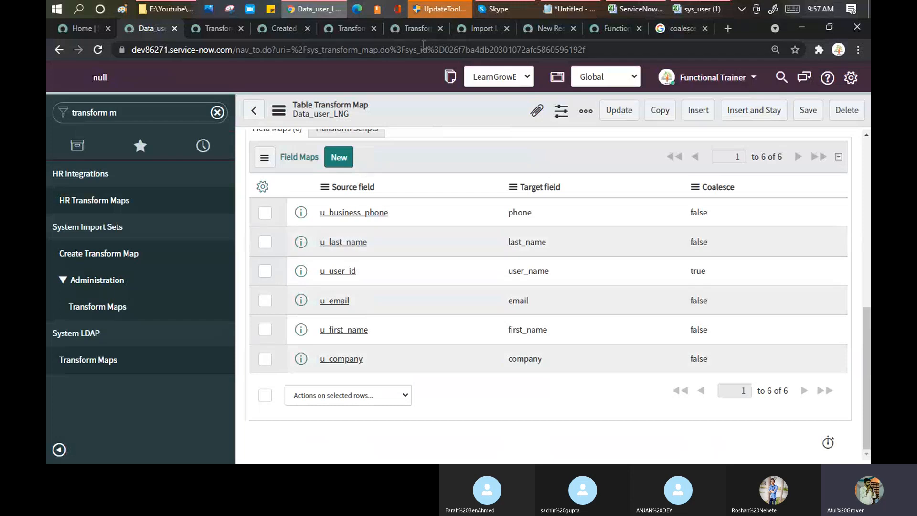
pyautogui.moveTo(696, 11)
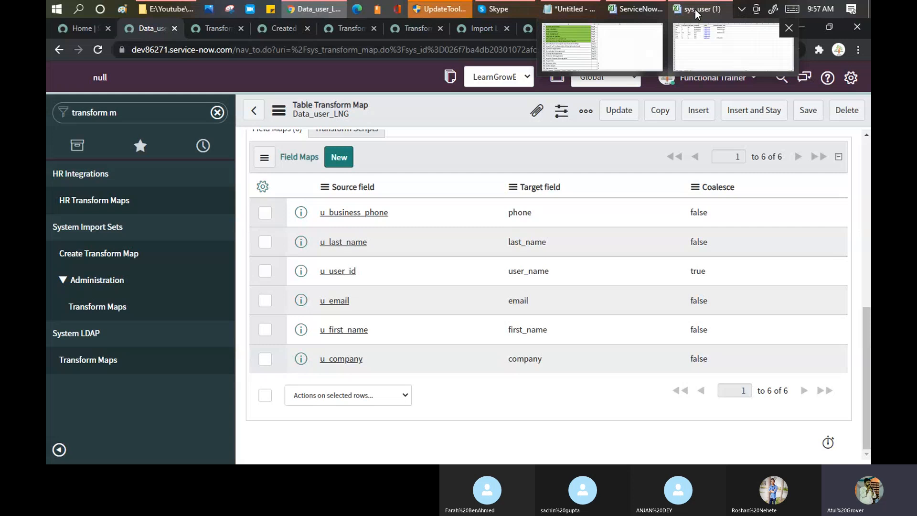
# Select spreadsheet headers User ID through VIPs, then scroll Data_user_LNG to its six field maps.
pyautogui.click(695, 10)
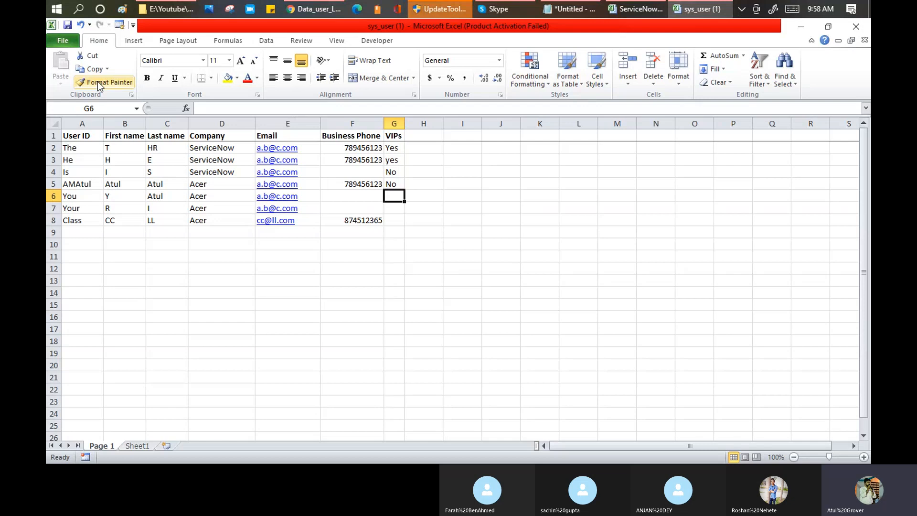
pyautogui.click(74, 137)
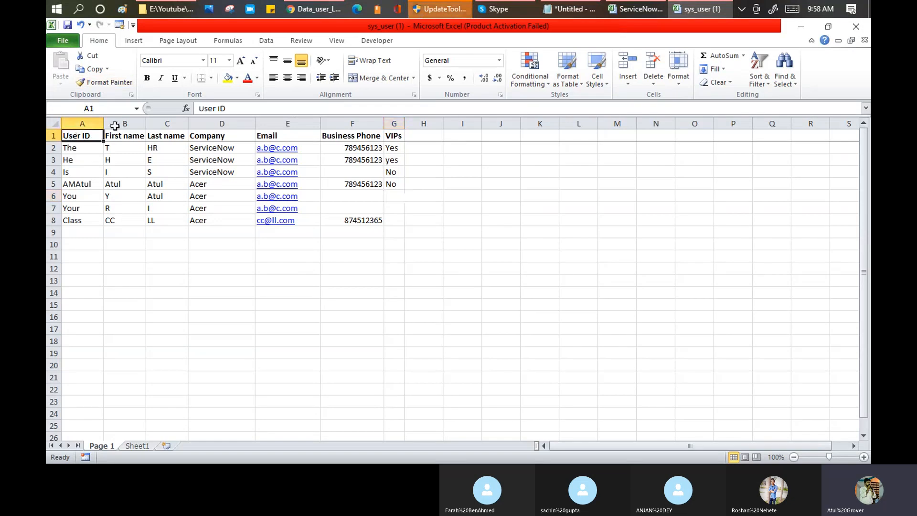
pyautogui.moveTo(98, 136); pyautogui.dragTo(385, 135)
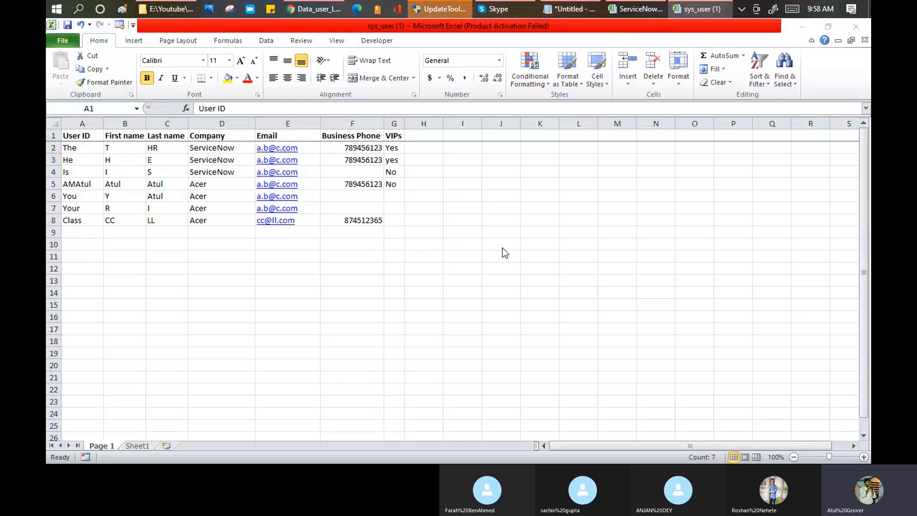
pyautogui.hotkey('alt', 'Tab')
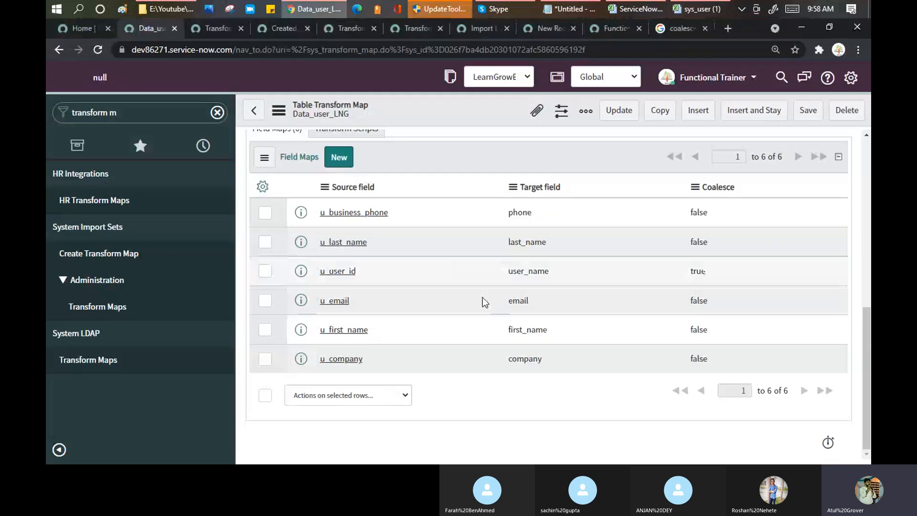
pyautogui.scroll(5, 483, 297)
pyautogui.scroll(3, 489, 261)
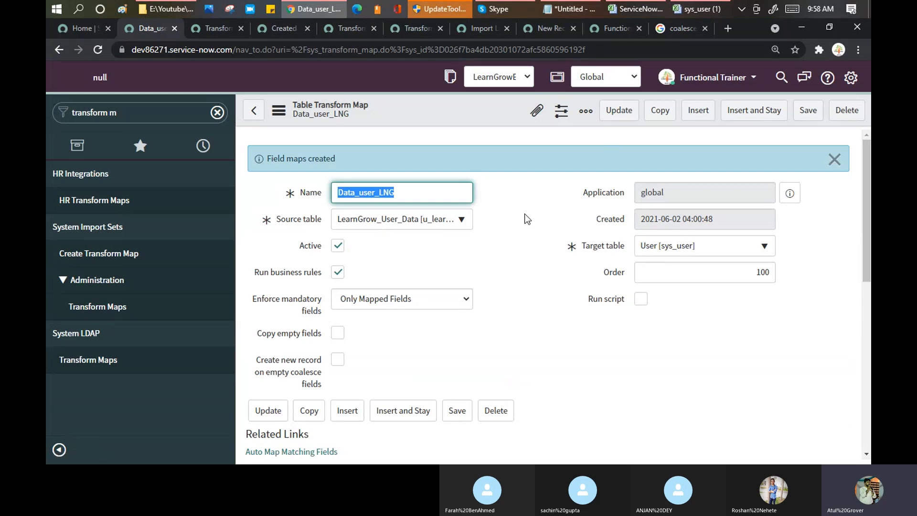
pyautogui.scroll(-2, 525, 214)
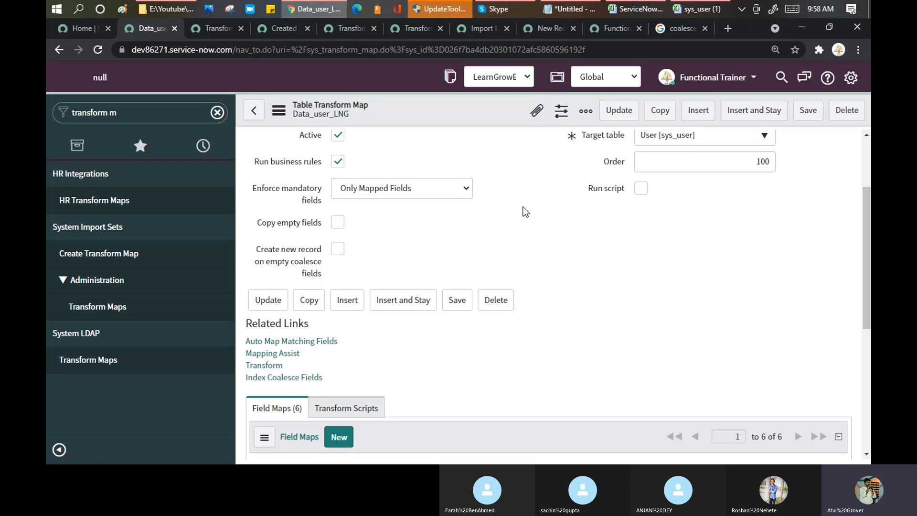
pyautogui.scroll(-1, 525, 211)
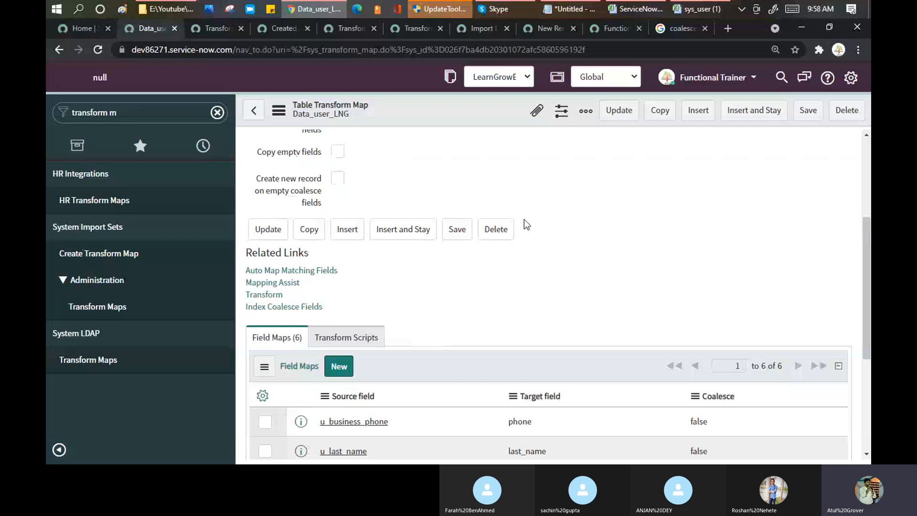
# Filter the ServiceNow application navigator for 'load da'.
pyautogui.click(146, 112)
pyautogui.hotkey('ctrl', 'a')
pyautogui.write('loa')
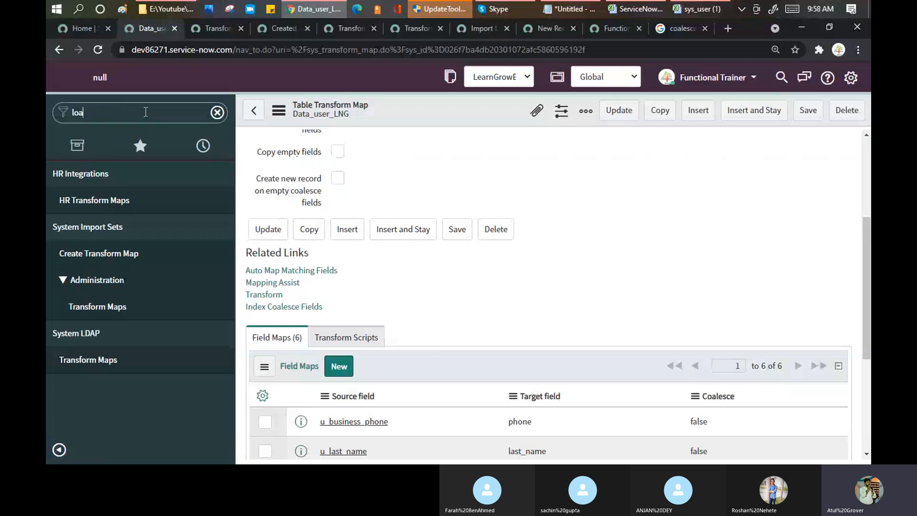
pyautogui.write('d da')
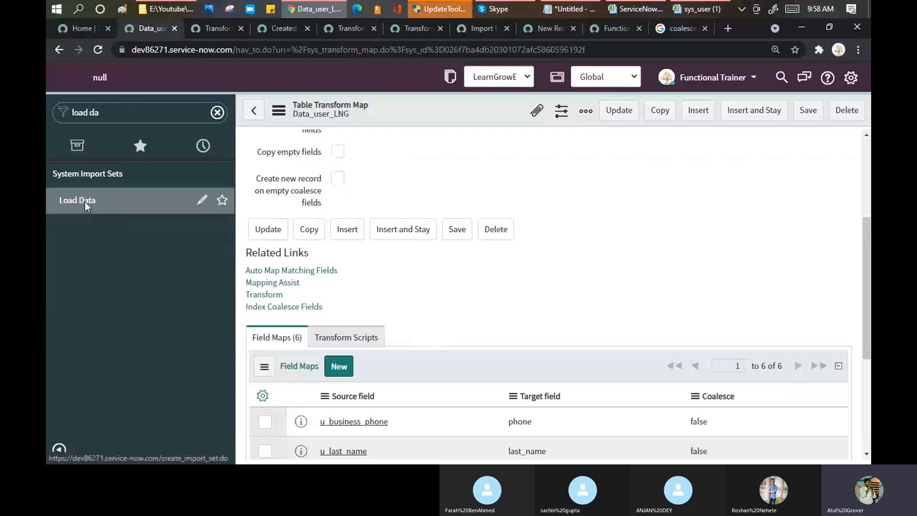
# Rename the Excel header VIPs to VIP, then return to the ServiceNow data loading page.
pyautogui.click(692, 10)
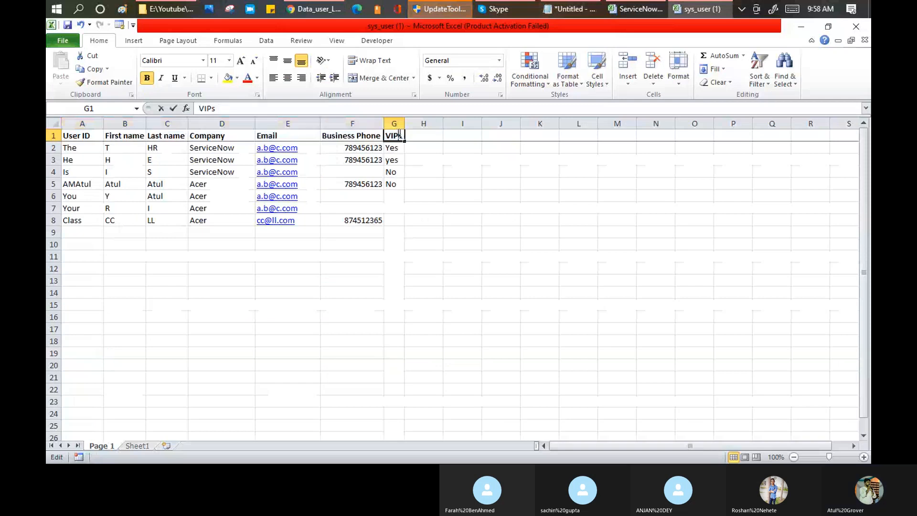
pyautogui.press('BackSpace')
pyautogui.press('Return')
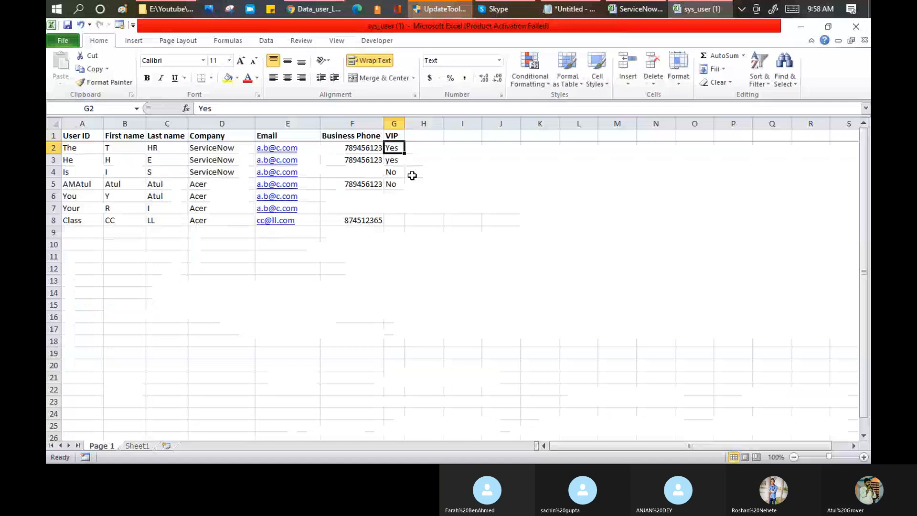
pyautogui.hotkey('alt', 'Tab')
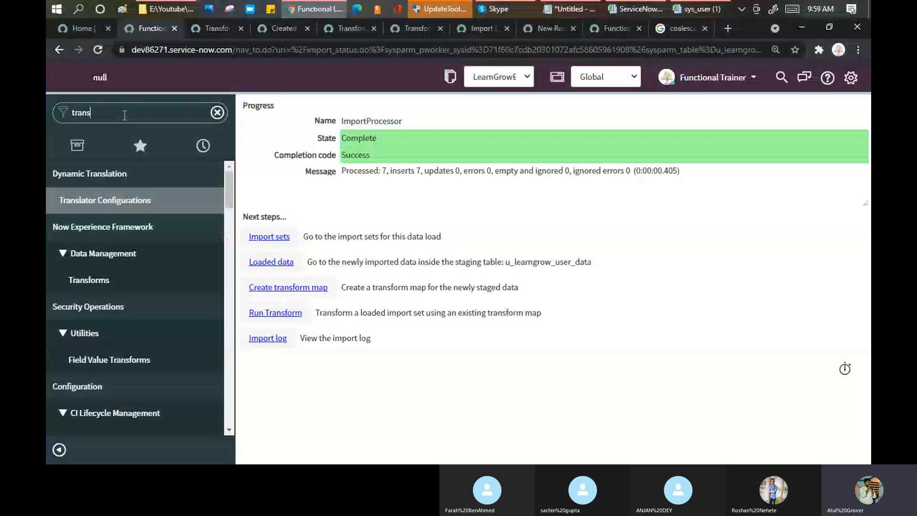
# Open the Data_user_LNG transform map from Transform Maps and review its six field maps.
pyautogui.write('form ma')
pyautogui.click(96, 309)
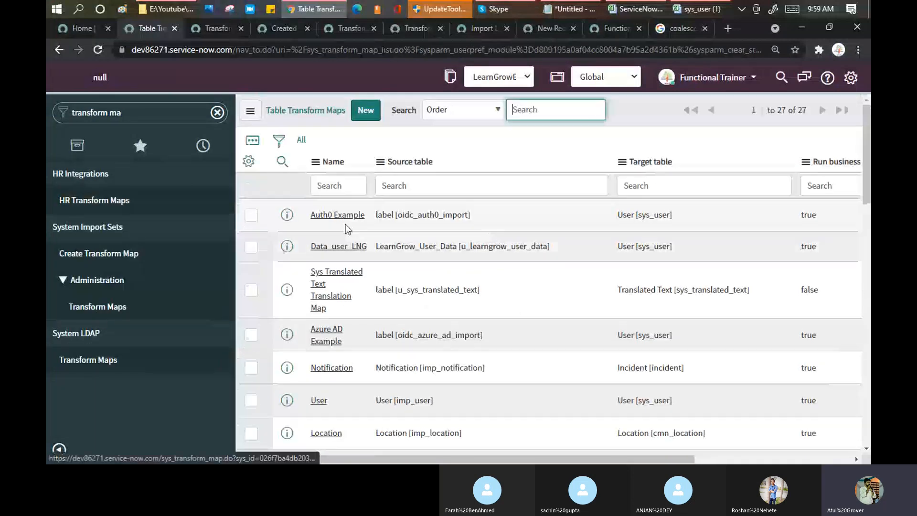
pyautogui.click(338, 246)
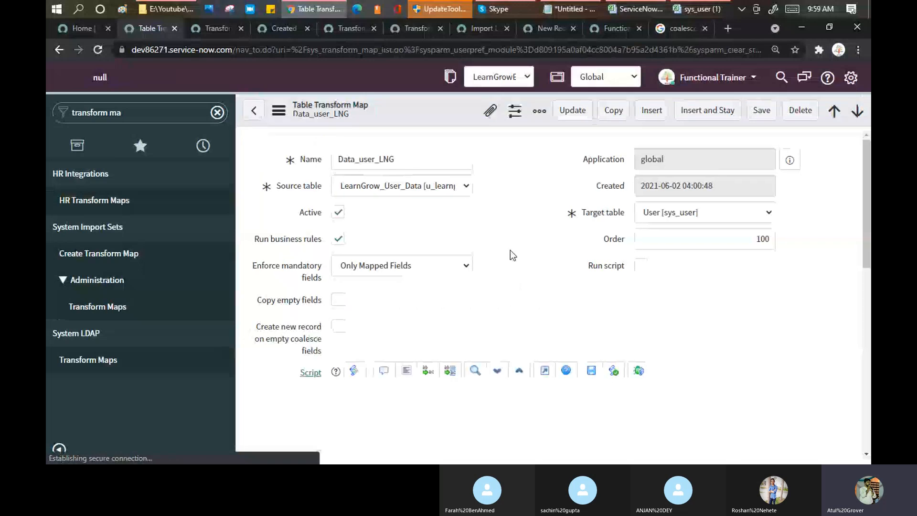
pyautogui.scroll(-7, 511, 258)
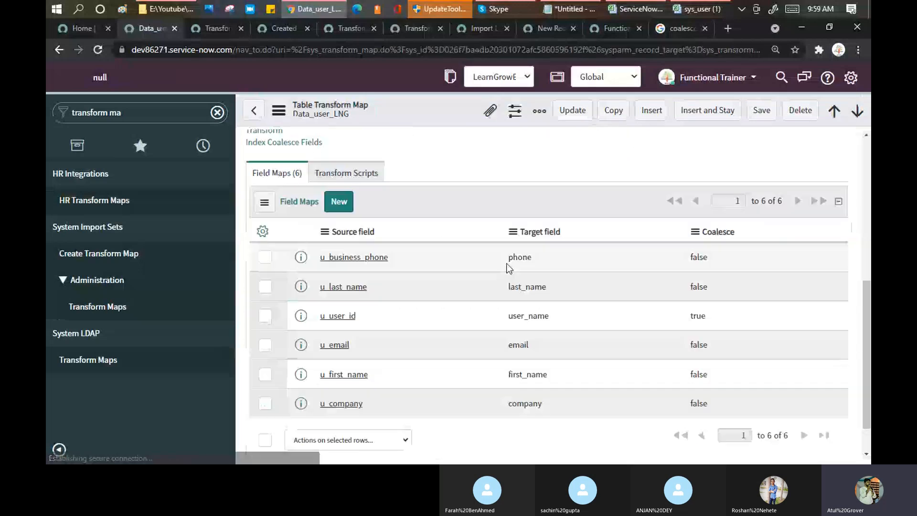
pyautogui.scroll(1, 373, 245)
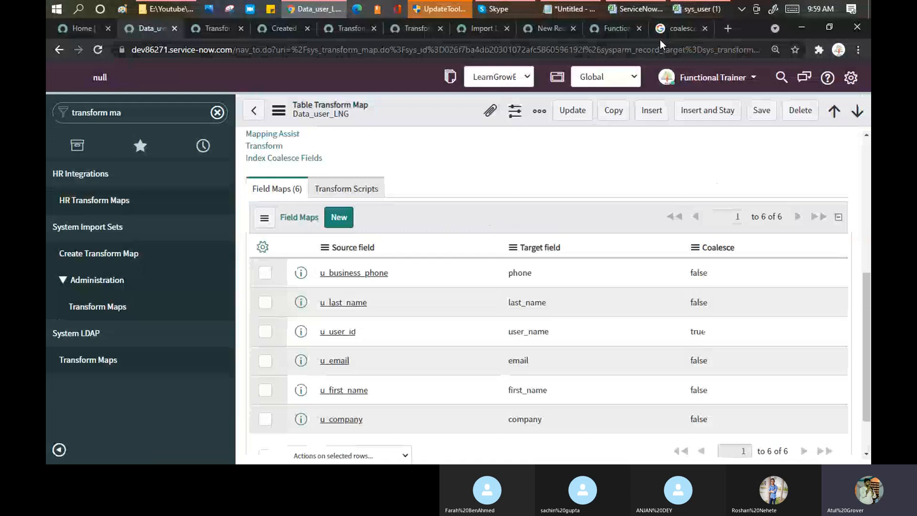
pyautogui.click(313, 9)
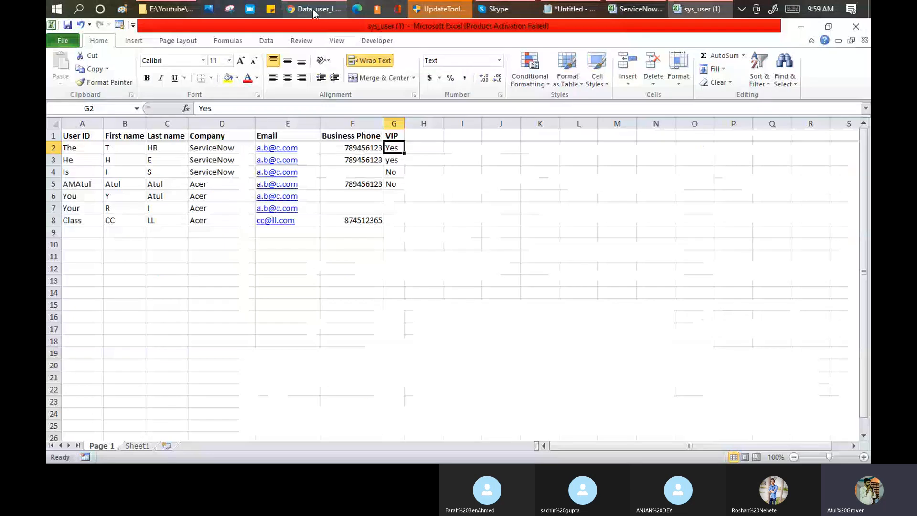
# Select the header cells A1:H1 in the sys_user spreadsheet.
pyautogui.click(313, 9)
pyautogui.hotkey('alt', 'Tab')
pyautogui.moveTo(83, 136); pyautogui.dragTo(423, 136)
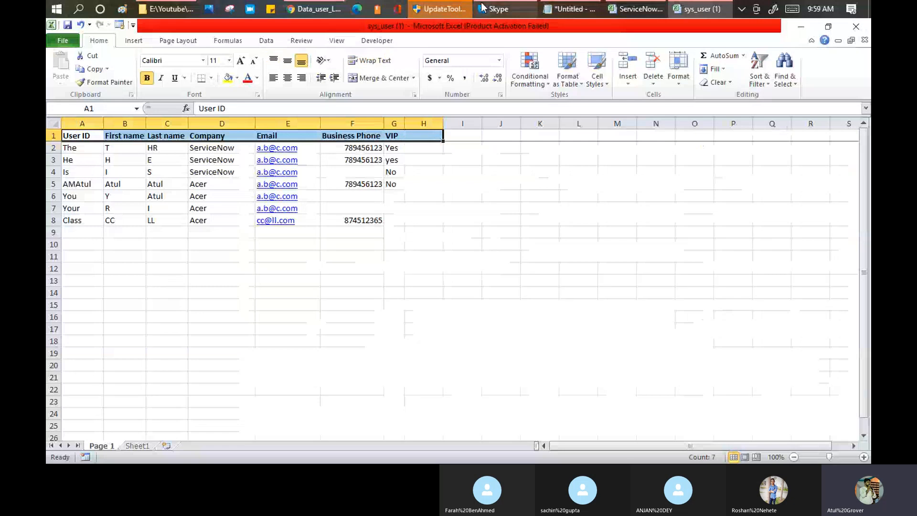
# Auto-map matching fields on Data_user_LNG, adding a seventh u_vip → vip field map.
pyautogui.moveTo(315, 7)
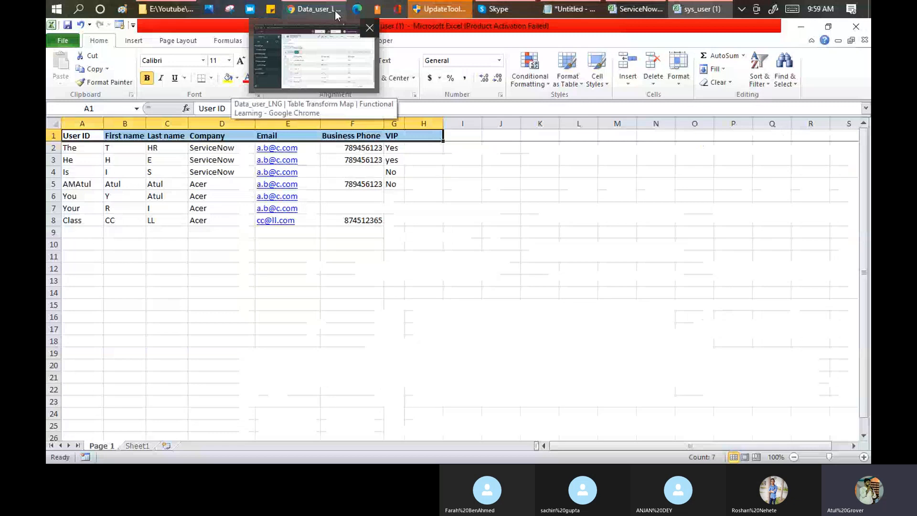
pyautogui.click(335, 11)
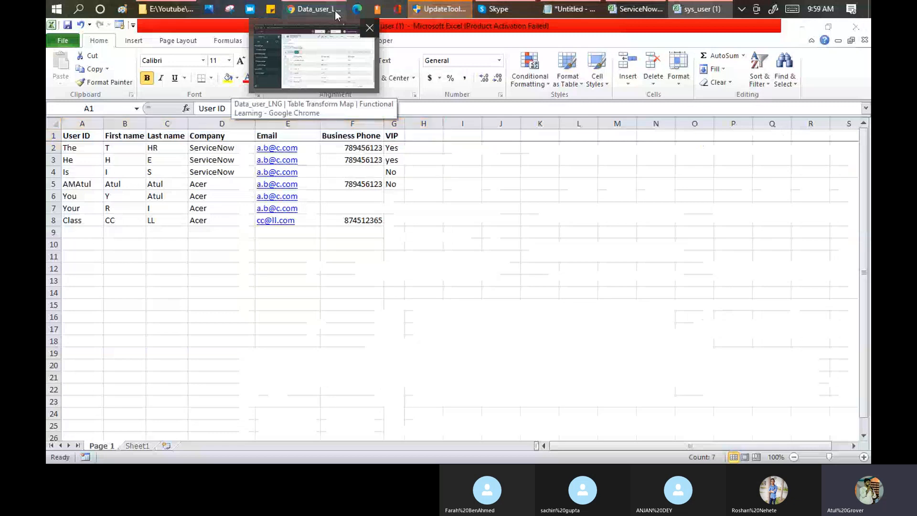
pyautogui.click(334, 11)
pyautogui.scroll(1, 493, 263)
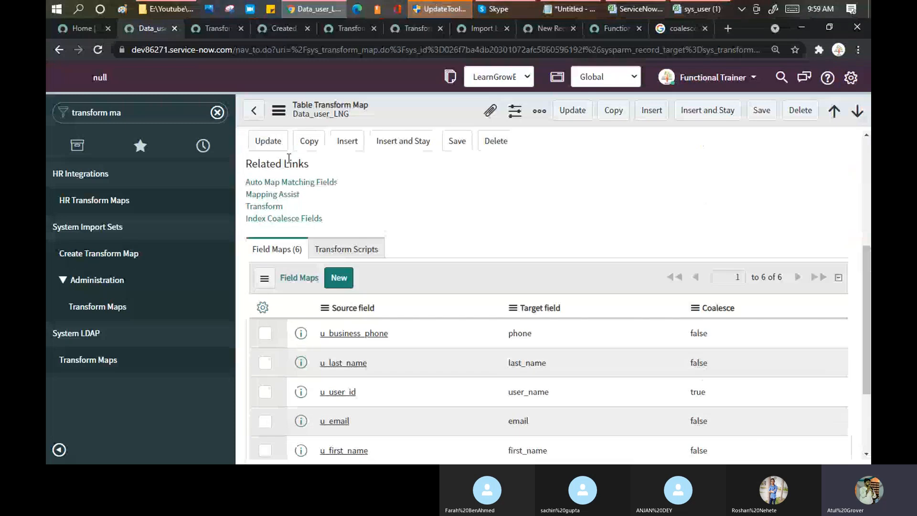
pyautogui.click(283, 183)
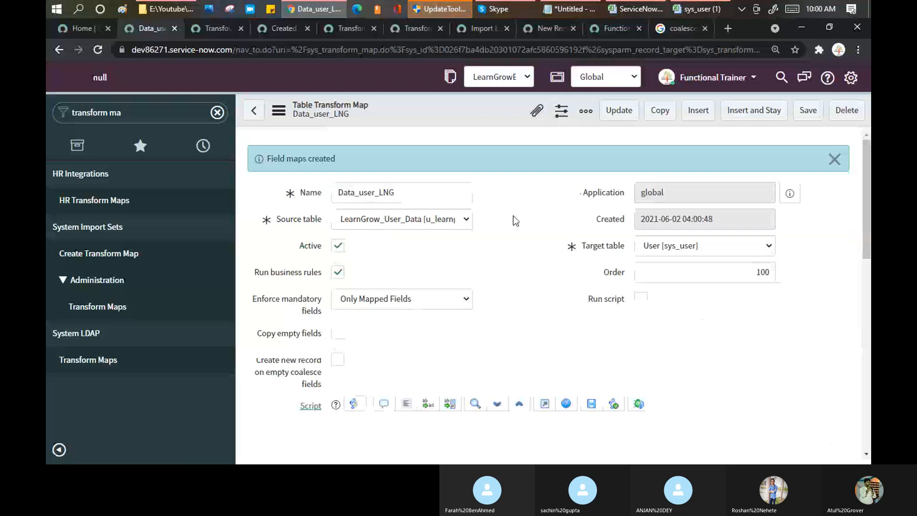
pyautogui.scroll(-8, 502, 224)
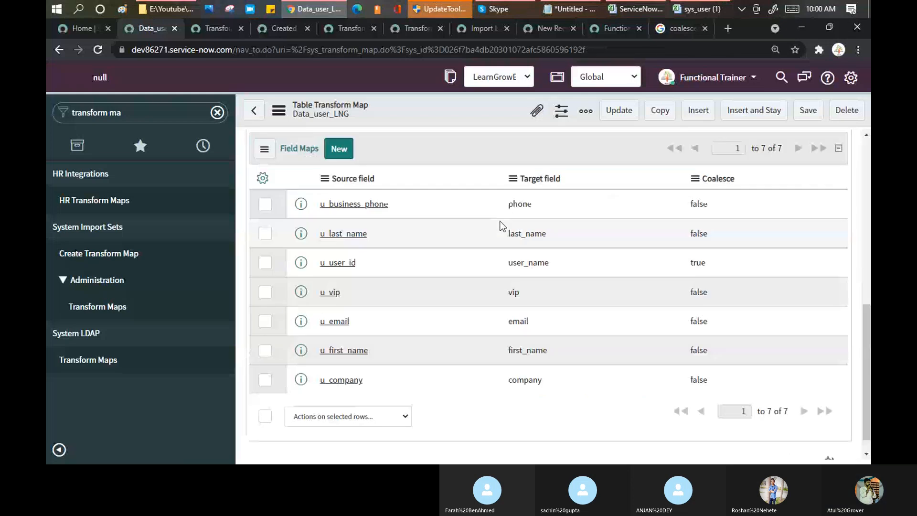
pyautogui.doubleClick(513, 292)
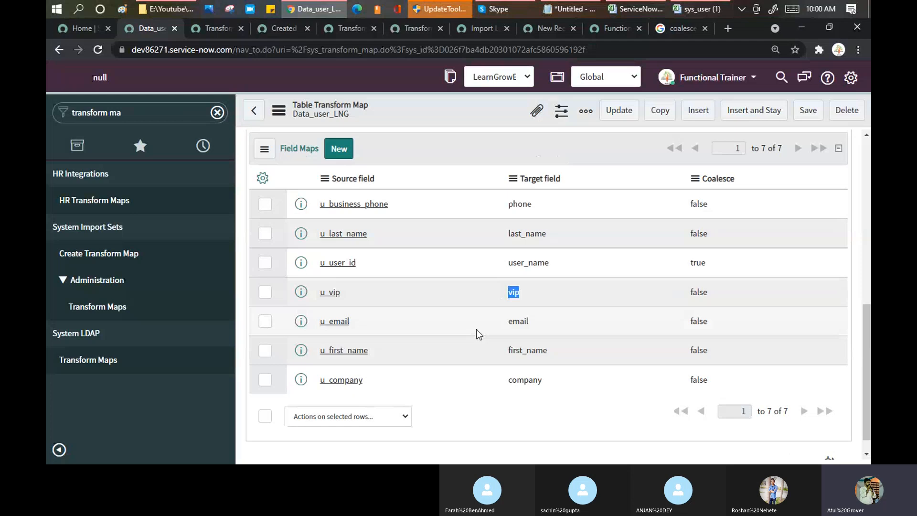
pyautogui.scroll(3, 466, 299)
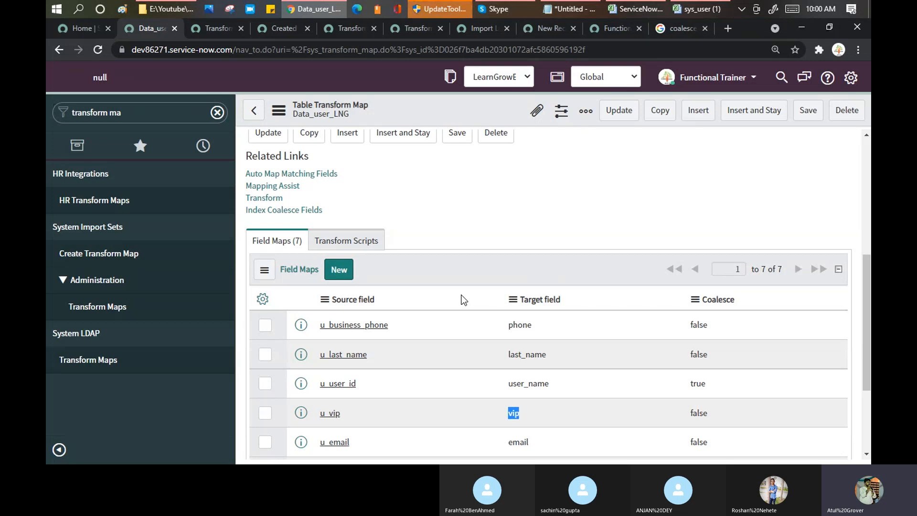
pyautogui.click(362, 180)
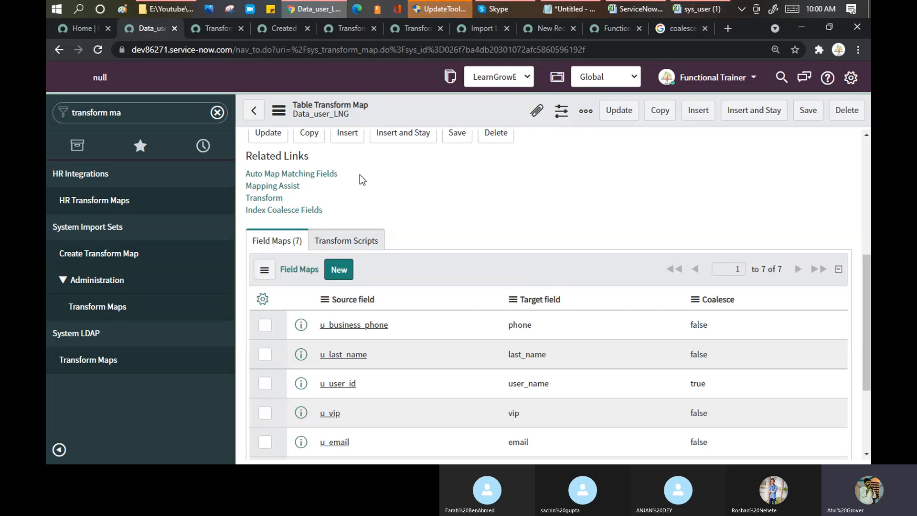
pyautogui.moveTo(339, 175); pyautogui.dragTo(243, 176)
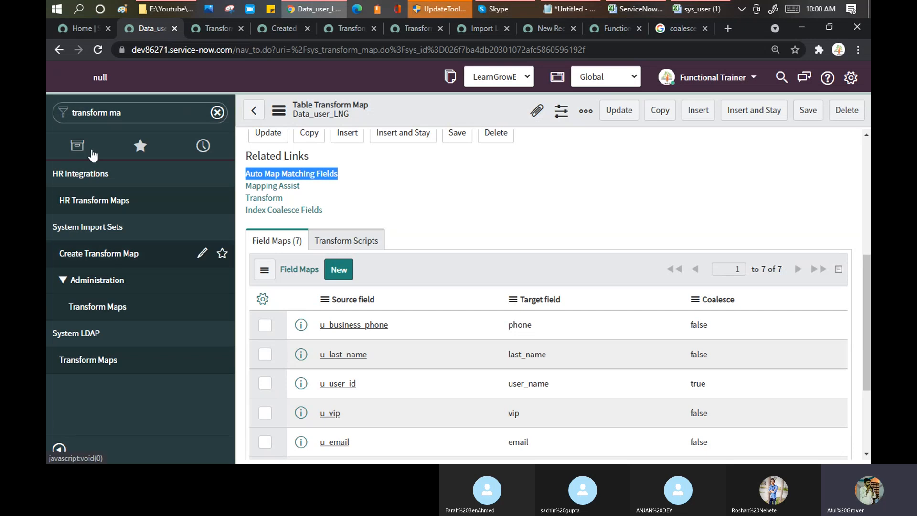
pyautogui.click(147, 116)
# Run the Data_user_LNG transform on the 04:29:11 import set via Run Transform.
pyautogui.write('run tr')
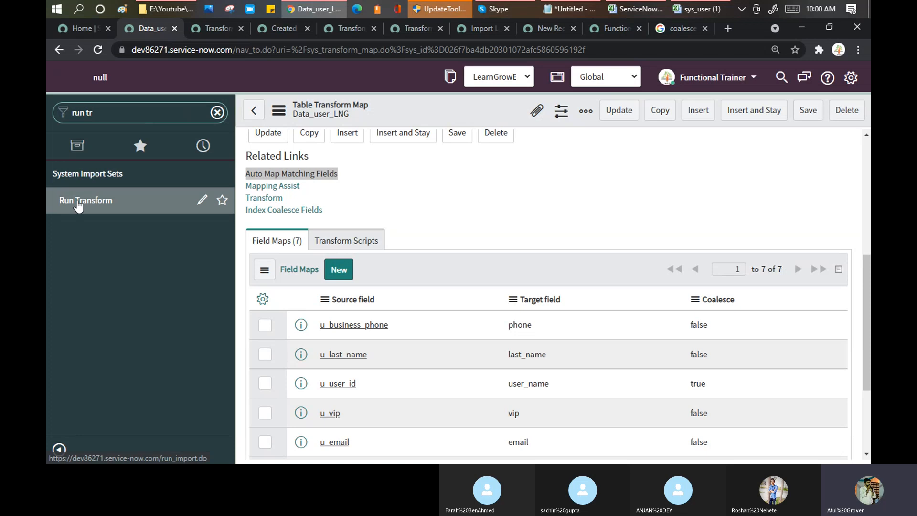
pyautogui.click(79, 205)
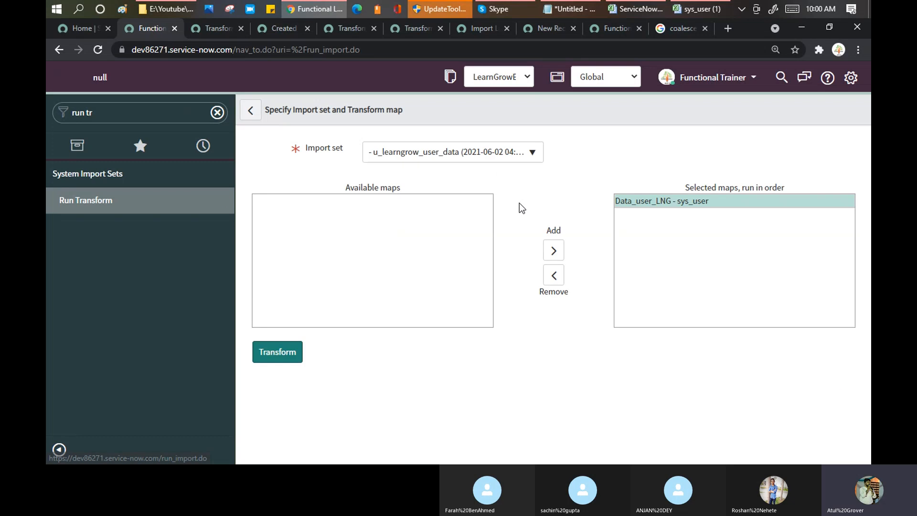
pyautogui.click(497, 154)
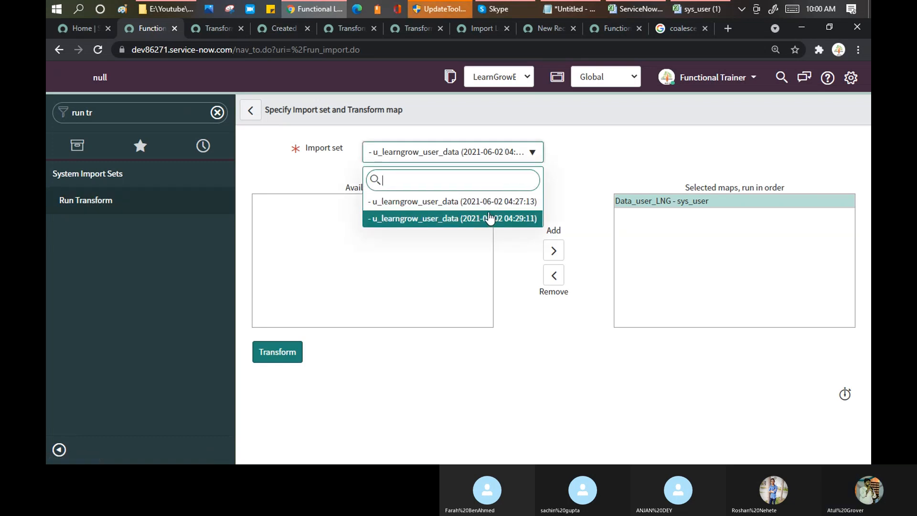
pyautogui.click(490, 218)
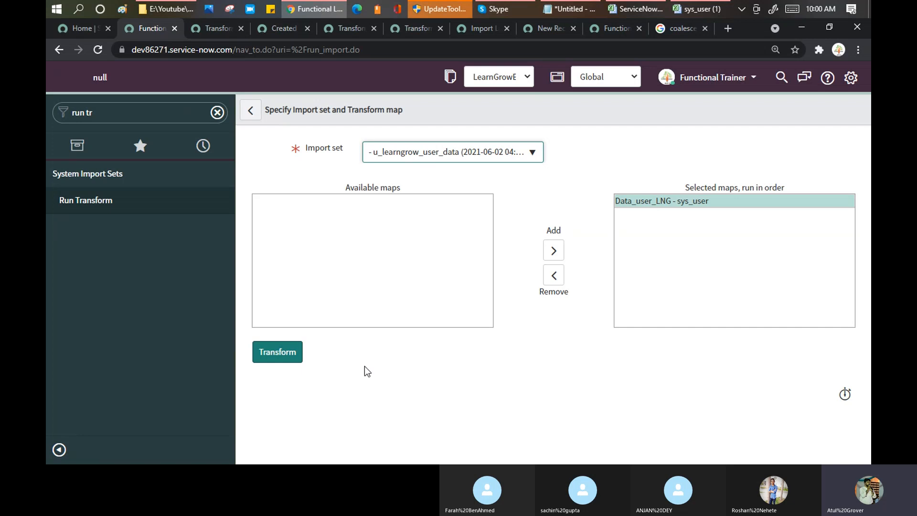
pyautogui.click(291, 354)
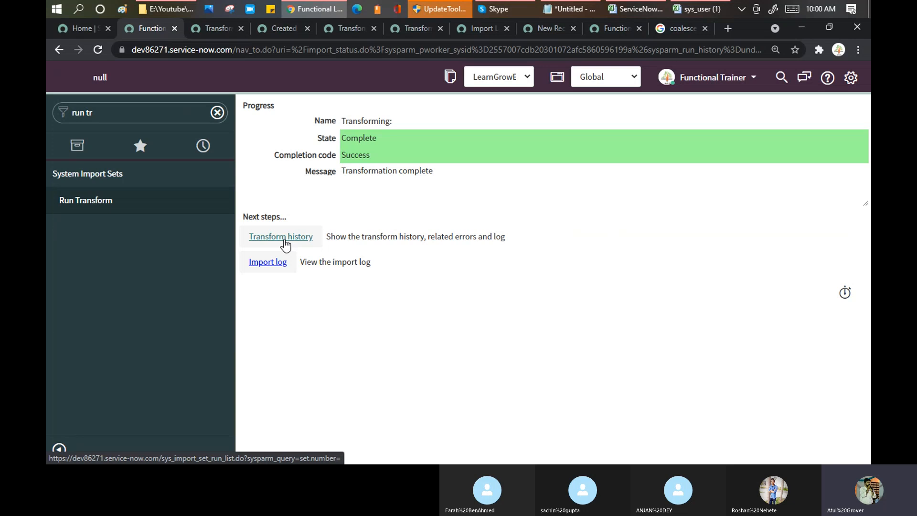
# Open the 06-02 04:30 transform run, sorting the histories by completion time.
pyautogui.click(285, 238)
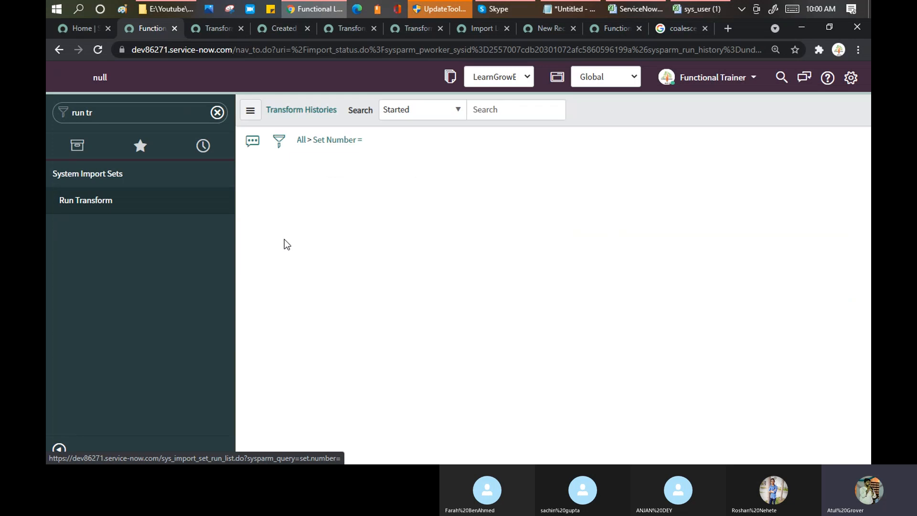
pyautogui.click(450, 163)
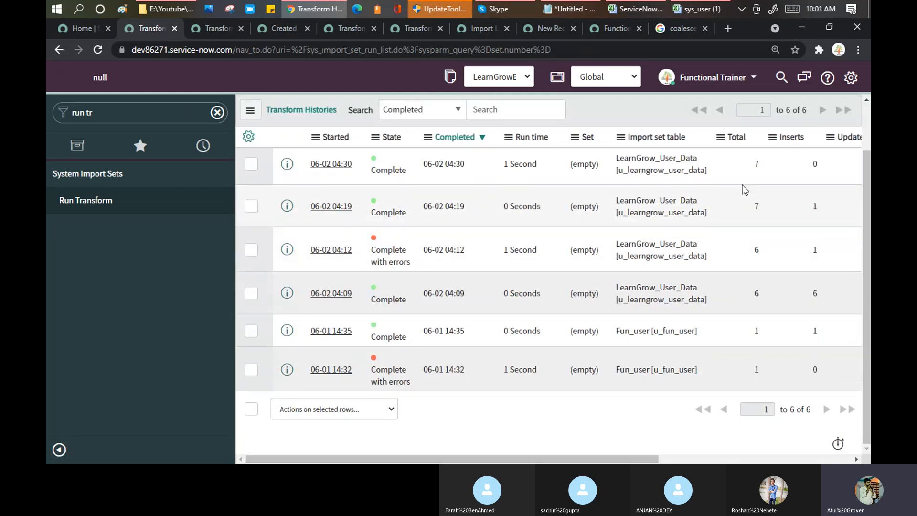
pyautogui.click(340, 164)
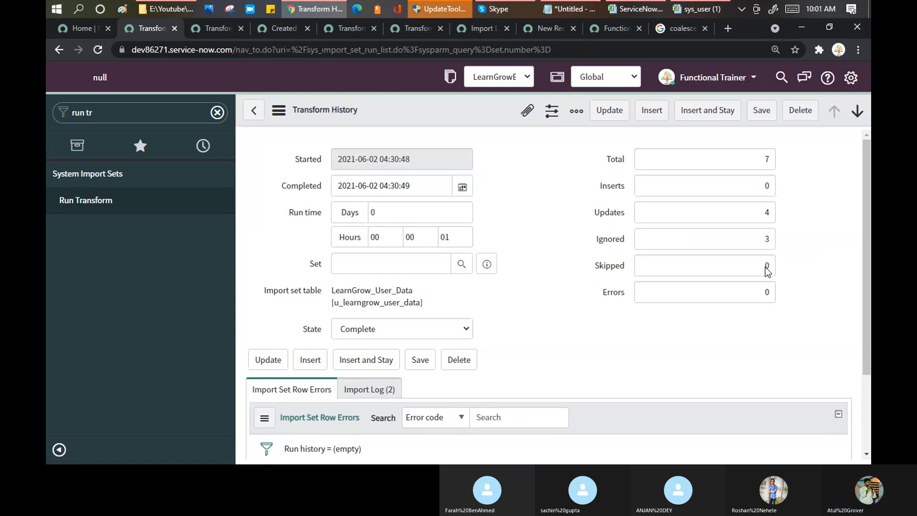
# Check the run's counts: 0 inserts, 4 updates and 3 ignored records.
pyautogui.doubleClick(766, 212)
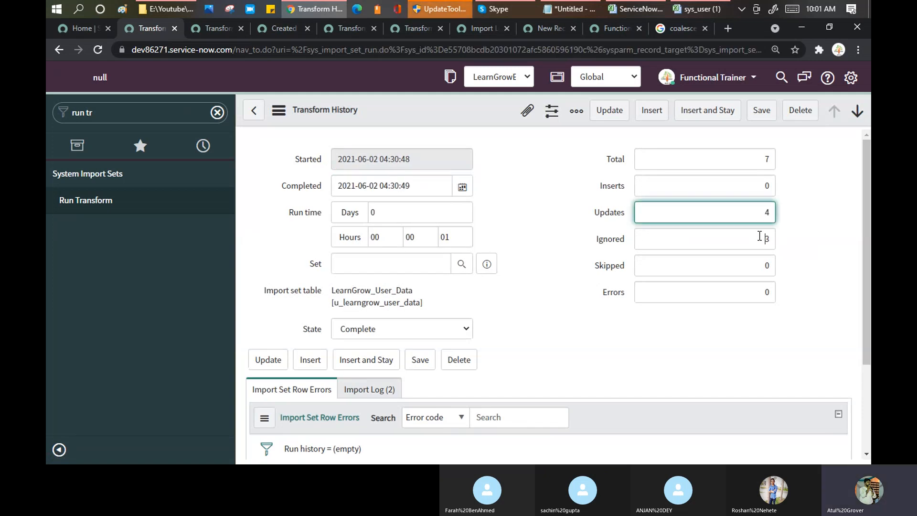
pyautogui.doubleClick(767, 239)
pyautogui.doubleClick(772, 186)
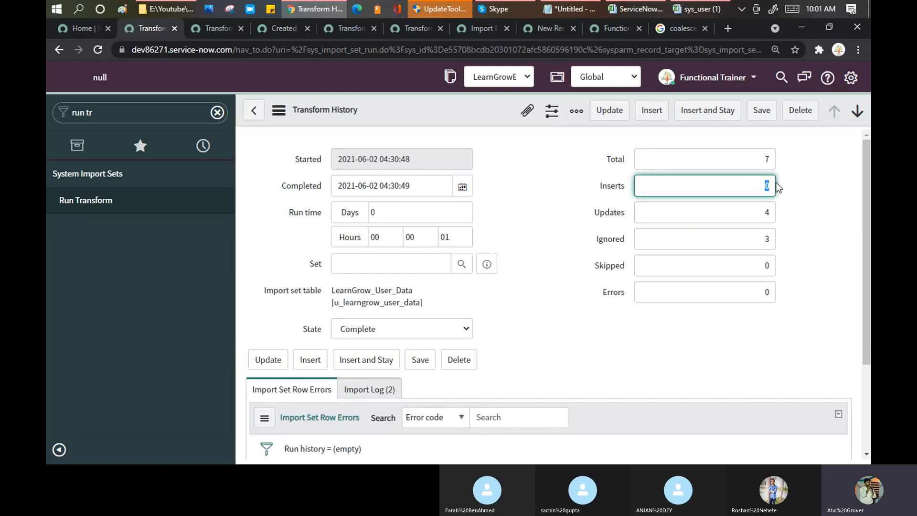
pyautogui.scroll(-3, 806, 229)
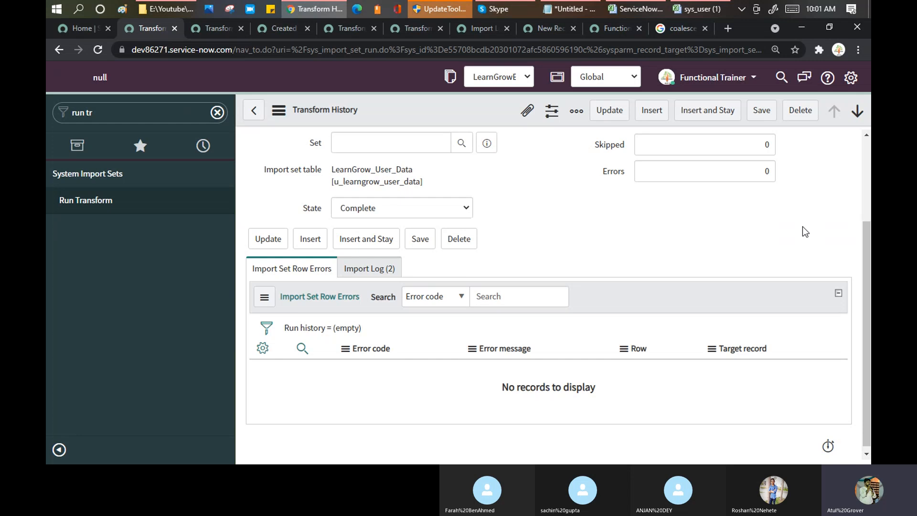
pyautogui.scroll(3, 806, 232)
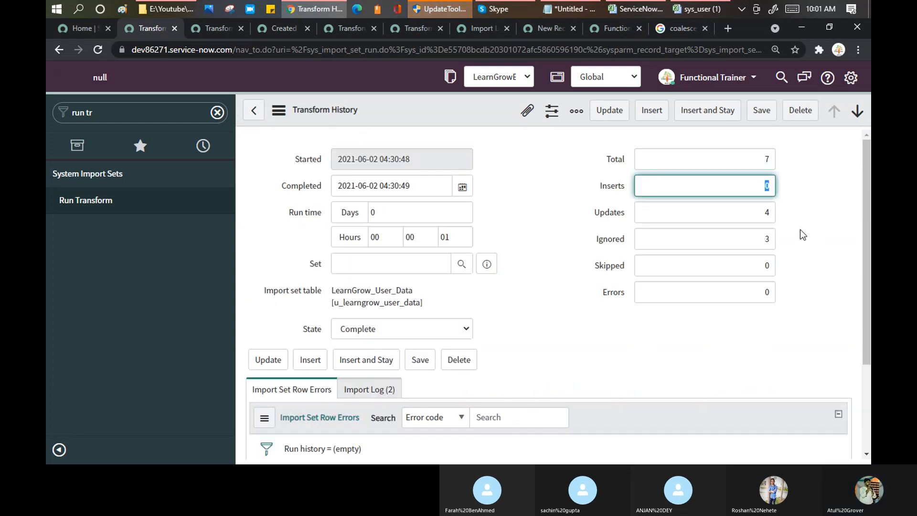
pyautogui.doubleClick(767, 213)
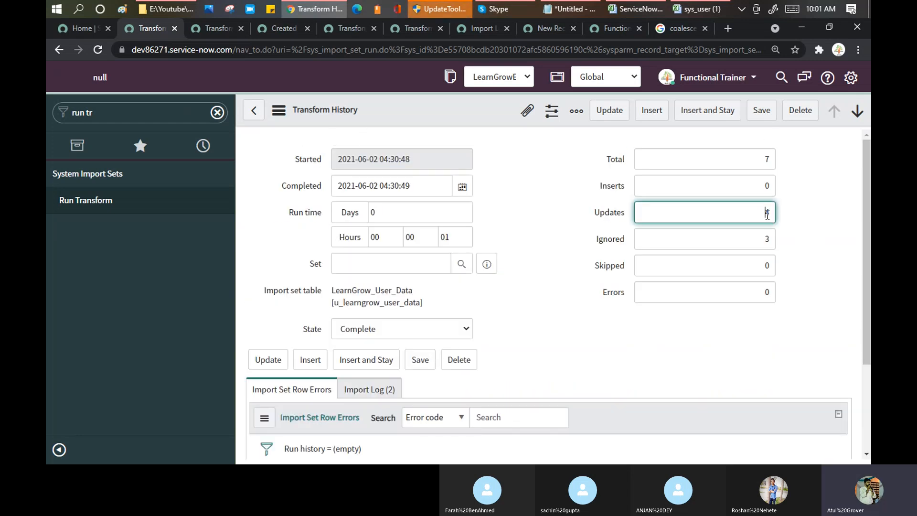
pyautogui.doubleClick(766, 239)
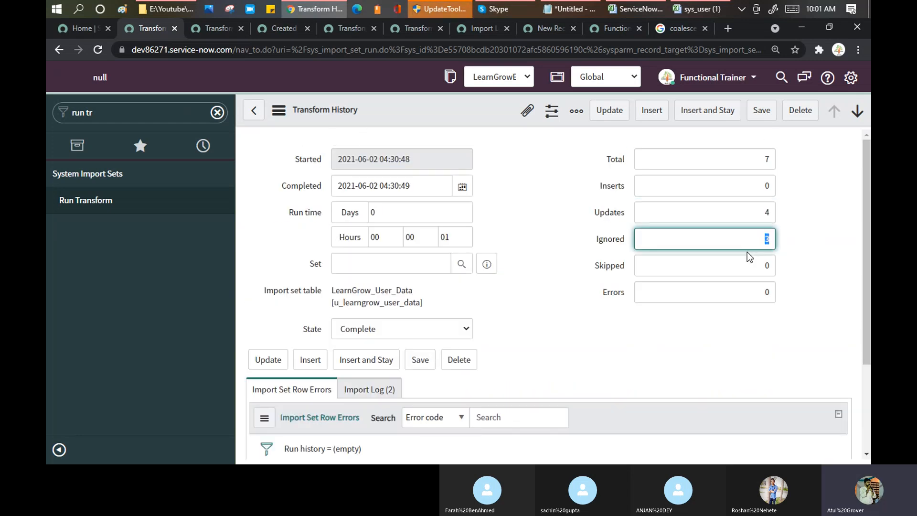
pyautogui.click(698, 9)
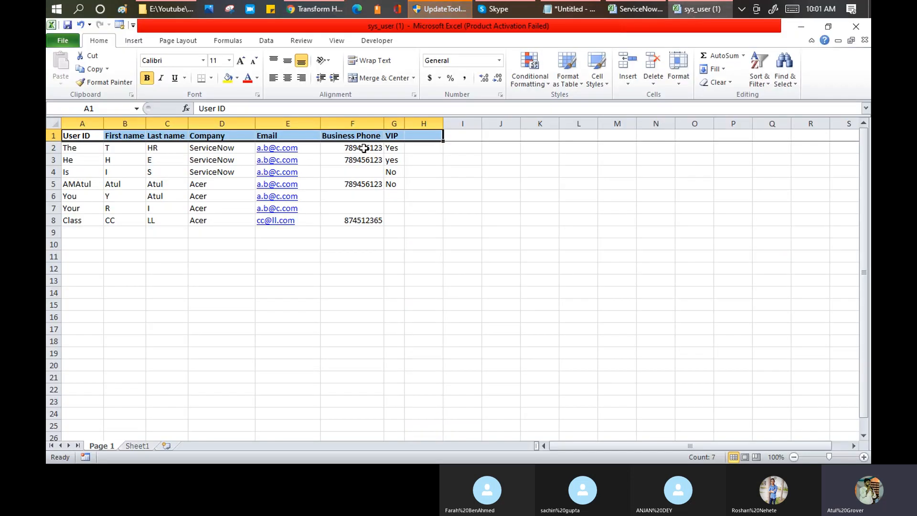
# Compare the Business Phone and User ID values in the sys_user sheet.
pyautogui.moveTo(364, 148); pyautogui.dragTo(364, 160)
pyautogui.click(352, 220)
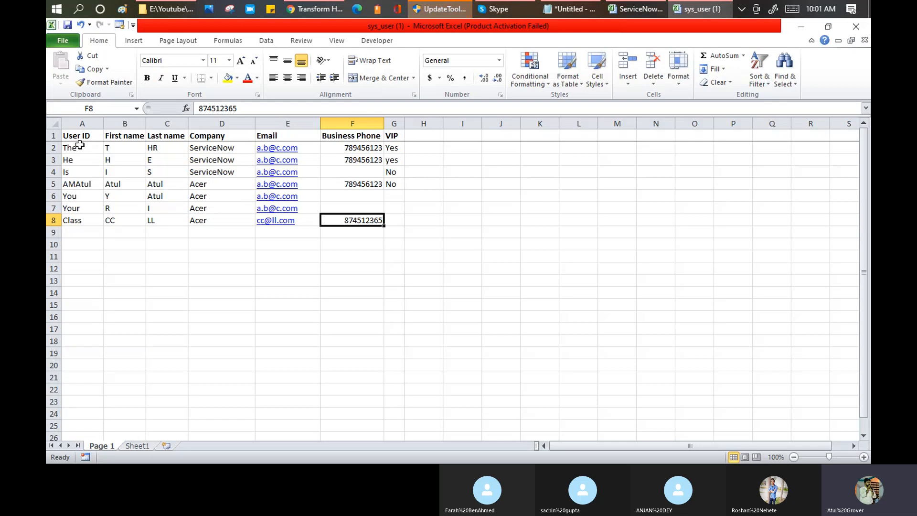
pyautogui.moveTo(80, 146); pyautogui.dragTo(81, 163)
pyautogui.click(80, 172)
pyautogui.click(76, 209)
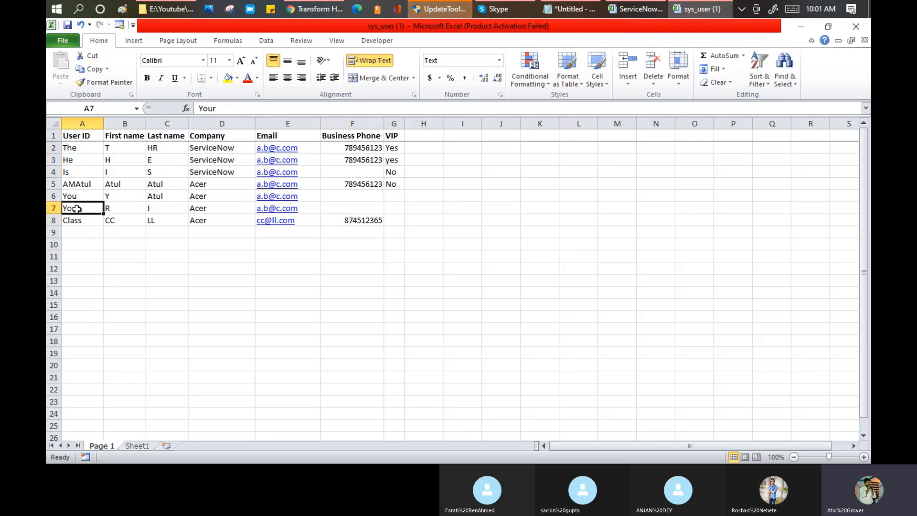
pyautogui.click(79, 197)
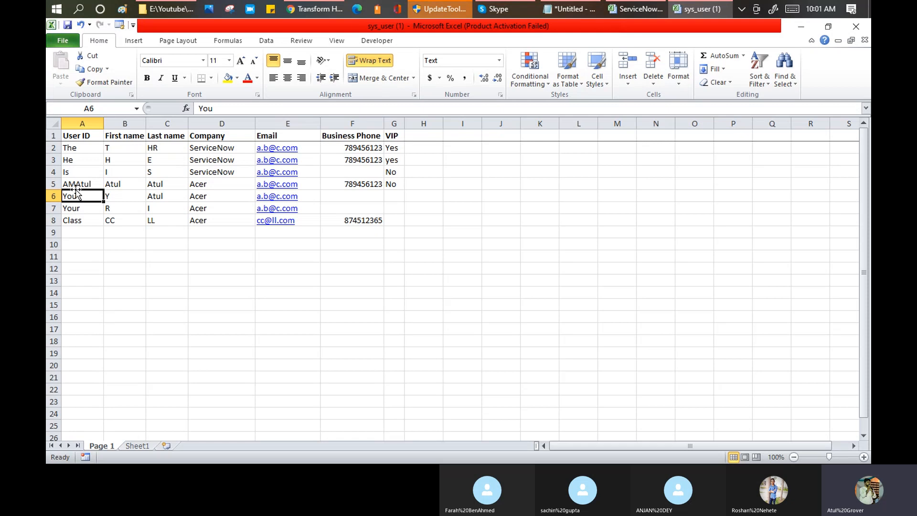
pyautogui.click(72, 184)
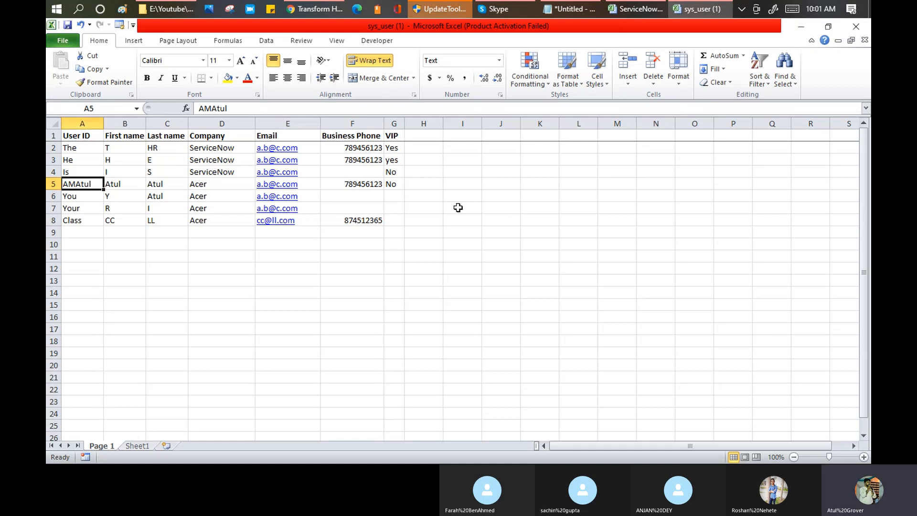
# Return to the 04:30 Transform History record and view its empty row errors list.
pyautogui.hotkey('alt', 'Tab')
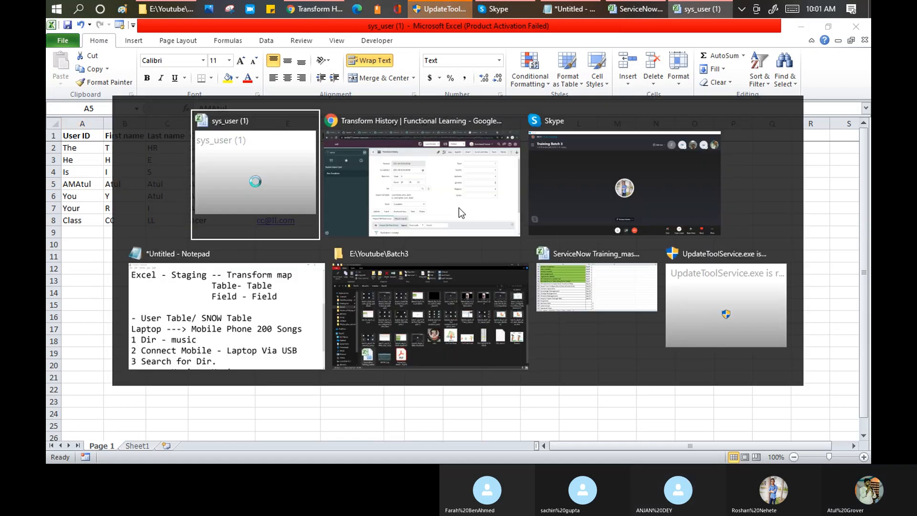
pyautogui.hotkey('alt', 'Tab')
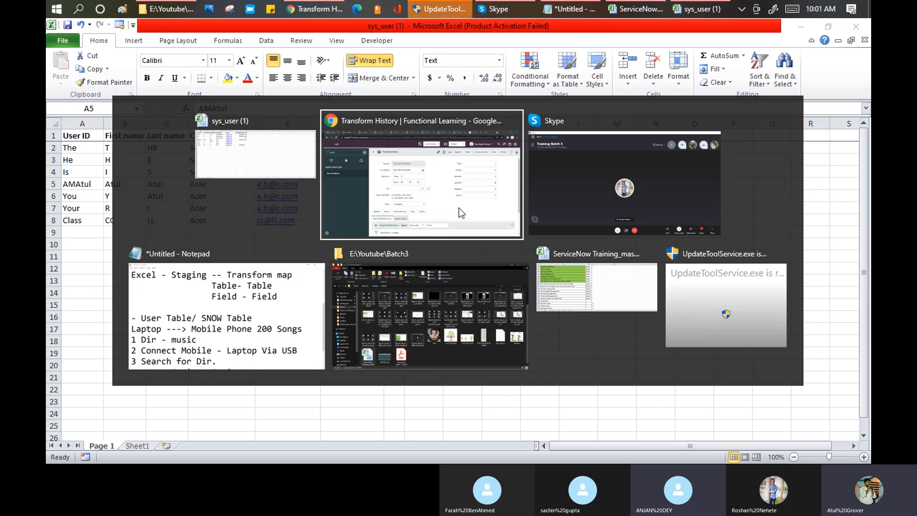
pyautogui.scroll(-4, 567, 196)
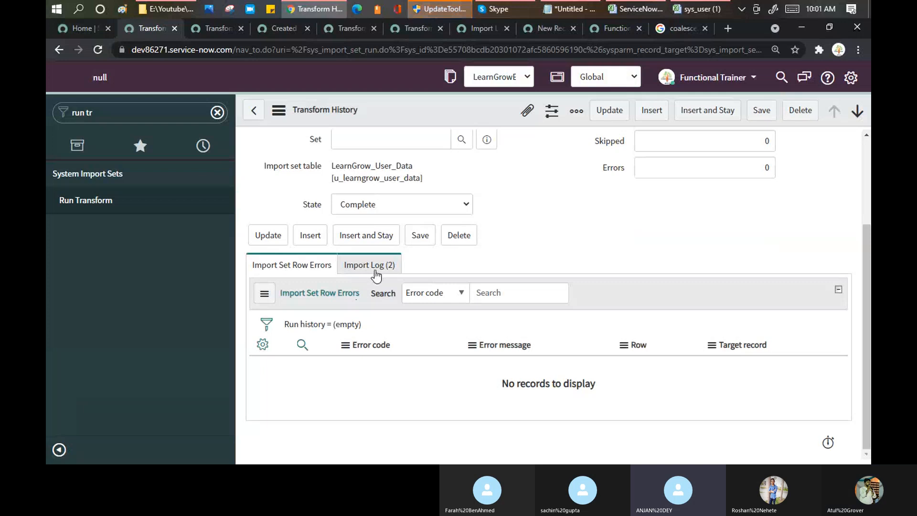
# Open both import log entries in new tabs and list the totals log's entries.
pyautogui.click(376, 267)
pyautogui.middleClick(349, 373)
pyautogui.middleClick(335, 405)
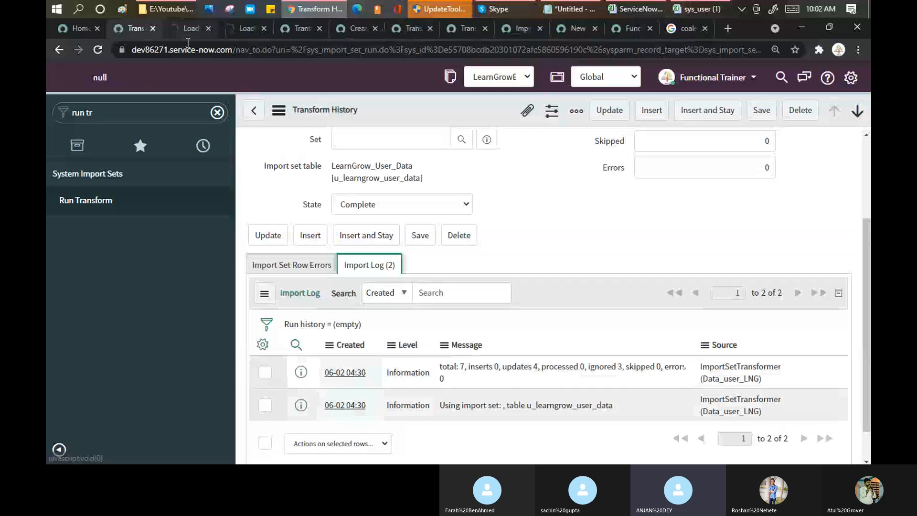
pyautogui.click(185, 30)
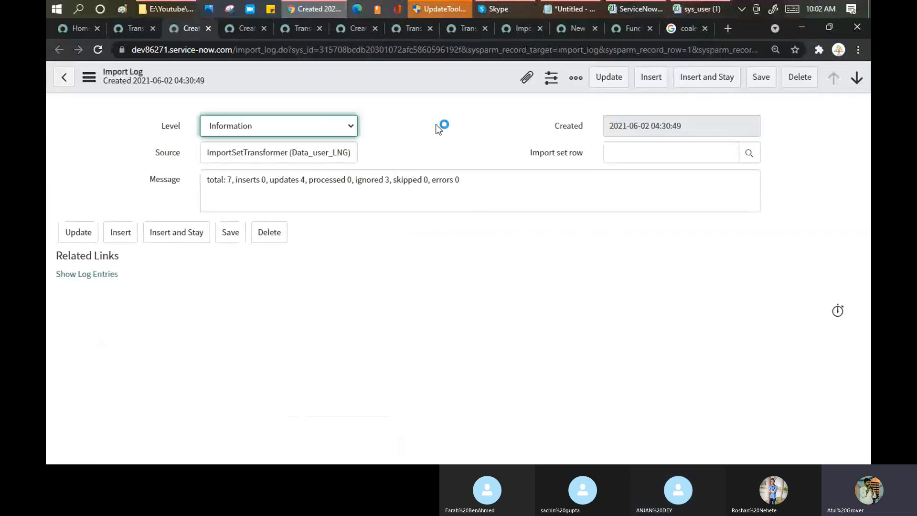
pyautogui.click(251, 31)
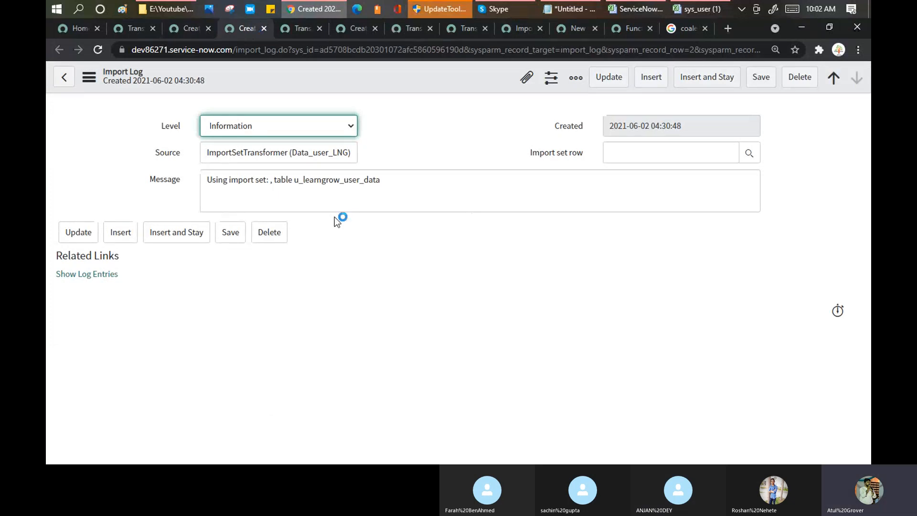
pyautogui.click(192, 29)
pyautogui.click(76, 277)
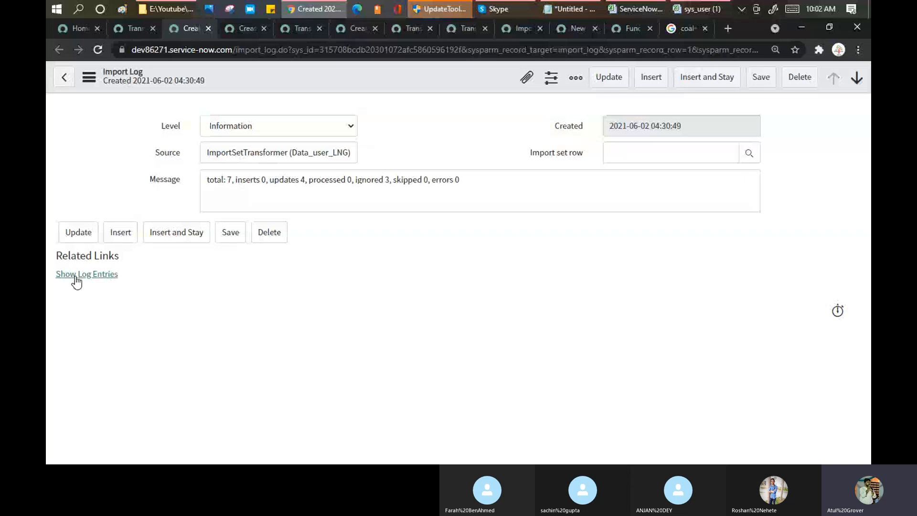
pyautogui.click(76, 276)
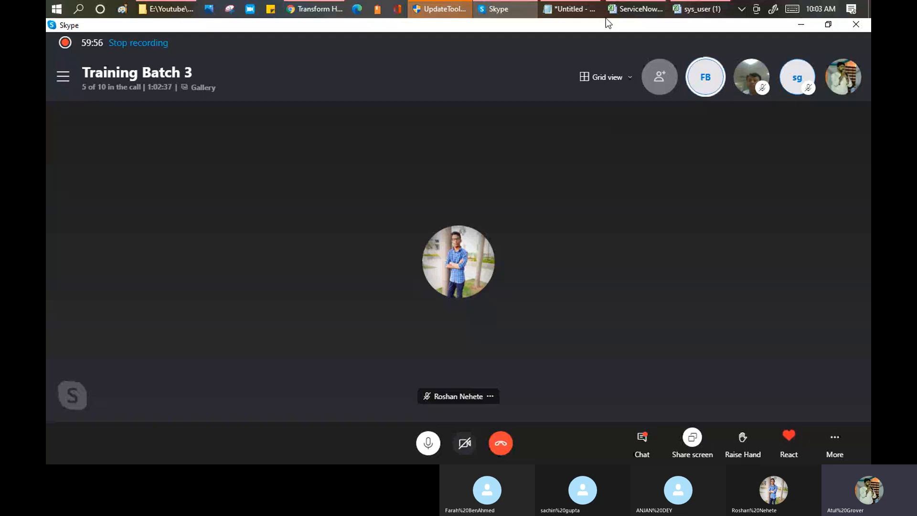
# Bring the sys_user workbook back in front of the Skype call.
pyautogui.moveTo(633, 15)
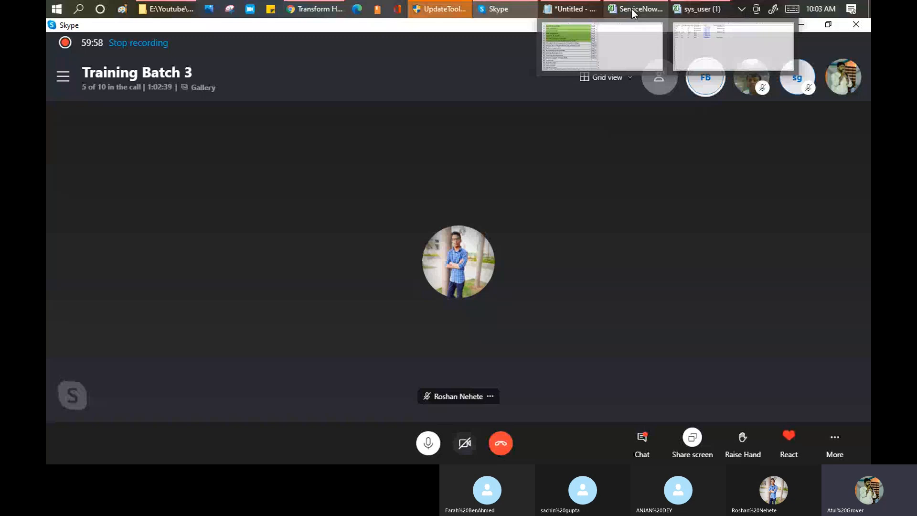
pyautogui.click(631, 8)
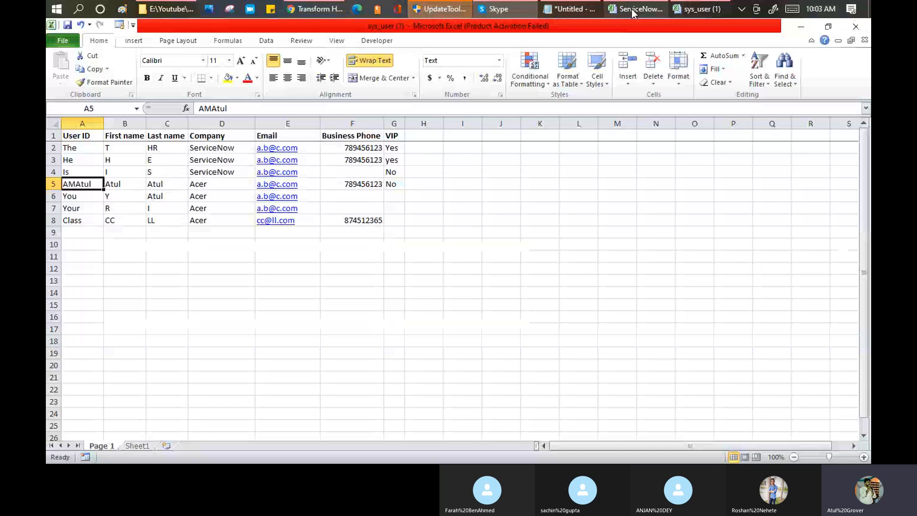
# Format-paint the Import Set/ Transform Map agenda item green from Introduction to Table.
pyautogui.click(631, 9)
pyautogui.press('Up')
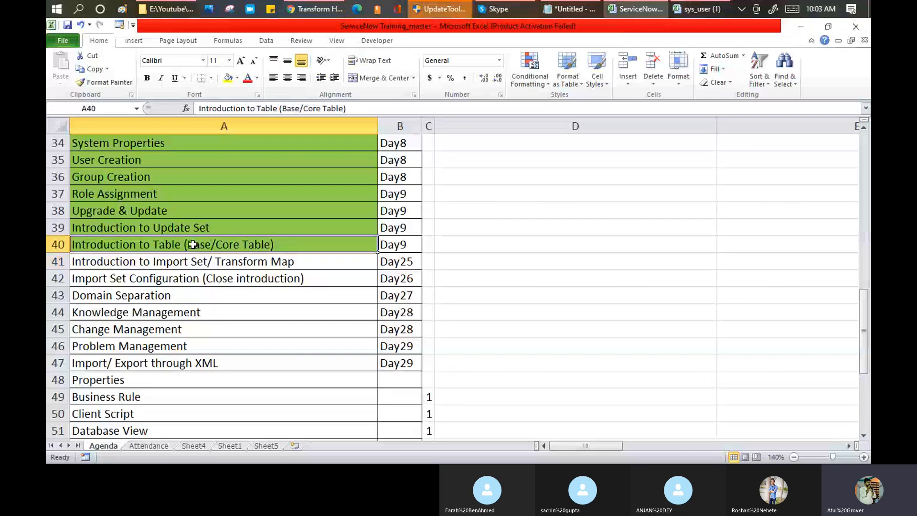
pyautogui.click(111, 86)
pyautogui.click(266, 262)
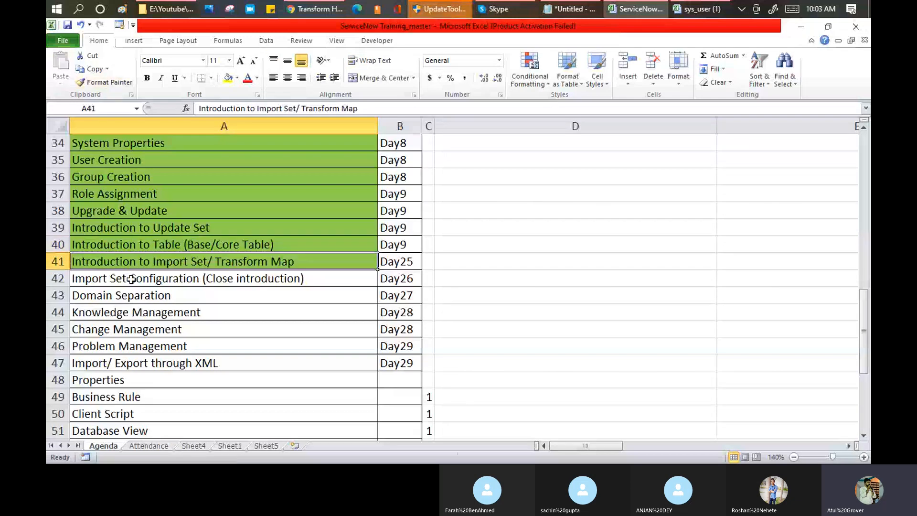
# Review the upcoming agenda topics, from Import Set Configuration through Knowledge, Change and Problem Management.
pyautogui.click(306, 280)
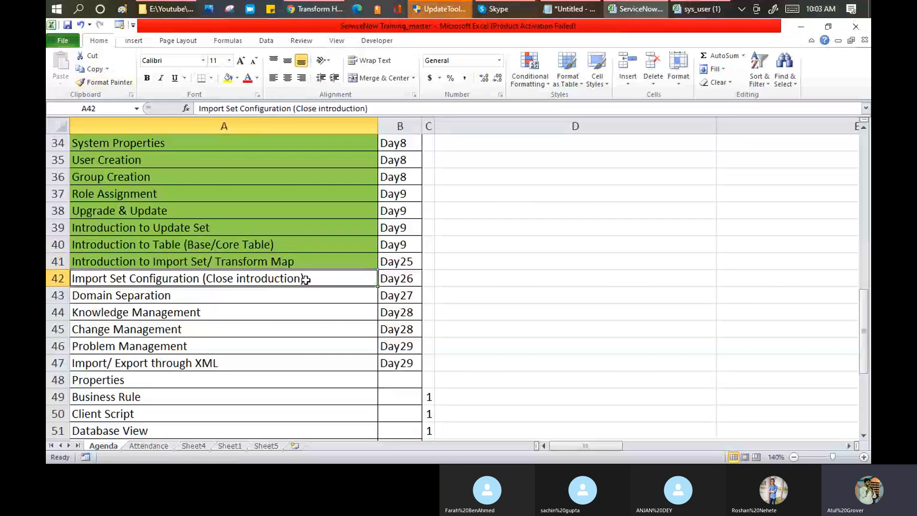
pyautogui.click(206, 363)
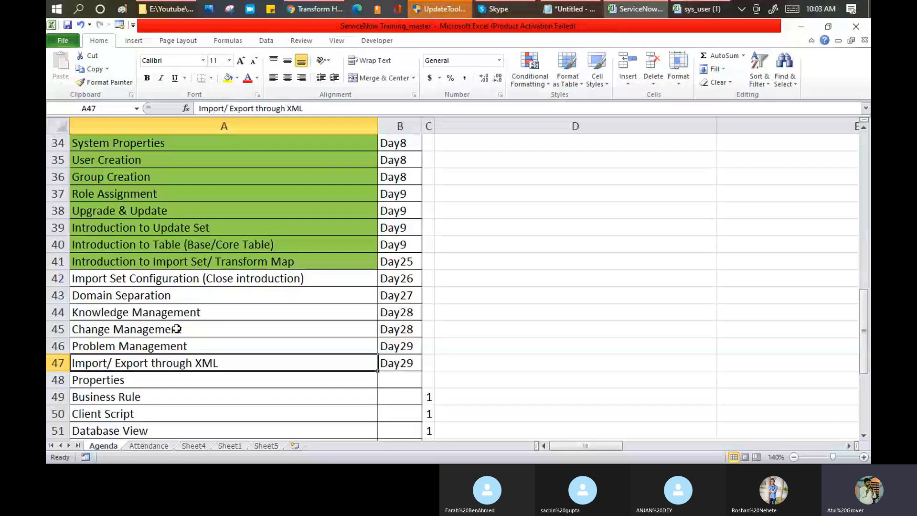
pyautogui.click(191, 295)
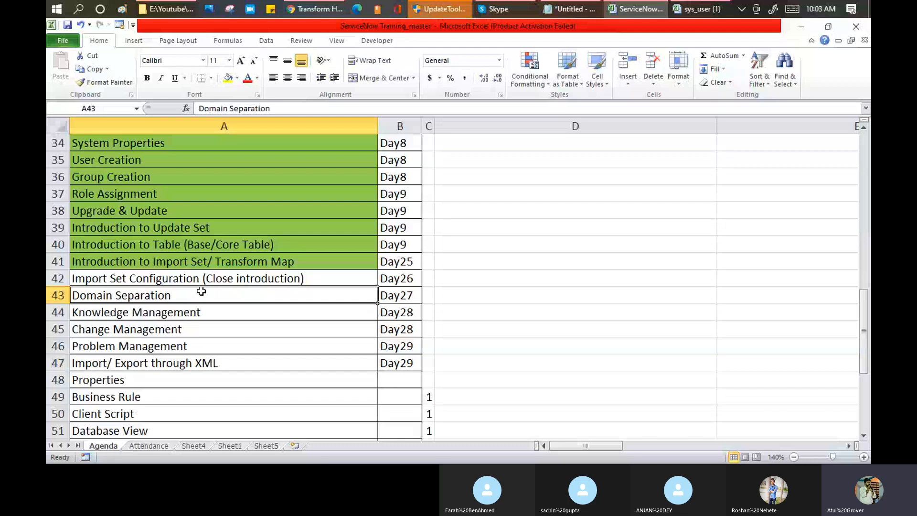
pyautogui.click(388, 295)
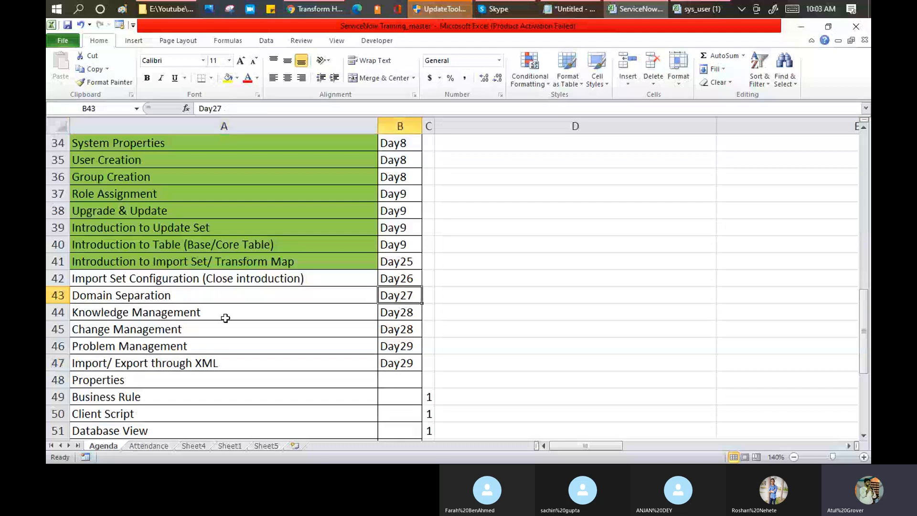
pyautogui.moveTo(225, 308); pyautogui.dragTo(231, 341)
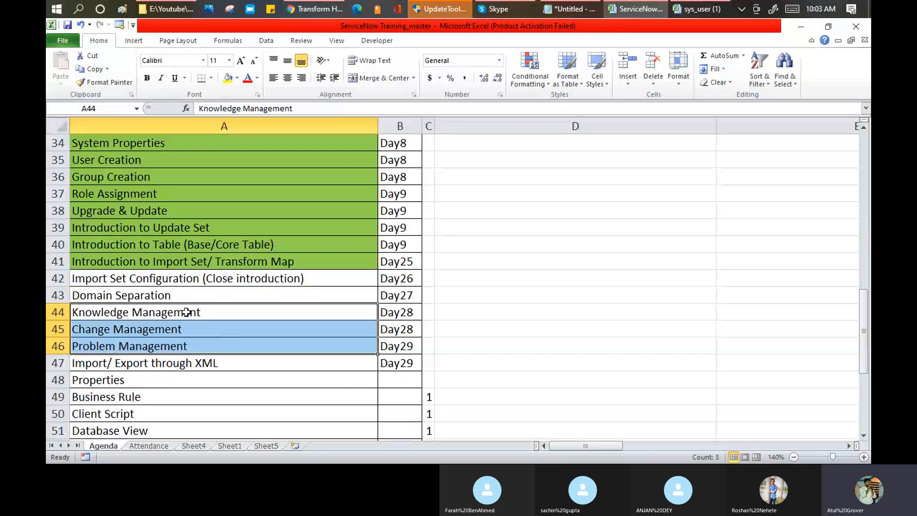
pyautogui.moveTo(187, 312); pyautogui.dragTo(190, 340)
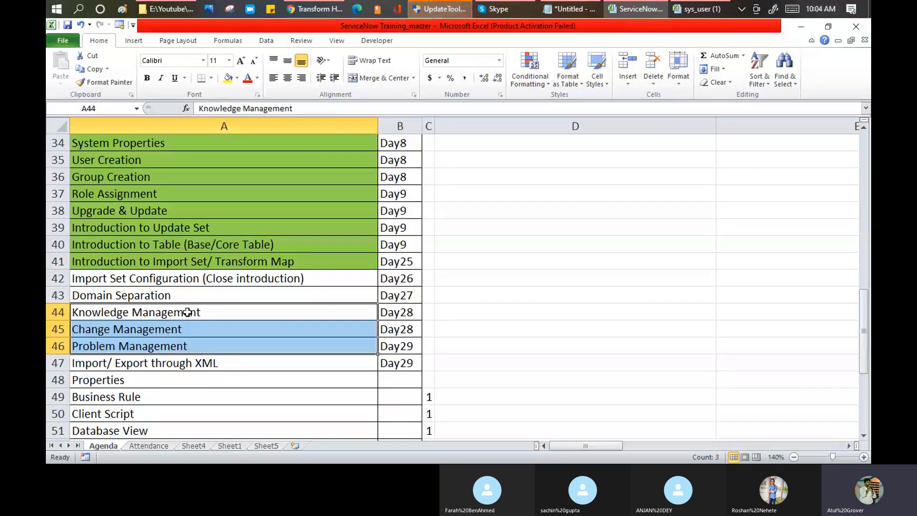
pyautogui.click(497, 9)
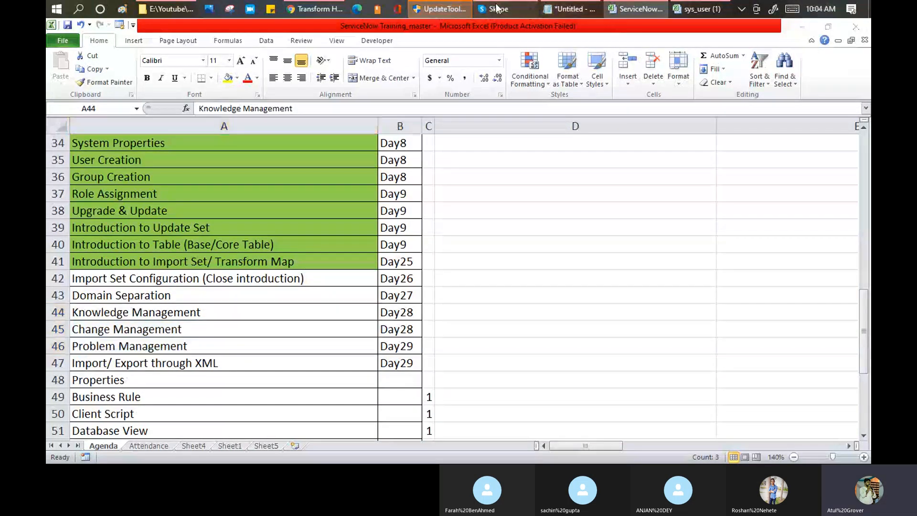